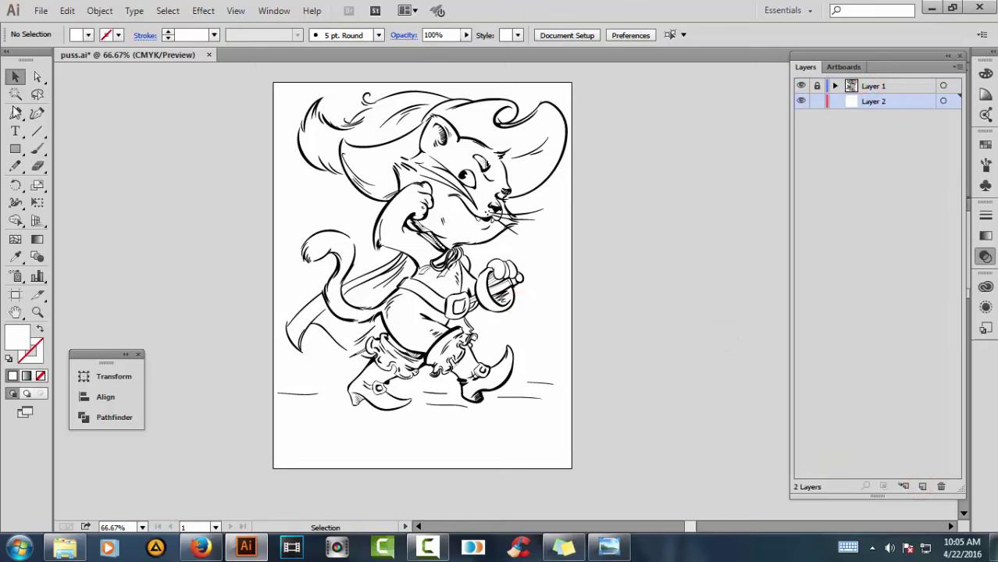
# Set the fill colour to orange from the Swatches and zoom in on the hat brim
pyautogui.click(88, 35)
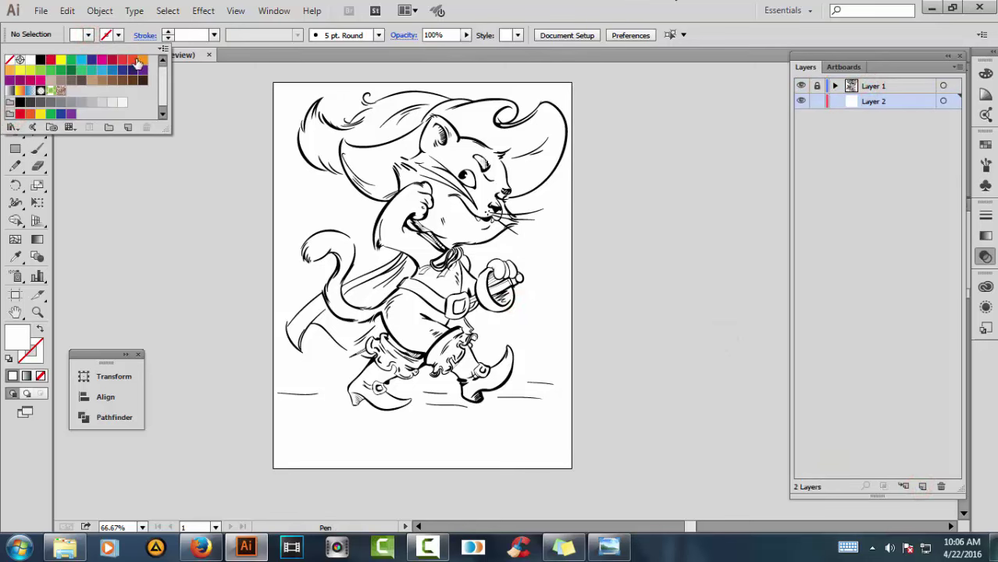
pyautogui.click(137, 62)
pyautogui.hotkey('ctrl', '+')
pyautogui.hotkey('ctrl', '+')
pyautogui.moveTo(335, 308); pyautogui.dragTo(400, 293)
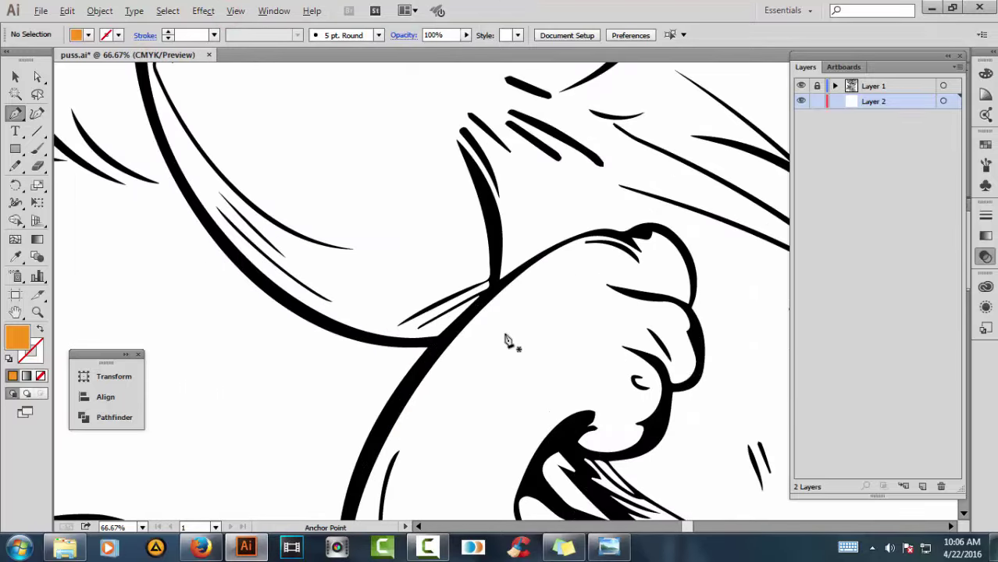
pyautogui.keyDown('ctrl'); pyautogui.keyDown('alt'); pyautogui.click(524, 324); pyautogui.keyUp('alt'); pyautogui.keyUp('ctrl')
pyautogui.hotkey('ctrl', '+')
pyautogui.hotkey('ctrl', '+')
pyautogui.hotkey('ctrl', '+')
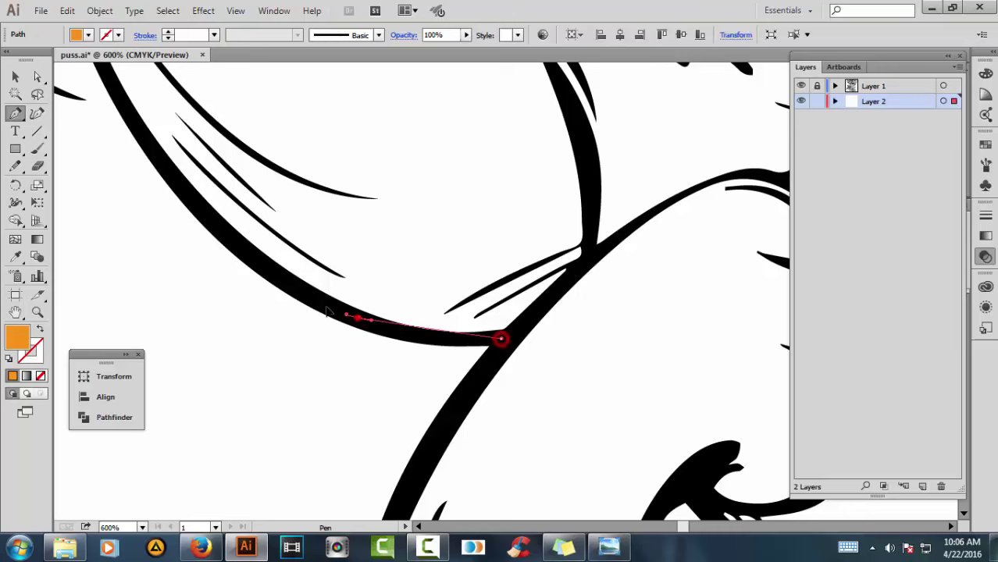
# Trace the hat brim's underside, top edge and crown with curved Pen segments
pyautogui.moveTo(250, 358); pyautogui.dragTo(195, 197)
pyautogui.scroll(3, 197, 240)
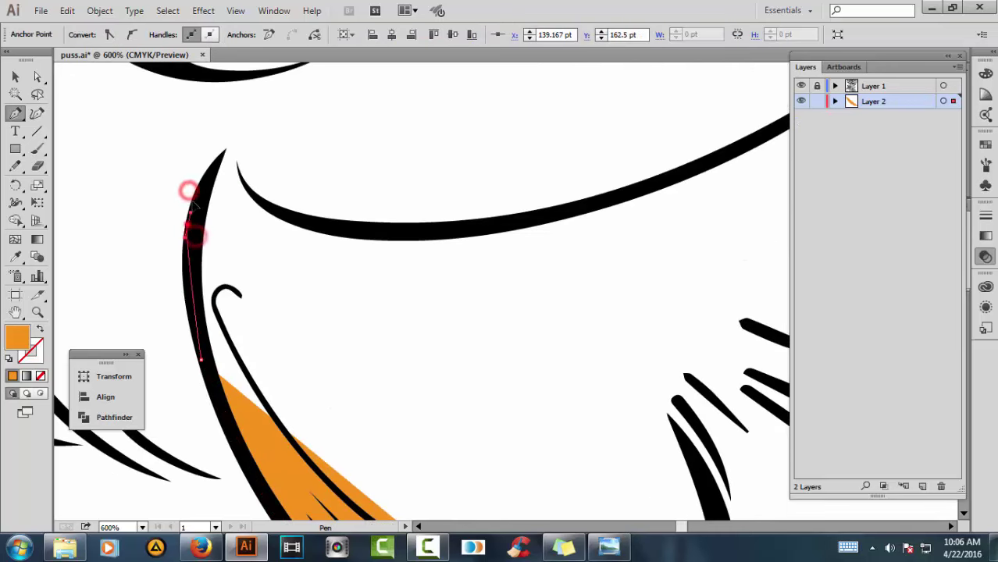
pyautogui.click(227, 150)
pyautogui.click(356, 228)
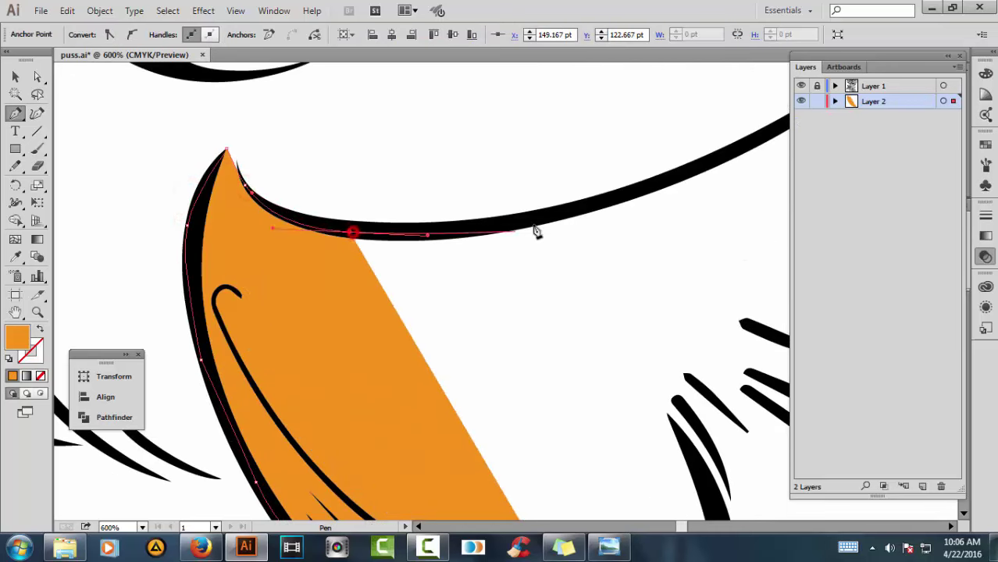
pyautogui.moveTo(551, 216); pyautogui.dragTo(418, 277)
pyautogui.click(390, 230)
pyautogui.moveTo(509, 169)
pyautogui.mouseDown()
pyautogui.moveTo(355, 285)
pyautogui.moveTo(368, 217)
pyautogui.mouseUp()
pyautogui.scroll(3, 457, 131)
pyautogui.moveTo(491, 188); pyautogui.dragTo(617, 216)
pyautogui.scroll(-3, 591, 214)
pyautogui.scroll(3, 653, 214)
pyautogui.click(381, 169)
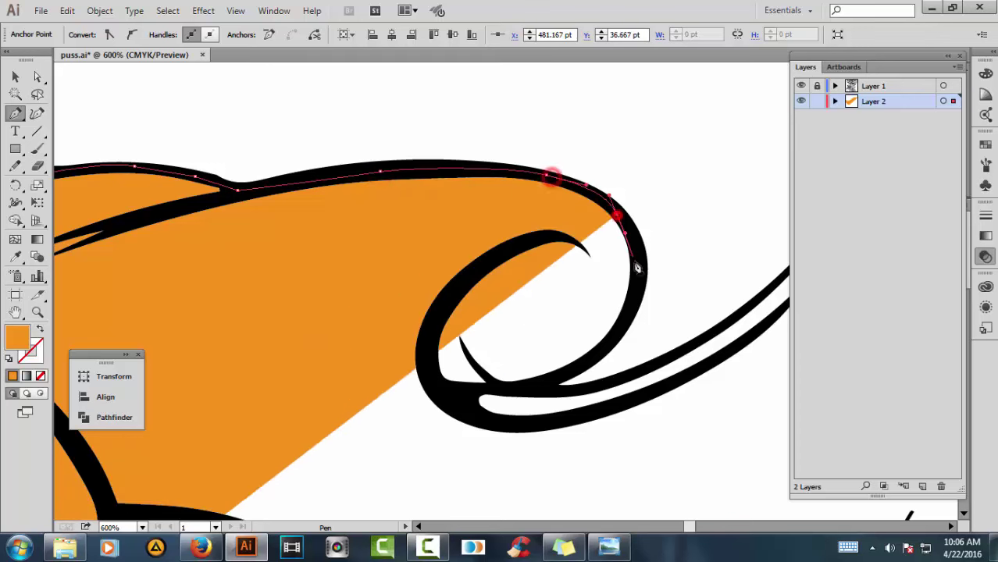
pyautogui.click(635, 279)
pyautogui.scroll(3, 584, 375)
pyautogui.moveTo(256, 219); pyautogui.dragTo(301, 211)
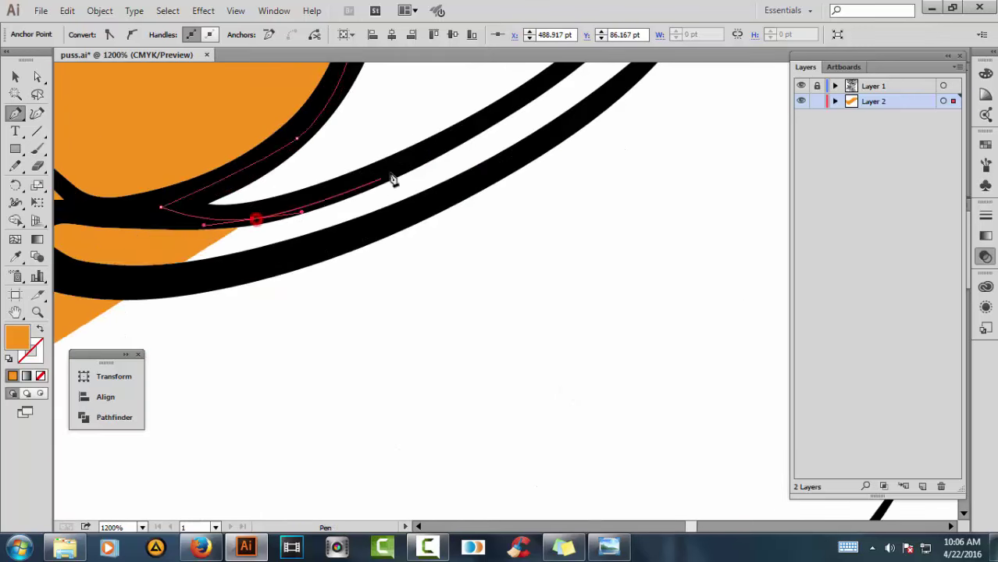
# Continue the outline over the brim curl and its right and lower curves to the lip tip
pyautogui.click(393, 179)
pyautogui.hscroll(3, 379, 239)
pyautogui.scroll(3, 450, 149)
pyautogui.click(482, 206)
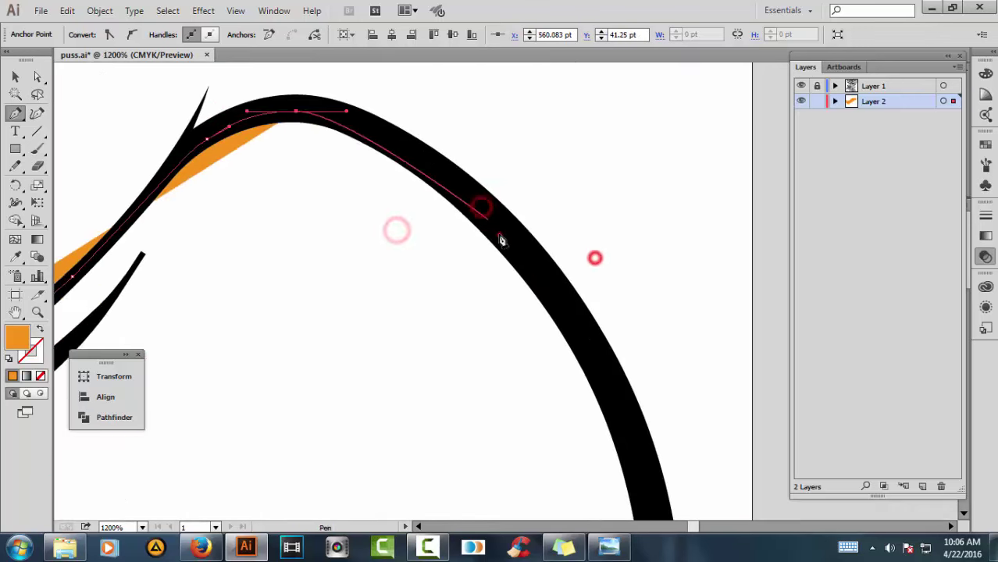
pyautogui.scroll(-3, 500, 238)
pyautogui.scroll(-3, 508, 290)
pyautogui.click(548, 363)
pyautogui.scroll(-2, 549, 363)
pyautogui.click(559, 186)
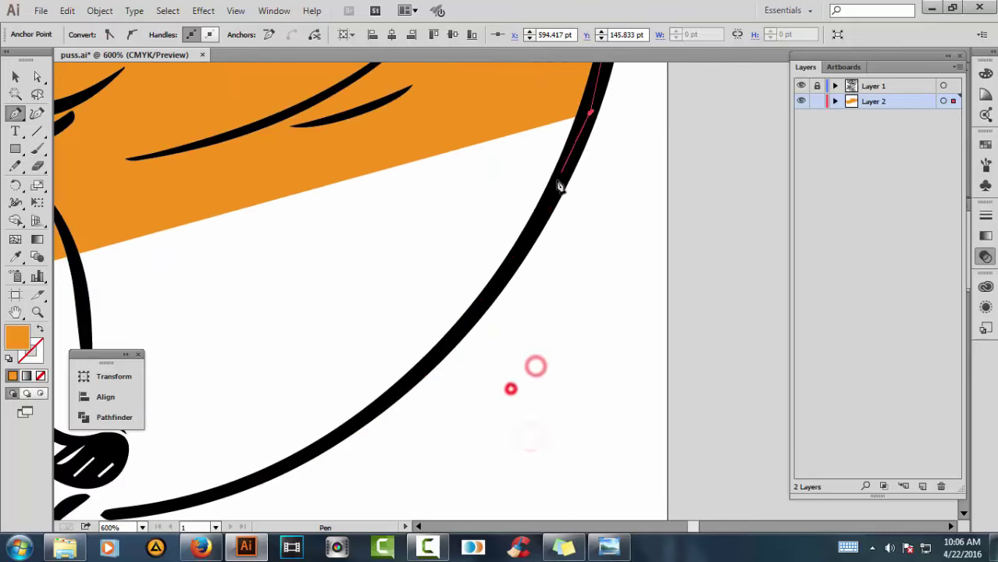
pyautogui.scroll(2, 500, 274)
pyautogui.hscroll(-3, 436, 362)
pyautogui.click(435, 361)
pyautogui.click(386, 360)
pyautogui.click(318, 382)
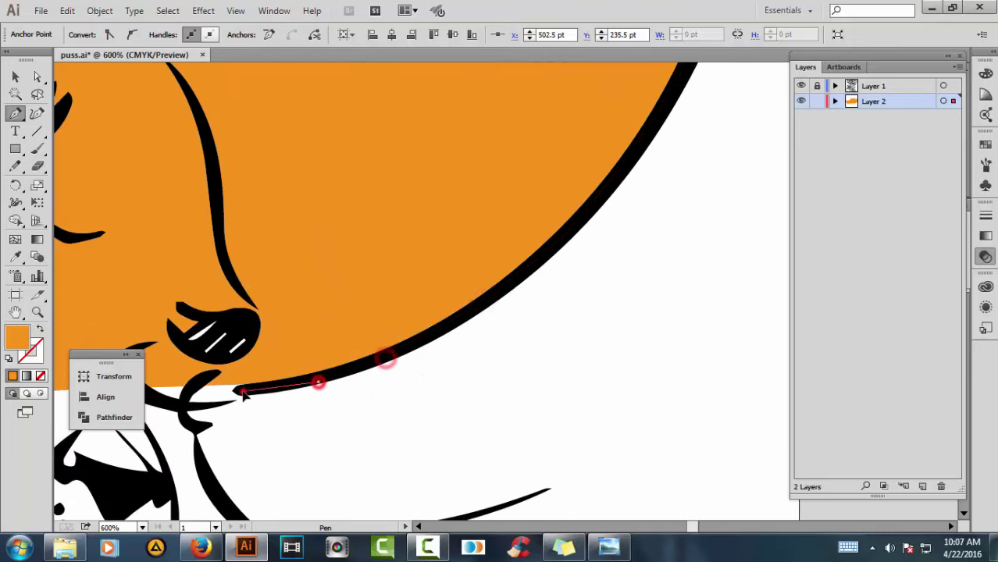
pyautogui.click(243, 393)
# Extend the hat outline up the muzzle beside the nose and along the cheek
pyautogui.scroll(-2, 539, 313)
pyautogui.scroll(-2, 517, 350)
pyautogui.scroll(5, 474, 322)
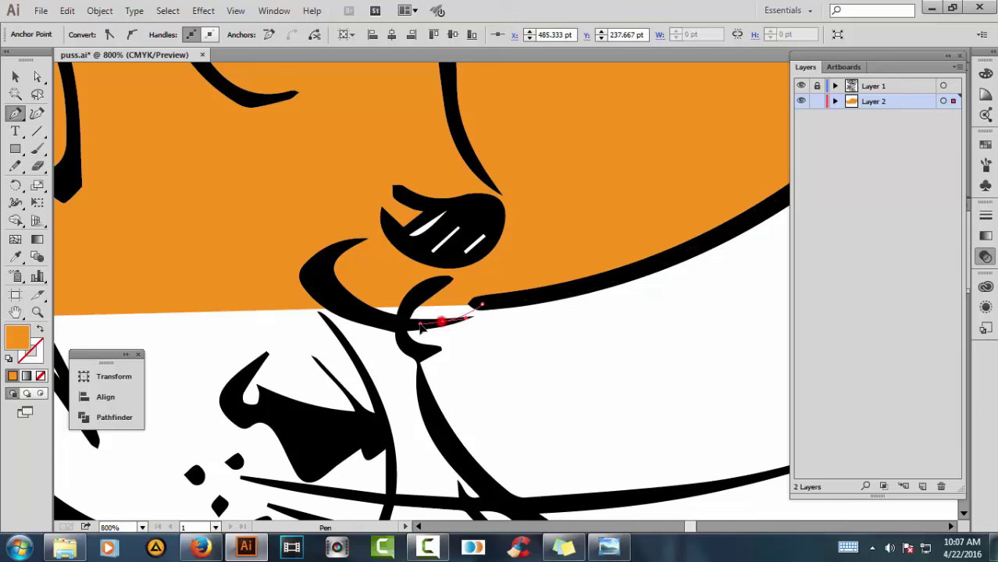
pyautogui.scroll(-2, 422, 328)
pyautogui.hscroll(-2, 484, 324)
pyautogui.scroll(2, 500, 317)
pyautogui.scroll(1, 485, 287)
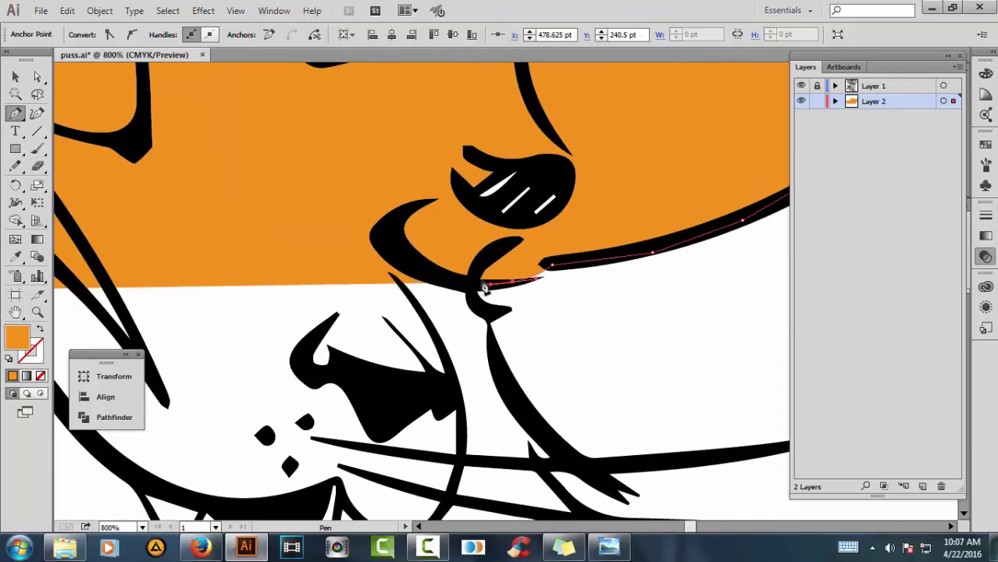
pyautogui.click(567, 178)
pyautogui.click(546, 121)
pyautogui.scroll(-2, 562, 109)
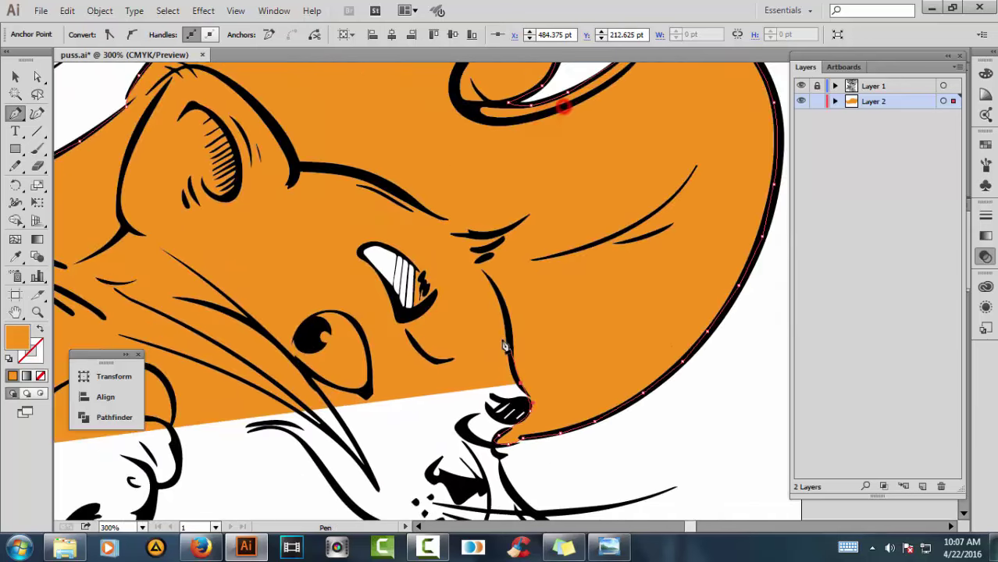
pyautogui.scroll(1, 512, 271)
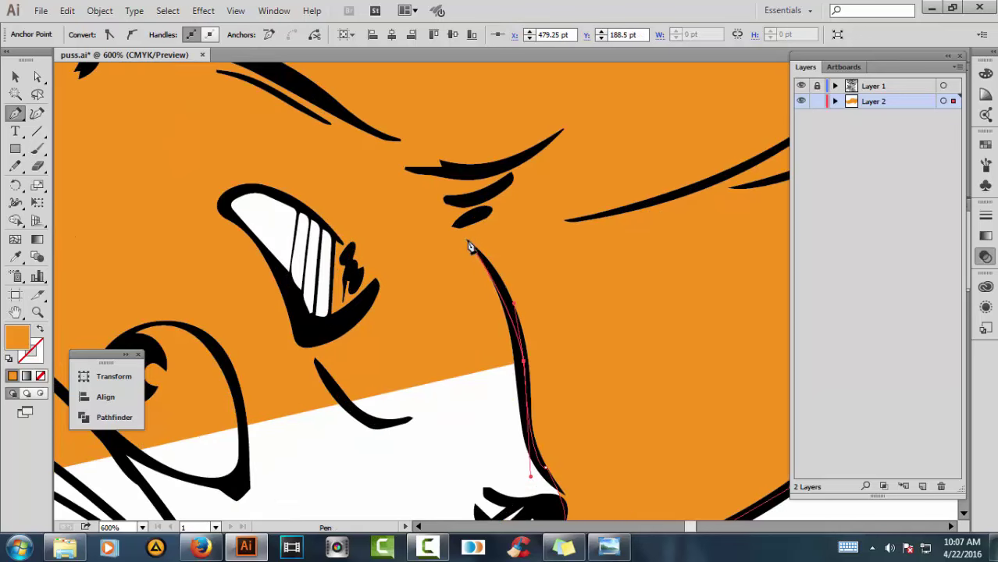
pyautogui.click(467, 242)
pyautogui.scroll(-2, 317, 90)
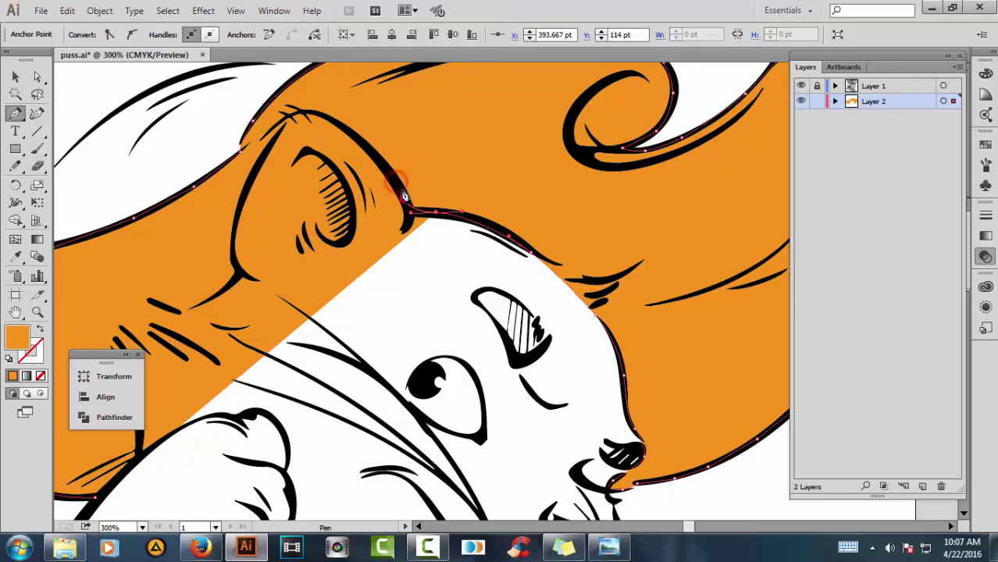
pyautogui.scroll(1, 402, 188)
pyautogui.scroll(1, 393, 164)
# Trace around the head, over the ear and down the back of the head
pyautogui.click(363, 162)
pyautogui.click(350, 188)
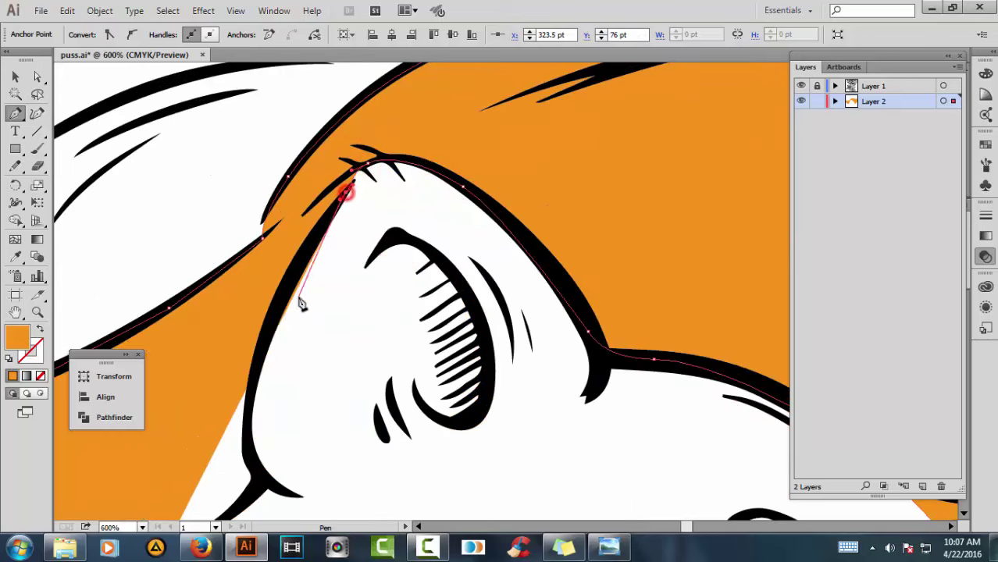
pyautogui.scroll(-3, 301, 297)
pyautogui.click(312, 208)
pyautogui.scroll(-2, 319, 305)
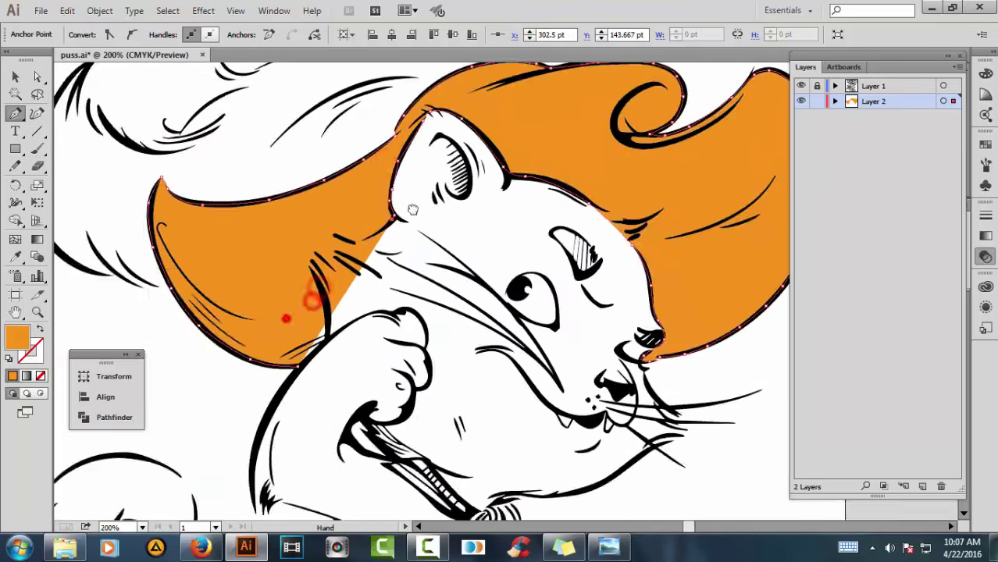
pyautogui.scroll(2, 313, 297)
pyautogui.click(439, 182)
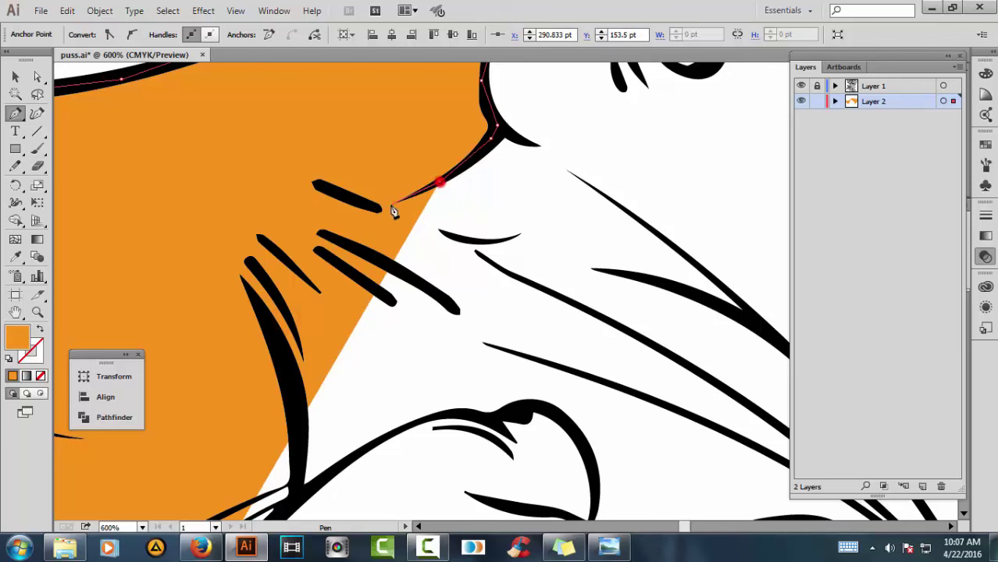
pyautogui.click(312, 215)
pyautogui.click(259, 238)
pyautogui.click(286, 338)
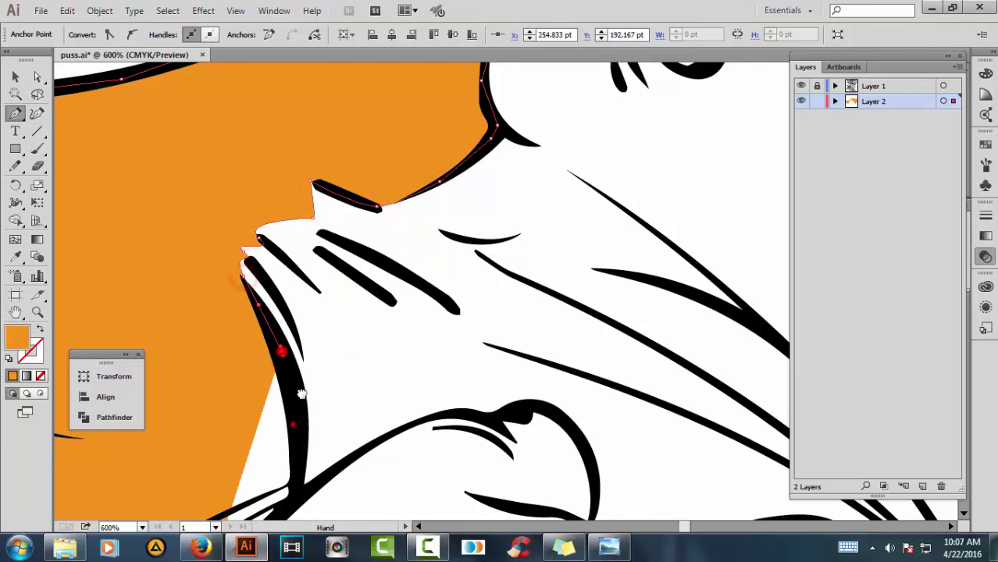
pyautogui.scroll(-2, 293, 424)
pyautogui.scroll(-5, 275, 370)
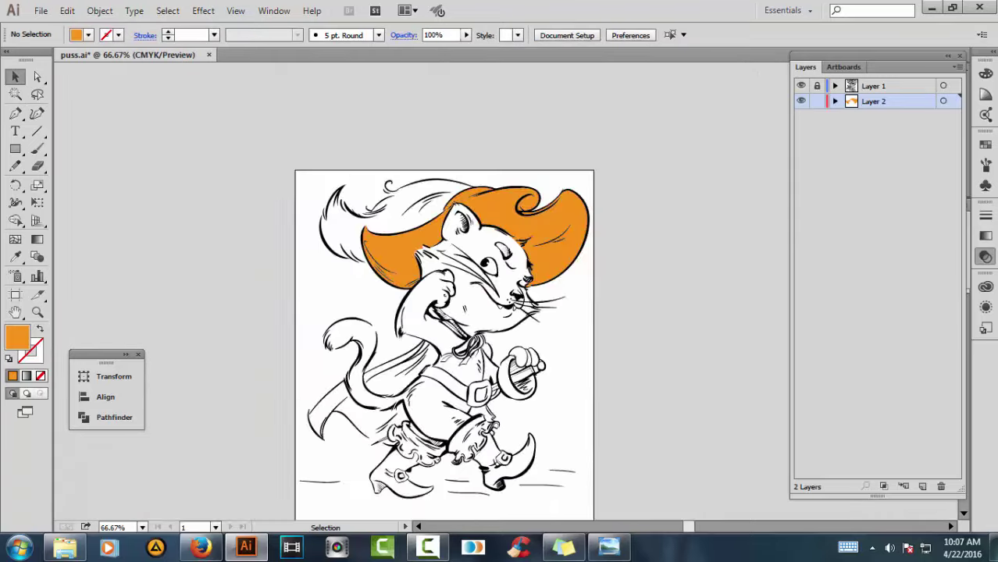
# With the Pen tool, start outlining the right boot cuff's edge
pyautogui.moveTo(744, 272); pyautogui.dragTo(640, 273)
pyautogui.scroll(2, 422, 203)
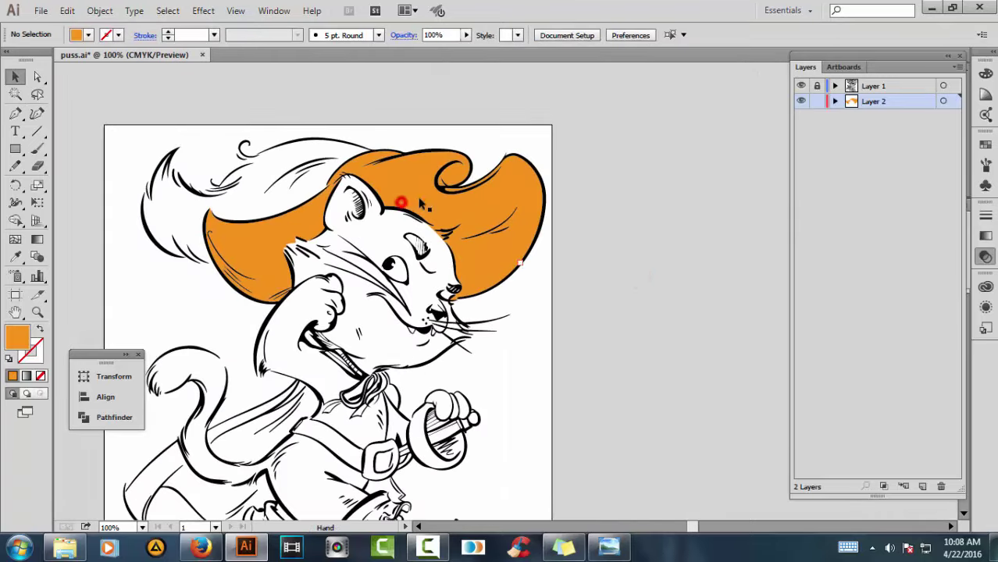
pyautogui.click(16, 114)
pyautogui.scroll(-3, 379, 339)
pyautogui.scroll(-2, 383, 399)
pyautogui.scroll(2, 579, 245)
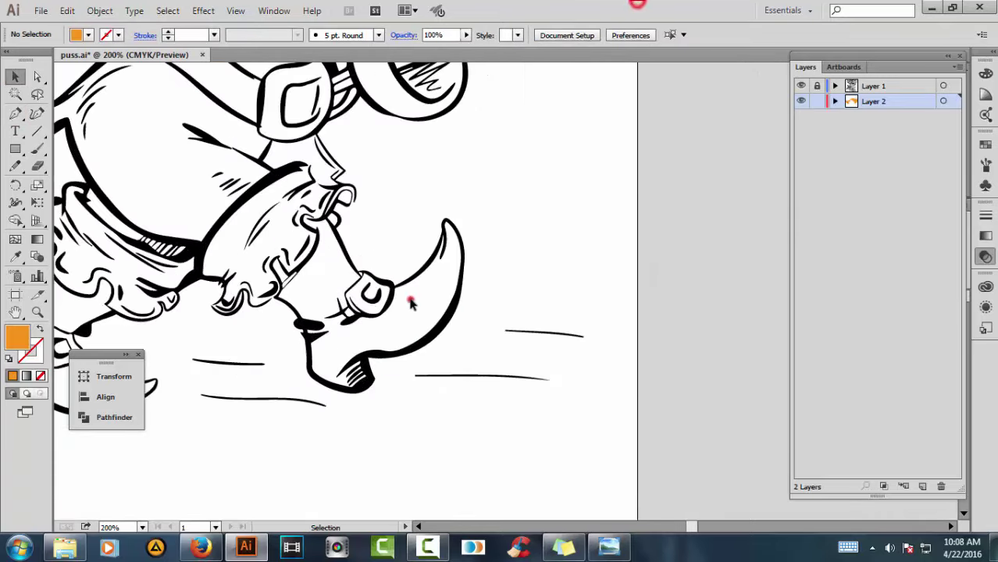
pyautogui.scroll(3, 447, 249)
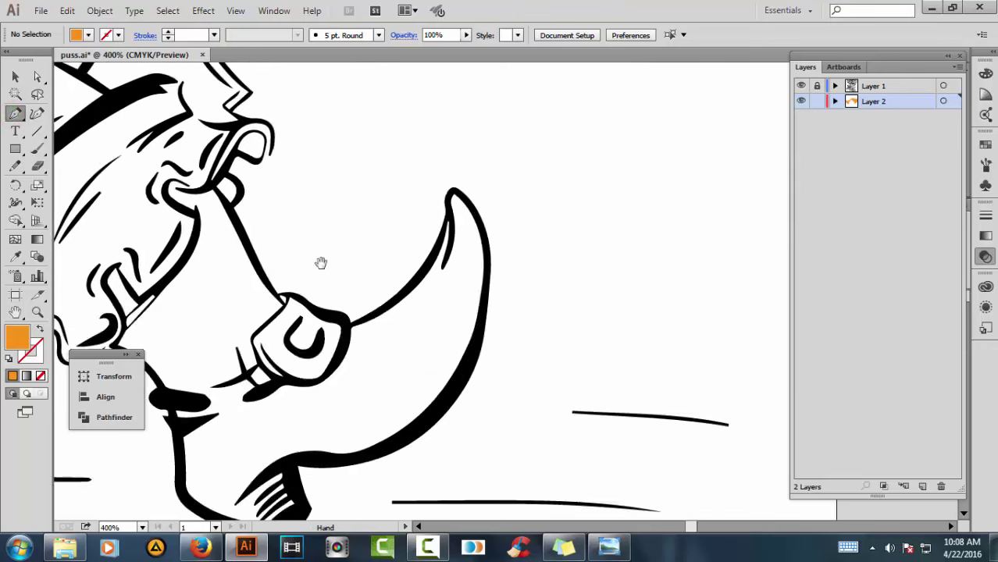
pyautogui.scroll(2, 322, 262)
pyautogui.click(322, 262)
pyautogui.click(390, 178)
pyautogui.click(447, 192)
pyautogui.moveTo(447, 192); pyautogui.dragTo(410, 382)
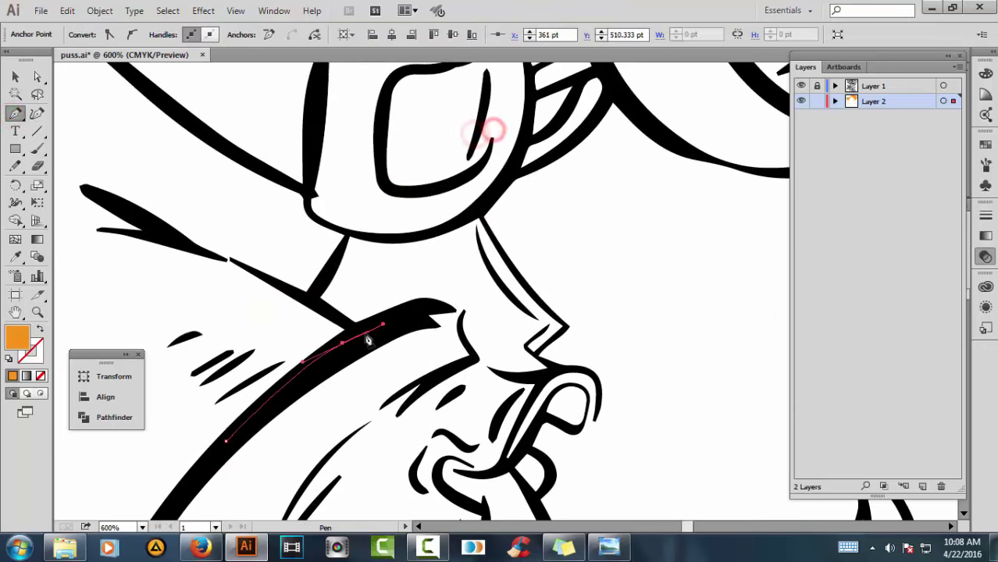
# Trace the cuff's top curve, V notch and hook down around the loop's bottom
pyautogui.scroll(3, 336, 289)
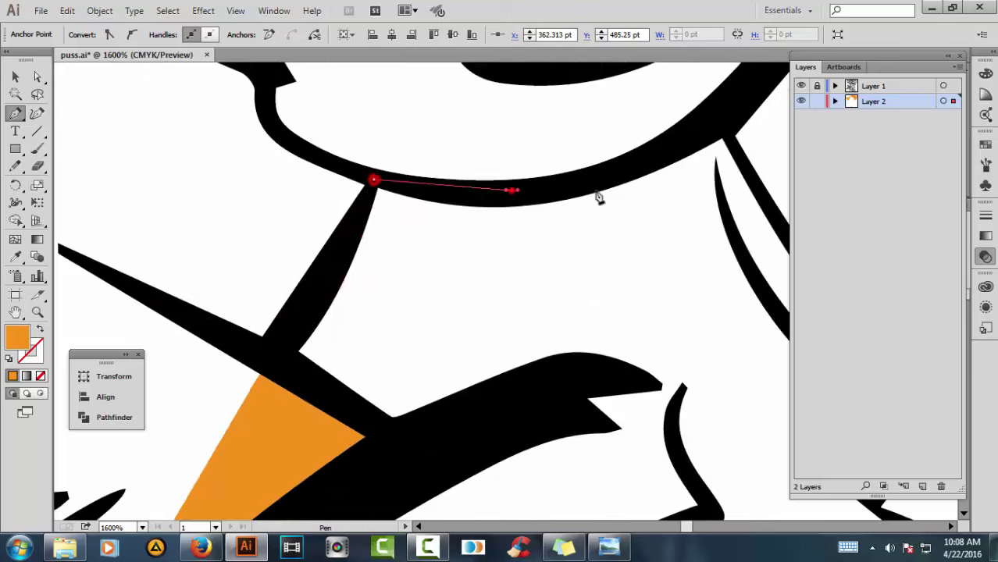
pyautogui.click(414, 241)
pyautogui.click(434, 281)
pyautogui.moveTo(323, 223); pyautogui.dragTo(257, 86)
pyautogui.click(412, 356)
pyautogui.click(350, 441)
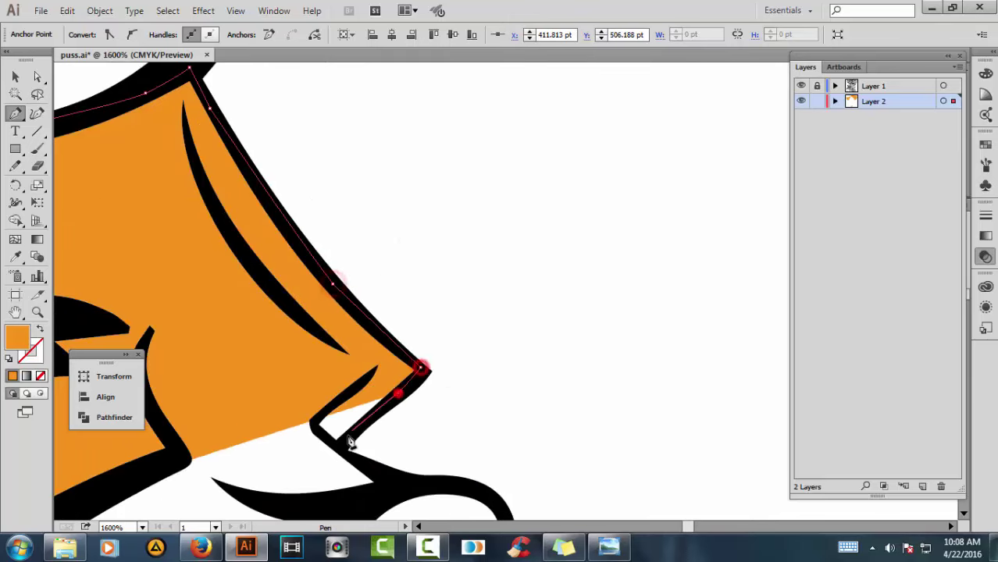
pyautogui.moveTo(350, 441); pyautogui.dragTo(396, 207)
pyautogui.click(407, 237)
pyautogui.scroll(-5, 461, 265)
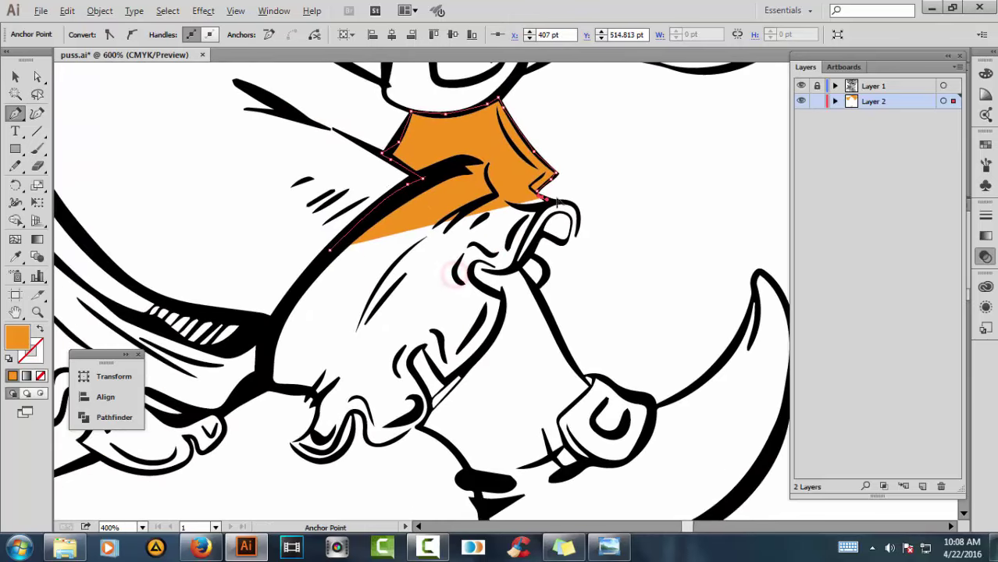
pyautogui.scroll(4, 461, 266)
pyautogui.moveTo(606, 225); pyautogui.dragTo(625, 293)
pyautogui.click(591, 339)
pyautogui.scroll(-3, 590, 339)
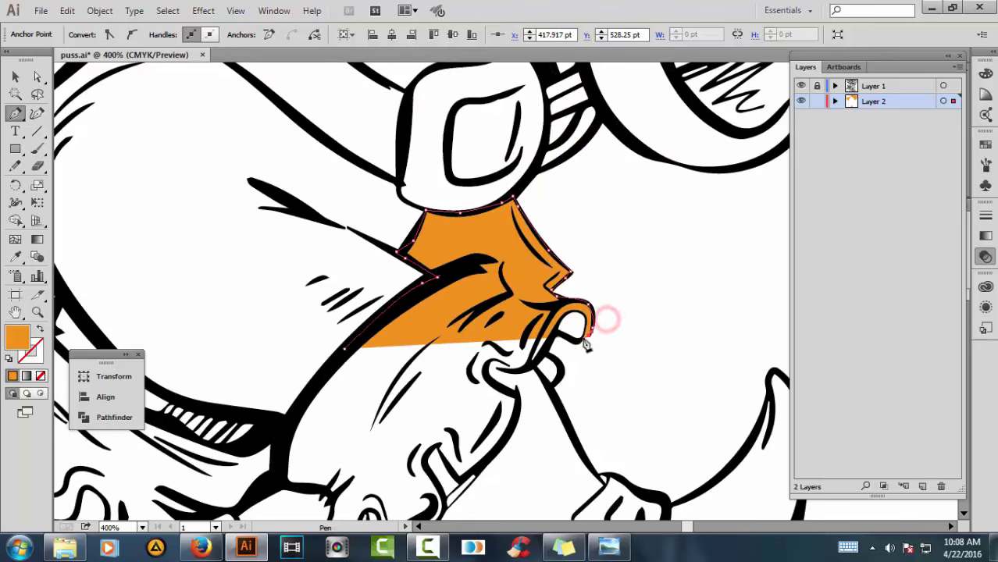
pyautogui.scroll(3, 582, 349)
pyautogui.scroll(2, 590, 234)
pyautogui.click(511, 414)
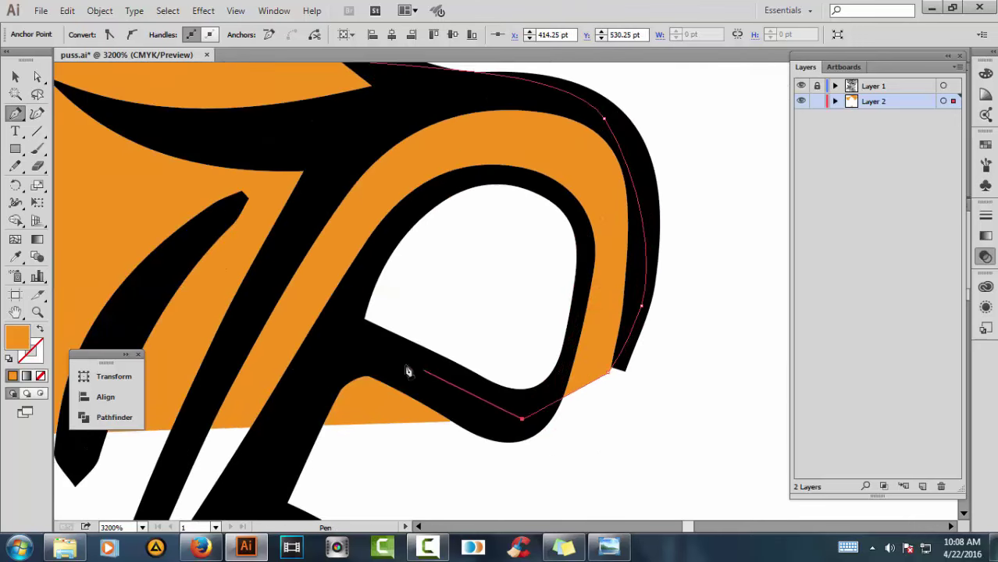
pyautogui.scroll(-1, 408, 367)
# Continue the cuff outline along the loop, down the long stroke and along the lower curve
pyautogui.moveTo(324, 332); pyautogui.dragTo(368, 235)
pyautogui.click(412, 349)
pyautogui.scroll(-3, 429, 343)
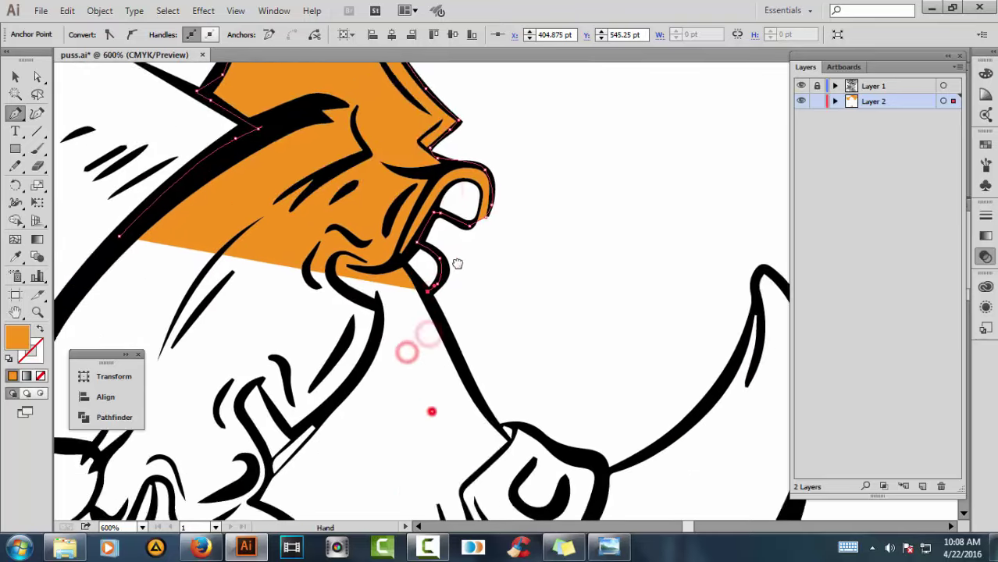
pyautogui.click(427, 196)
pyautogui.scroll(2, 414, 197)
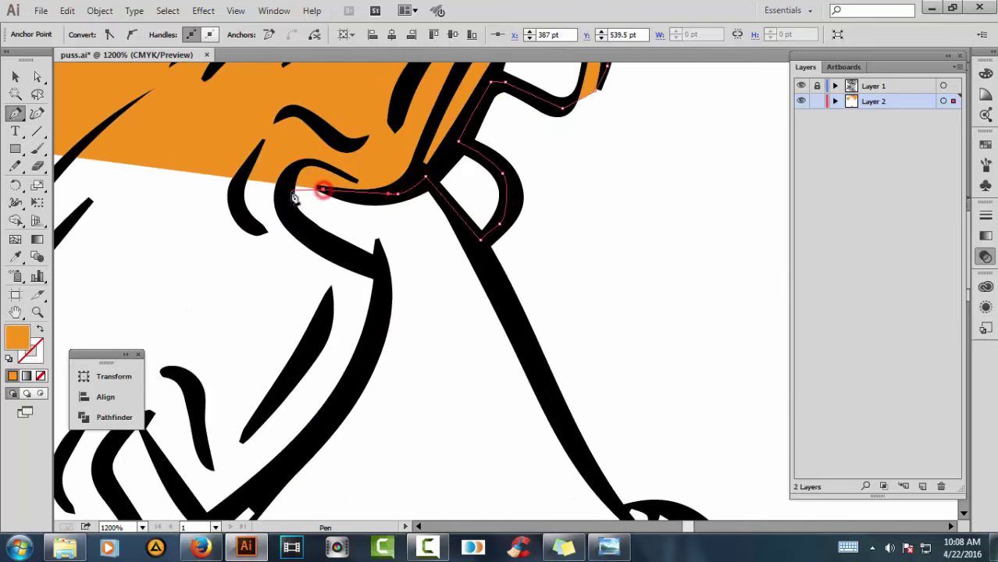
pyautogui.scroll(-3, 375, 281)
pyautogui.scroll(-2, 375, 282)
pyautogui.click(401, 256)
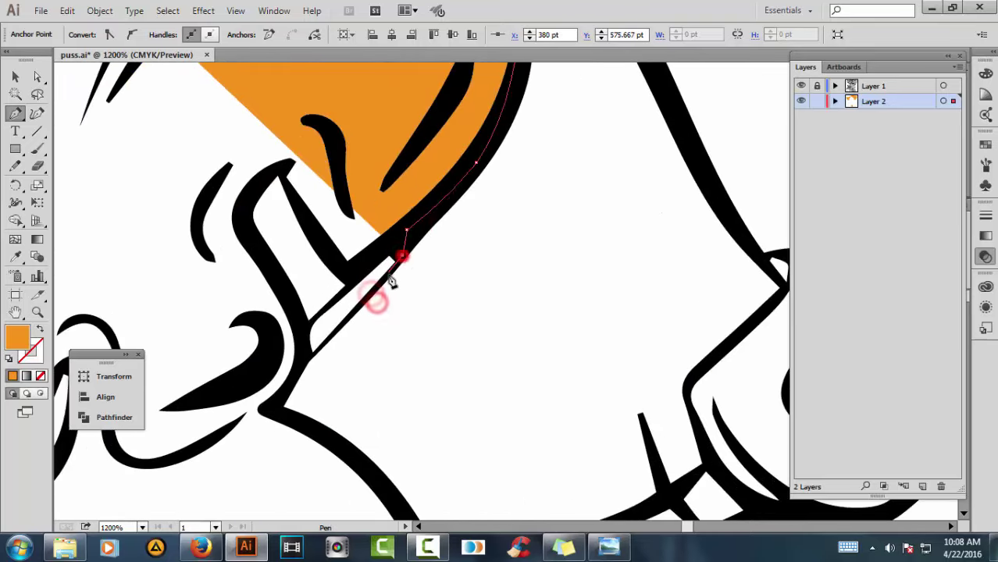
pyautogui.scroll(2, 393, 282)
pyautogui.click(385, 275)
pyautogui.scroll(-2, 386, 275)
pyautogui.click(295, 320)
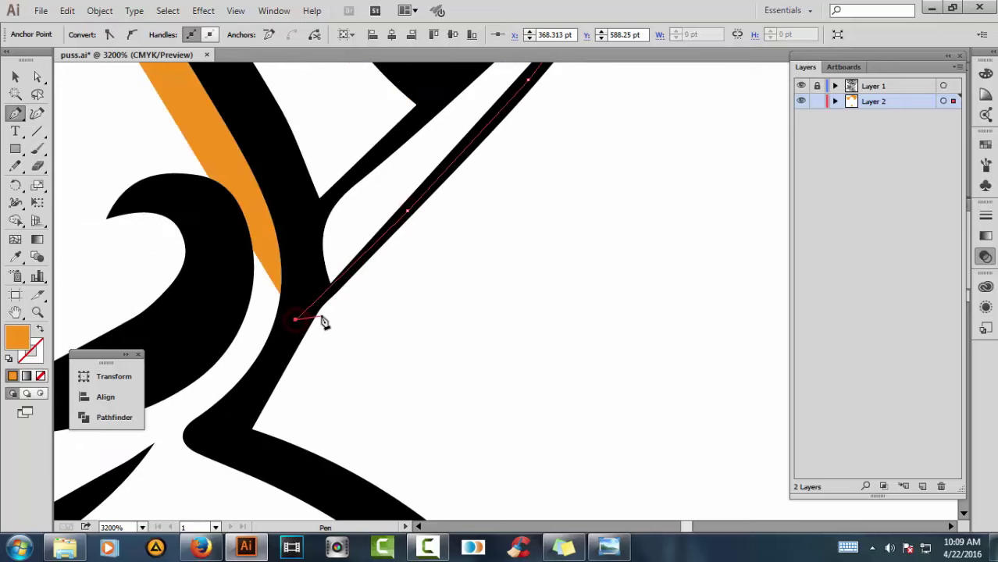
pyautogui.scroll(-2, 323, 319)
pyautogui.scroll(-3, 220, 357)
pyautogui.click(473, 245)
pyautogui.scroll(2, 422, 269)
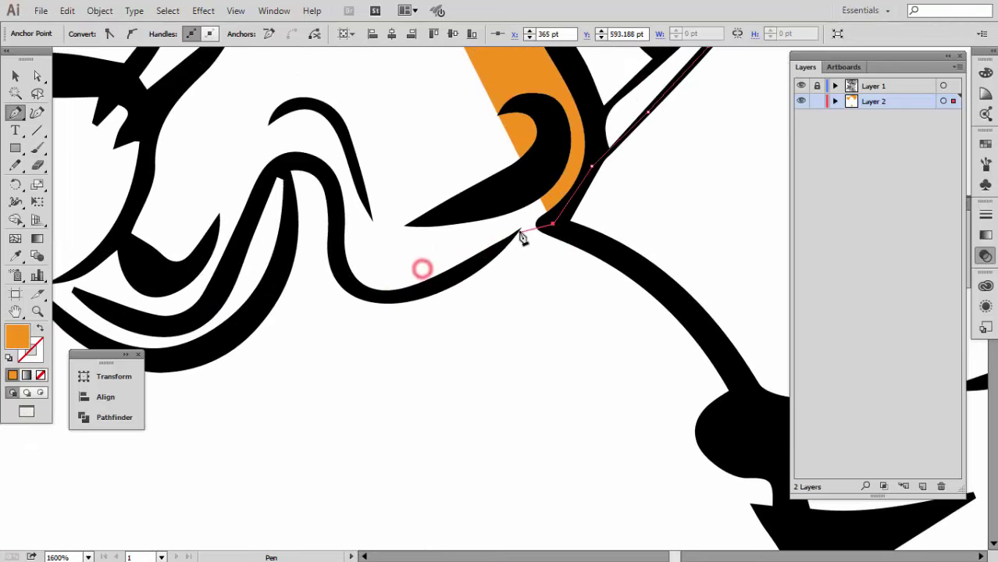
pyautogui.click(509, 237)
pyautogui.click(409, 298)
pyautogui.click(340, 272)
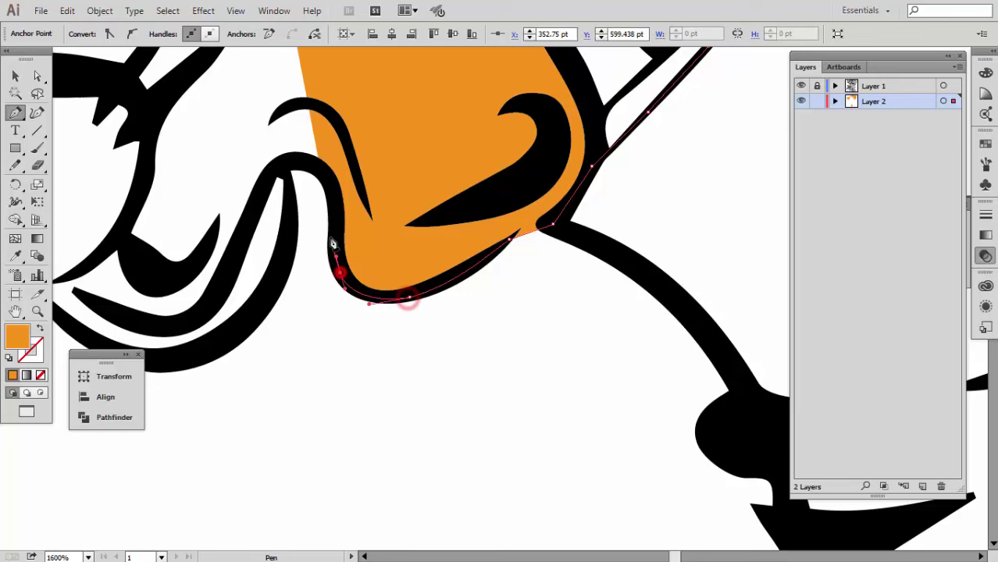
# Trace the lower stroke and left edge, close the orange cuff shape, and deselect it
pyautogui.click(289, 160)
pyautogui.scroll(-2, 290, 196)
pyautogui.scroll(2, 328, 297)
pyautogui.click(358, 305)
pyautogui.click(245, 332)
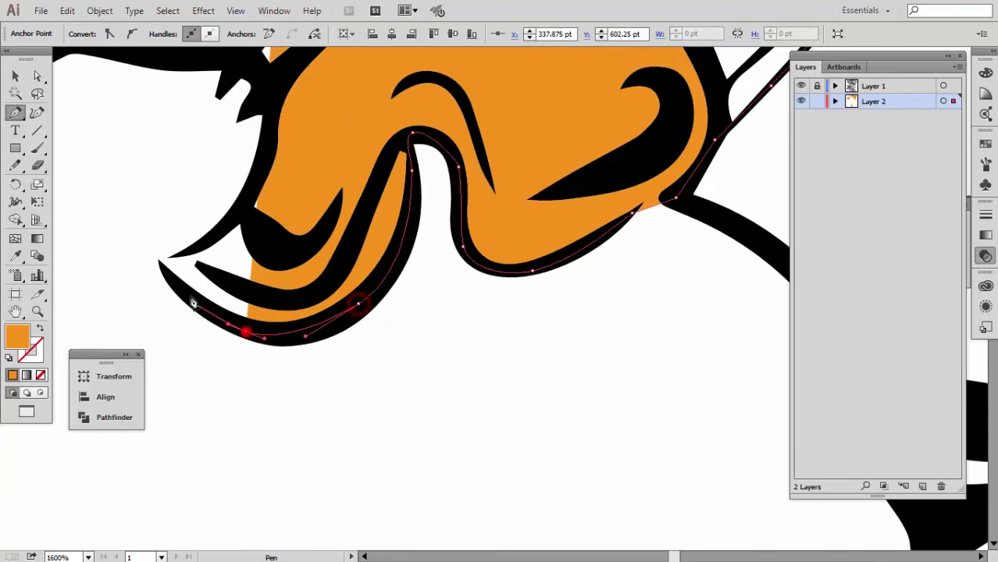
pyautogui.click(160, 264)
pyautogui.click(255, 180)
pyautogui.click(274, 104)
pyautogui.scroll(3, 300, 253)
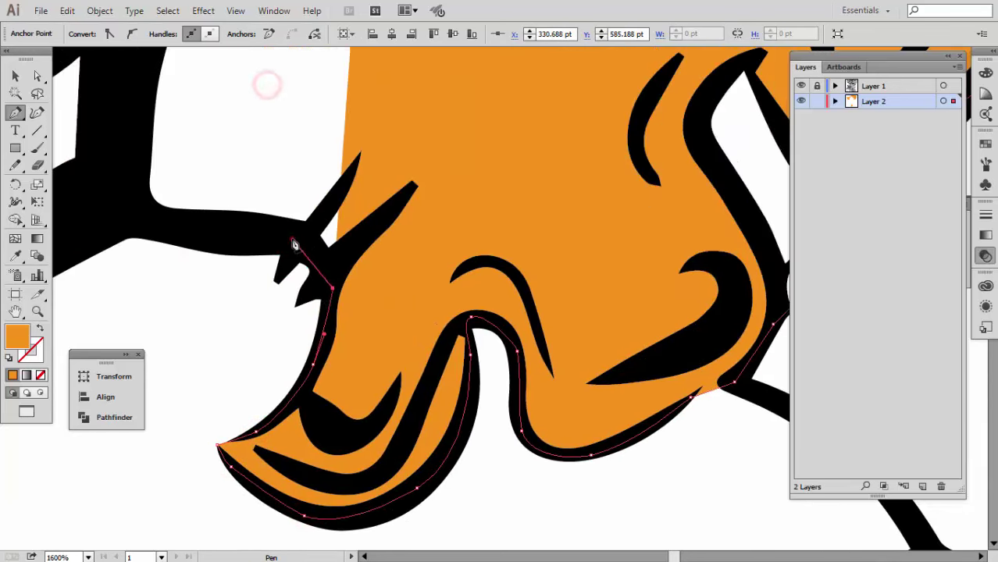
pyautogui.scroll(-2, 295, 245)
pyautogui.scroll(1, 289, 237)
pyautogui.click(320, 285)
pyautogui.click(383, 178)
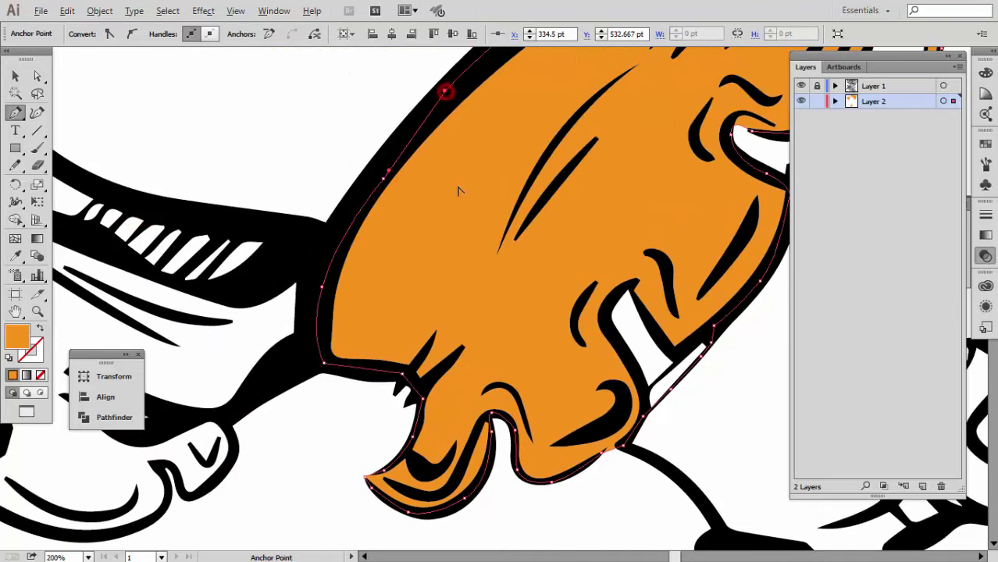
pyautogui.hotkey('ctrl', 'shift', 'a')
pyautogui.scroll(-3, 460, 192)
pyautogui.scroll(1, 485, 163)
pyautogui.scroll(1, 462, 324)
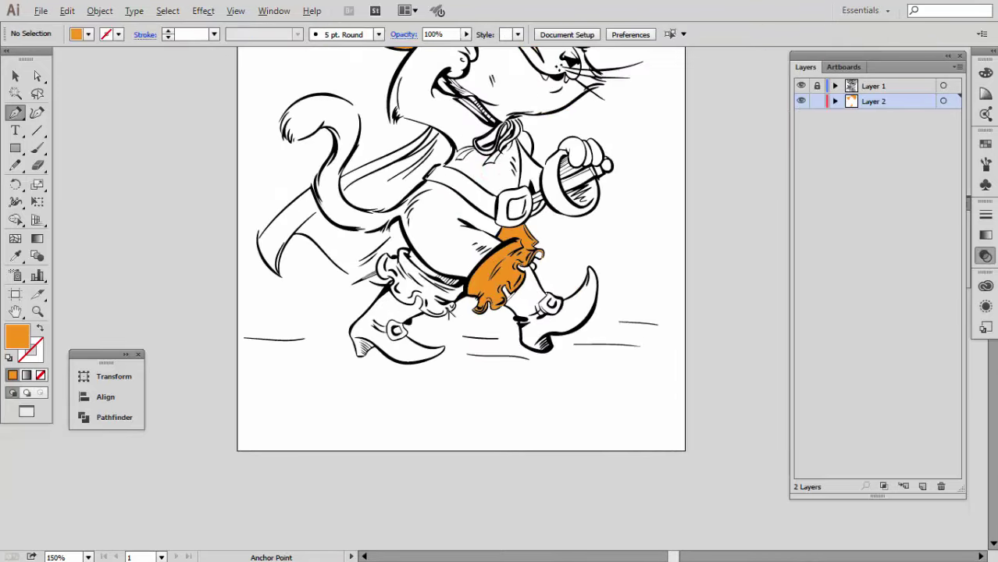
# Place Pen anchors from the left cuff's top down its edge to where it meets the boot
pyautogui.scroll(2, 449, 312)
pyautogui.scroll(1, 449, 313)
pyautogui.scroll(1, 422, 258)
pyautogui.click(387, 218)
pyautogui.click(402, 264)
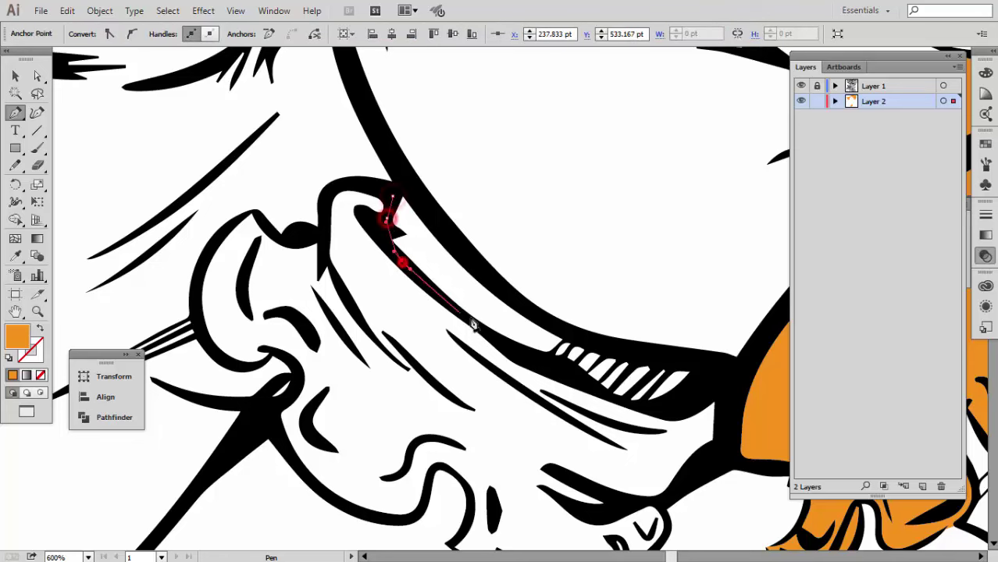
pyautogui.scroll(1, 561, 375)
pyautogui.click(512, 235)
pyautogui.click(463, 378)
pyautogui.click(415, 416)
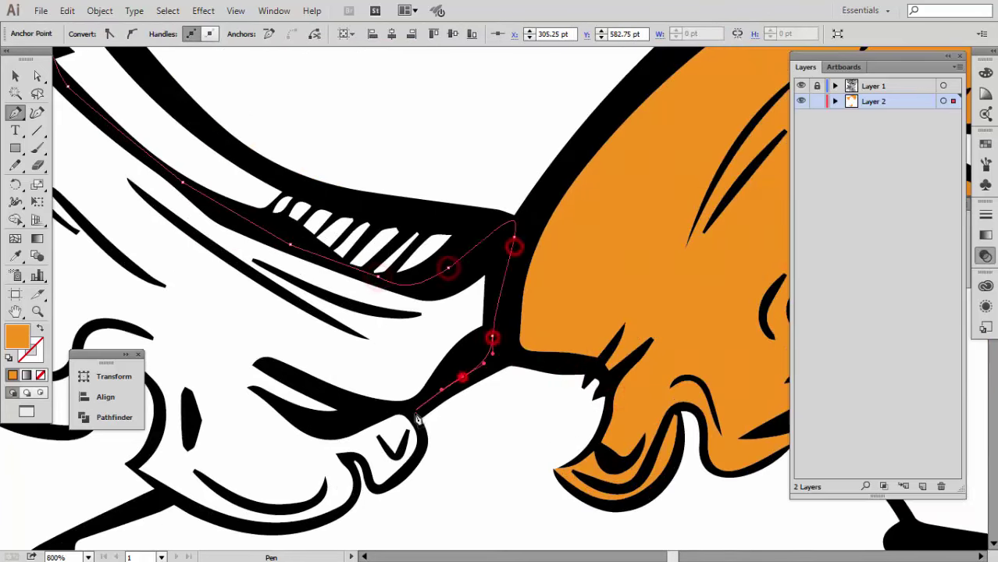
pyautogui.click(419, 446)
pyautogui.moveTo(419, 445)
pyautogui.mouseDown()
pyautogui.moveTo(524, 202)
pyautogui.moveTo(451, 266)
pyautogui.mouseUp()
# Trace the cuff's lower edge with curved anchors and close the orange shape at its start
pyautogui.scroll(1, 524, 201)
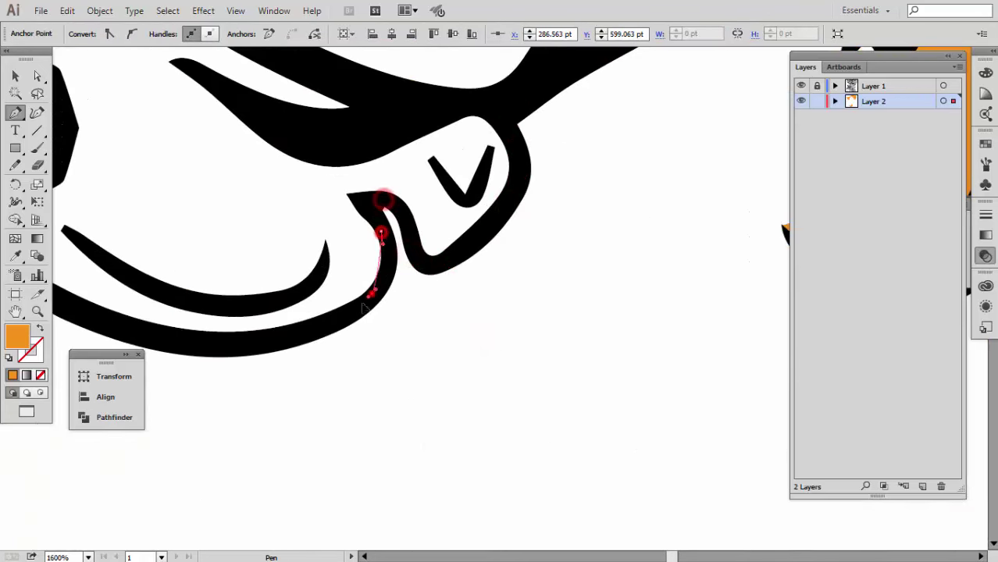
pyautogui.moveTo(186, 348); pyautogui.dragTo(386, 364)
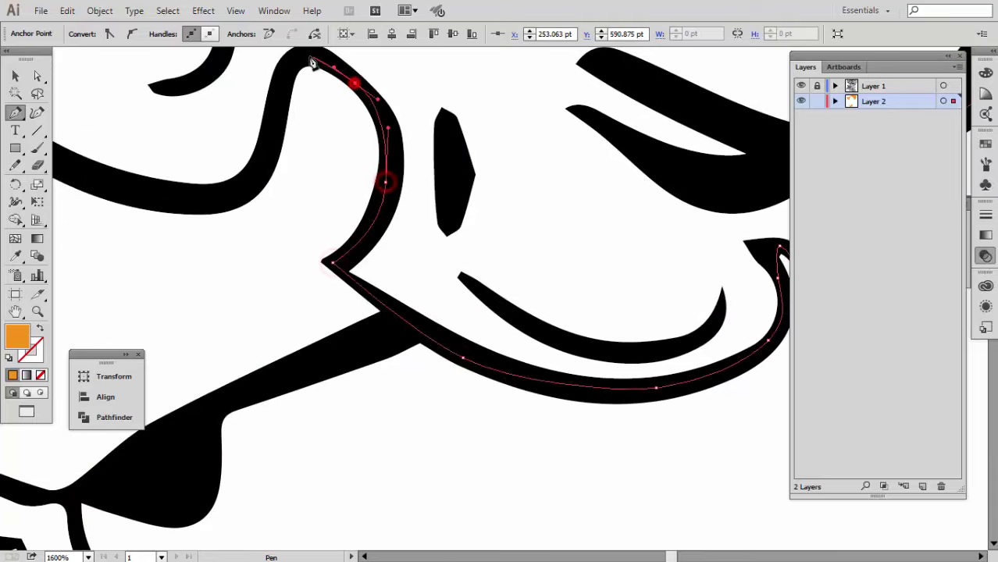
pyautogui.scroll(-2, 310, 63)
pyautogui.click(285, 194)
pyautogui.scroll(2, 234, 305)
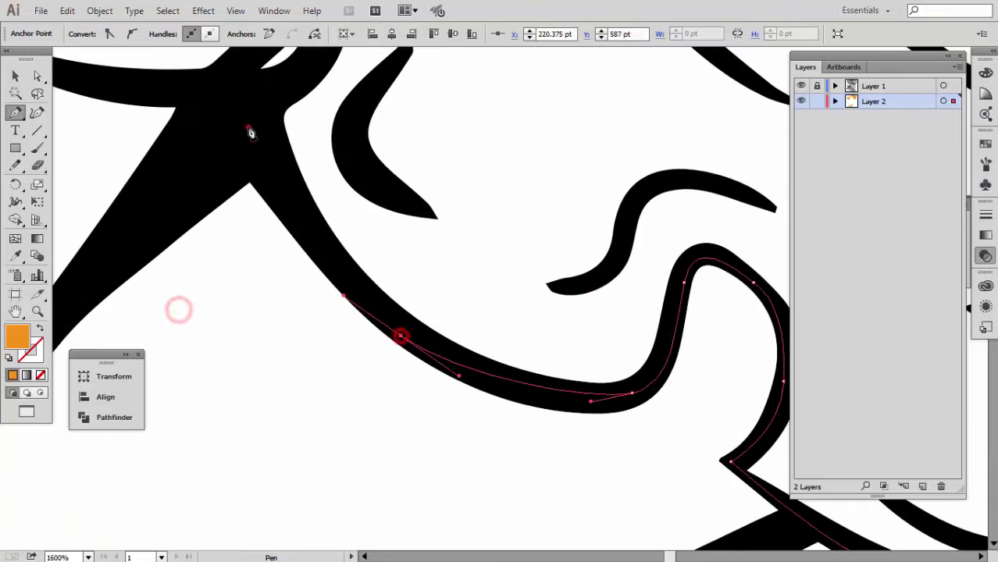
pyautogui.scroll(-2, 250, 129)
pyautogui.scroll(2, 380, 371)
pyautogui.moveTo(379, 370); pyautogui.dragTo(424, 356)
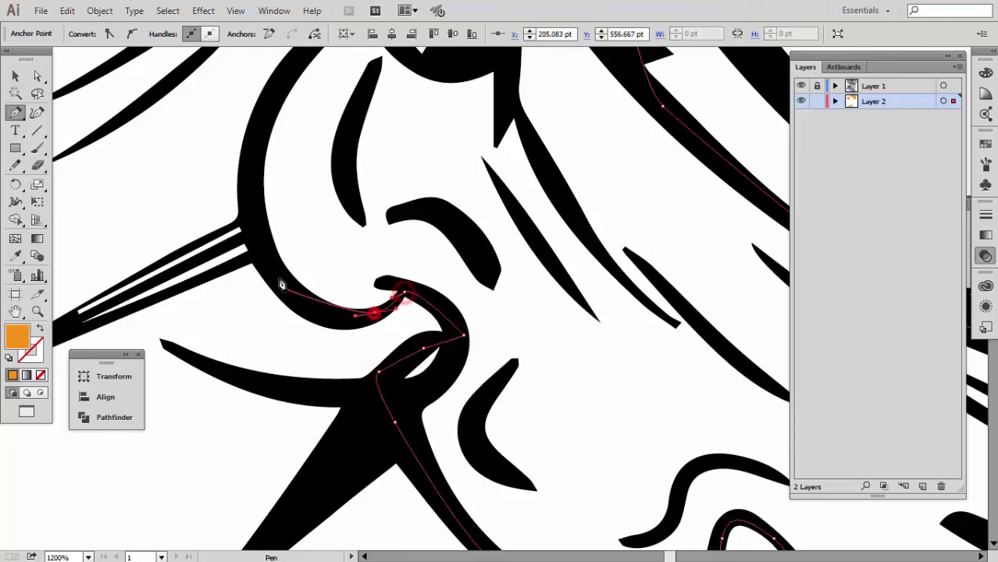
pyautogui.moveTo(270, 120); pyautogui.dragTo(247, 365)
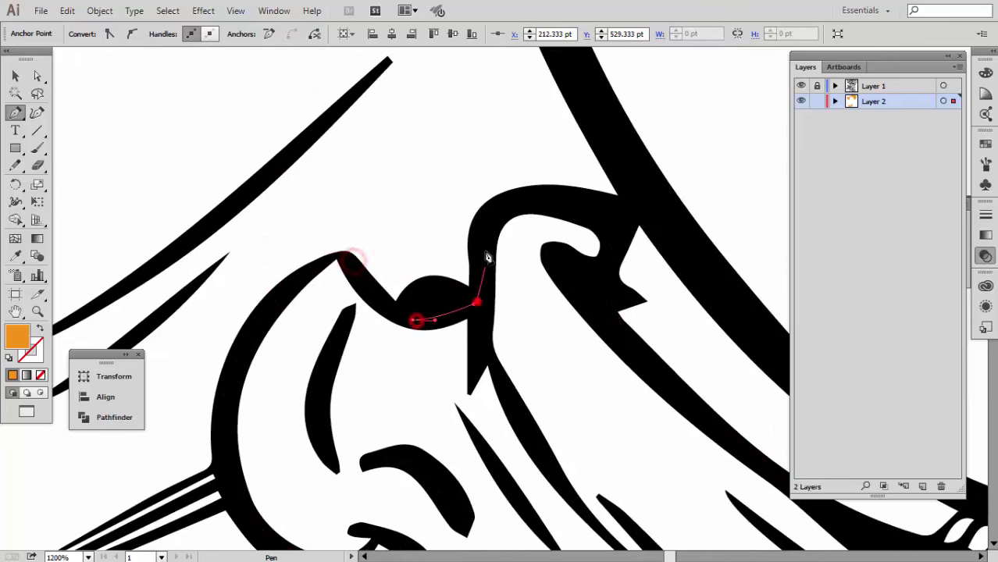
pyautogui.click(621, 228)
# With the Selection tool, deselect and pick the white compound path covering the left cuff
pyautogui.keyDown('ctrl'); pyautogui.click(528, 319); pyautogui.keyUp('ctrl')
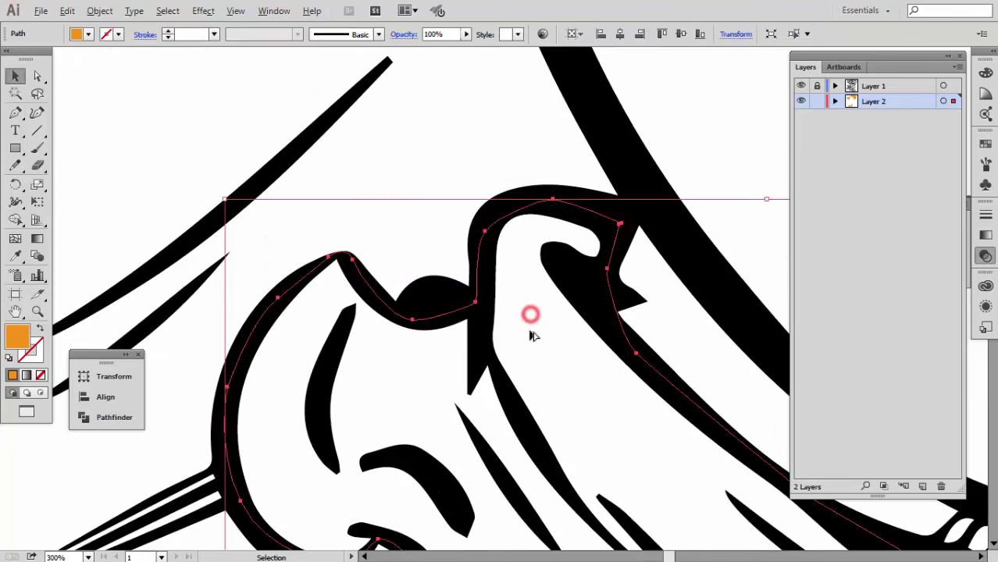
pyautogui.scroll(-4, 533, 314)
pyautogui.press('i')
pyautogui.keyDown('ctrl'); pyautogui.click(518, 269); pyautogui.keyUp('ctrl')
pyautogui.keyDown('ctrl'); pyautogui.click(320, 286); pyautogui.keyUp('ctrl')
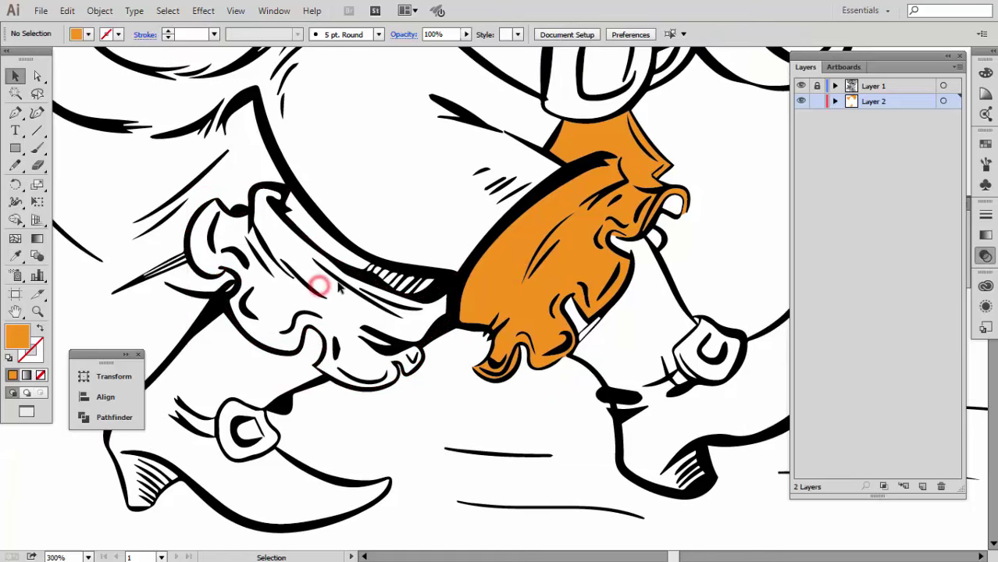
pyautogui.moveTo(288, 353); pyautogui.dragTo(347, 328)
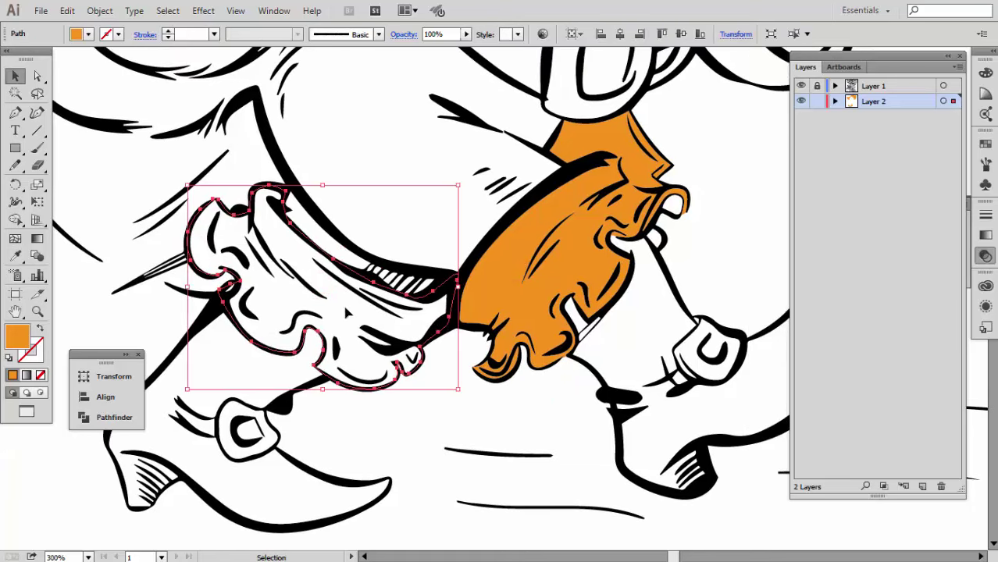
pyautogui.click(291, 249)
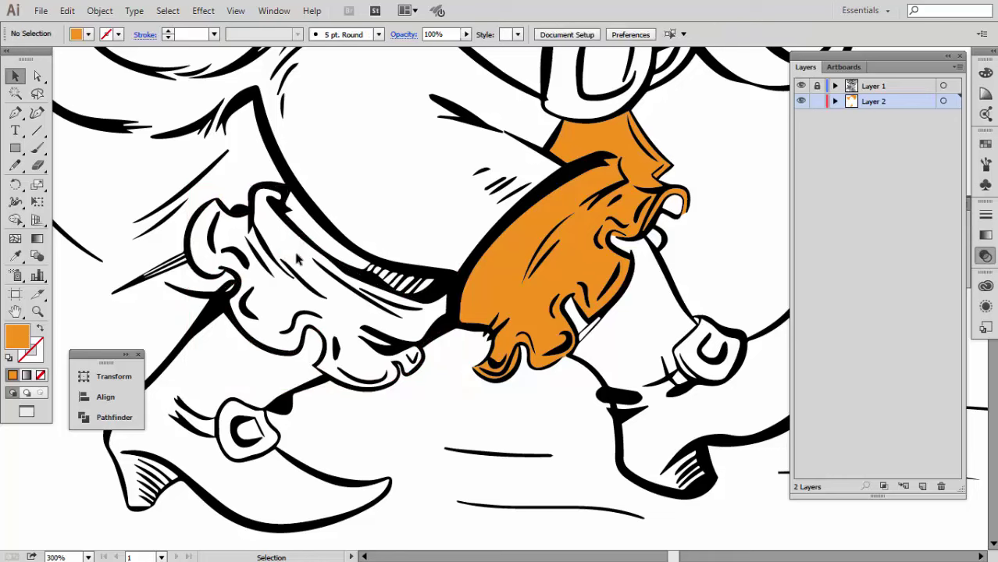
pyautogui.click(298, 261)
# Delete the white cuff shape on the line-art layer to reveal the orange left cuff
pyautogui.click(348, 313)
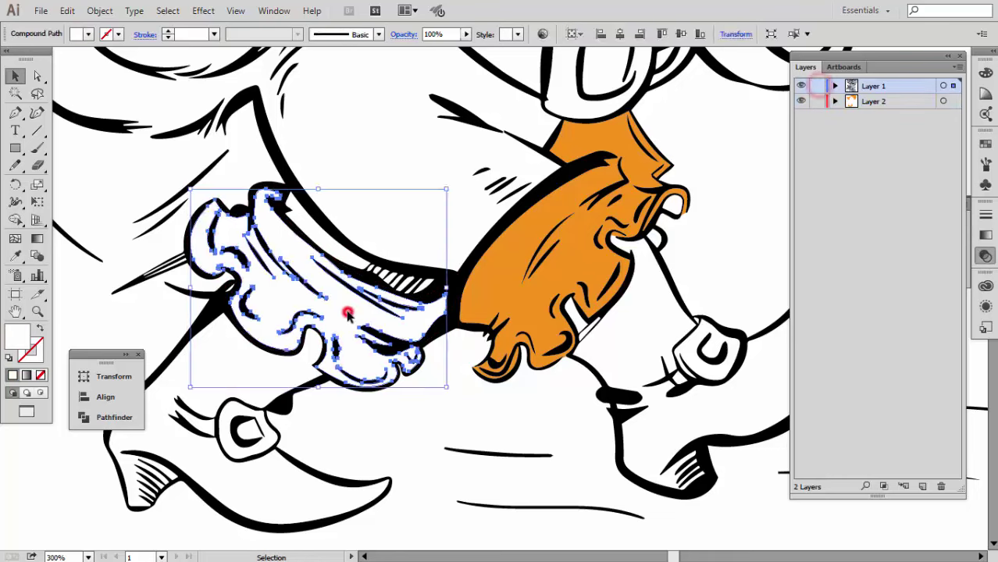
pyautogui.press('Delete')
pyautogui.moveTo(212, 363); pyautogui.dragTo(336, 323)
# Fill the left boot with a red swatch, then darken the red in the Color Picker
pyautogui.click(336, 322)
pyautogui.hotkey('ctrl', '-')
pyautogui.hotkey('ctrl', '-')
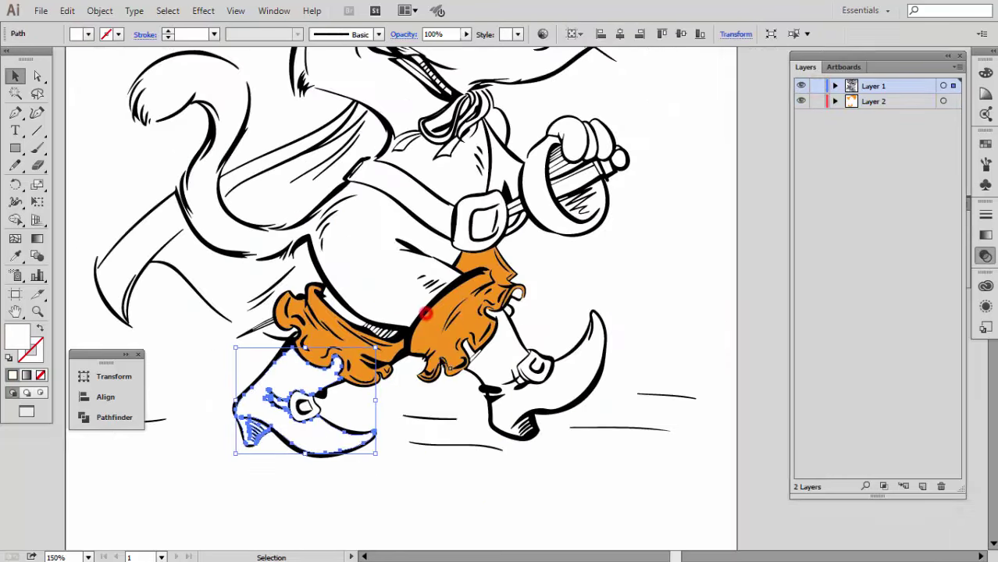
pyautogui.click(494, 344)
pyautogui.click(301, 374)
pyautogui.doubleClick(16, 339)
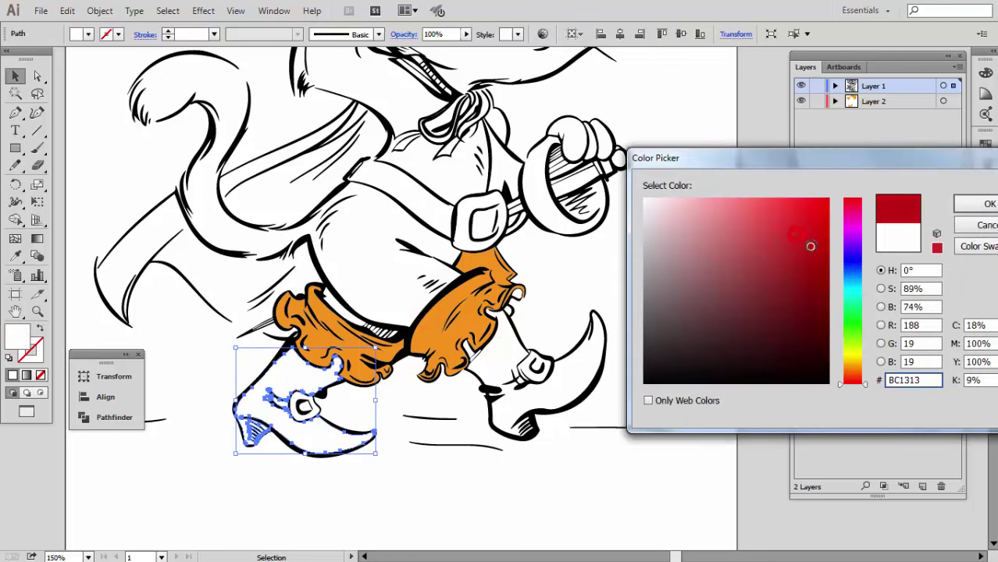
pyautogui.click(969, 204)
pyautogui.click(295, 372)
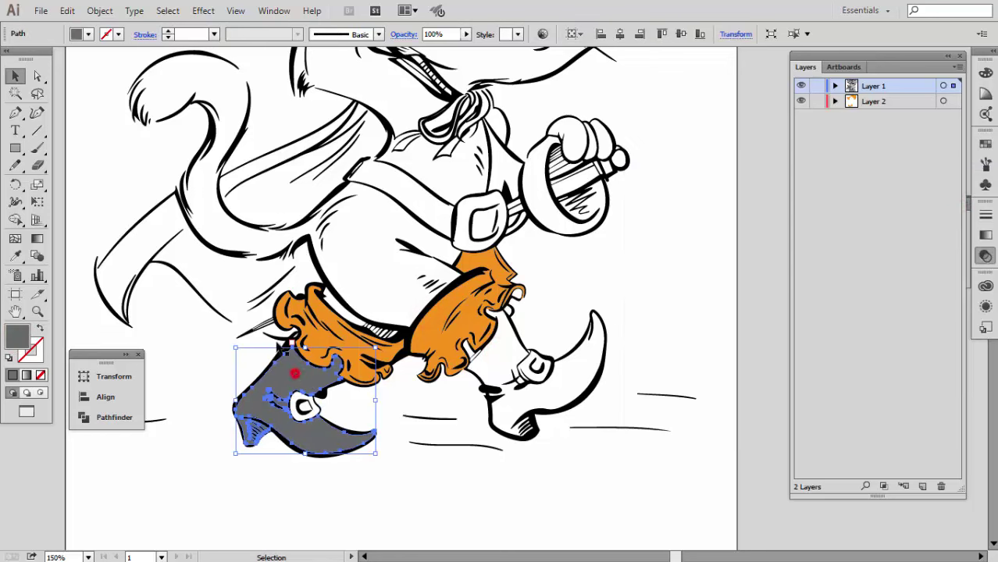
pyautogui.click(88, 35)
pyautogui.click(119, 61)
pyautogui.doubleClick(19, 336)
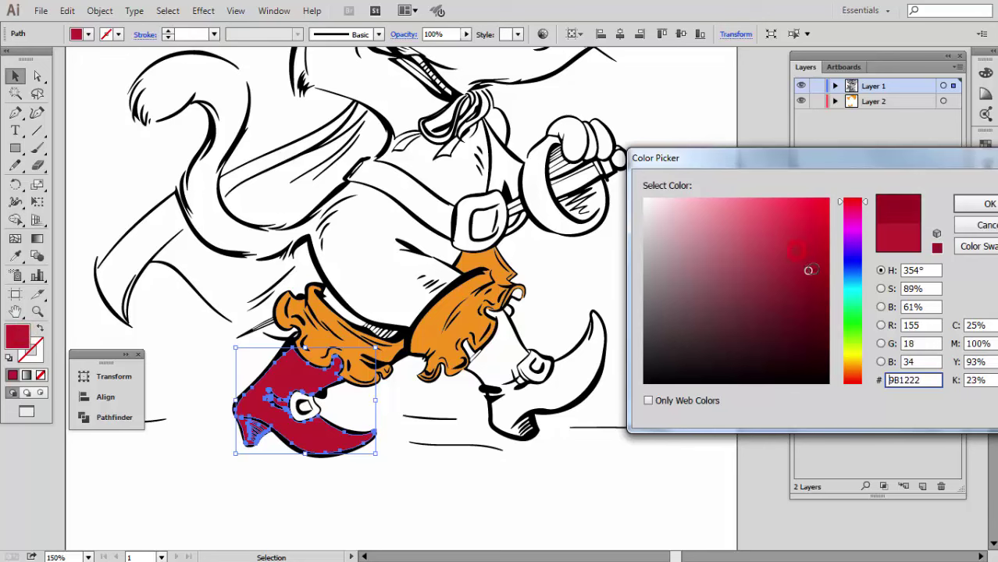
pyautogui.click(789, 294)
pyautogui.click(968, 204)
# Change the boot fill to bright crimson #CE2840 in the Color Picker
pyautogui.hotkey('ctrl', '0')
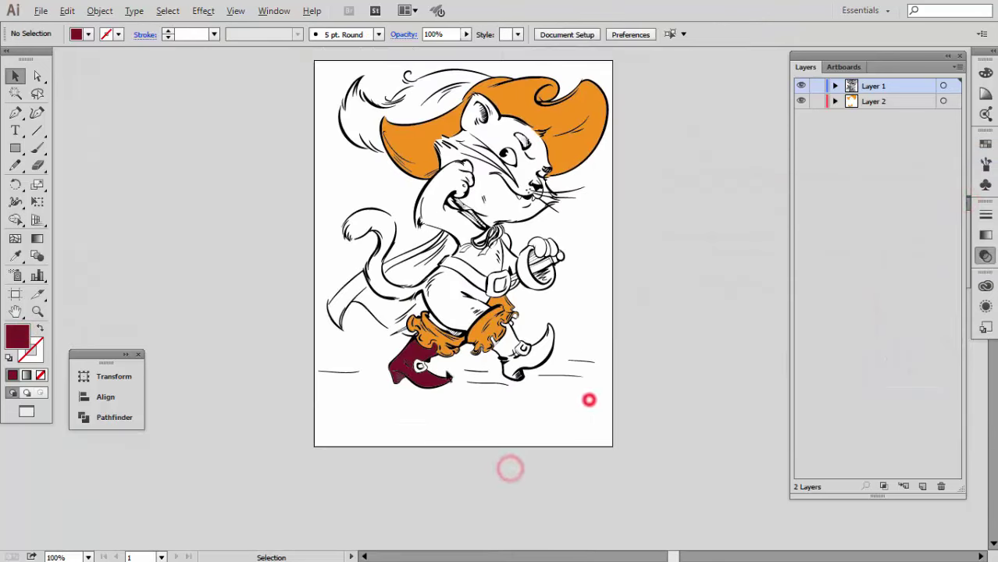
pyautogui.hotkey('ctrl', '+')
pyautogui.hotkey('ctrl', '+')
pyautogui.hotkey('ctrl', '+')
pyautogui.doubleClick(30, 340)
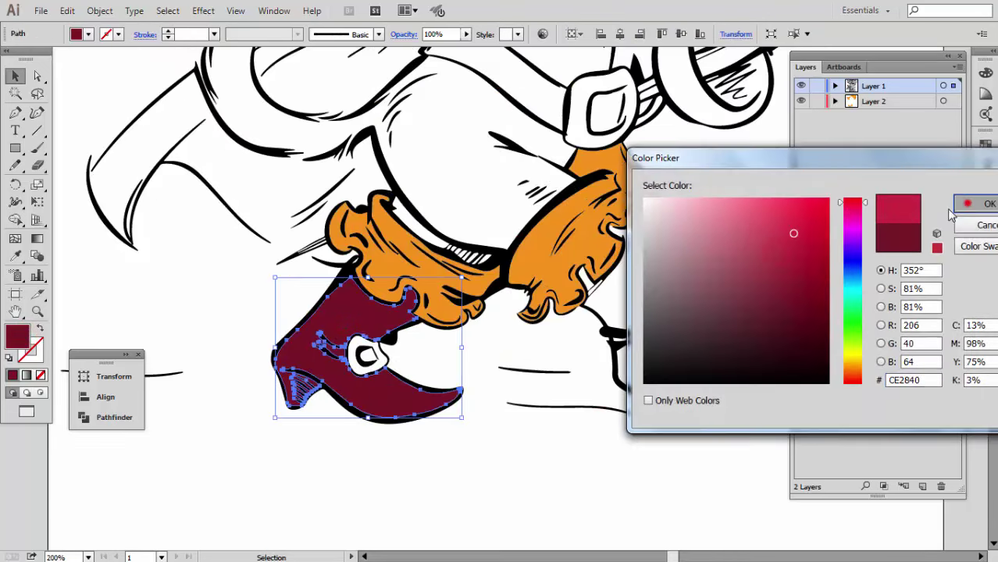
pyautogui.click(969, 204)
pyautogui.click(575, 463)
# Zoom out to the whole drawing and start a new Pen outline at the stroke tip
pyautogui.hotkey('ctrl', '-')
pyautogui.hotkey('ctrl', '-')
pyautogui.hotkey('ctrl', '1')
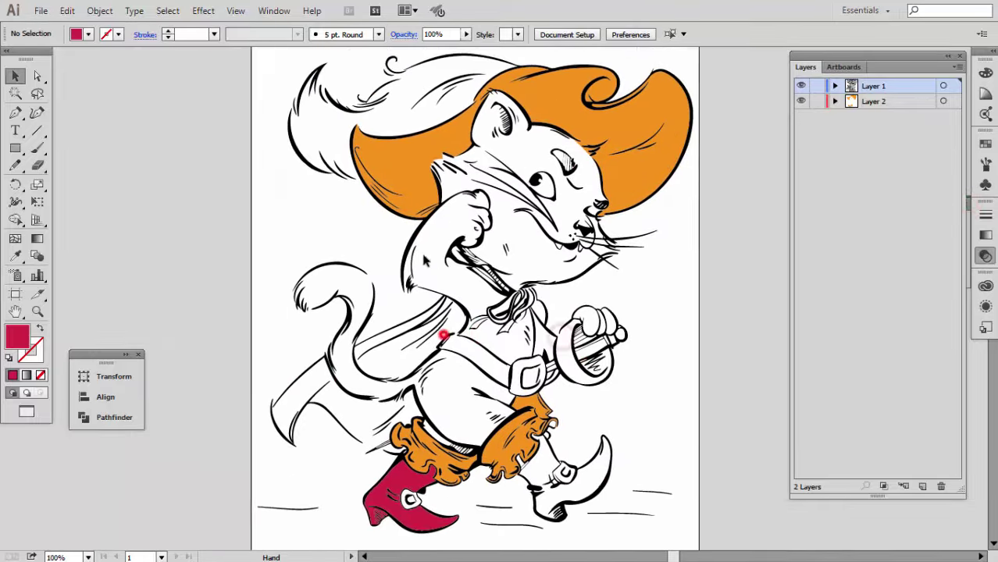
pyautogui.moveTo(443, 336); pyautogui.dragTo(369, 321)
pyautogui.scroll(3, 412, 337)
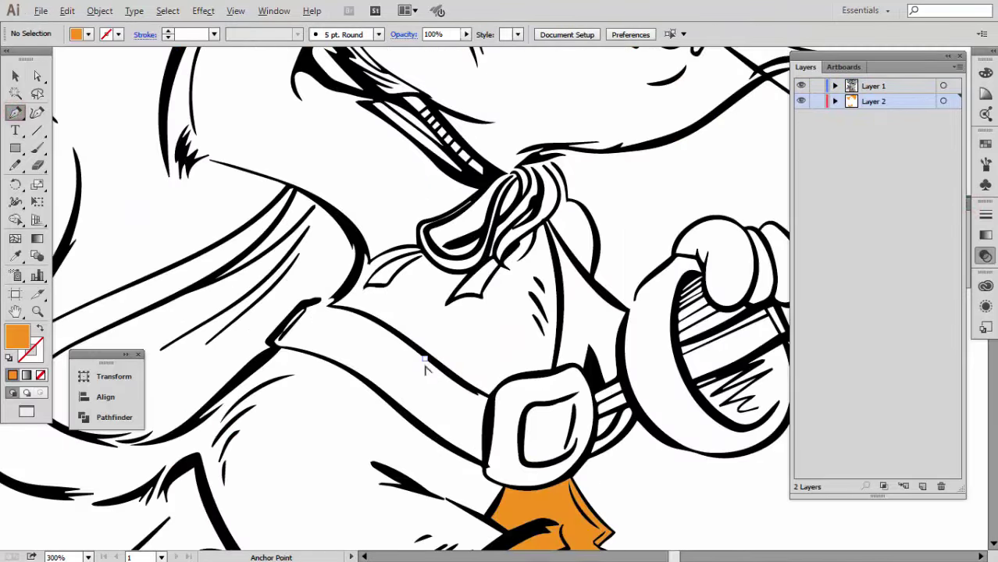
pyautogui.scroll(3, 424, 357)
pyautogui.scroll(2, 231, 258)
pyautogui.click(186, 239)
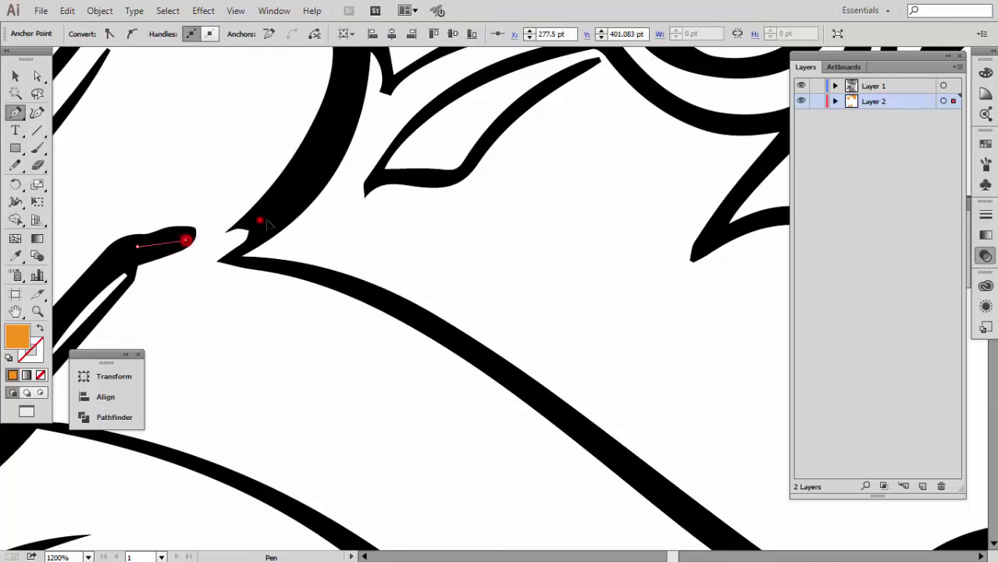
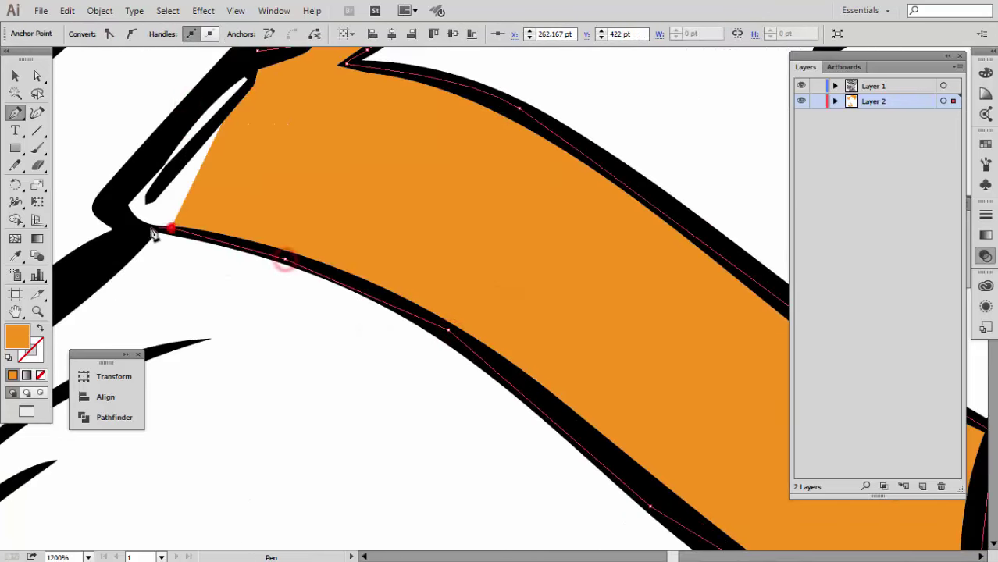
pyautogui.scroll(2, 181, 133)
# Finish and deselect the orange strap fill, then frame the neckerchief knot at the throat
pyautogui.click(249, 222)
pyautogui.keyDown('ctrl'); pyautogui.click(256, 218); pyautogui.keyUp('ctrl')
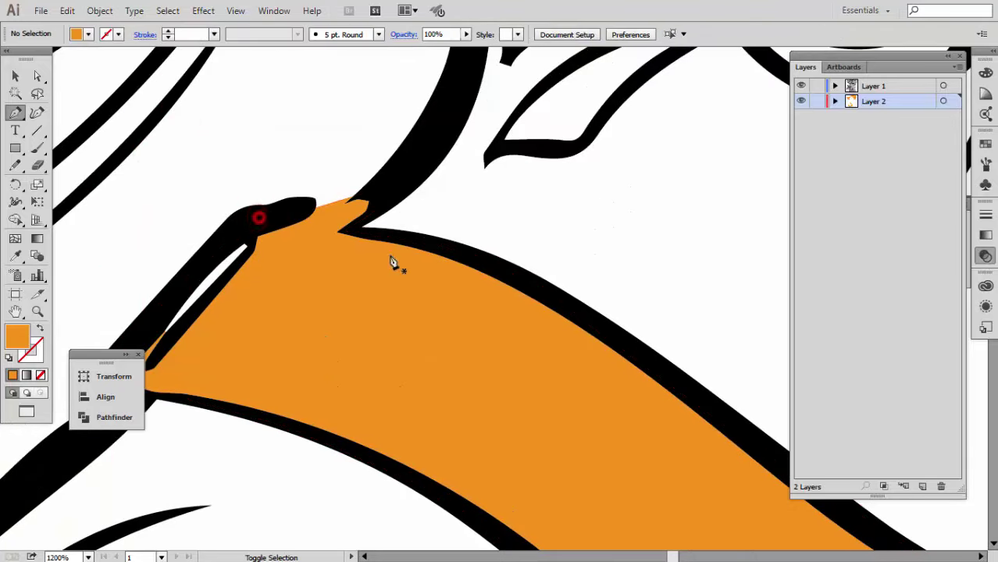
pyautogui.hotkey('ctrl', '-')
pyautogui.hotkey('ctrl', '-')
pyautogui.hotkey('ctrl', '-')
pyautogui.hotkey('ctrl', '-')
pyautogui.hotkey('ctrl', '-')
pyautogui.hotkey('ctrl', '-')
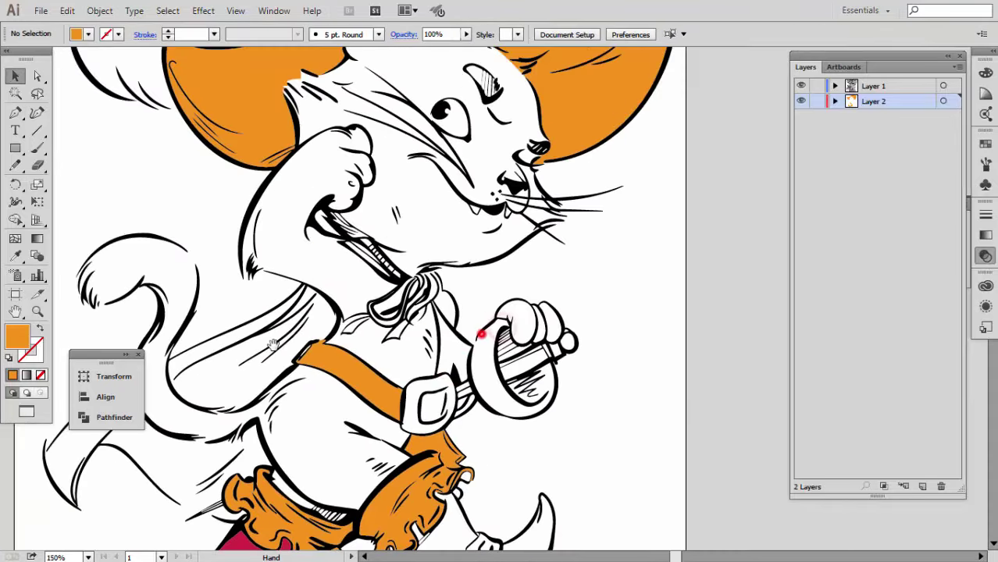
pyautogui.hotkey('ctrl', '+')
pyautogui.hotkey('ctrl', '+')
pyautogui.hotkey('ctrl', '+')
pyautogui.hotkey('ctrl', '+')
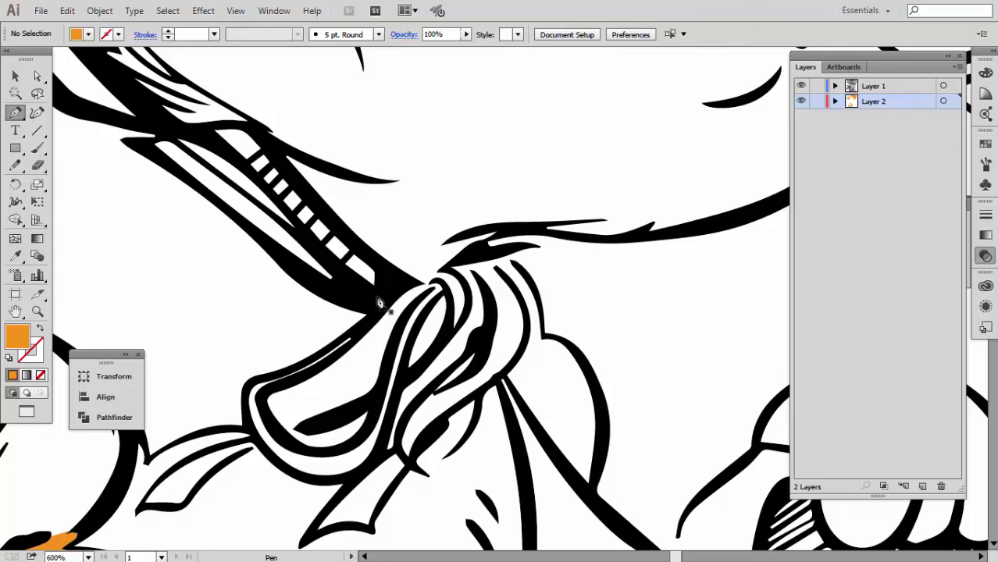
pyautogui.hotkey('ctrl', '-')
pyautogui.hotkey('ctrl', '-')
pyautogui.hotkey('ctrl', '-')
pyautogui.hotkey('ctrl', '-')
pyautogui.hotkey('ctrl', '+')
pyautogui.hotkey('ctrl', '+')
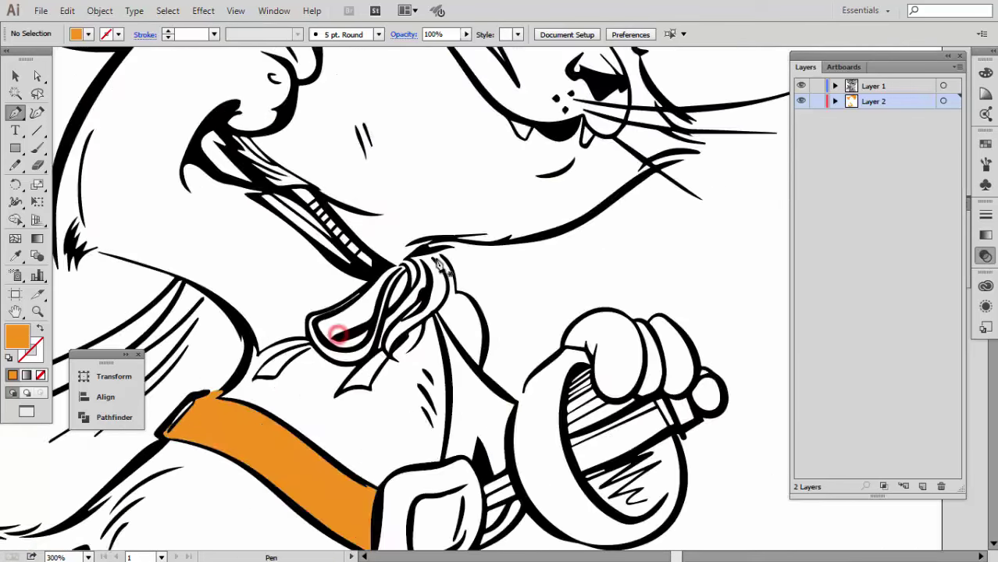
pyautogui.hotkey('ctrl', '+')
pyautogui.hotkey('ctrl', '+')
pyautogui.hotkey('ctrl', '+')
pyautogui.hotkey('ctrl', '+')
pyautogui.hotkey('ctrl', '+')
# Pen-trace the knot's leaf shape and the black stroke beside it in orange
pyautogui.moveTo(469, 283); pyautogui.dragTo(484, 318)
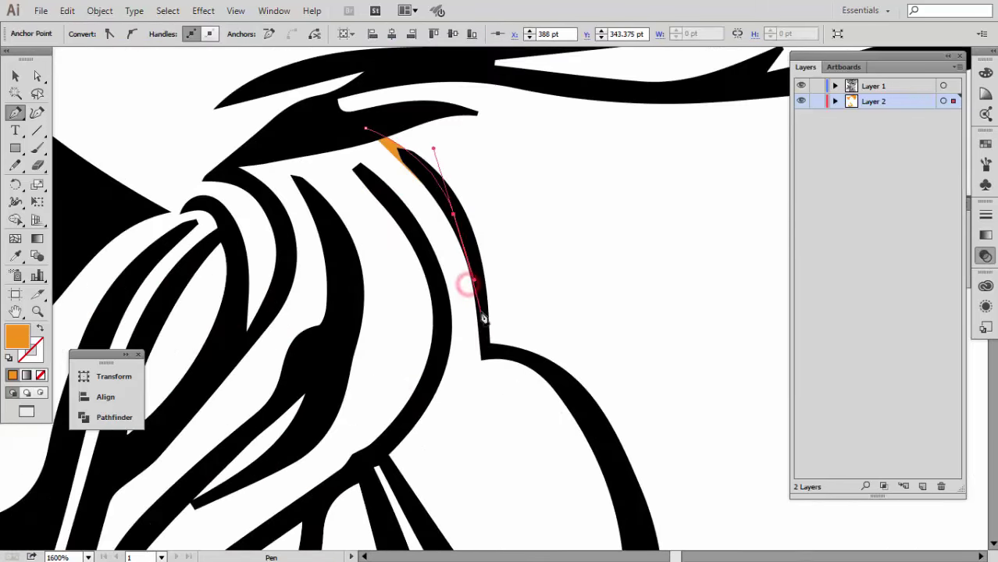
pyautogui.click(548, 373)
pyautogui.moveTo(591, 432); pyautogui.dragTo(481, 350)
pyautogui.click(417, 472)
pyautogui.click(167, 196)
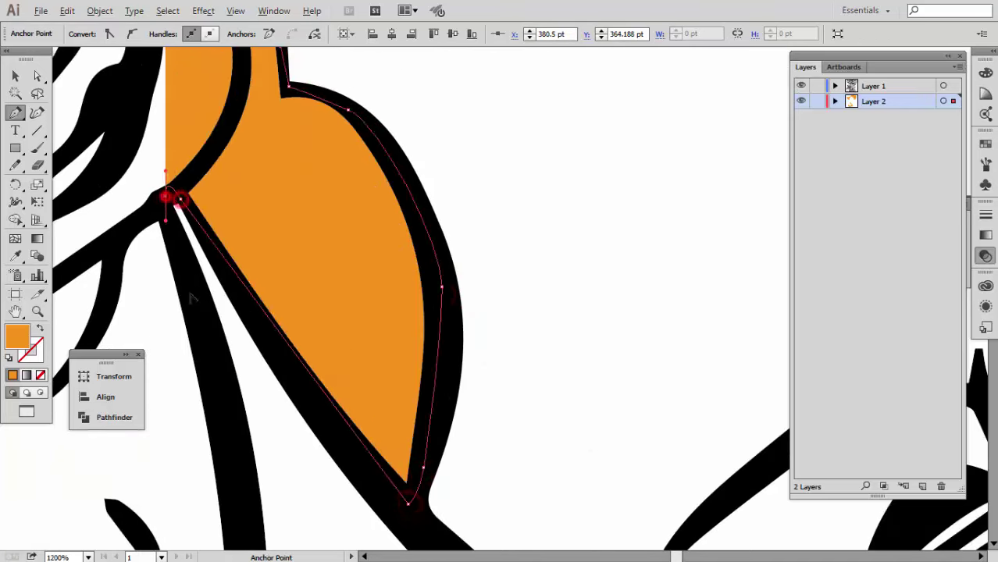
pyautogui.keyDown('ctrl'); pyautogui.keyDown('alt'); pyautogui.click(196, 335); pyautogui.keyUp('alt'); pyautogui.keyUp('ctrl')
pyautogui.moveTo(195, 336); pyautogui.dragTo(440, 252)
pyautogui.hotkey('ctrl', '+')
pyautogui.click(274, 296)
pyautogui.click(234, 356)
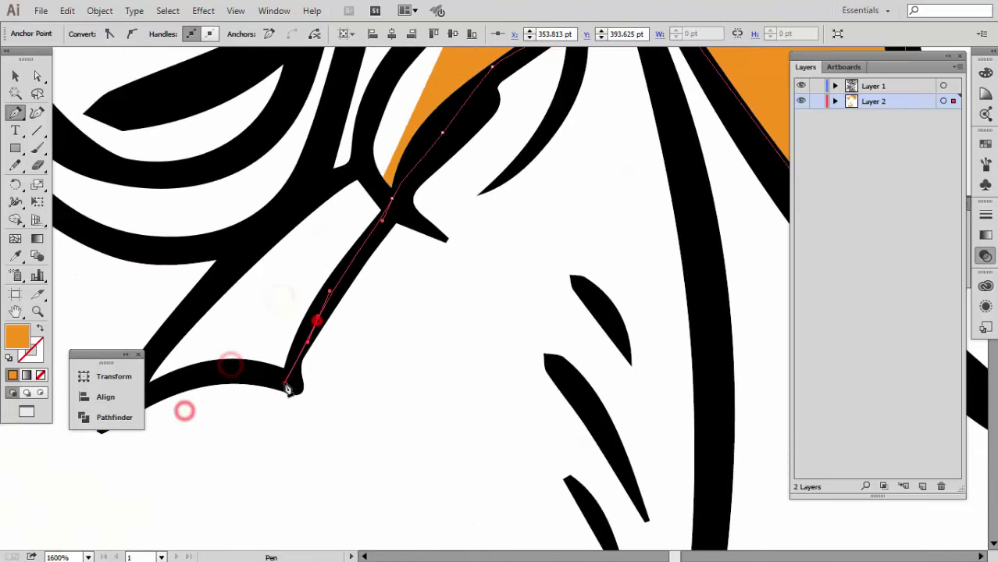
pyautogui.click(346, 341)
pyautogui.hotkey('ctrl', '-')
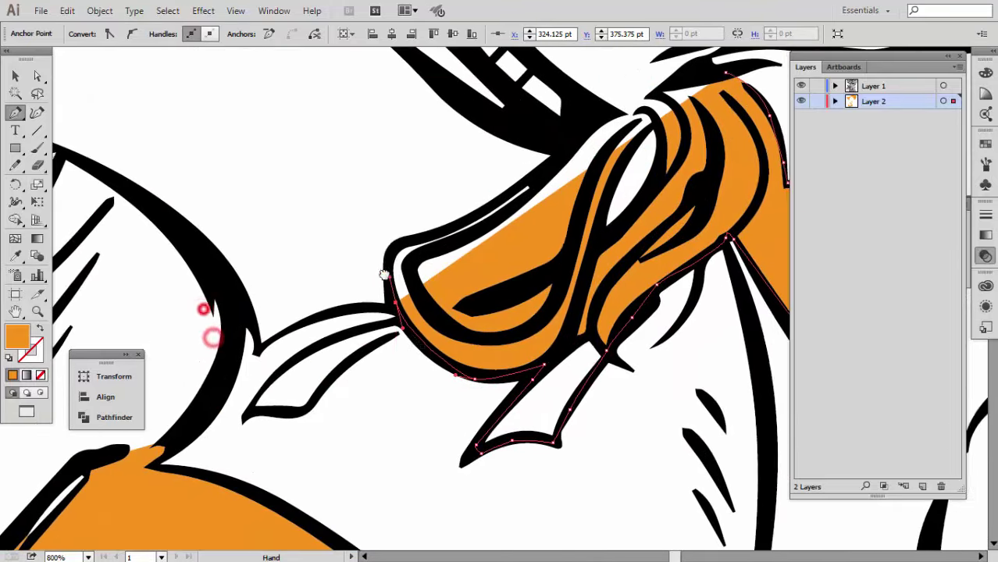
# Trace the tie tail and loop to finish the orange neckerchief, then deselect and zoom out
pyautogui.moveTo(290, 407); pyautogui.dragTo(474, 372)
pyautogui.click(409, 330)
pyautogui.click(362, 349)
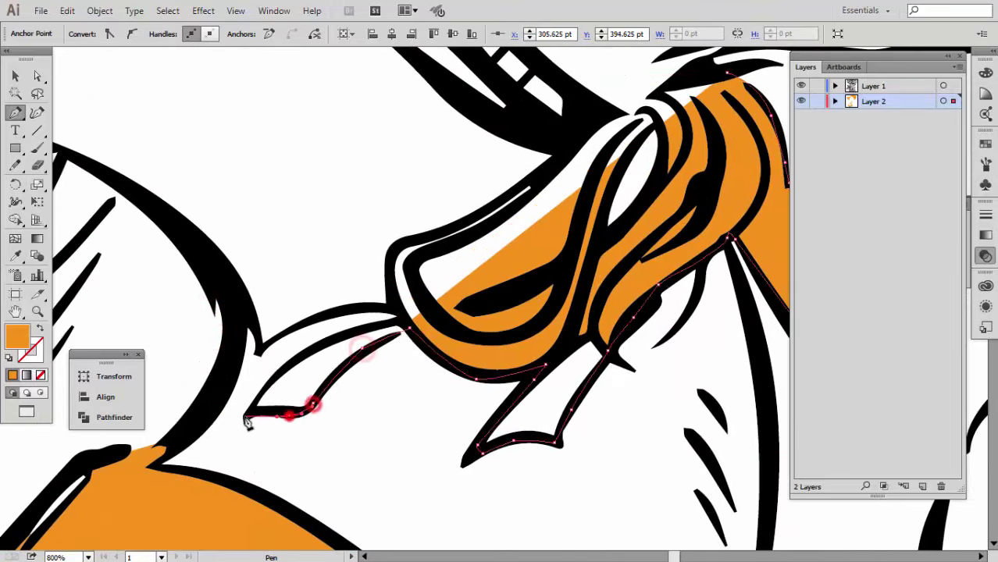
pyautogui.click(354, 333)
pyautogui.moveTo(420, 236); pyautogui.dragTo(483, 221)
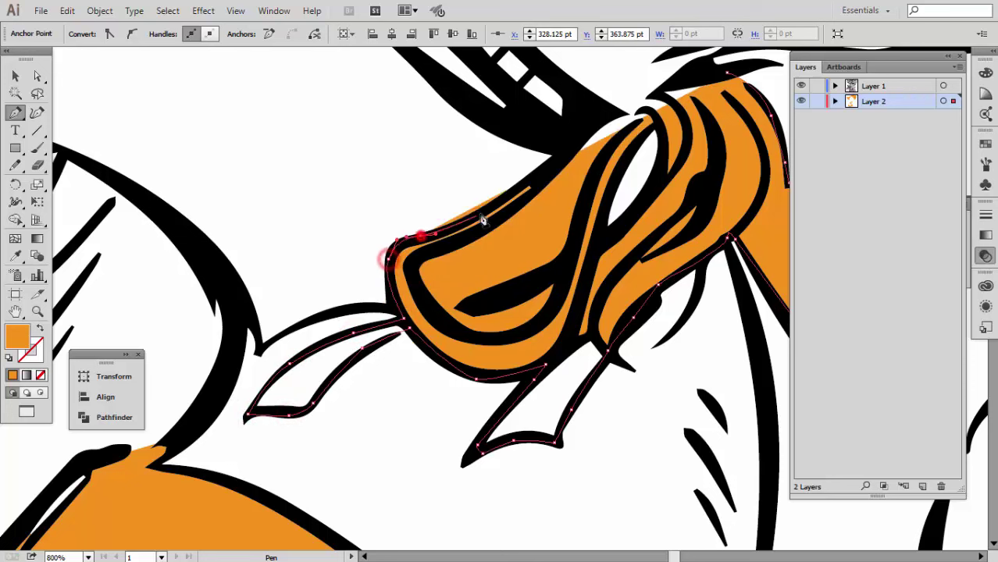
pyautogui.click(438, 324)
pyautogui.moveTo(502, 344); pyautogui.dragTo(517, 334)
pyautogui.moveTo(561, 279); pyautogui.dragTo(579, 258)
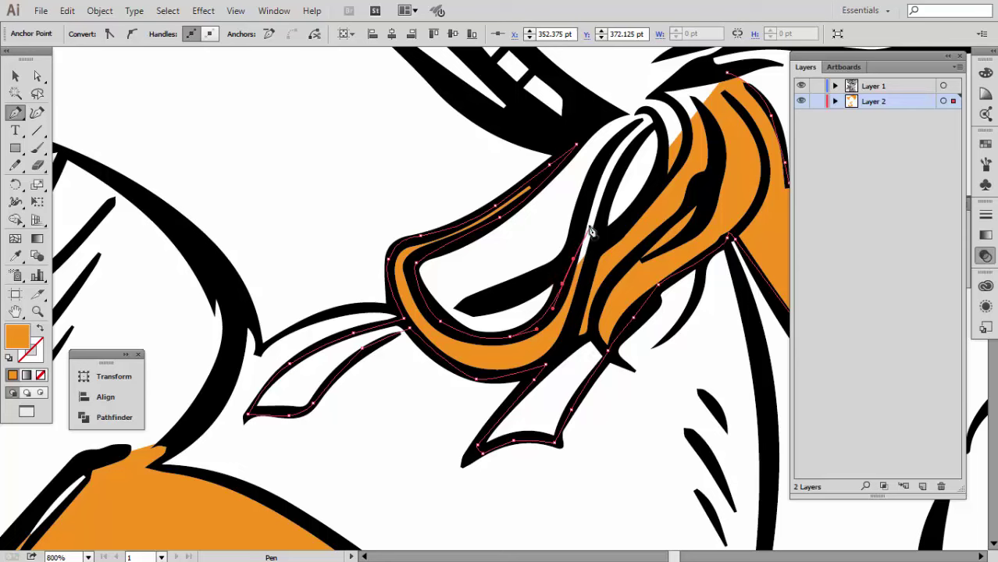
pyautogui.keyDown('ctrl'); pyautogui.click(621, 133); pyautogui.keyUp('ctrl')
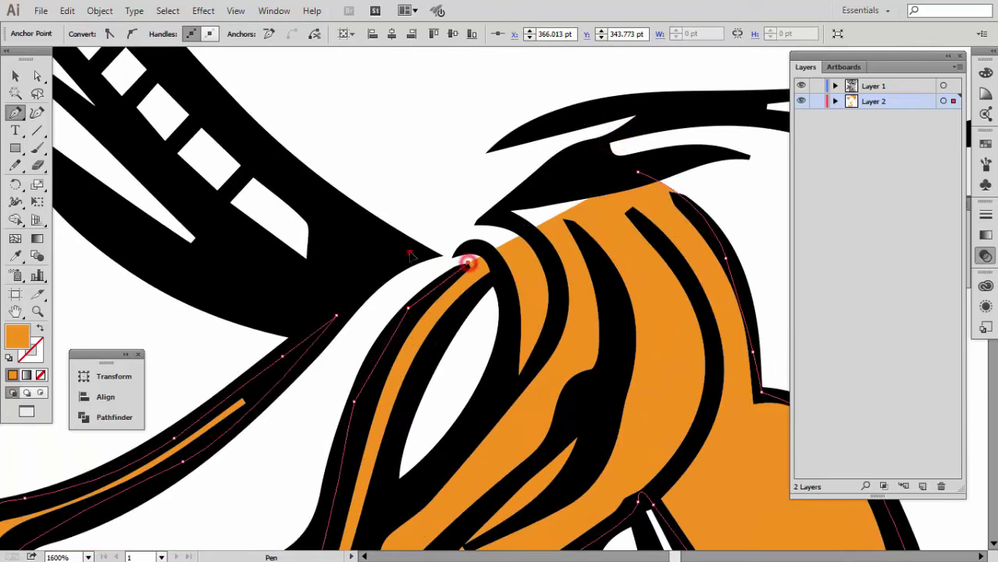
pyautogui.hotkey('ctrl', 'shift', 'a')
pyautogui.hotkey('ctrl', '-')
pyautogui.hotkey('ctrl', '-')
pyautogui.hotkey('ctrl', '-')
pyautogui.hotkey('ctrl', '-')
pyautogui.hotkey('ctrl', '-')
pyautogui.hotkey('ctrl', '-')
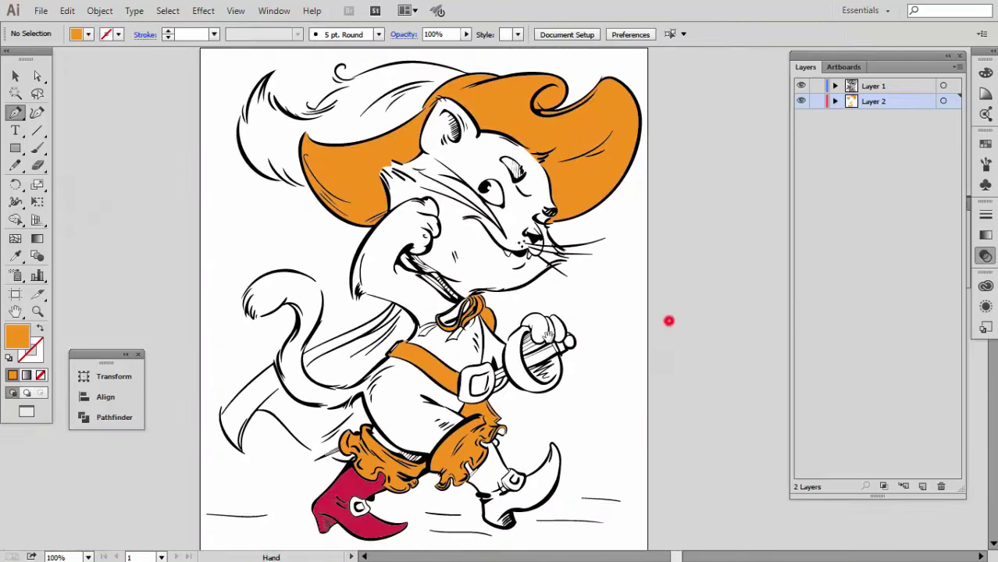
# Zoom onto the cape and pen-trace its edge, fold and bottom curves
pyautogui.keyDown('ctrl'); pyautogui.click(358, 349); pyautogui.keyUp('ctrl')
pyautogui.keyDown('ctrl'); pyautogui.click(308, 349); pyautogui.keyUp('ctrl')
pyautogui.keyDown('ctrl'); pyautogui.click(684, 257); pyautogui.keyUp('ctrl')
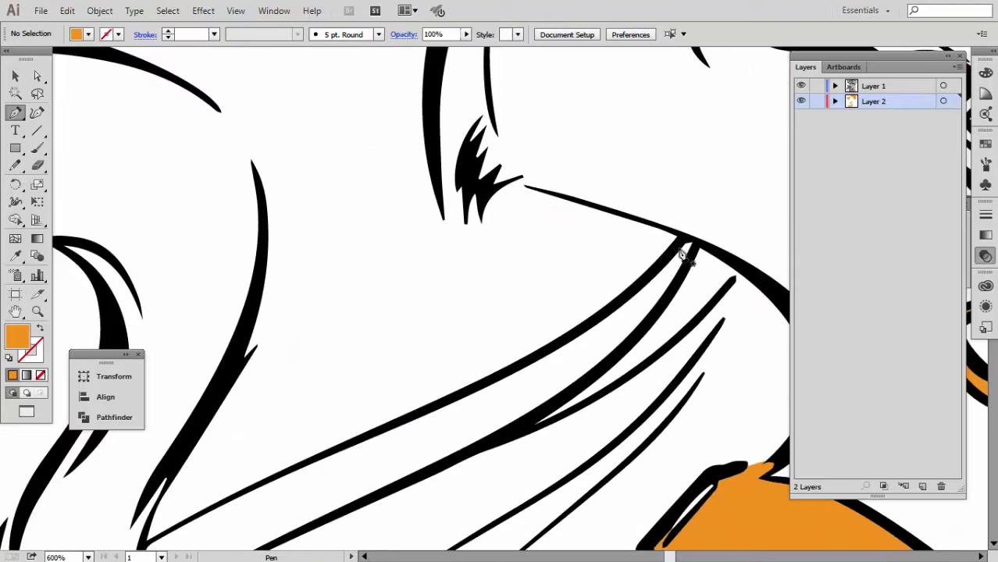
pyautogui.moveTo(545, 352); pyautogui.dragTo(500, 369)
pyautogui.moveTo(273, 479); pyautogui.dragTo(482, 280)
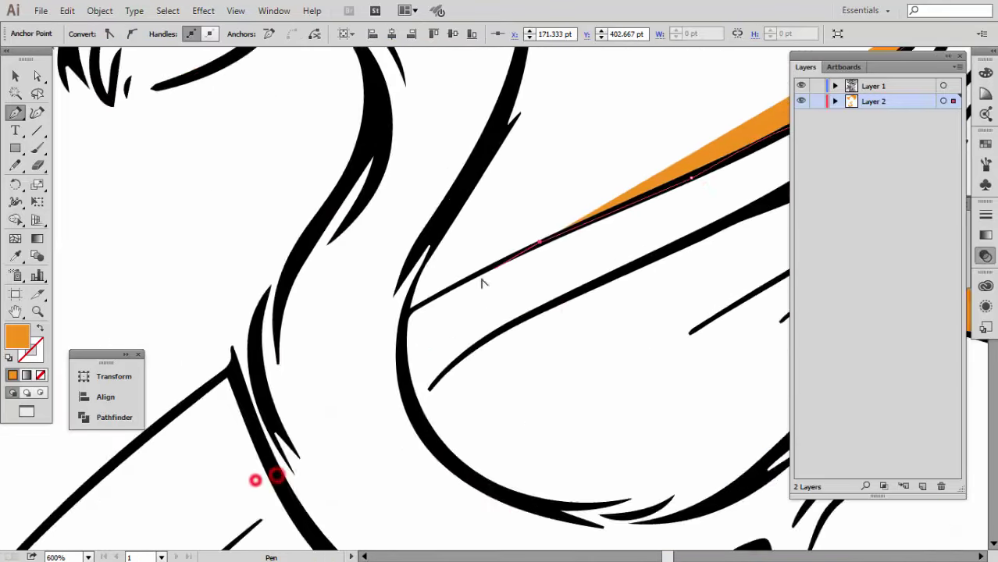
pyautogui.click(320, 350)
pyautogui.moveTo(316, 430); pyautogui.dragTo(346, 291)
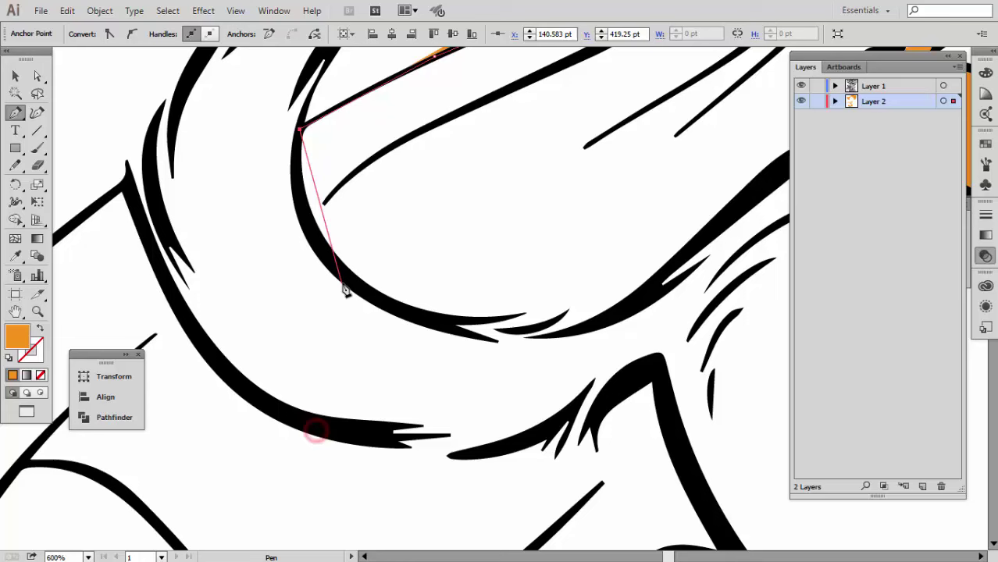
pyautogui.moveTo(451, 322); pyautogui.dragTo(508, 329)
pyautogui.moveTo(579, 330)
pyautogui.mouseDown()
pyautogui.moveTo(683, 274)
pyautogui.moveTo(311, 419)
pyautogui.mouseUp()
# Add anchors up the cape edge to its top corner and close the outline
pyautogui.click(688, 248)
pyautogui.click(437, 318)
pyautogui.click(489, 228)
pyautogui.click(573, 202)
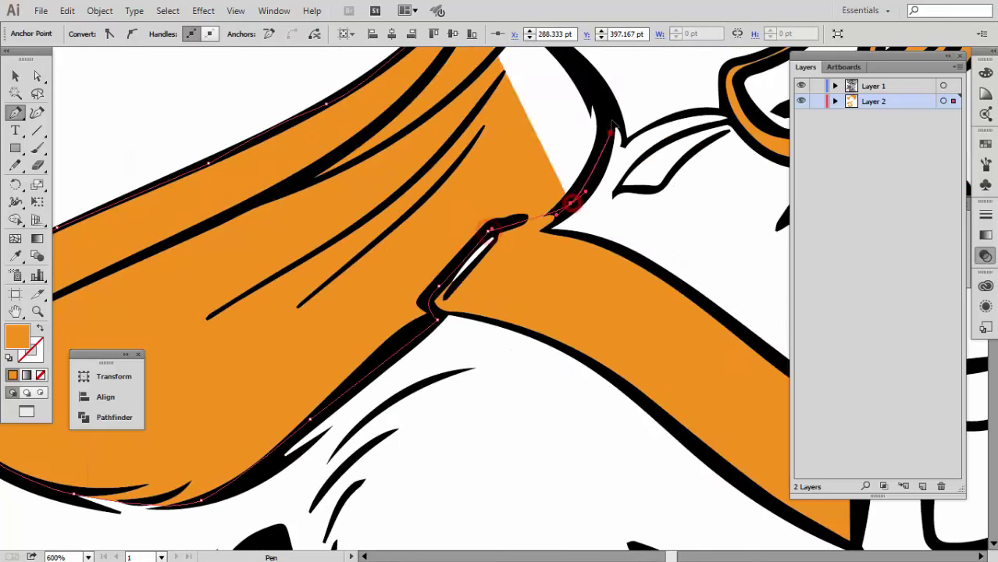
pyautogui.moveTo(573, 202); pyautogui.dragTo(560, 418)
# Select the cape shape and set its fill to red F42121
pyautogui.click(457, 205)
pyautogui.press('v')
pyautogui.click(384, 296)
pyautogui.doubleClick(17, 338)
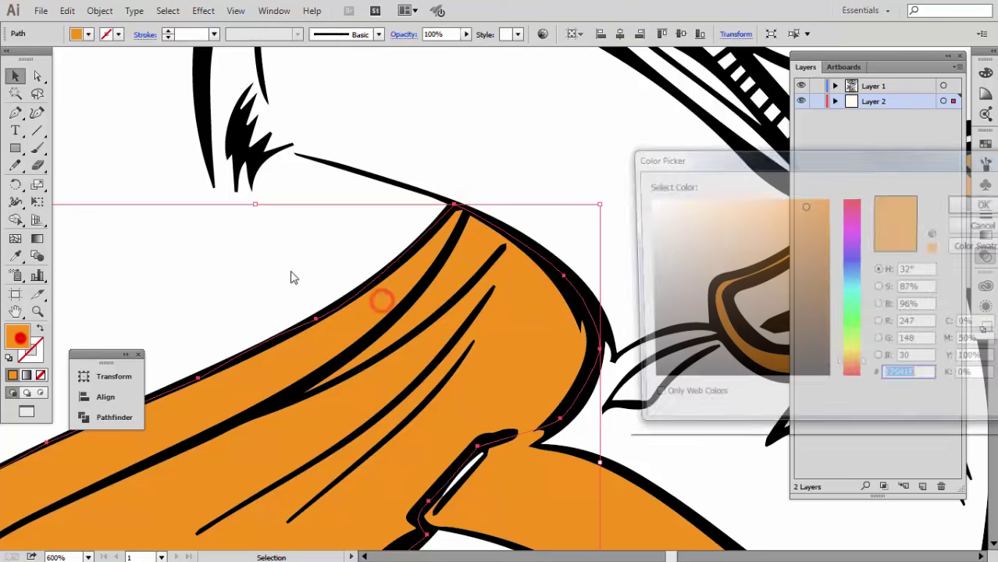
pyautogui.write('F42121')
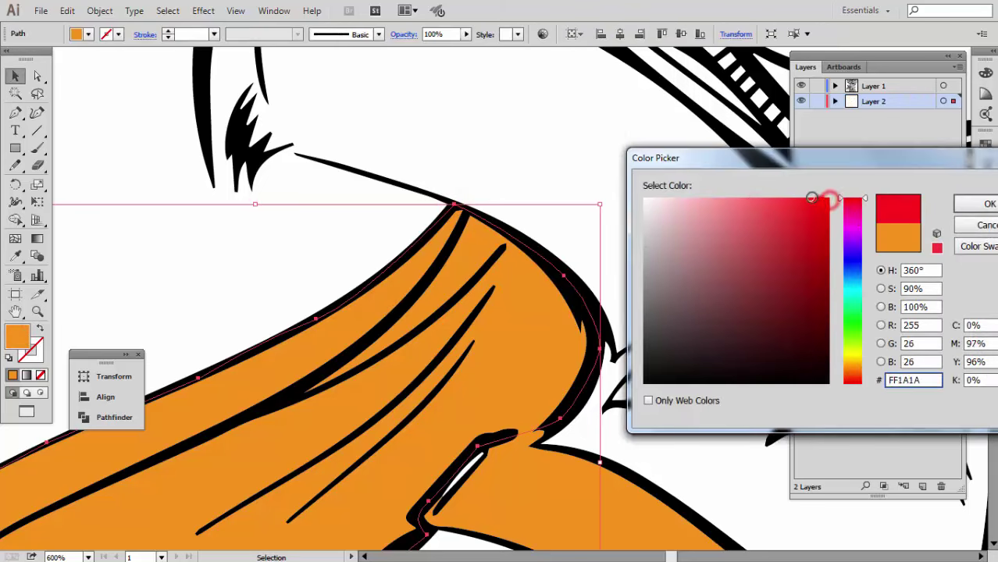
pyautogui.click(959, 207)
pyautogui.click(259, 256)
pyautogui.scroll(-5, 383, 352)
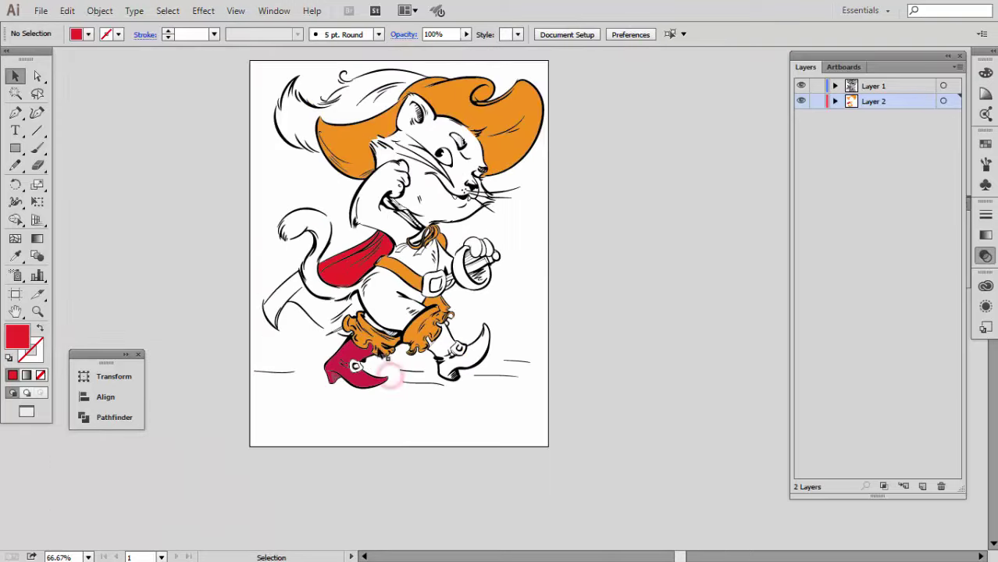
# Pen-trace the lower cape from its outline down to the tip and along the inner curve
pyautogui.scroll(2, 380, 312)
pyautogui.press('p')
pyautogui.scroll(5, 226, 286)
pyautogui.click(225, 209)
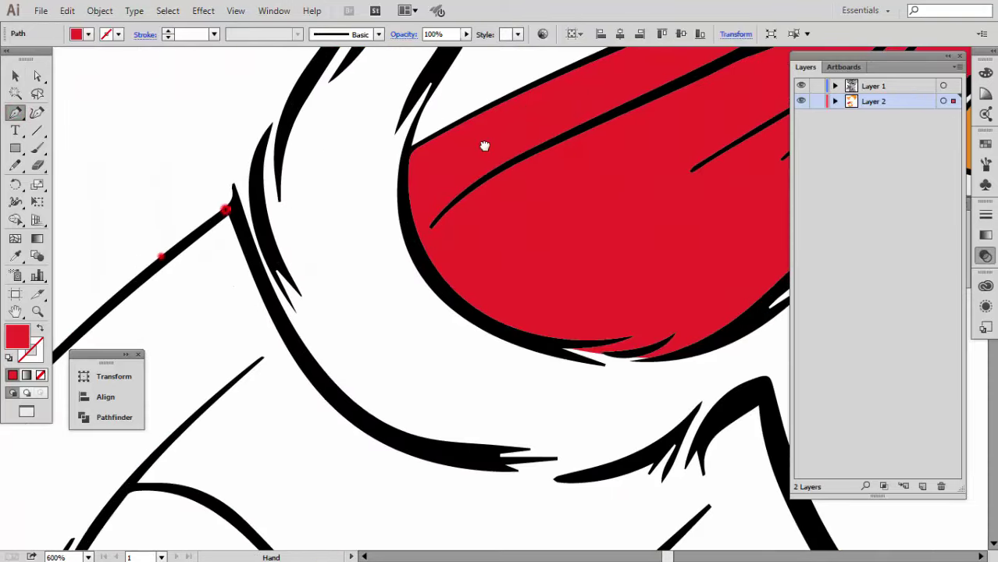
pyautogui.click(416, 219)
pyautogui.moveTo(416, 219); pyautogui.dragTo(378, 275)
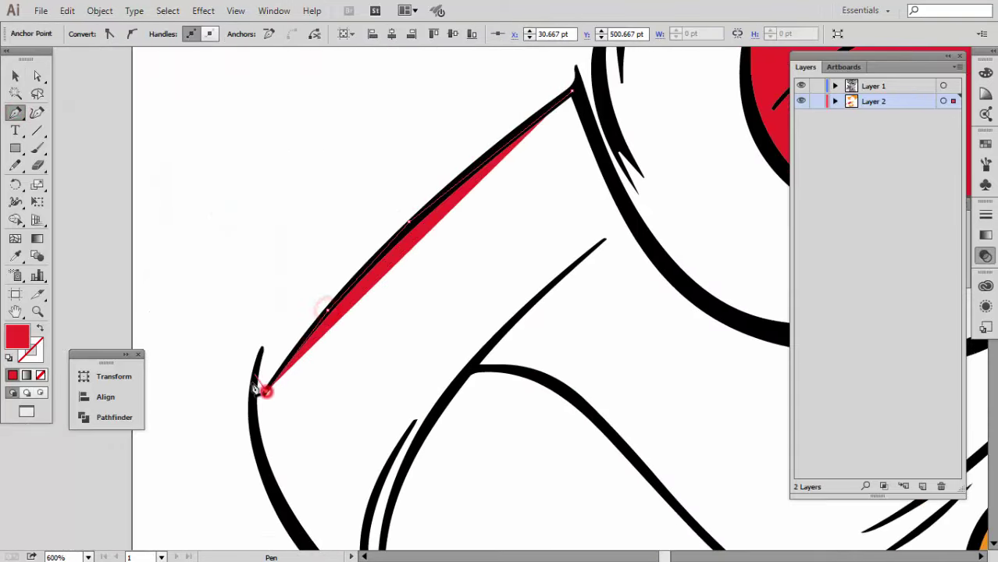
pyautogui.scroll(-3, 234, 351)
pyautogui.click(285, 384)
pyautogui.click(343, 432)
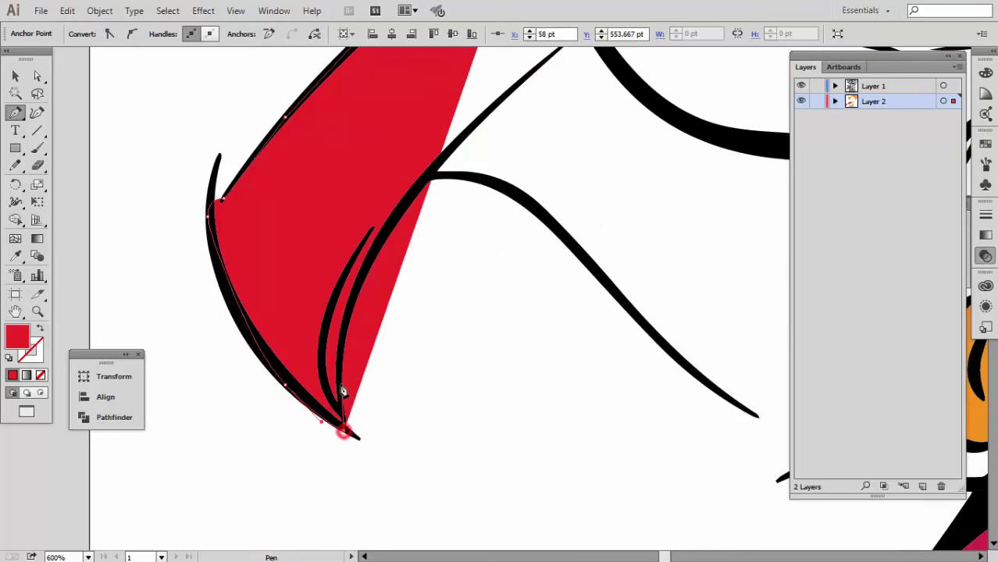
pyautogui.scroll(1, 343, 391)
pyautogui.click(367, 263)
pyautogui.scroll(1, 446, 152)
pyautogui.click(361, 369)
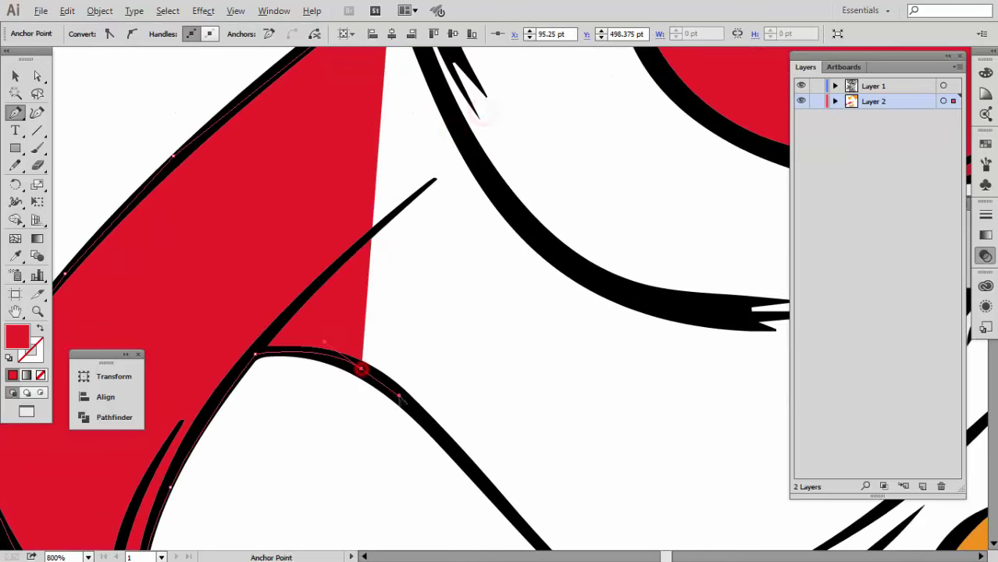
pyautogui.scroll(-2, 400, 396)
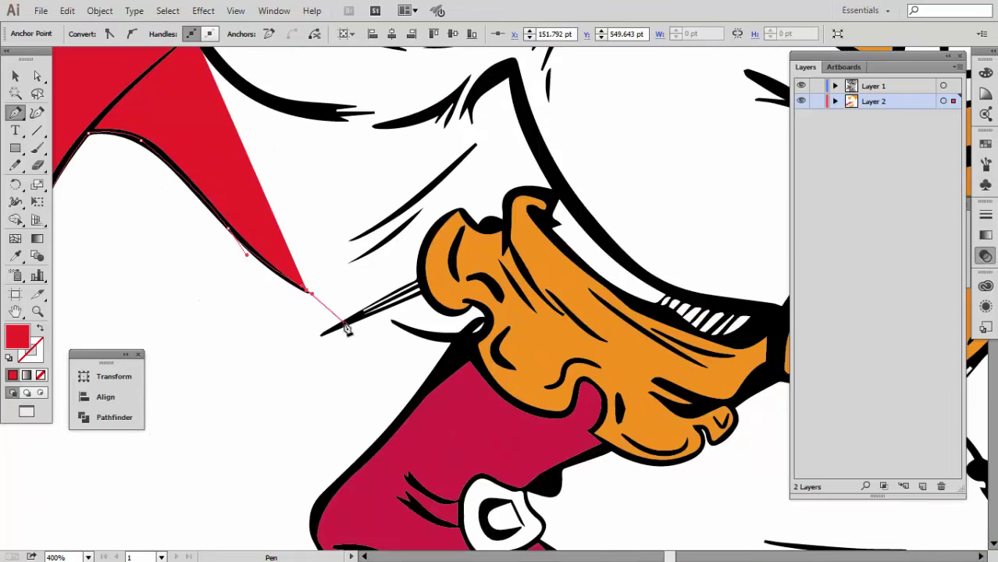
# Continue the red shape along the cape edge and around the orange ruffle
pyautogui.click(355, 313)
pyautogui.click(418, 334)
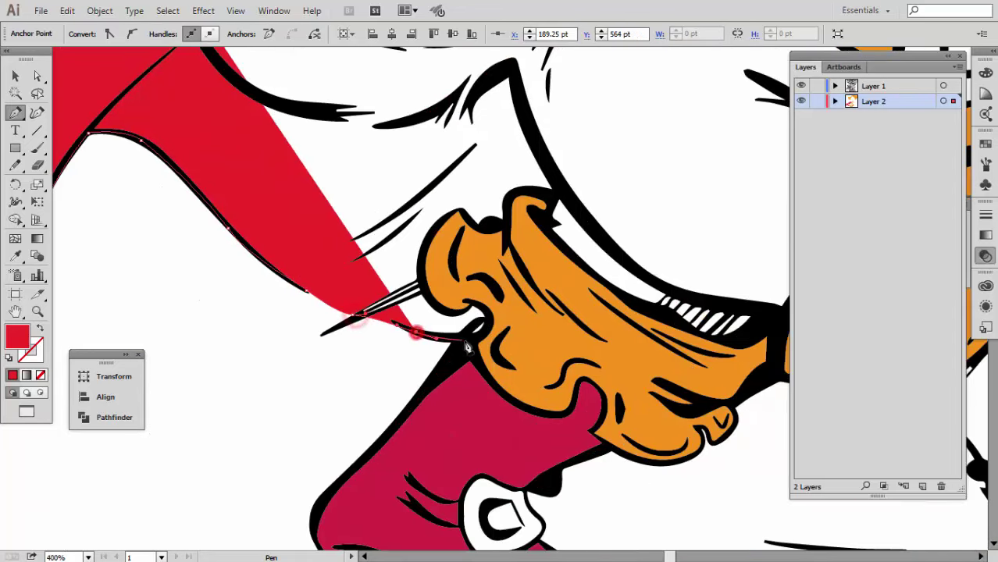
pyautogui.scroll(2, 467, 347)
pyautogui.click(486, 330)
pyautogui.click(457, 268)
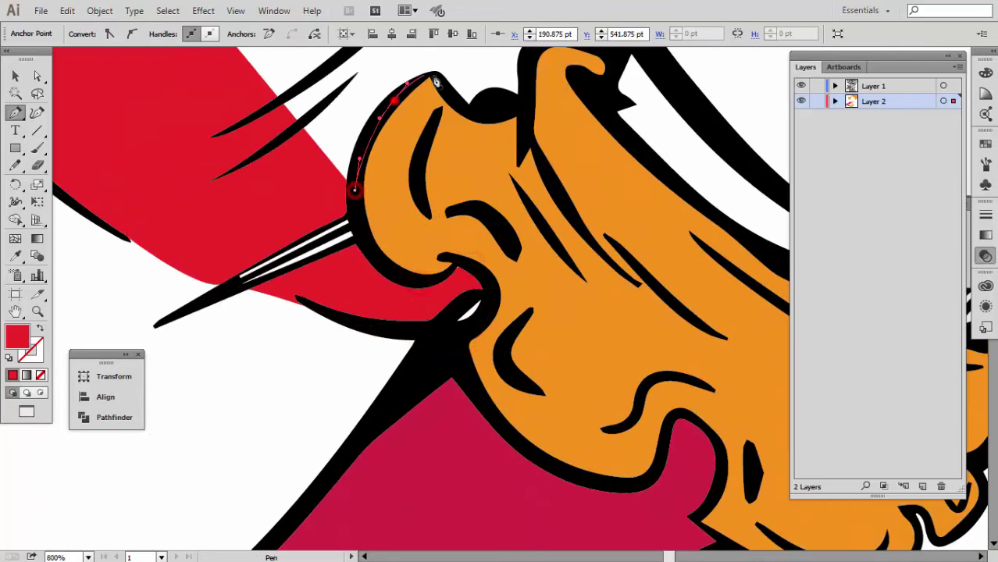
pyautogui.moveTo(446, 93); pyautogui.dragTo(456, 133)
pyautogui.scroll(3, 528, 110)
pyautogui.moveTo(446, 285); pyautogui.dragTo(511, 290)
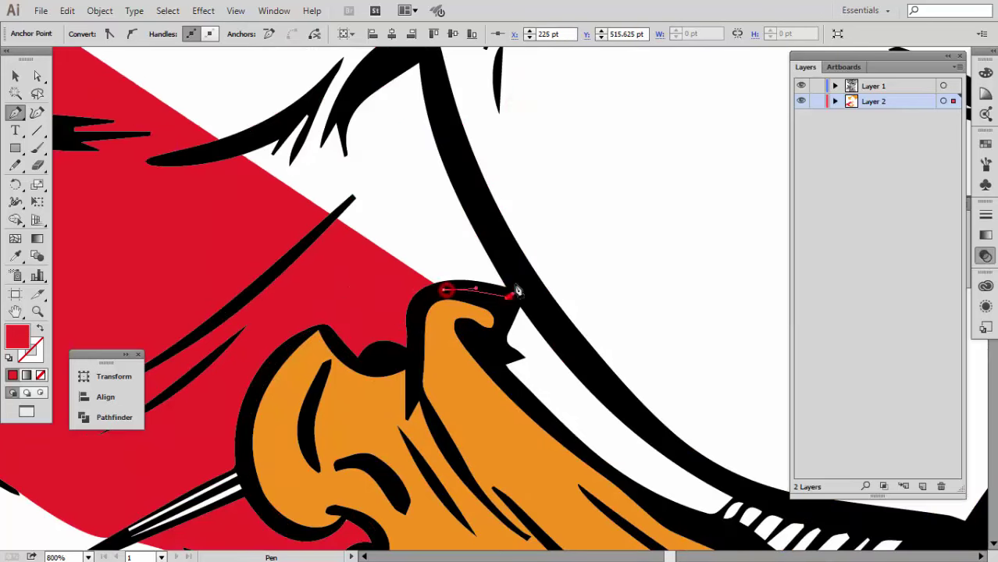
pyautogui.scroll(2, 511, 290)
pyautogui.click(449, 336)
# Close the red cape shape at its starting point and zoom out
pyautogui.scroll(-2, 449, 336)
pyautogui.scroll(2, 492, 395)
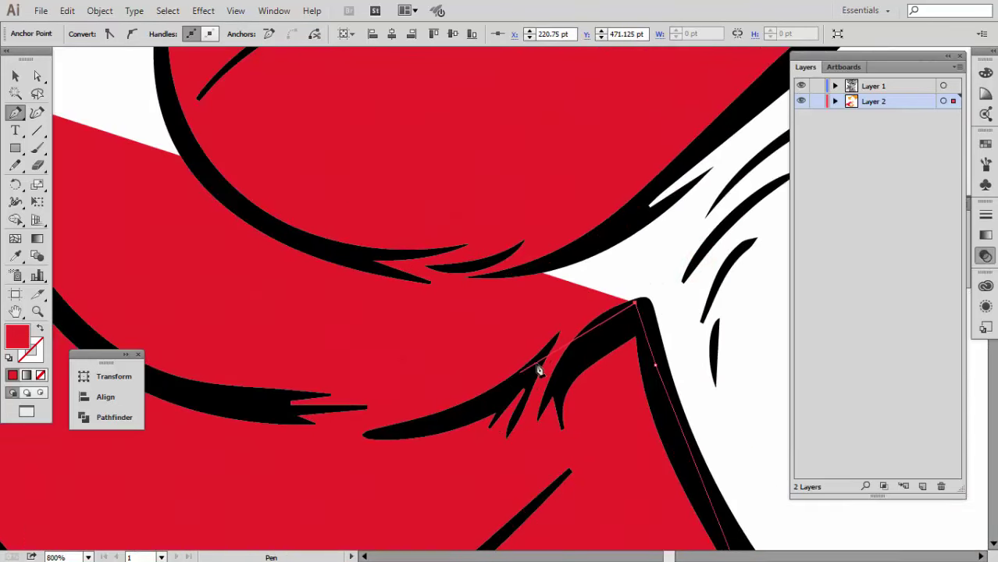
pyautogui.scroll(-2, 246, 408)
pyautogui.hscroll(5, 294, 327)
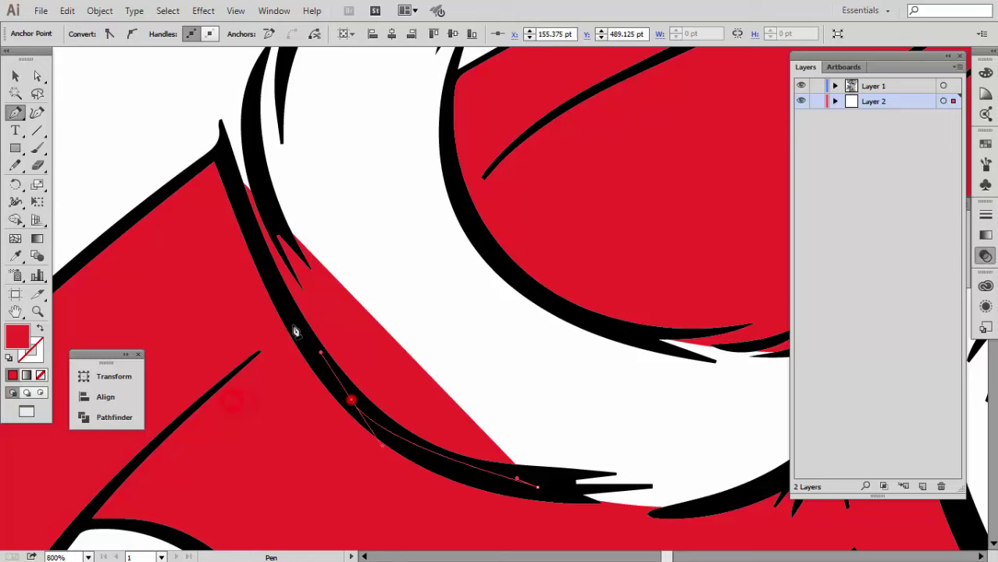
pyautogui.click(221, 152)
pyautogui.hotkey('ctrl', '-')
pyautogui.hotkey('ctrl', '-')
# Fill the belt buckle with the cape's red
pyautogui.hotkey('ctrl', '0')
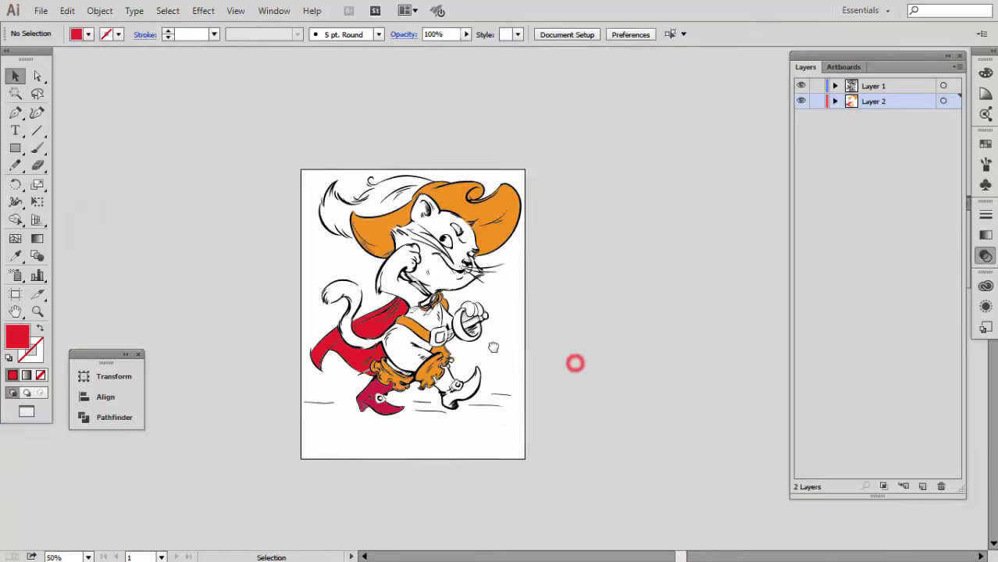
pyautogui.hotkey('ctrl', '1')
pyautogui.hotkey('ctrl', '+')
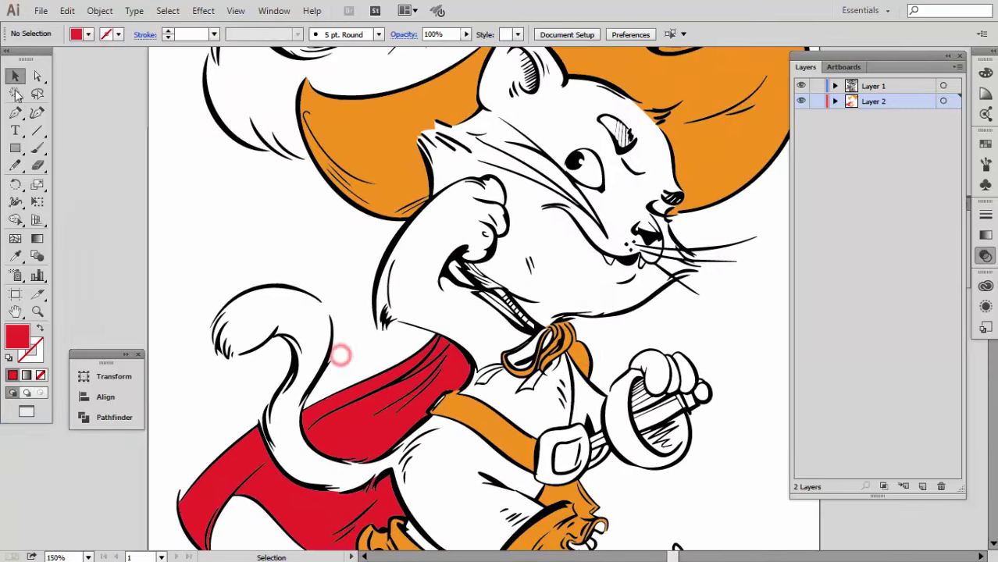
pyautogui.scroll(-2, 611, 275)
pyautogui.hscroll(3, 611, 275)
pyautogui.moveTo(611, 275); pyautogui.dragTo(644, 250)
pyautogui.click(411, 310)
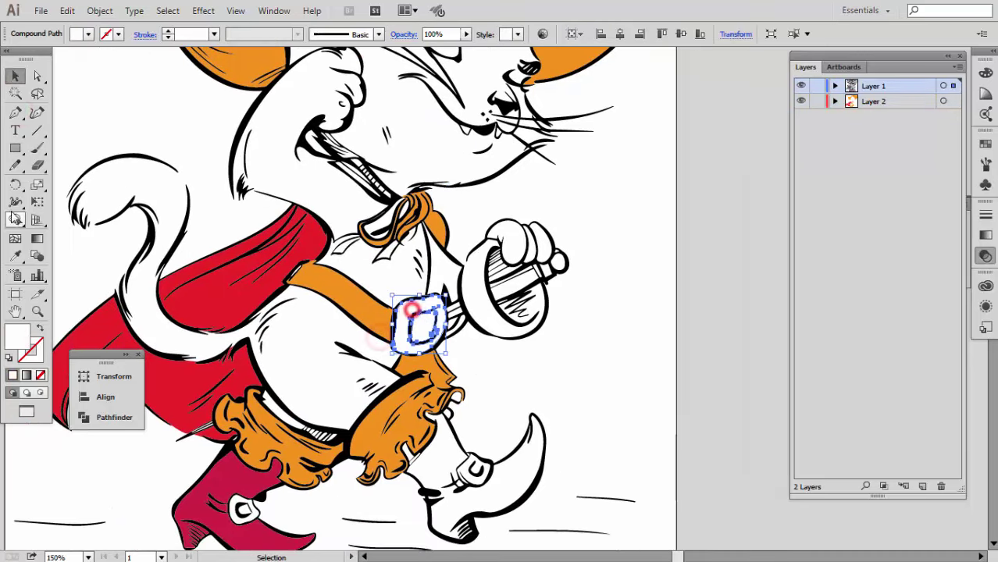
pyautogui.click(166, 271)
pyautogui.hotkey('ctrl', 'shift', 'a')
pyautogui.press('v')
# Recolour the boot gray from the fill colour list and deselect it
pyautogui.hotkey('ctrl', '0')
pyautogui.hotkey('ctrl', '1')
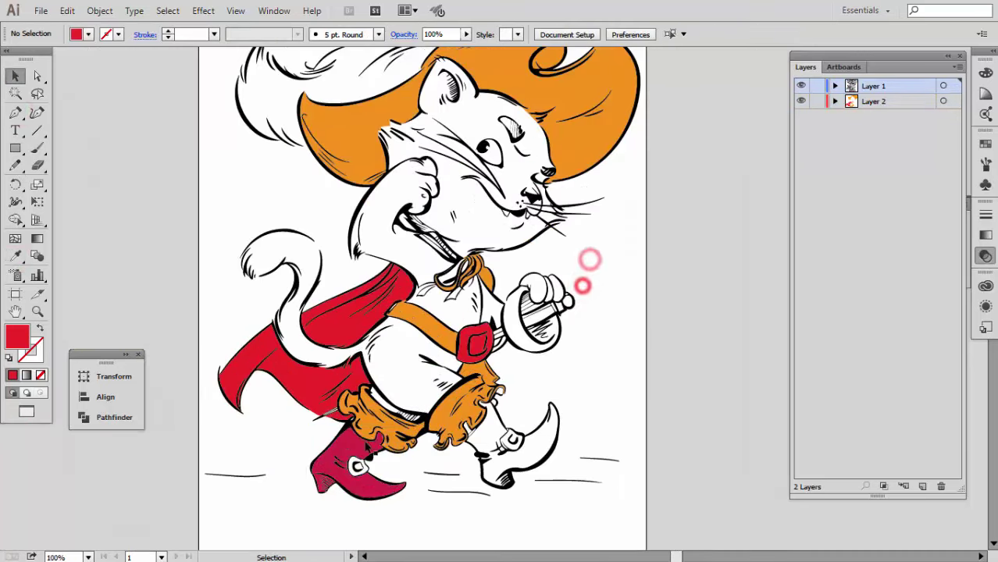
pyautogui.click(88, 35)
pyautogui.click(49, 104)
pyautogui.click(691, 296)
pyautogui.hotkey('ctrl', '0')
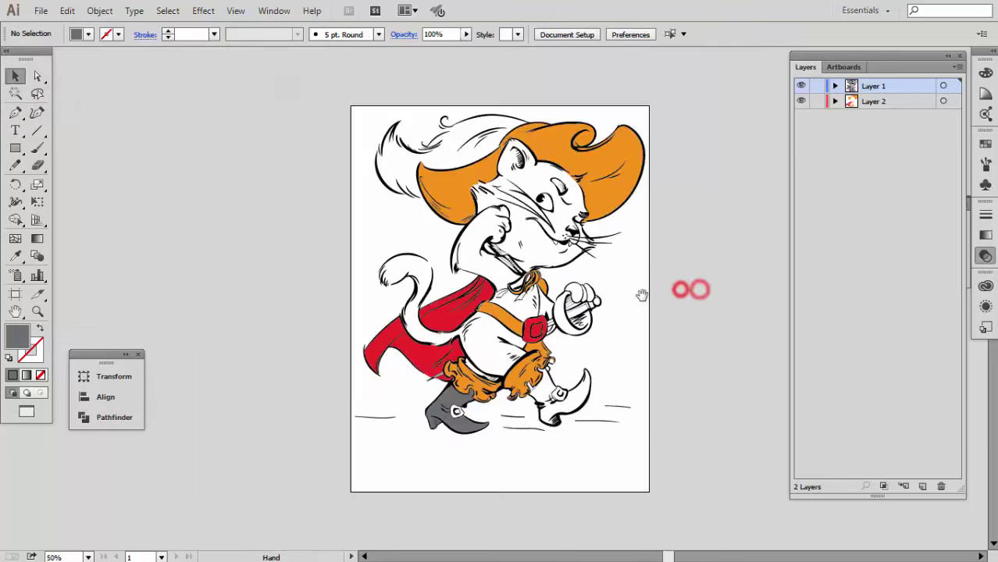
pyautogui.hotkey('ctrl', '1')
# Start a gray pen shape with curved points along the cat's nose
pyautogui.press('p')
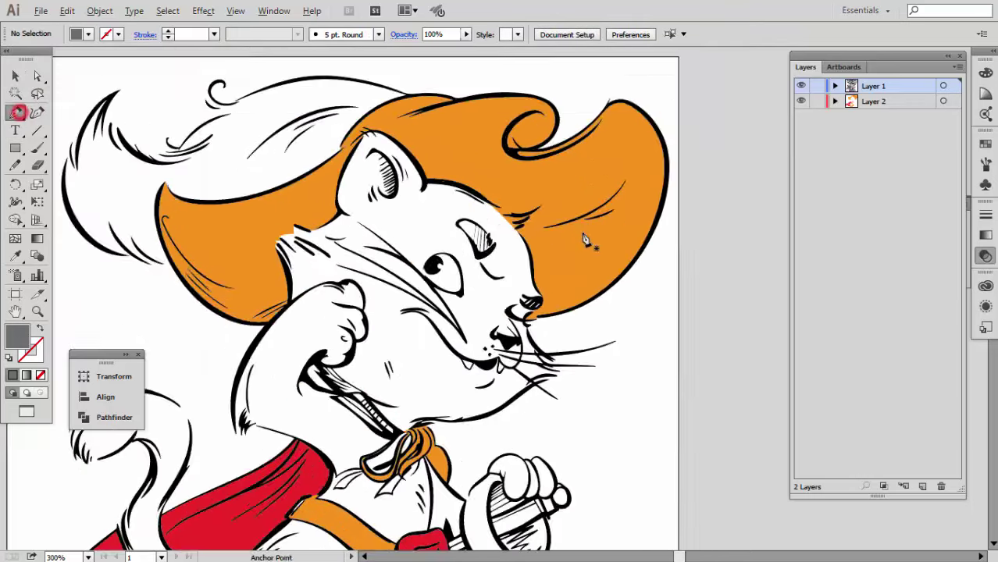
pyautogui.scroll(3, 583, 239)
pyautogui.scroll(3, 509, 352)
pyautogui.moveTo(409, 443); pyautogui.dragTo(411, 443)
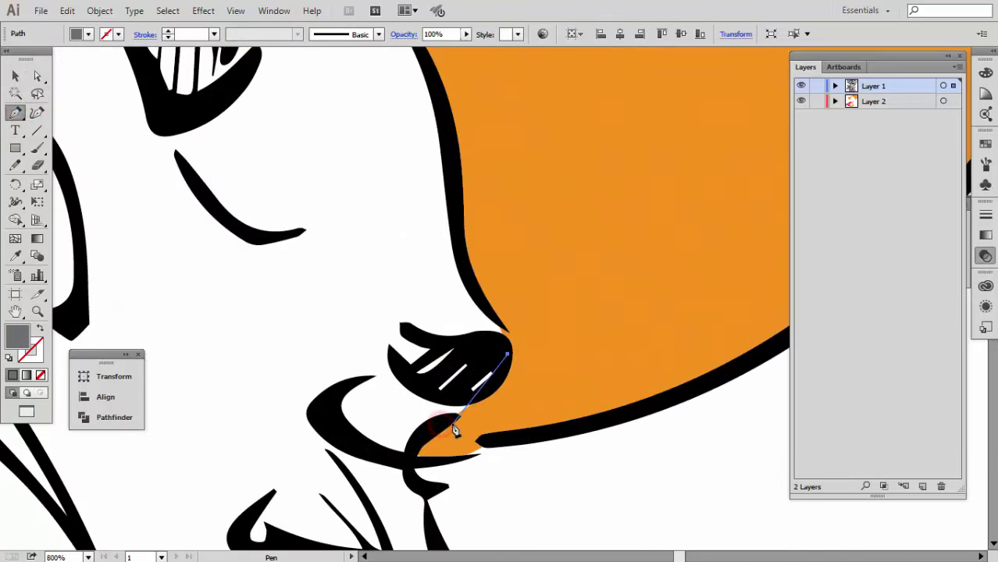
pyautogui.scroll(1, 411, 444)
pyautogui.moveTo(398, 282); pyautogui.dragTo(414, 334)
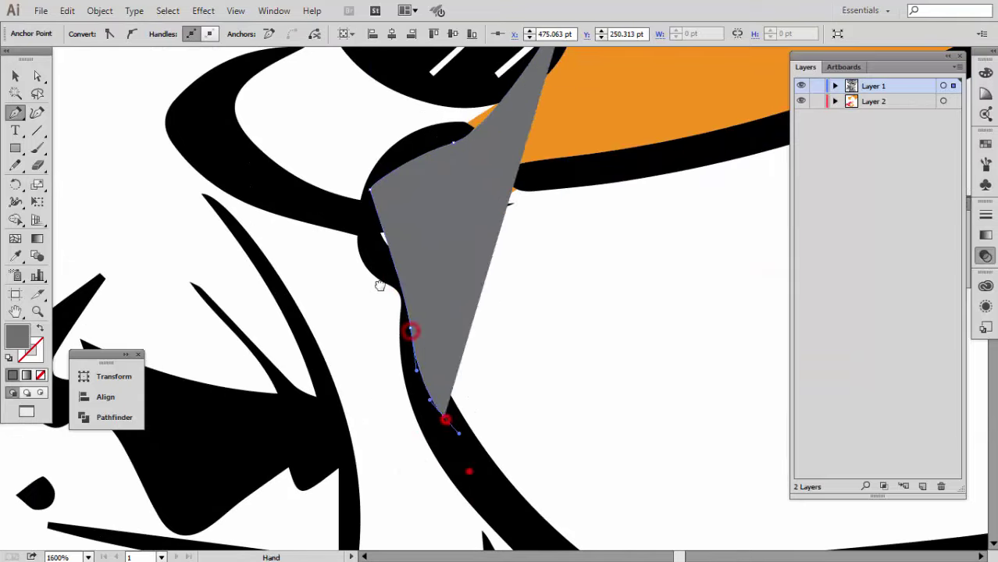
pyautogui.scroll(-4, 605, 225)
pyautogui.scroll(-3, 606, 225)
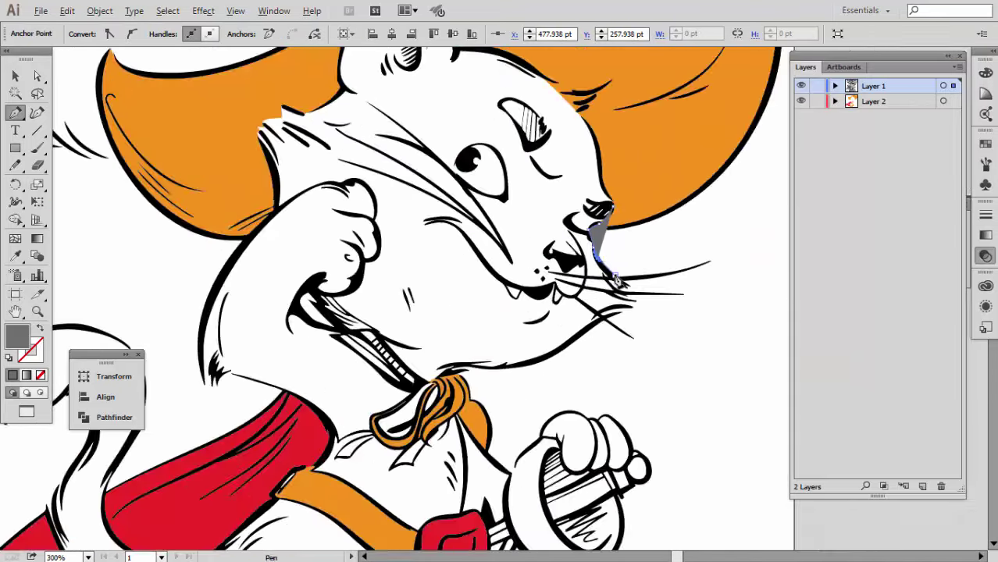
pyautogui.scroll(5, 582, 250)
# Extend the gray shading down past the whiskers and along the jaw outline
pyautogui.moveTo(531, 268)
pyautogui.mouseDown()
pyautogui.moveTo(450, 201)
pyautogui.moveTo(517, 213)
pyautogui.mouseUp()
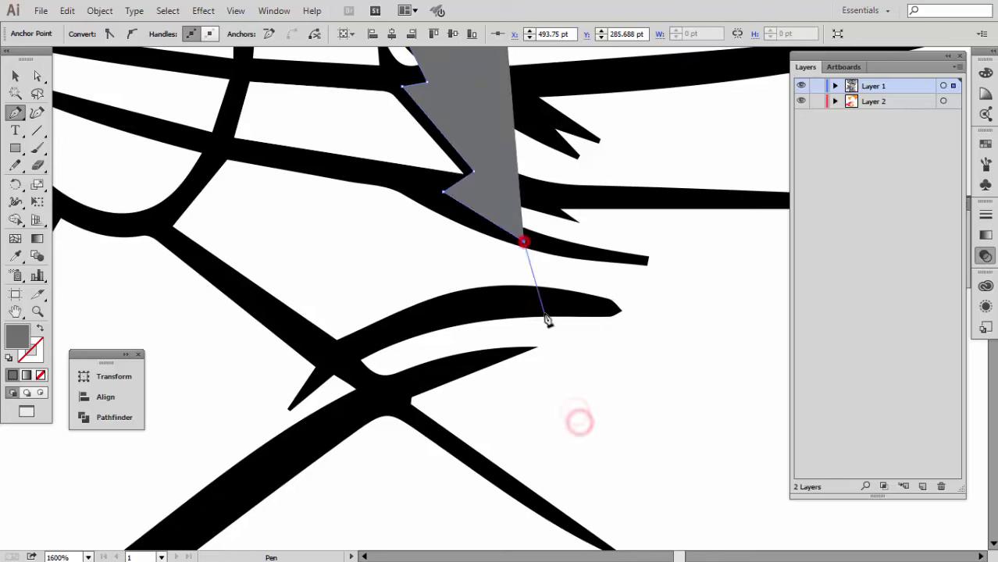
pyautogui.click(350, 345)
pyautogui.scroll(-3, 368, 394)
pyautogui.click(622, 334)
pyautogui.click(489, 375)
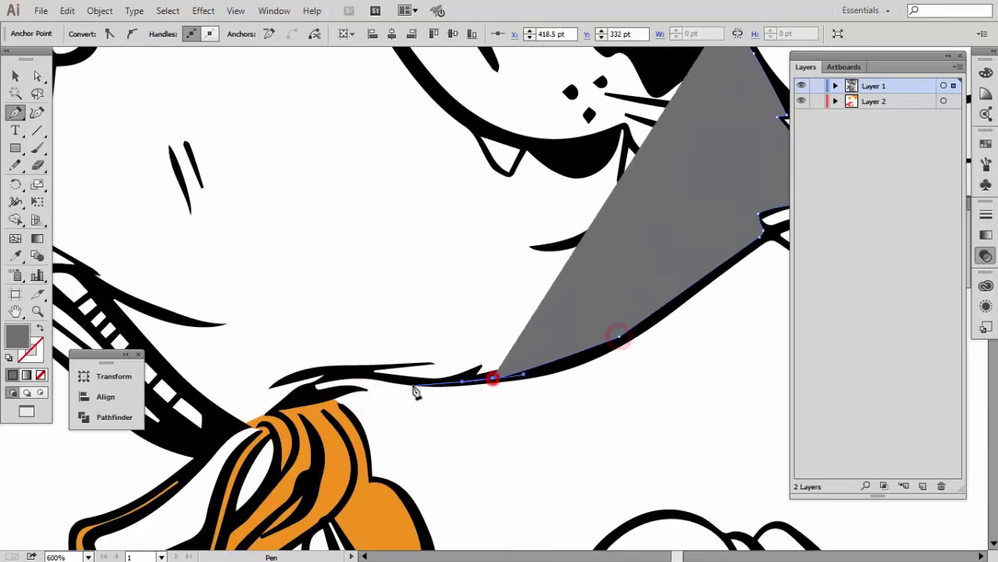
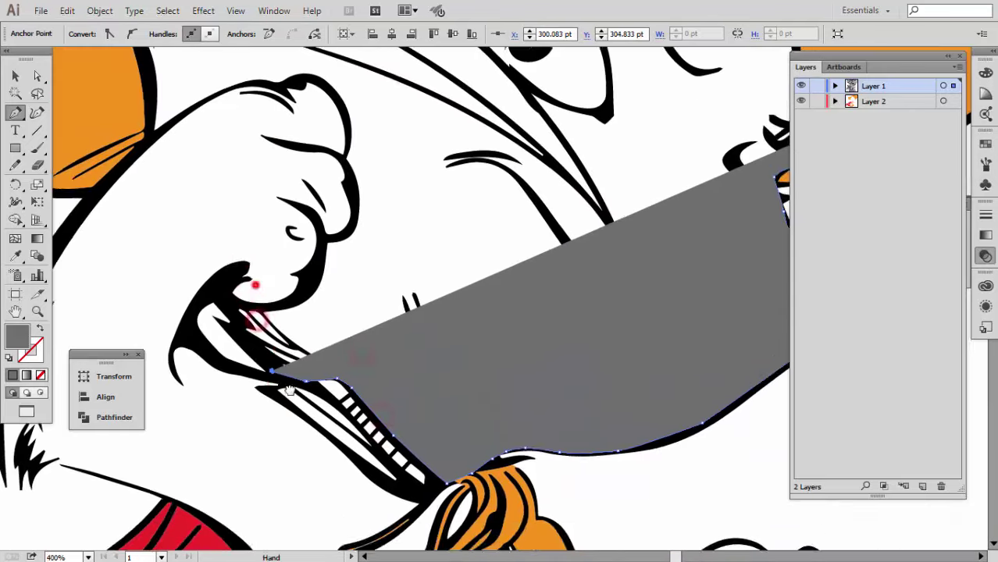
# Trace Pen points along the cat's head outline and the hat brim edge
pyautogui.scroll(1, 258, 313)
pyautogui.click(201, 267)
pyautogui.click(300, 279)
pyautogui.click(381, 221)
pyautogui.click(393, 139)
pyautogui.click(414, 148)
pyautogui.scroll(2, 428, 138)
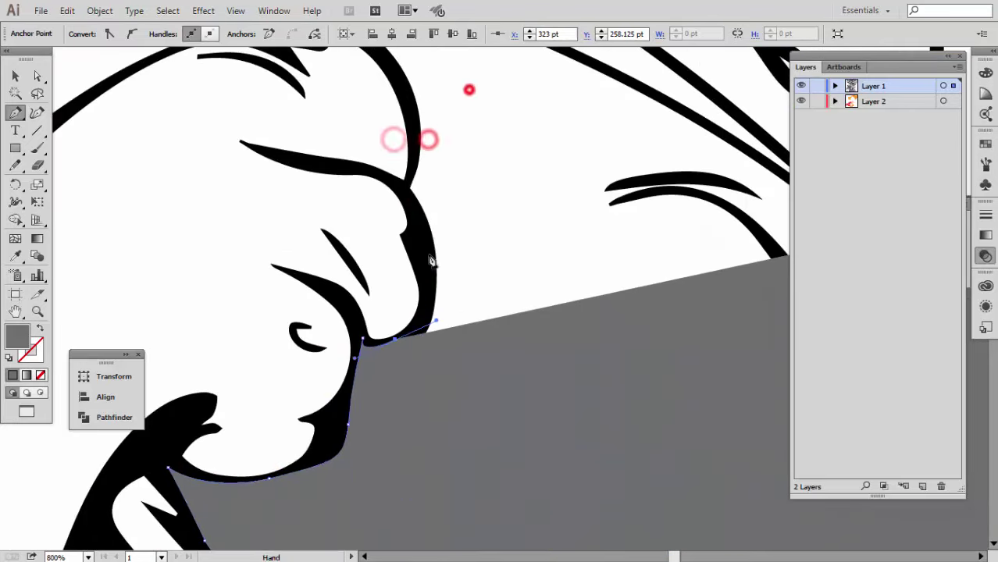
pyautogui.click(418, 223)
pyautogui.scroll(2, 414, 156)
pyautogui.click(412, 256)
pyautogui.moveTo(349, 245); pyautogui.dragTo(275, 251)
pyautogui.click(169, 280)
pyautogui.scroll(2, 169, 281)
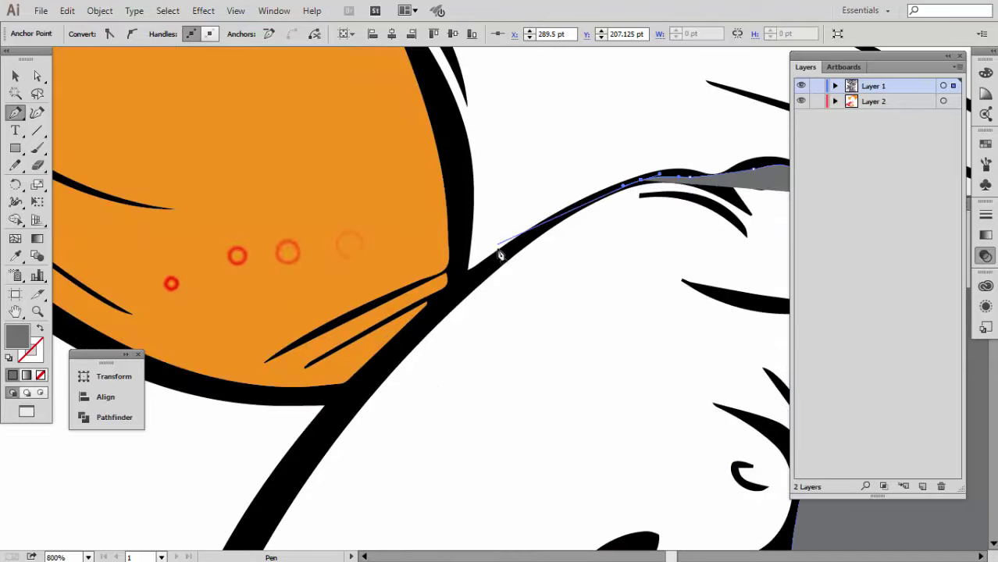
pyautogui.click(499, 259)
pyautogui.scroll(2, 457, 288)
pyautogui.click(452, 147)
pyautogui.click(380, 316)
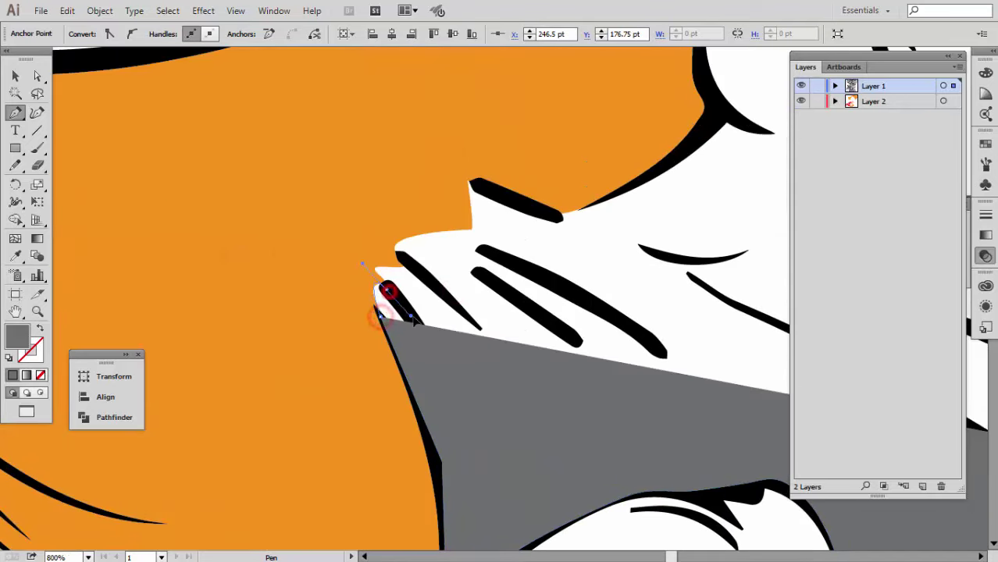
# Continue the path around the cheek fur lobes and along the black outline
pyautogui.click(371, 289)
pyautogui.click(388, 286)
pyautogui.click(370, 267)
pyautogui.click(411, 264)
pyautogui.click(393, 240)
pyautogui.click(465, 222)
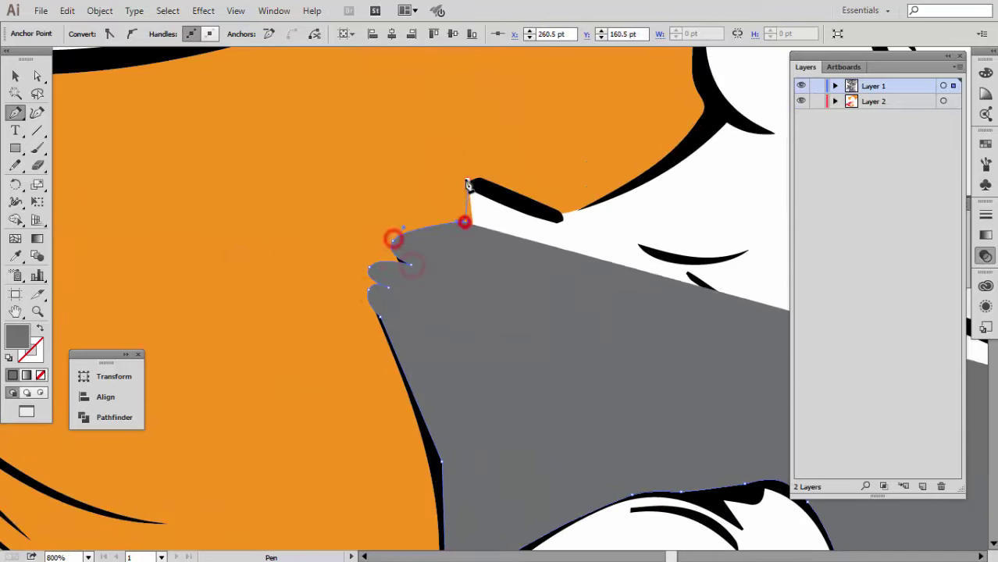
pyautogui.click(466, 183)
pyautogui.click(528, 194)
pyautogui.click(711, 128)
pyautogui.scroll(3, 494, 379)
pyautogui.click(468, 346)
pyautogui.click(486, 214)
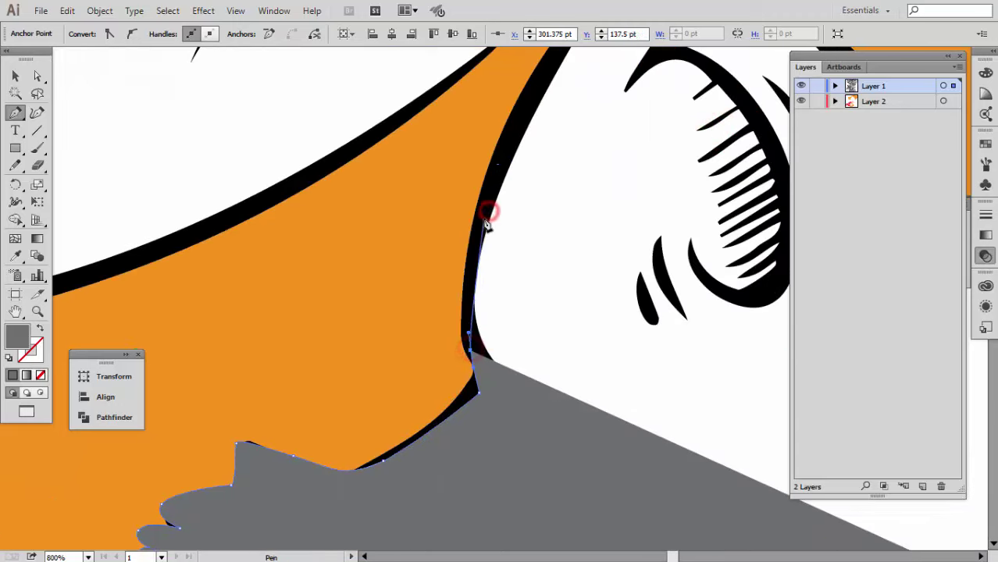
pyautogui.scroll(3, 486, 222)
pyautogui.moveTo(510, 342); pyautogui.dragTo(574, 330)
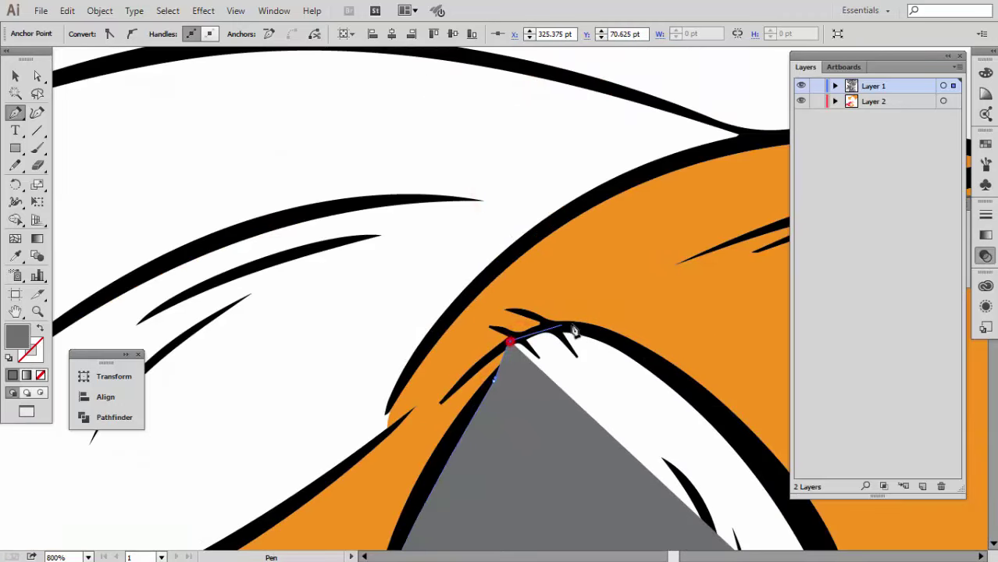
pyautogui.scroll(-5, 574, 331)
# Trace the ear edge and left outline, then close the head shape
pyautogui.click(409, 322)
pyautogui.click(485, 443)
pyautogui.click(575, 449)
pyautogui.click(637, 460)
pyautogui.scroll(-5, 636, 459)
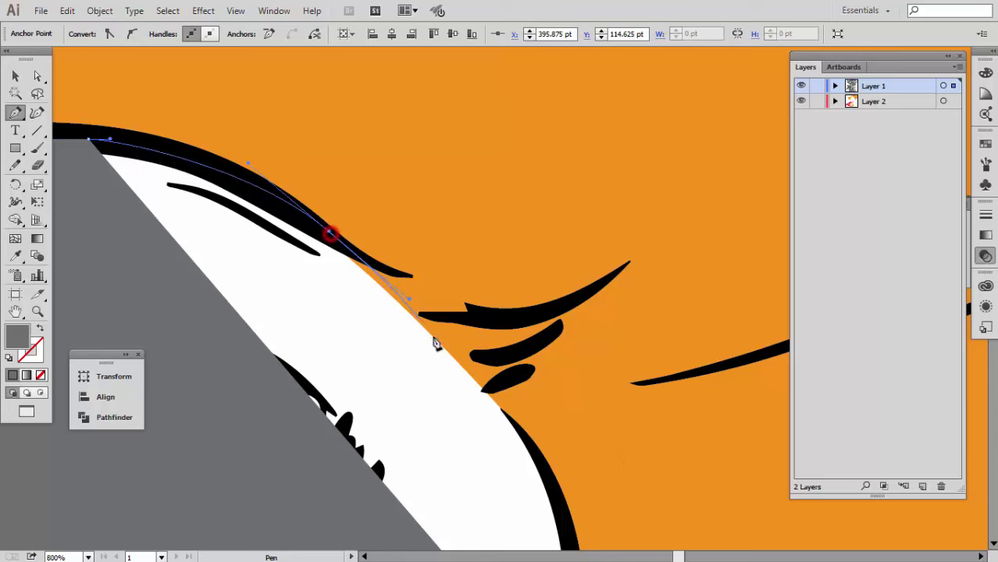
pyautogui.click(515, 419)
pyautogui.scroll(-5, 533, 461)
pyautogui.click(292, 162)
pyautogui.click(286, 264)
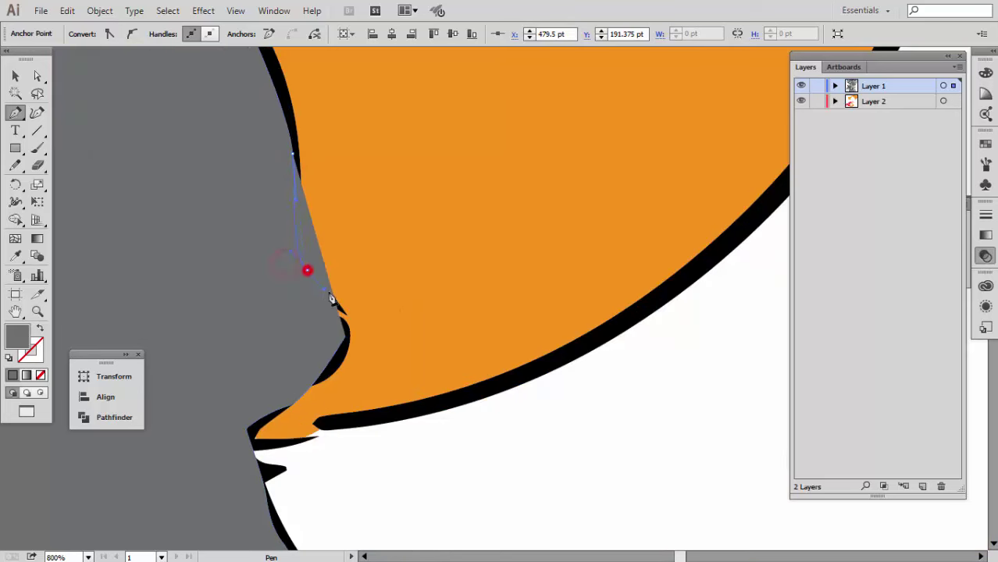
pyautogui.press('v')
pyautogui.hotkey('ctrl', '-')
pyautogui.click(207, 238)
# Fill the traced head shape with dark teal-blue #274D68 (hue 206°)
pyautogui.doubleClick(17, 335)
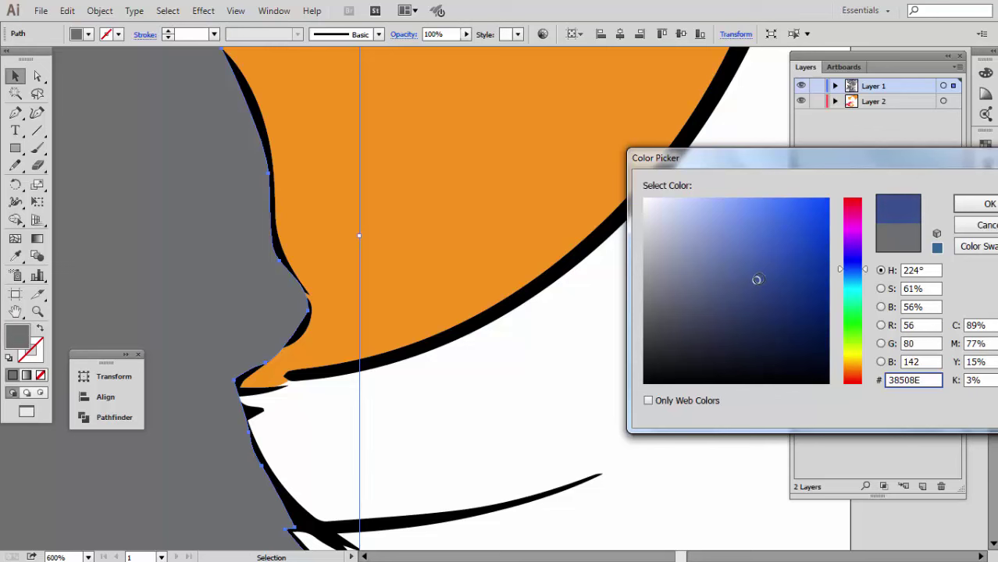
pyautogui.moveTo(858, 275); pyautogui.dragTo(855, 279)
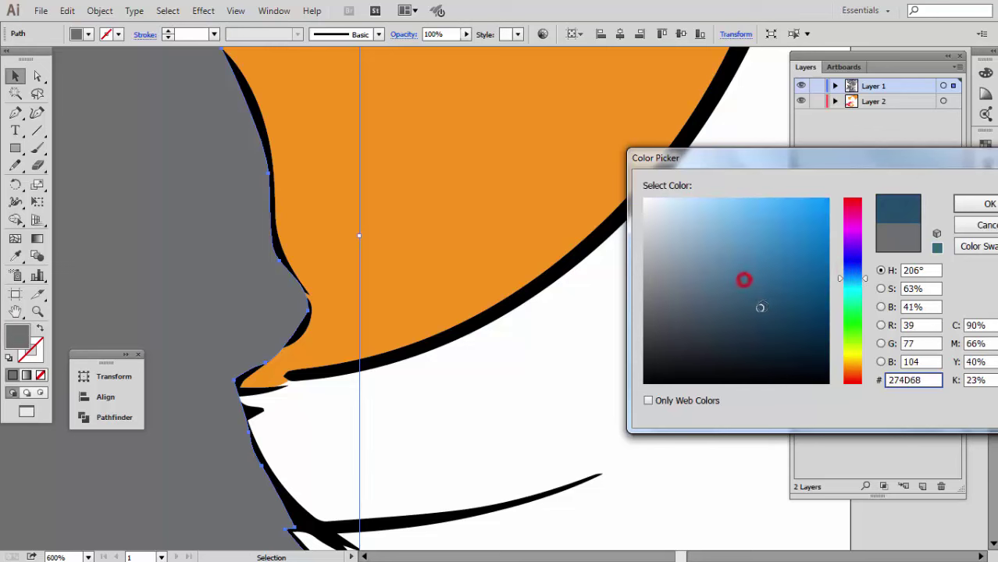
pyautogui.click(964, 207)
# Deselect the shape, make Layer 2 active, and fit the whole artboard in view
pyautogui.click(218, 247)
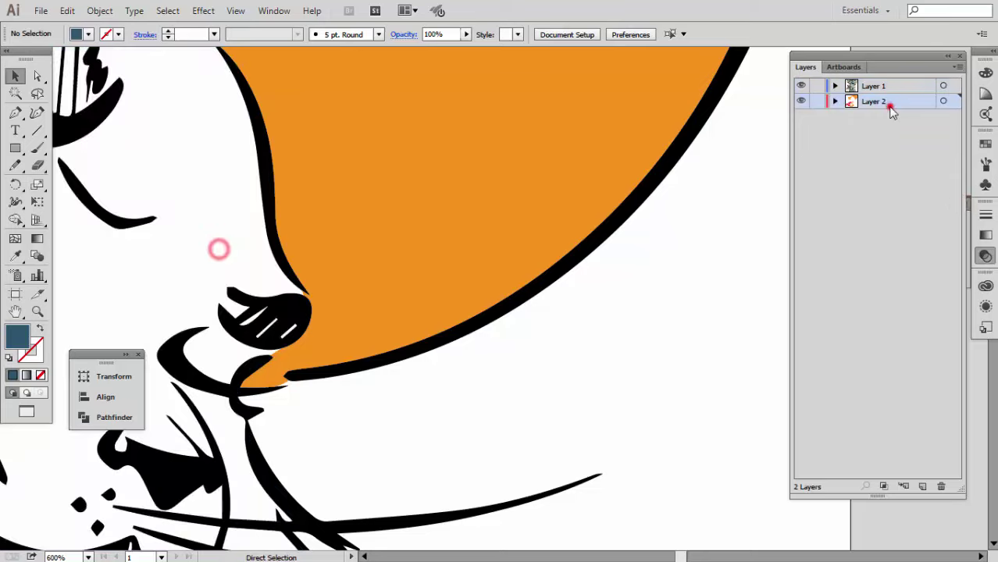
pyautogui.click(886, 104)
pyautogui.moveTo(648, 316); pyautogui.dragTo(450, 318)
pyautogui.hotkey('ctrl', '0')
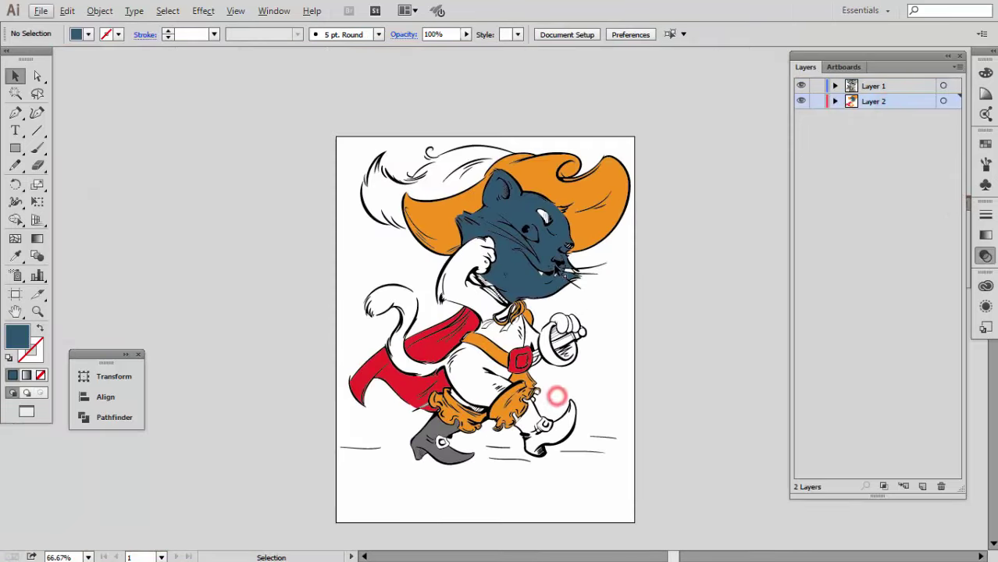
# Start a Pen path around the raised paw's outline
pyautogui.scroll(2, 544, 275)
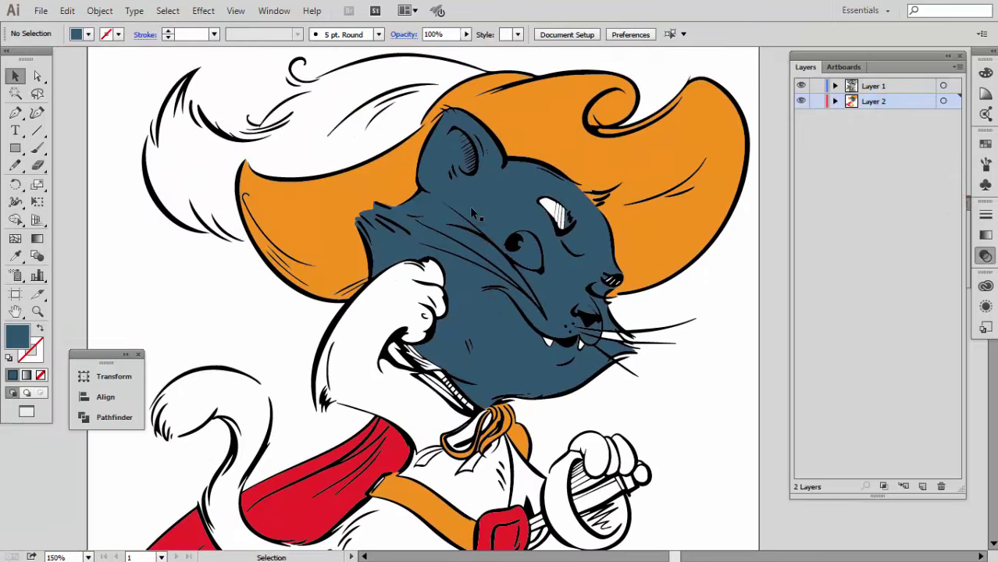
pyautogui.scroll(1, 467, 211)
pyautogui.scroll(2, 407, 315)
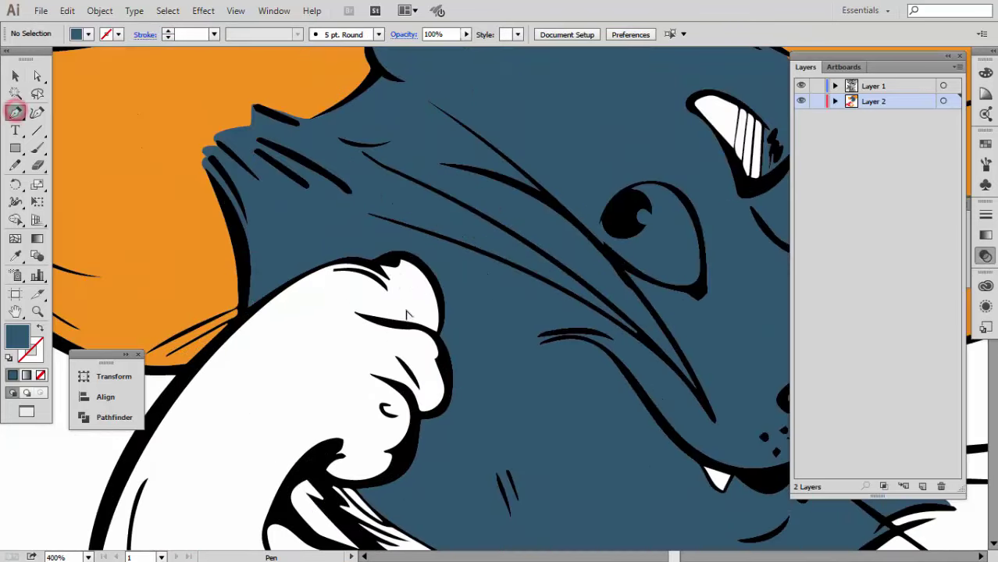
pyautogui.scroll(1, 406, 262)
pyautogui.click(468, 383)
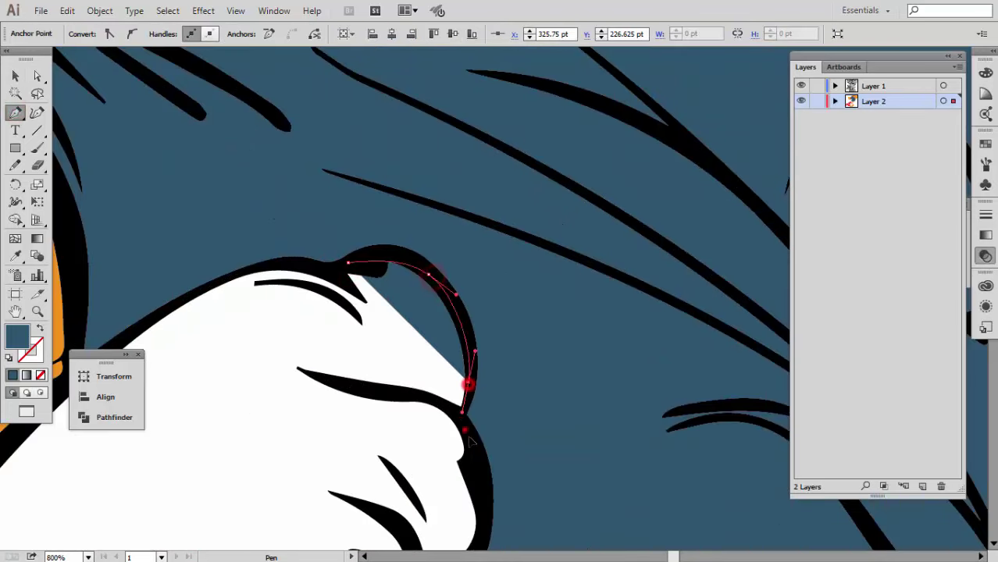
pyautogui.scroll(-3, 468, 383)
pyautogui.click(504, 318)
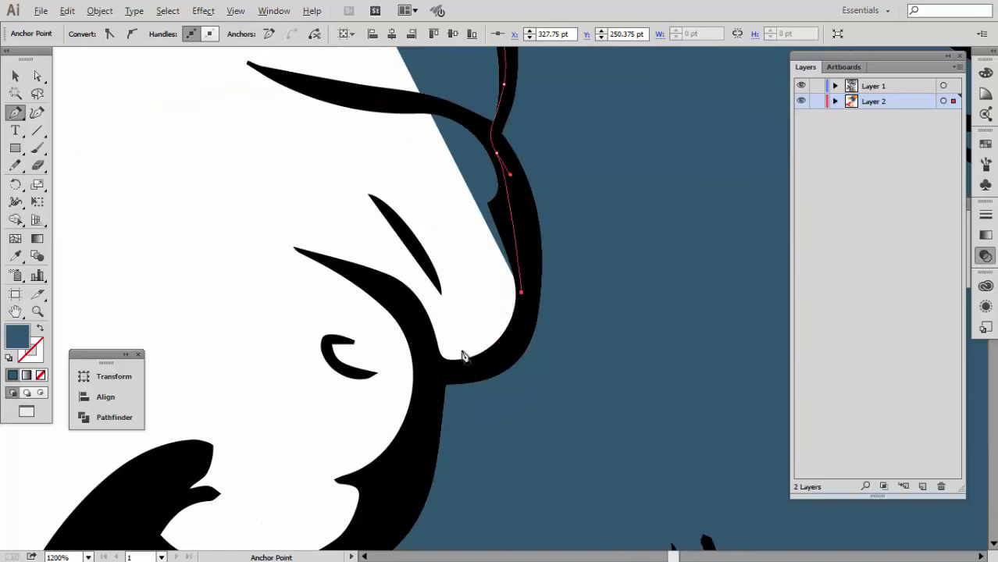
pyautogui.click(475, 361)
pyautogui.scroll(-3, 501, 261)
pyautogui.click(480, 259)
pyautogui.click(378, 237)
# Continue the path along the mouth stripes, collar and body edge
pyautogui.scroll(-3, 379, 278)
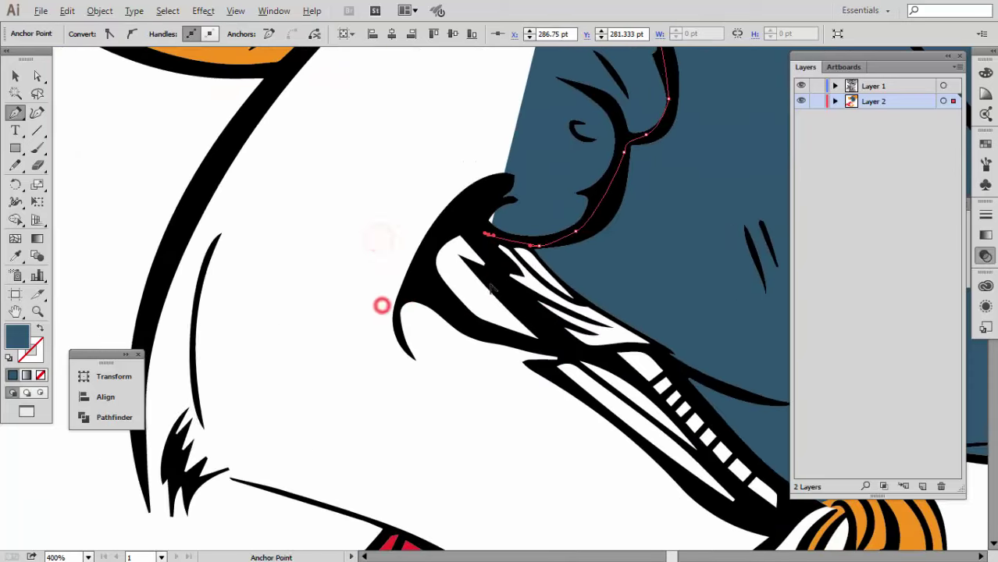
pyautogui.scroll(-1, 383, 303)
pyautogui.scroll(-1, 381, 272)
pyautogui.scroll(5, 384, 275)
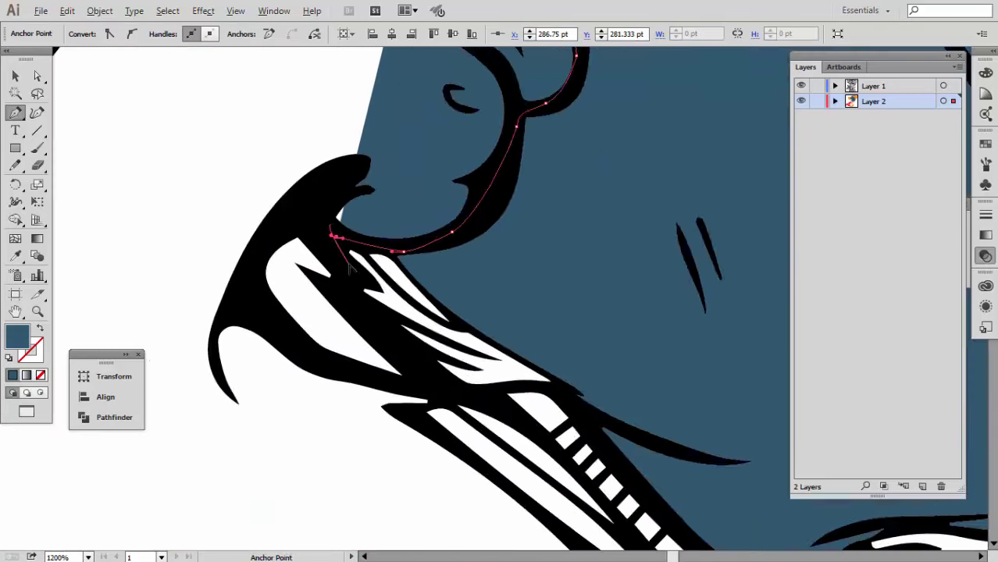
pyautogui.scroll(-2, 434, 438)
pyautogui.scroll(-1, 439, 264)
pyautogui.scroll(1, 439, 264)
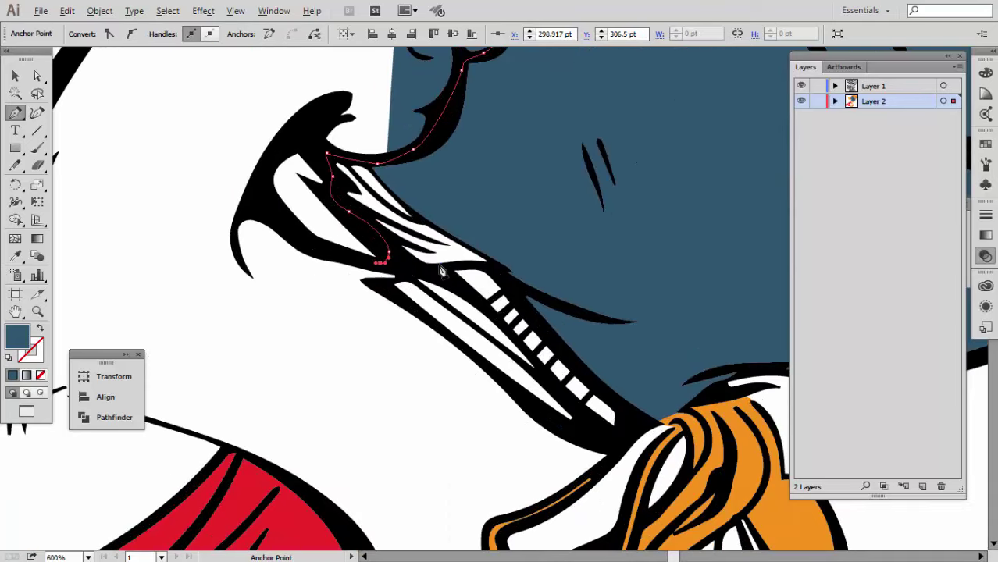
pyautogui.scroll(1, 436, 274)
pyautogui.moveTo(617, 443); pyautogui.dragTo(394, 166)
pyautogui.click(532, 300)
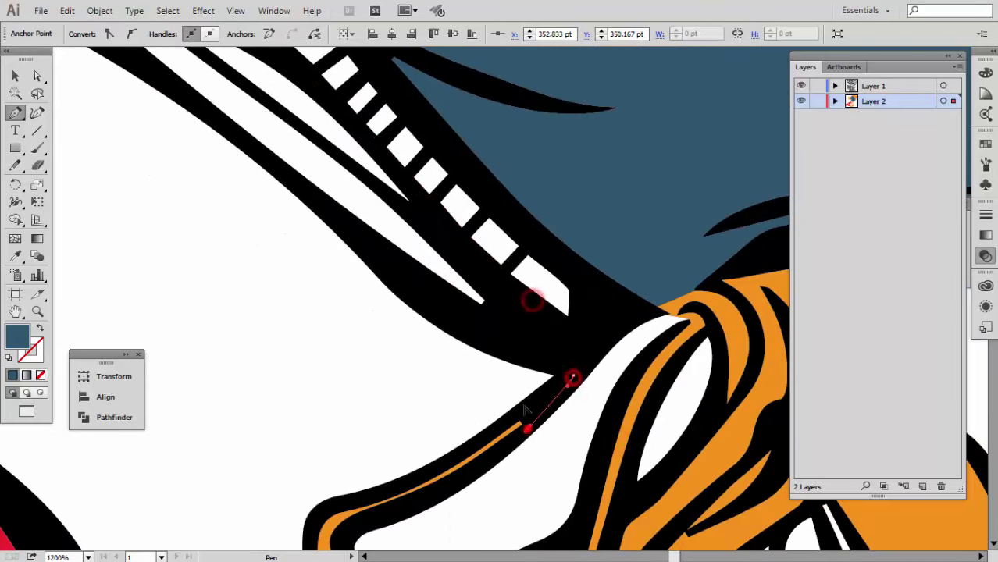
pyautogui.scroll(-5, 525, 410)
pyautogui.scroll(2, 484, 422)
pyautogui.scroll(2, 480, 420)
pyautogui.moveTo(463, 315); pyautogui.dragTo(500, 310)
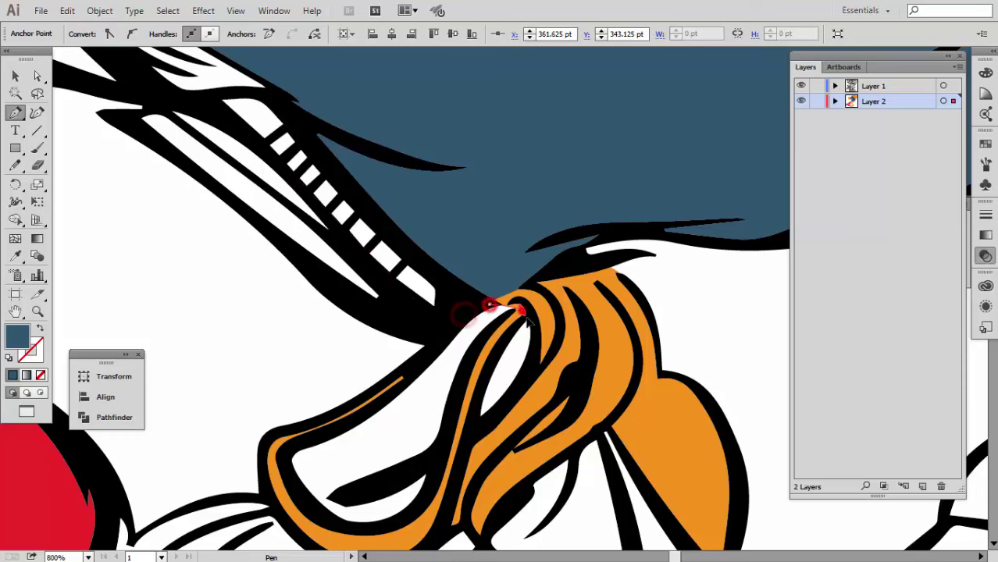
pyautogui.scroll(-3, 521, 312)
pyautogui.scroll(-5, 522, 407)
pyautogui.click(481, 353)
pyautogui.scroll(-3, 481, 356)
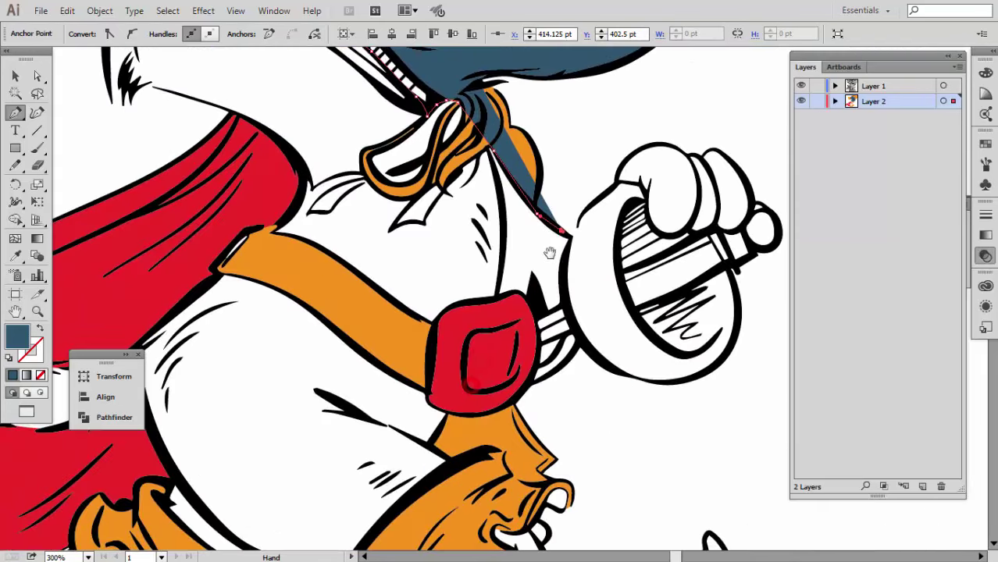
pyautogui.scroll(1, 550, 252)
pyautogui.scroll(1, 550, 253)
pyautogui.moveTo(531, 381); pyautogui.dragTo(370, 361)
# Follow the black stroke with curved points and close the dark blue neck shape
pyautogui.hscroll(-5, 285, 408)
pyautogui.scroll(2, 286, 408)
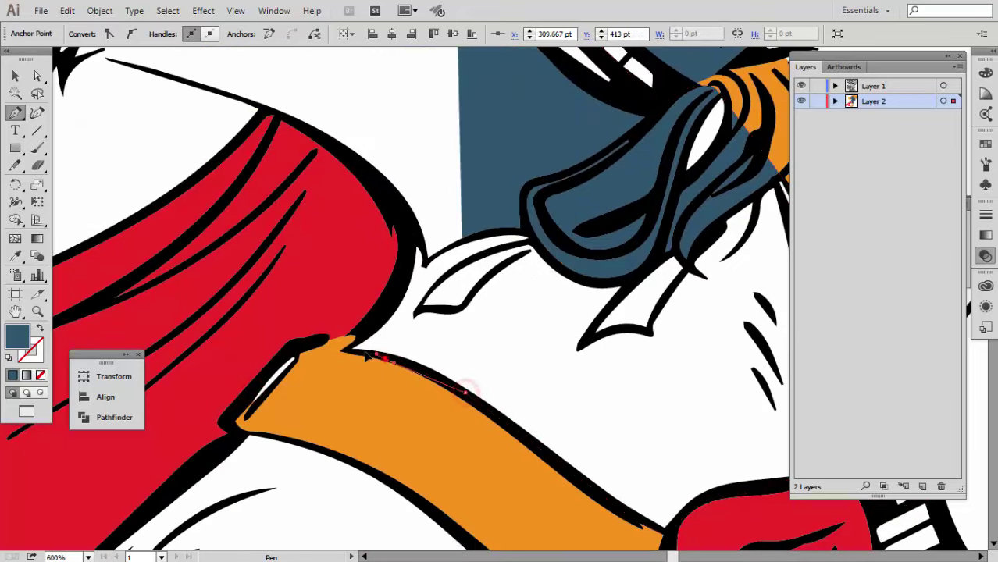
pyautogui.scroll(2, 367, 357)
pyautogui.hscroll(-3, 445, 100)
pyautogui.scroll(3, 446, 97)
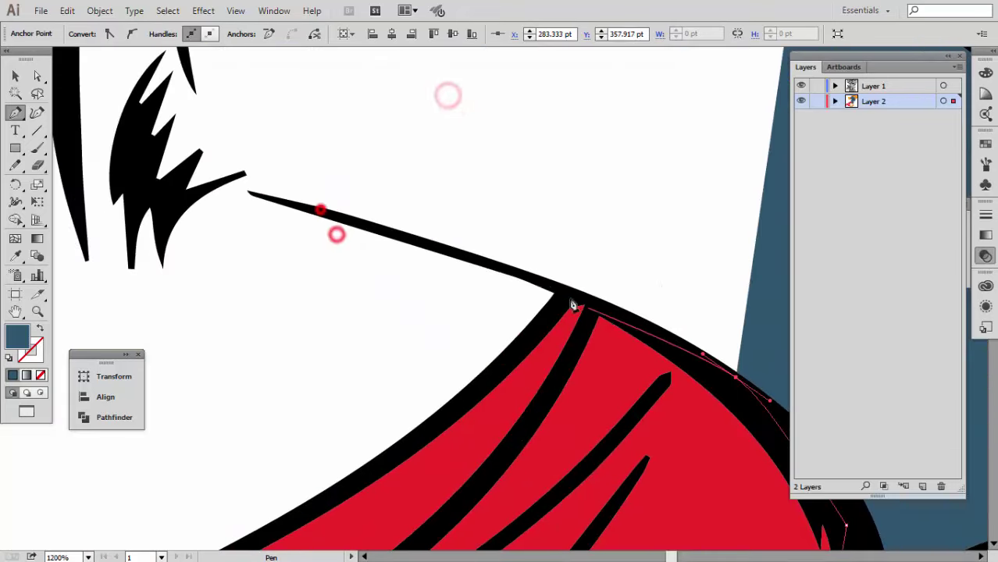
pyautogui.moveTo(531, 274); pyautogui.dragTo(356, 229)
pyautogui.moveTo(300, 210); pyautogui.dragTo(219, 187)
pyautogui.click(217, 186)
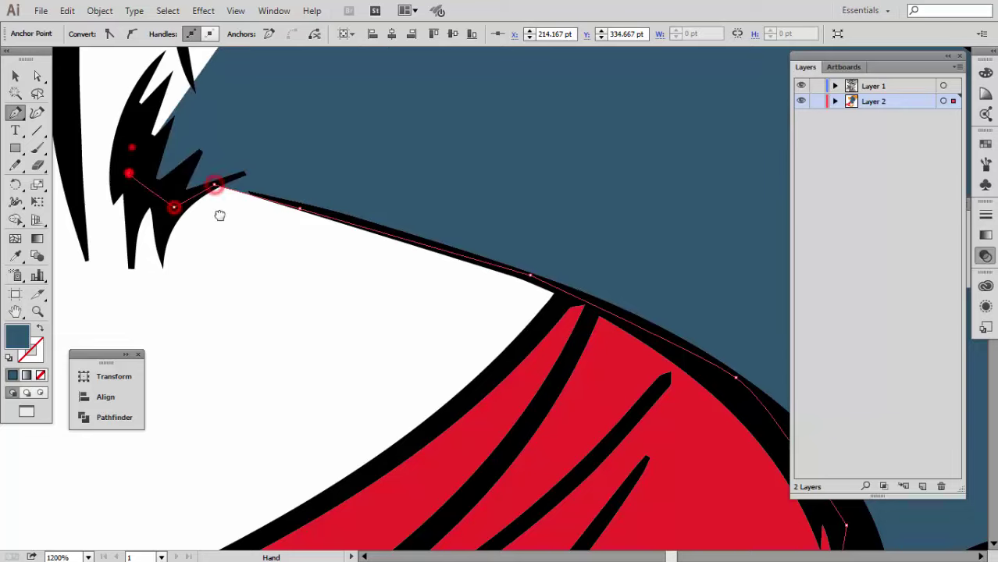
# Add curved points near the fist and outline, then fit the artboard and deselect
pyautogui.scroll(-3, 219, 216)
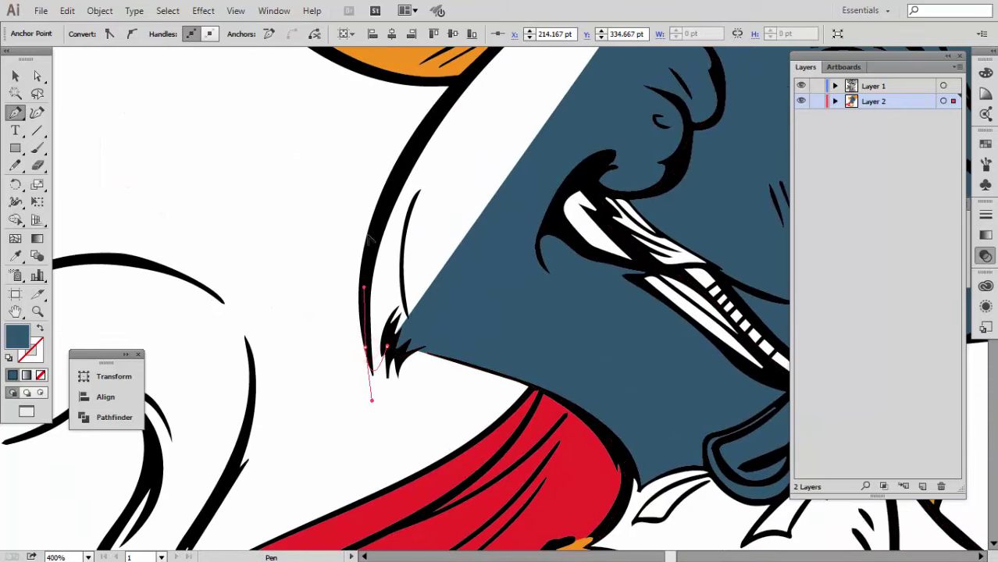
pyautogui.scroll(5, 369, 237)
pyautogui.moveTo(415, 283); pyautogui.dragTo(464, 248)
pyautogui.scroll(2, 500, 227)
pyautogui.moveTo(518, 206); pyautogui.dragTo(585, 195)
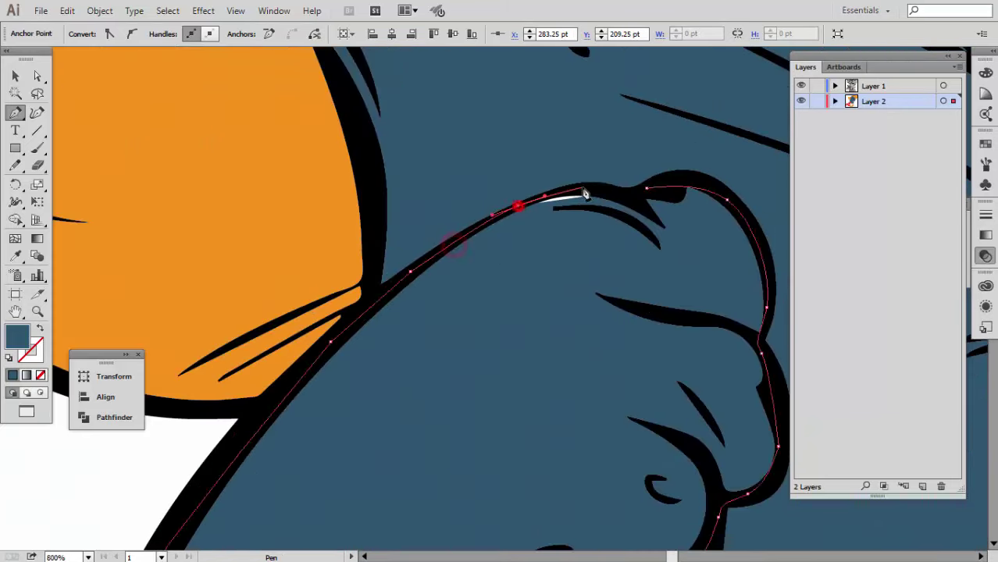
pyautogui.hotkey('ctrl', '0')
pyautogui.keyDown('ctrl'); pyautogui.click(677, 270); pyautogui.keyUp('ctrl')
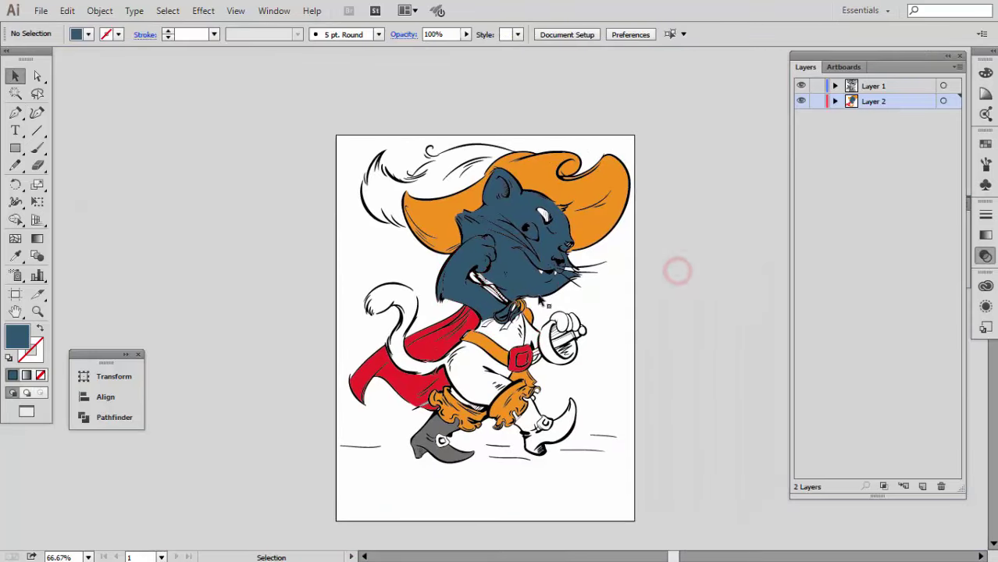
# Start a Pen path on Layer 2 along the body outline and the cape's edge toward the collar
pyautogui.scroll(3, 492, 300)
pyautogui.hotkey('ctrl', '0')
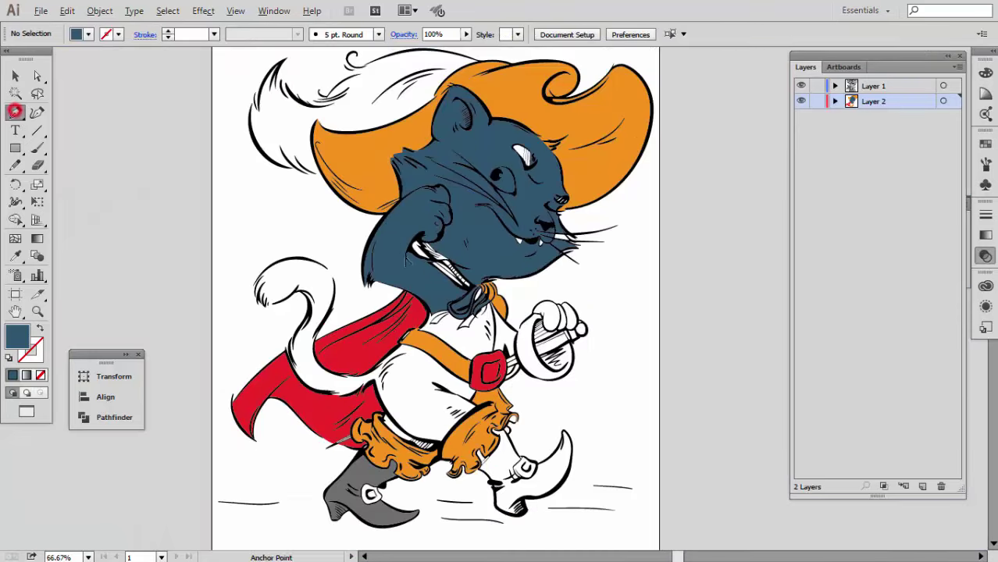
pyautogui.click(15, 112)
pyautogui.scroll(-1, 289, 229)
pyautogui.scroll(5, 289, 229)
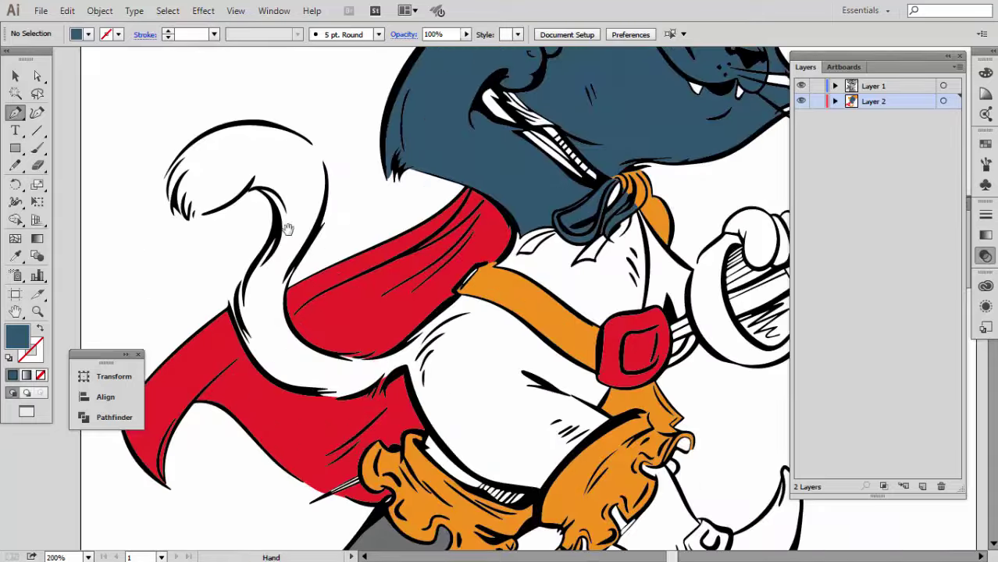
pyautogui.scroll(3, 288, 229)
pyautogui.moveTo(469, 165); pyautogui.dragTo(560, 175)
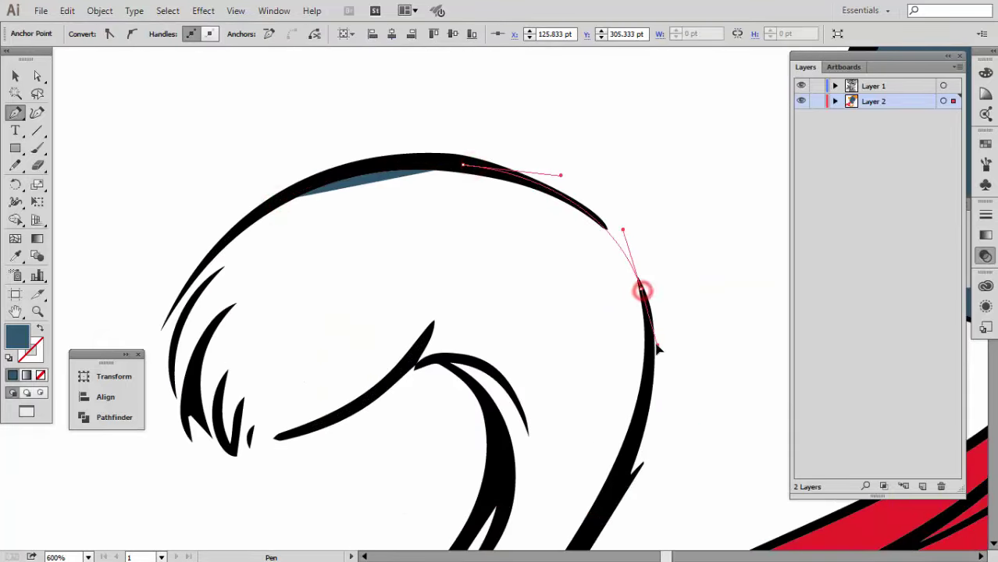
pyautogui.scroll(-5, 658, 349)
pyautogui.click(500, 201)
pyautogui.moveTo(477, 260); pyautogui.dragTo(478, 362)
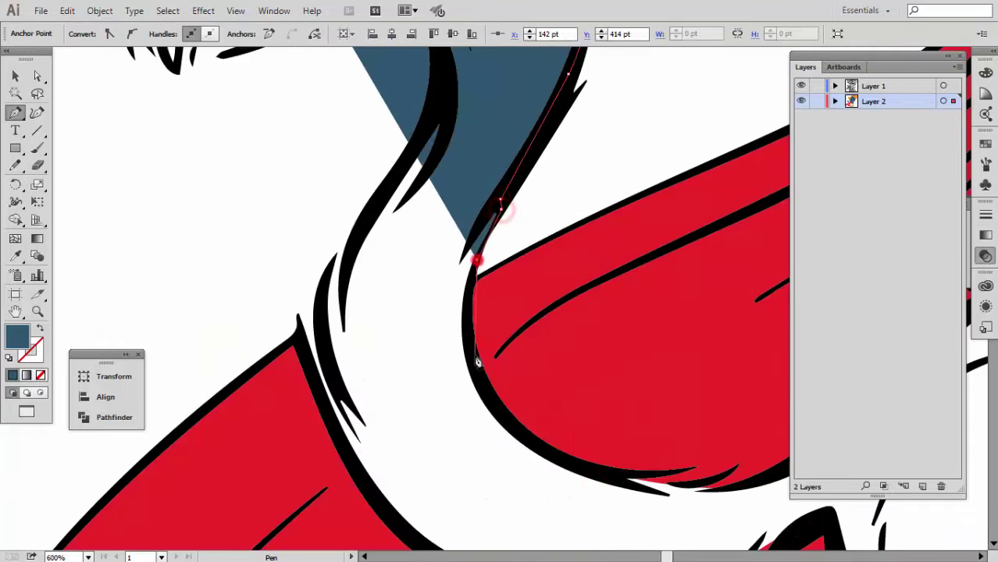
pyautogui.moveTo(557, 454); pyautogui.dragTo(184, 281)
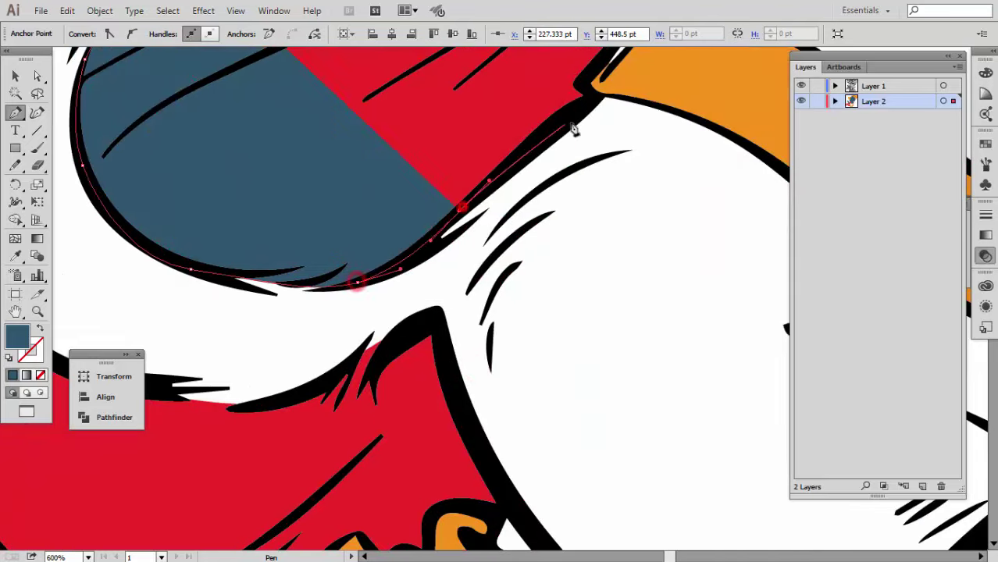
pyautogui.moveTo(573, 129); pyautogui.dragTo(216, 290)
# Continue the path with anchors along the orange collar edge and the body outline
pyautogui.moveTo(353, 380); pyautogui.dragTo(408, 411)
pyautogui.moveTo(456, 459); pyautogui.dragTo(245, 240)
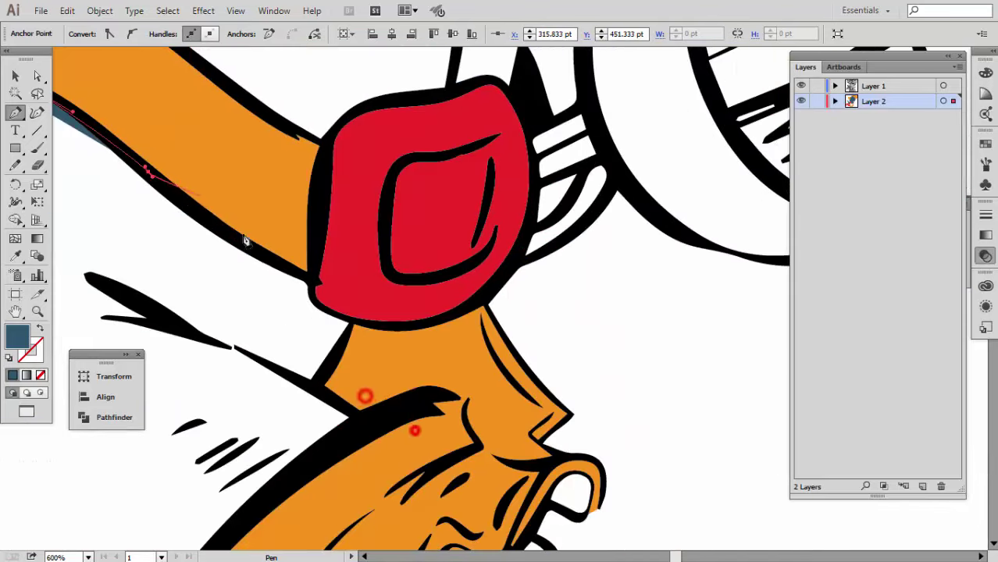
pyautogui.click(339, 356)
pyautogui.click(363, 415)
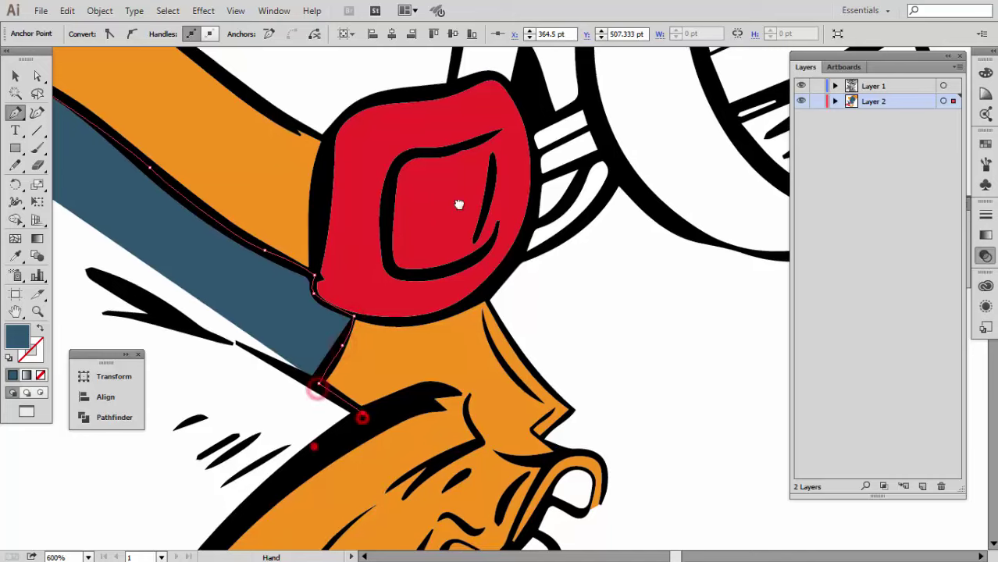
pyautogui.moveTo(367, 422); pyautogui.dragTo(512, 172)
pyautogui.click(378, 284)
pyautogui.scroll(5, 297, 396)
pyautogui.scroll(5, 235, 272)
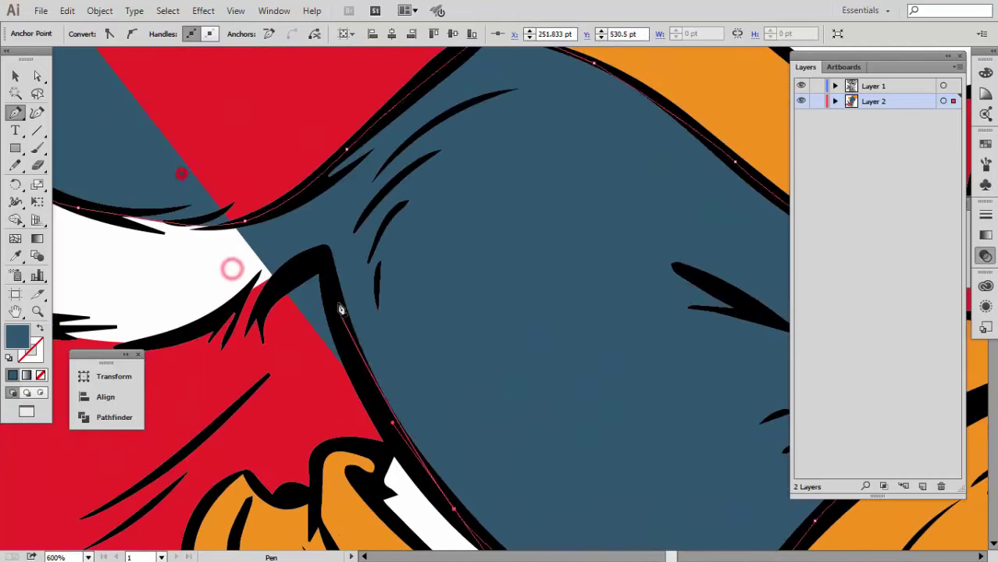
pyautogui.click(332, 288)
pyautogui.hscroll(-5, 252, 306)
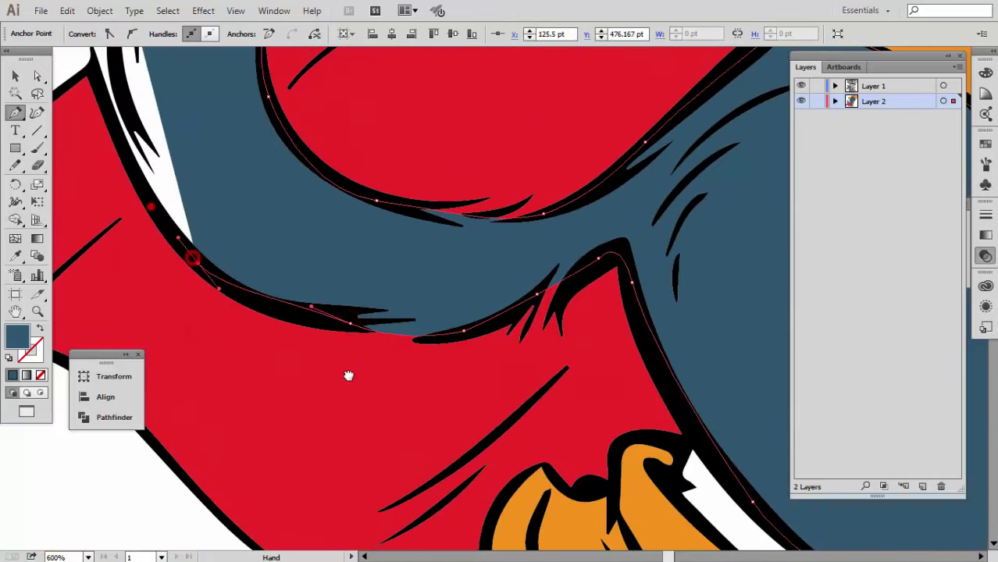
pyautogui.scroll(3, 347, 374)
pyautogui.click(321, 294)
# Trace the curling tail around its tip and close the path into a dark blue fill
pyautogui.click(365, 136)
pyautogui.scroll(5, 365, 136)
pyautogui.click(394, 307)
pyautogui.click(403, 235)
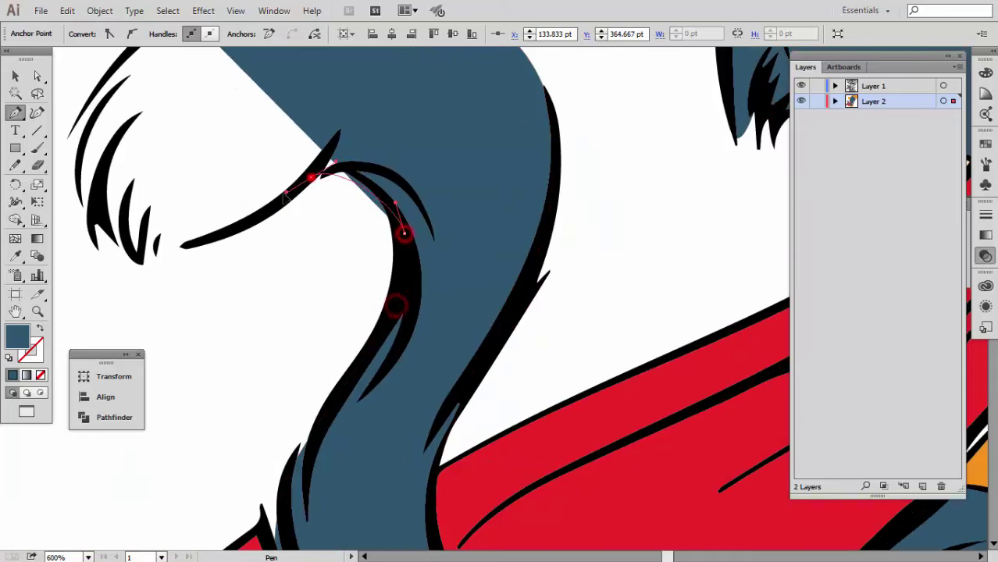
pyautogui.click(312, 178)
pyautogui.click(213, 240)
pyautogui.click(145, 251)
pyautogui.click(130, 245)
pyautogui.scroll(3, 132, 247)
pyautogui.hscroll(-4, 133, 247)
pyautogui.click(266, 338)
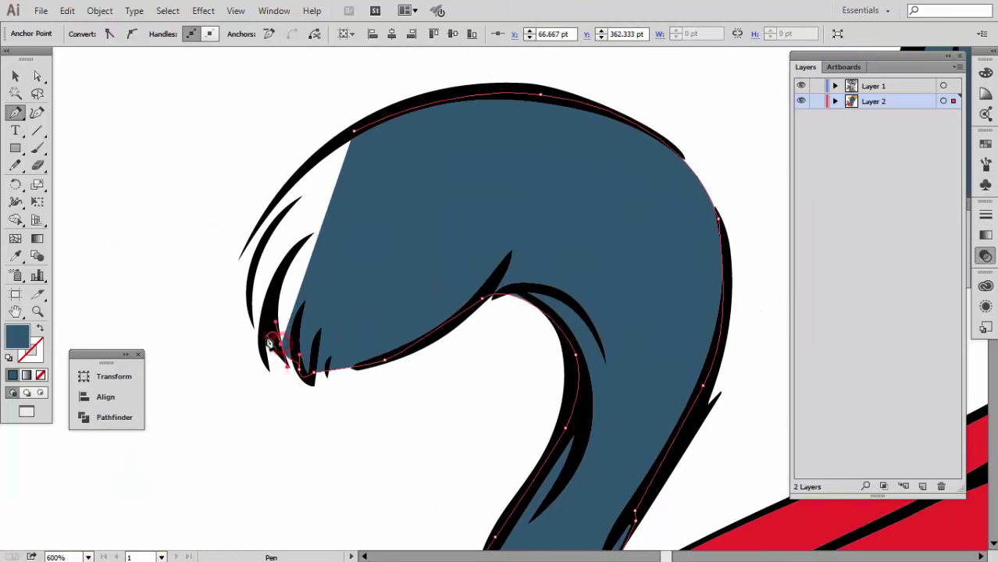
pyautogui.click(249, 310)
pyautogui.click(252, 275)
pyautogui.click(267, 214)
pyautogui.click(354, 134)
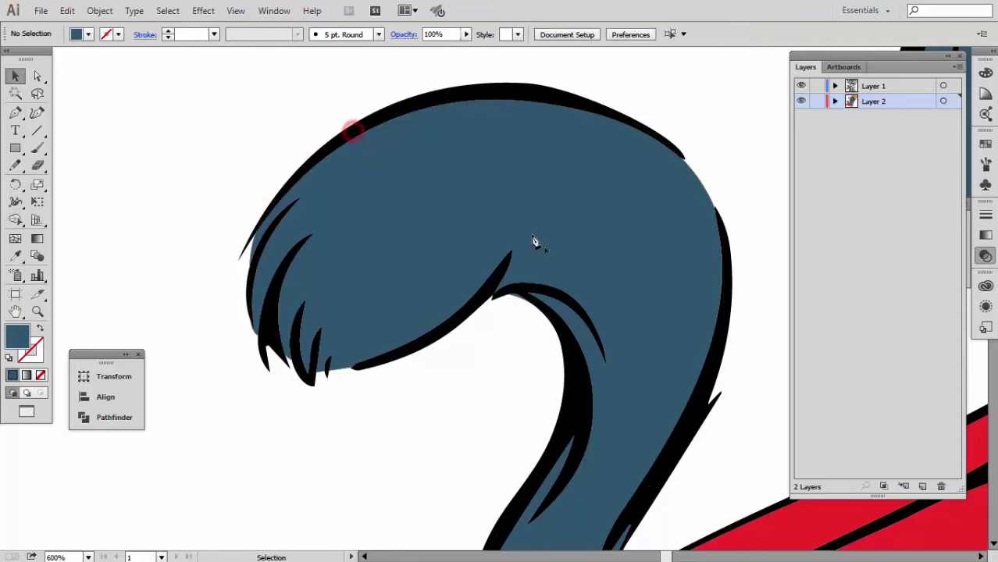
pyautogui.scroll(-5, 535, 241)
pyautogui.scroll(-3, 667, 305)
pyautogui.scroll(4, 517, 309)
pyautogui.scroll(2, 438, 297)
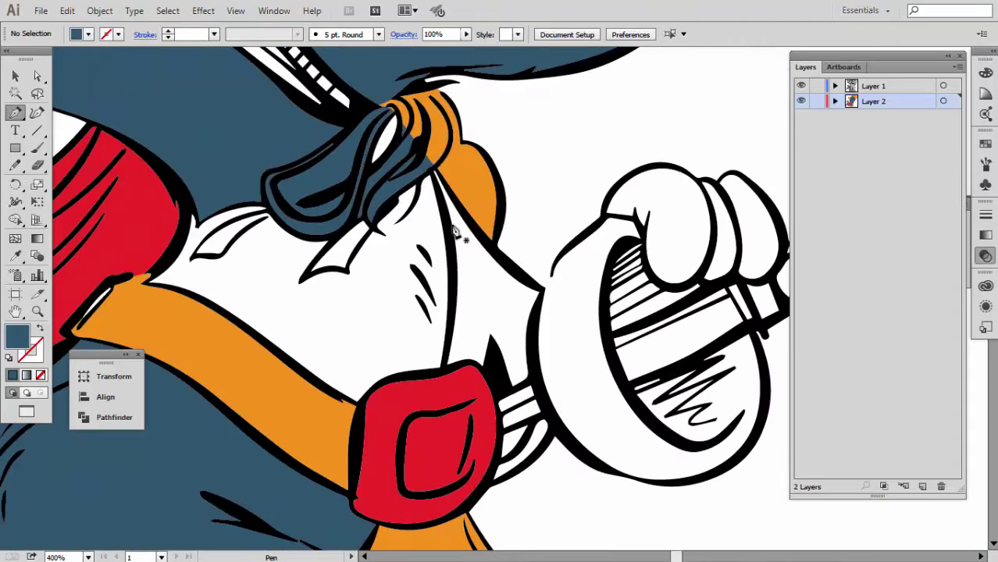
# Delete the white chest patch and fill the knee strip with the cape's red
pyautogui.press('v')
pyautogui.click(356, 297)
pyautogui.press('Delete')
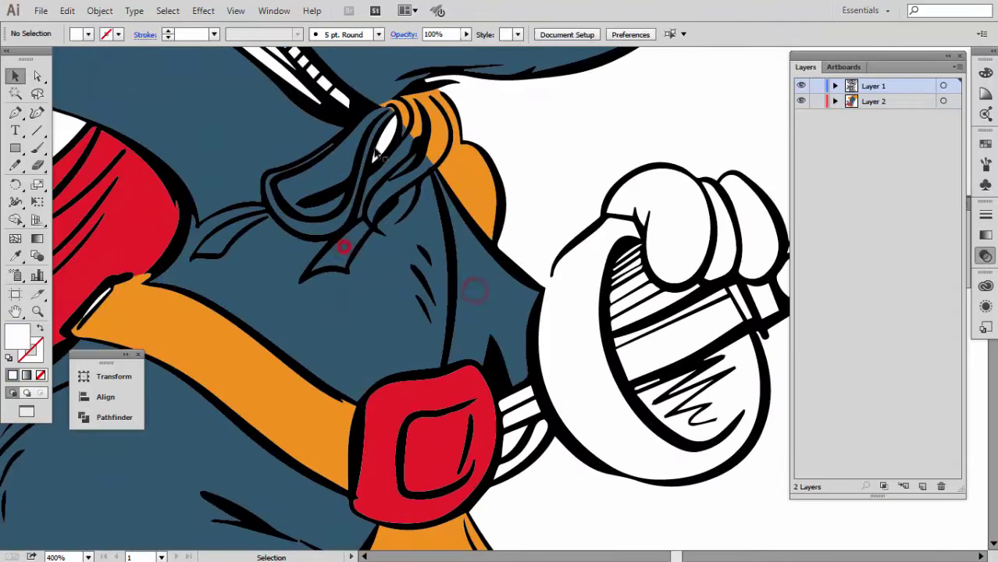
pyautogui.scroll(-2, 572, 376)
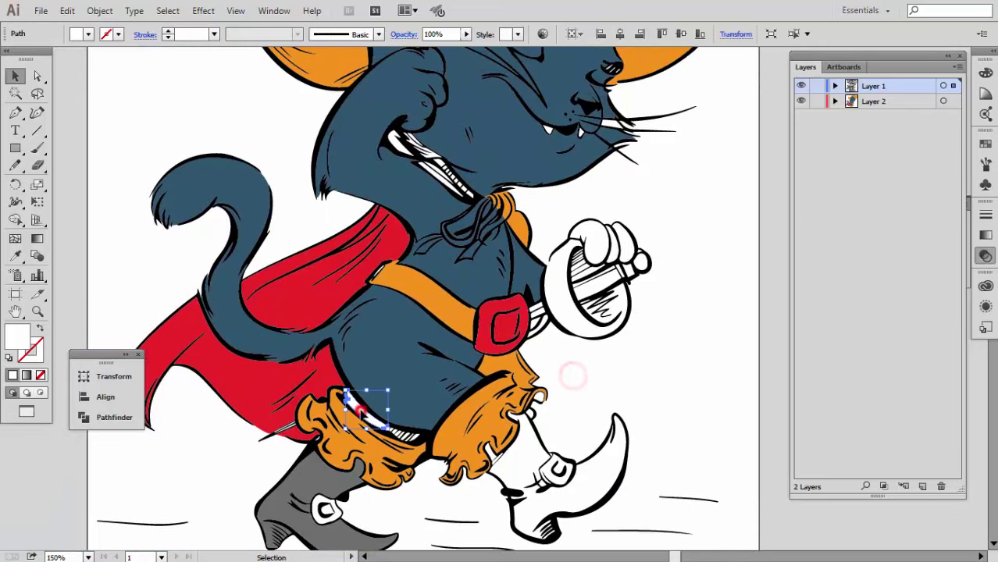
pyautogui.click(266, 377)
pyautogui.press('v')
pyautogui.hotkey('ctrl', 'shift', 'a')
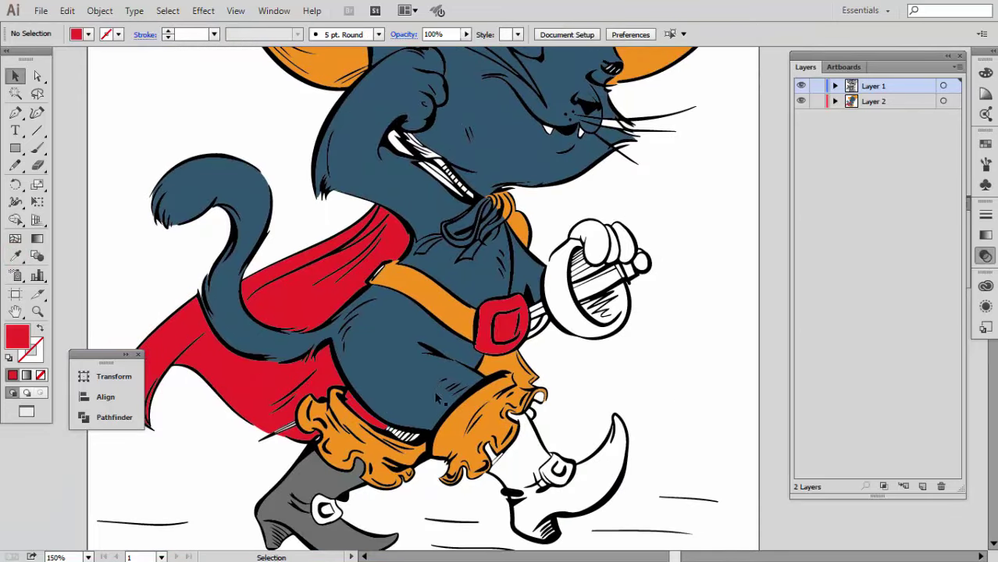
pyautogui.scroll(4, 405, 439)
# Recolour the white hatching by the knee with the boot's grey
pyautogui.click(402, 442)
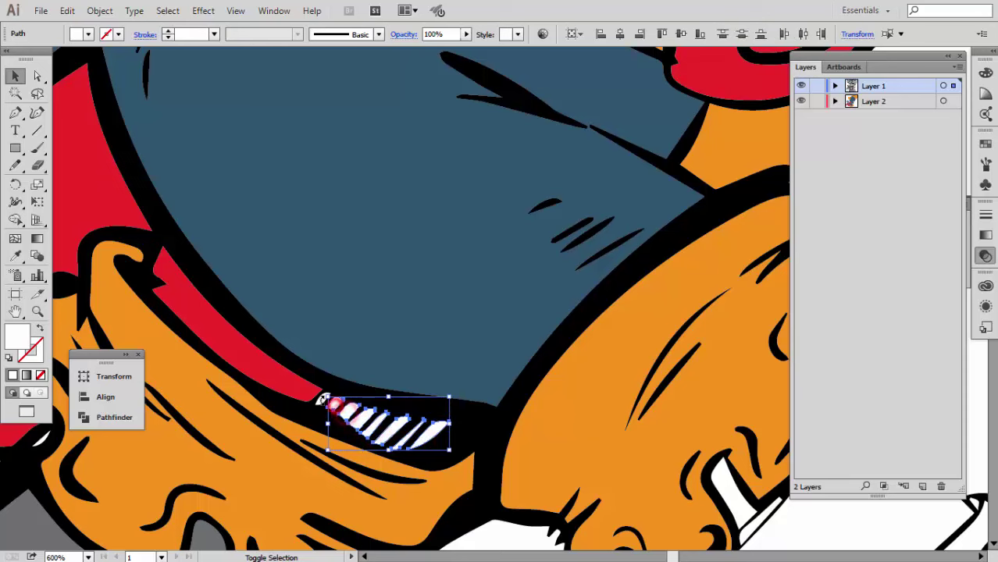
pyautogui.scroll(-3, 326, 402)
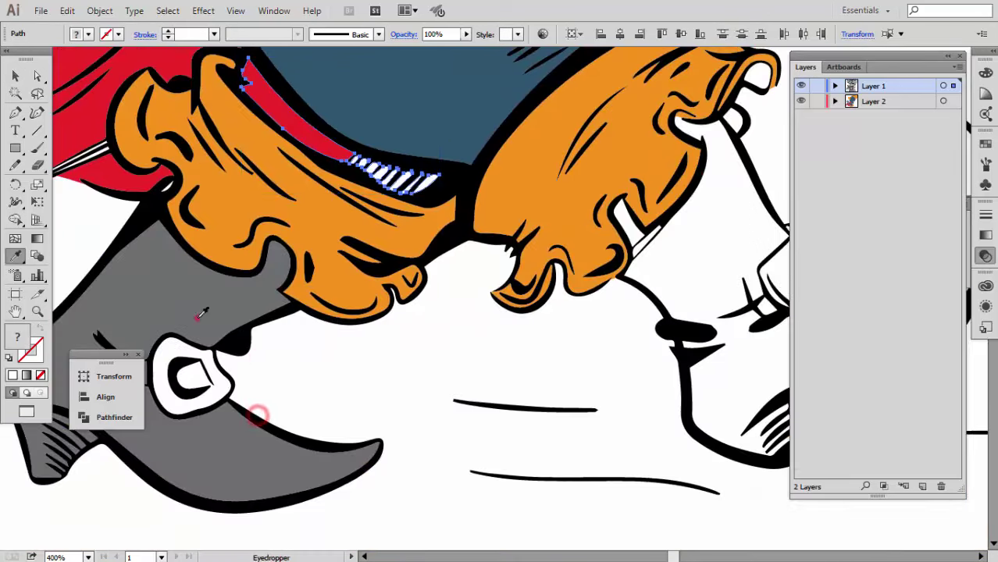
pyautogui.click(198, 317)
pyautogui.scroll(-4, 469, 234)
pyautogui.moveTo(521, 217); pyautogui.dragTo(501, 299)
pyautogui.scroll(2, 461, 244)
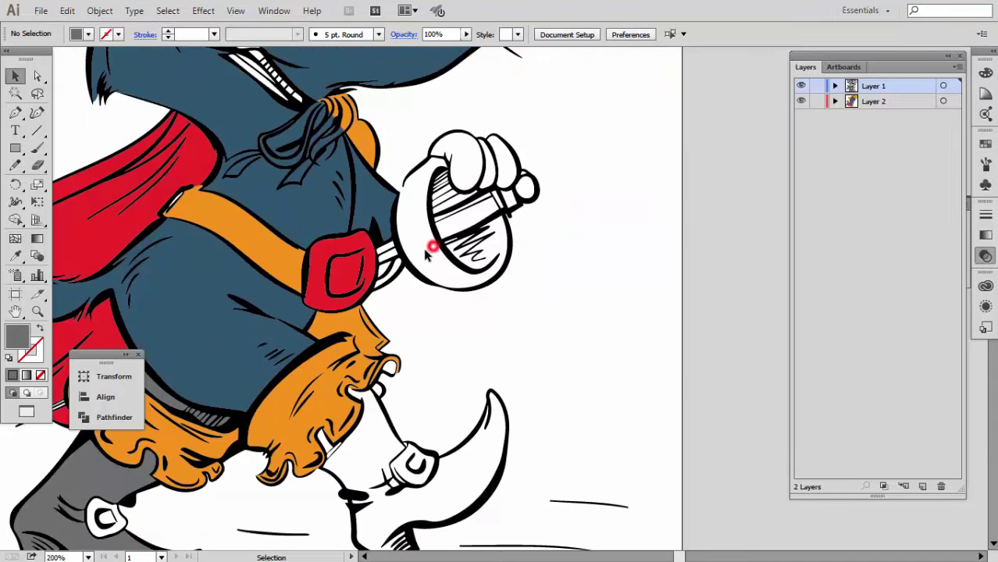
# Fill the white paw shapes on the sword with the body's dark blue
pyautogui.press('v')
pyautogui.click(468, 152)
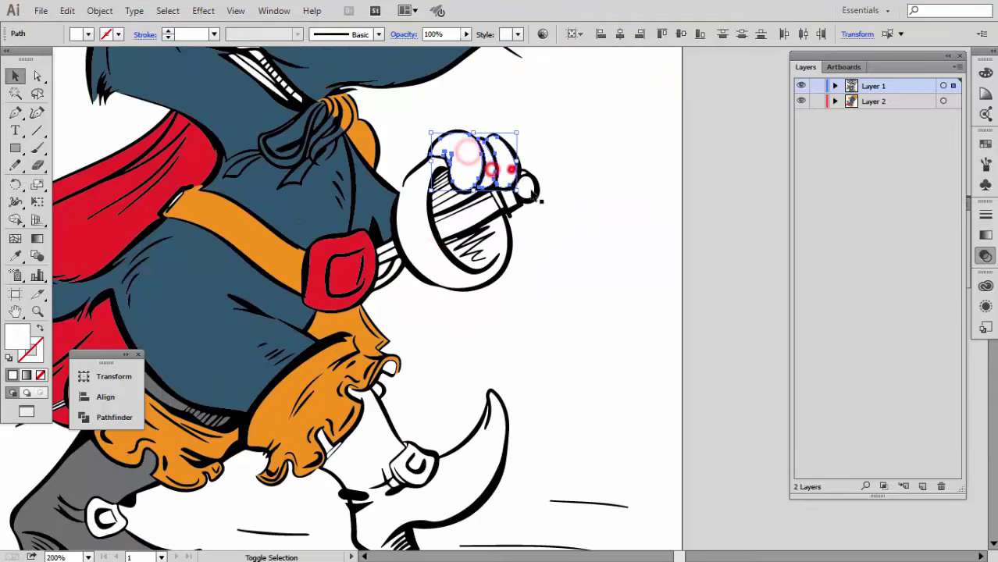
pyautogui.press('i')
pyautogui.click(290, 207)
pyautogui.hotkey('ctrl', 'shift', 'a')
pyautogui.scroll(2, 391, 234)
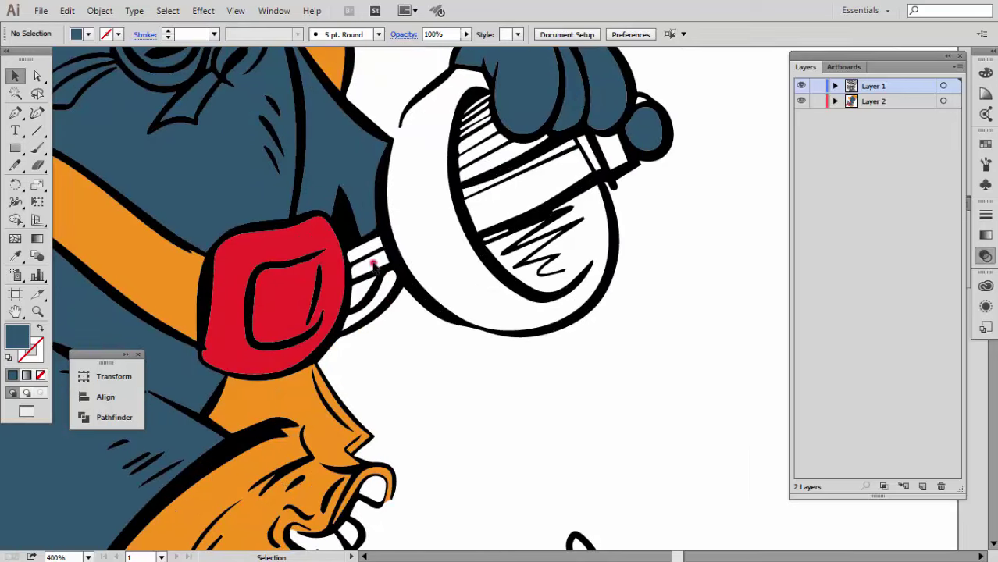
# Fill the white strip on the sword's hilt with the belt's orange
pyautogui.press('v')
pyautogui.click(367, 258)
pyautogui.click(15, 256)
pyautogui.hotkey('ctrl', '-')
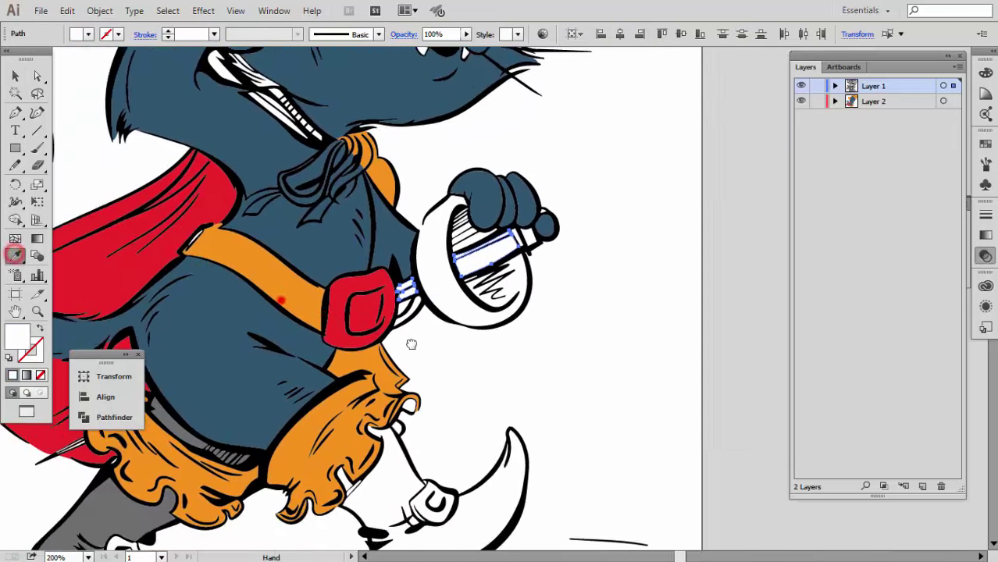
pyautogui.click(364, 322)
pyautogui.hotkey('ctrl', 'shift', 'a')
# Begin an orange Pen path along the hand guard's inner and right edges
pyautogui.scroll(3, 560, 268)
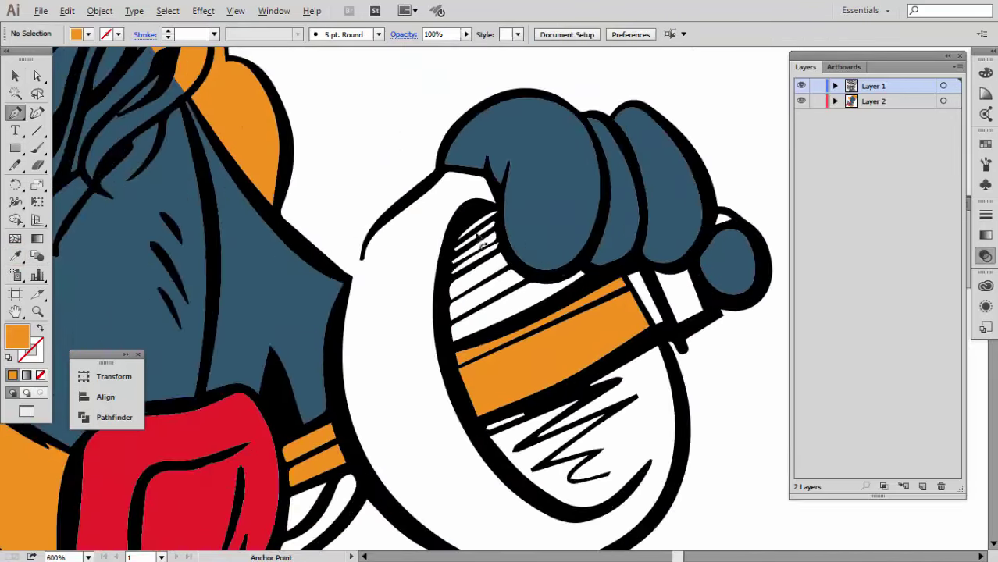
pyautogui.click(508, 201)
pyautogui.click(445, 245)
pyautogui.scroll(1, 400, 352)
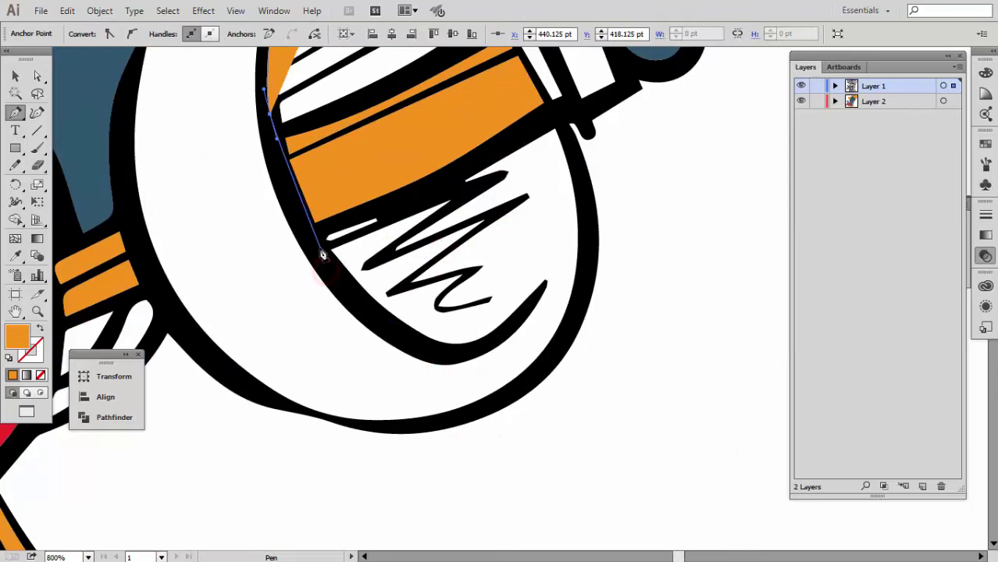
pyautogui.click(555, 115)
pyautogui.moveTo(584, 247); pyautogui.dragTo(586, 312)
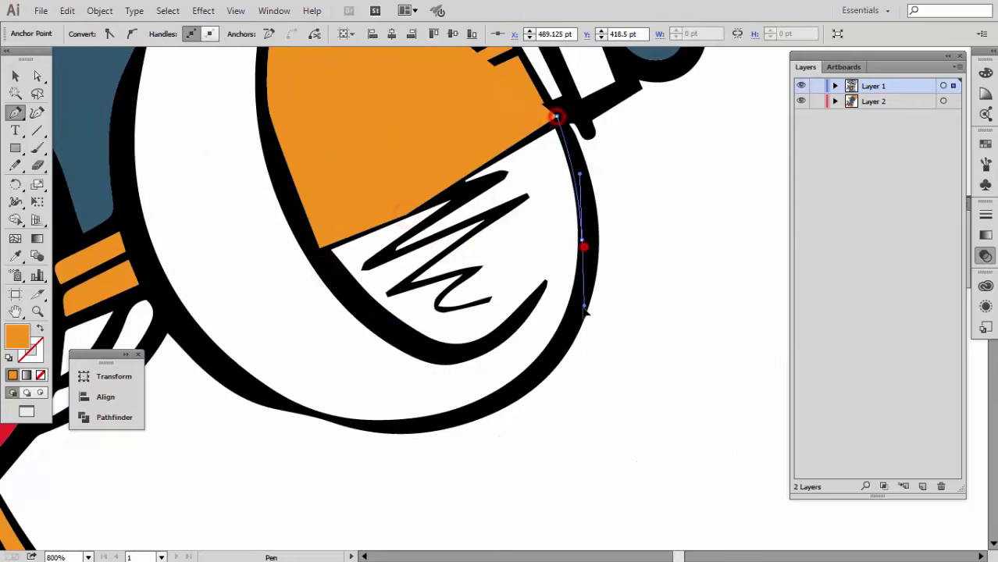
# Continue along the guard's lower, left and upper edges and close the orange shape
pyautogui.click(383, 424)
pyautogui.click(252, 383)
pyautogui.click(127, 216)
pyautogui.moveTo(125, 127); pyautogui.dragTo(323, 379)
pyautogui.click(353, 313)
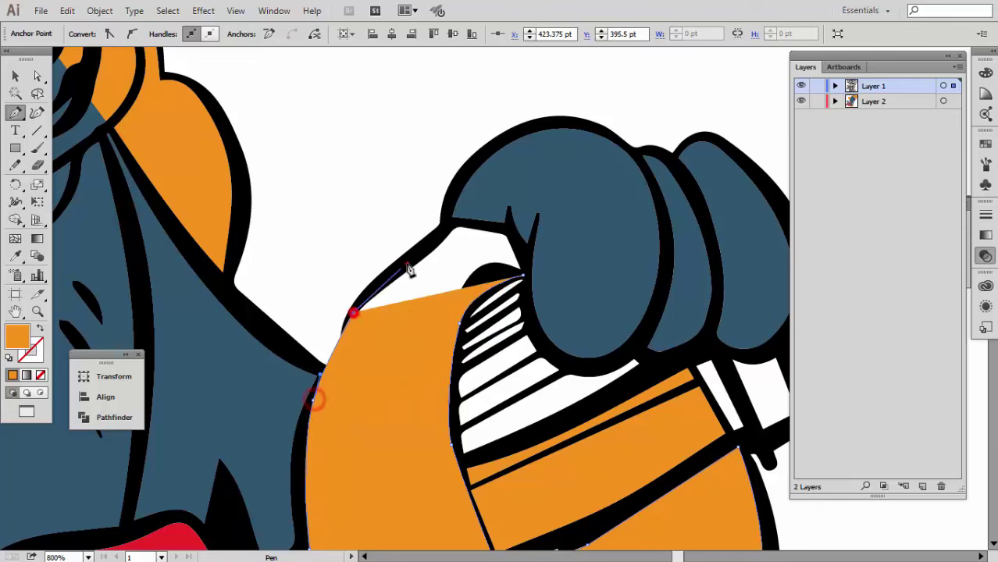
pyautogui.click(407, 264)
pyautogui.click(452, 225)
pyautogui.click(525, 283)
pyautogui.keyDown('ctrl'); pyautogui.click(440, 289); pyautogui.keyUp('ctrl')
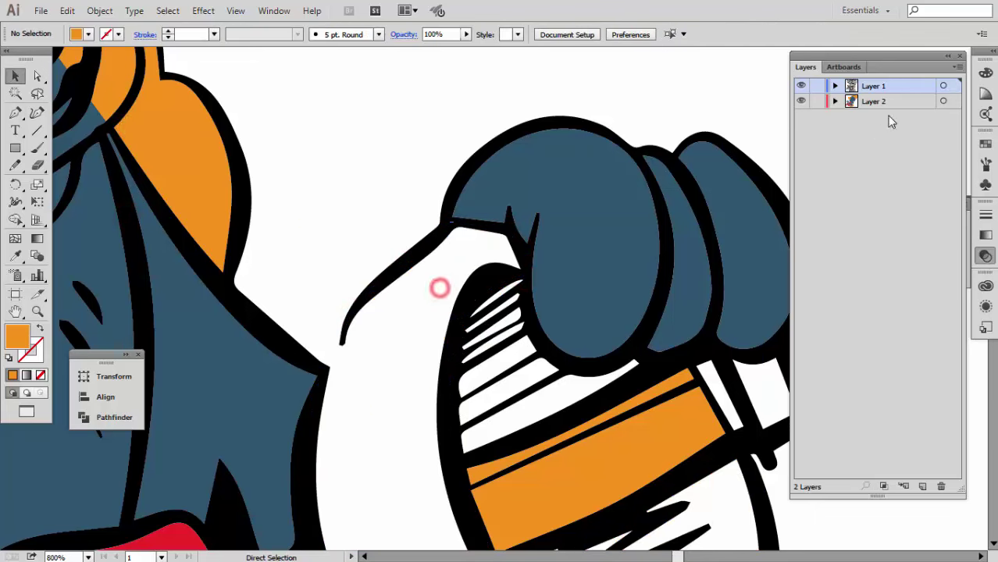
# Turn the white hatching inside the guard orange, then darken it to brown in the Color Picker
pyautogui.scroll(-2, 701, 158)
pyautogui.scroll(-2, 541, 386)
pyautogui.scroll(-2, 536, 435)
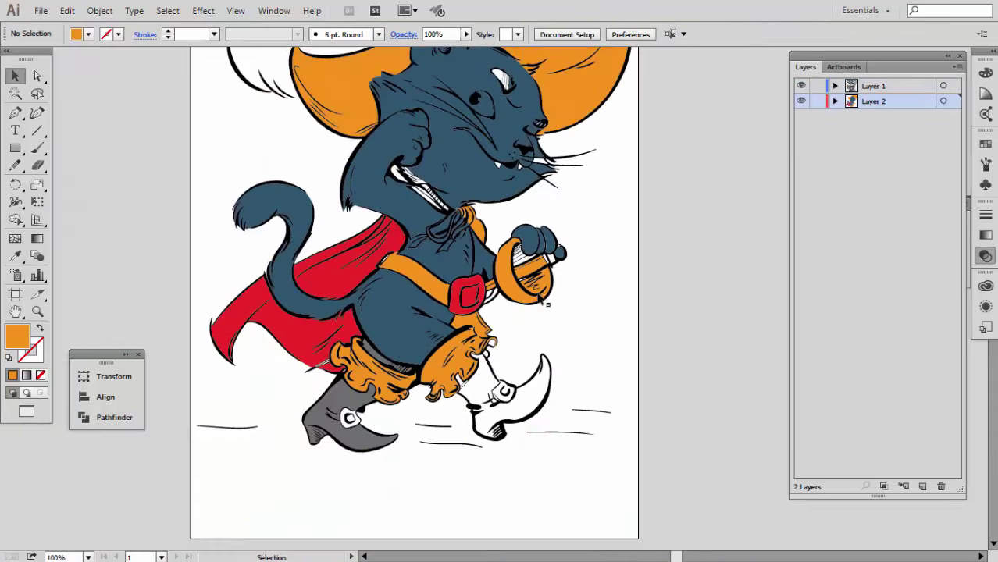
pyautogui.scroll(6, 538, 246)
pyautogui.click(428, 361)
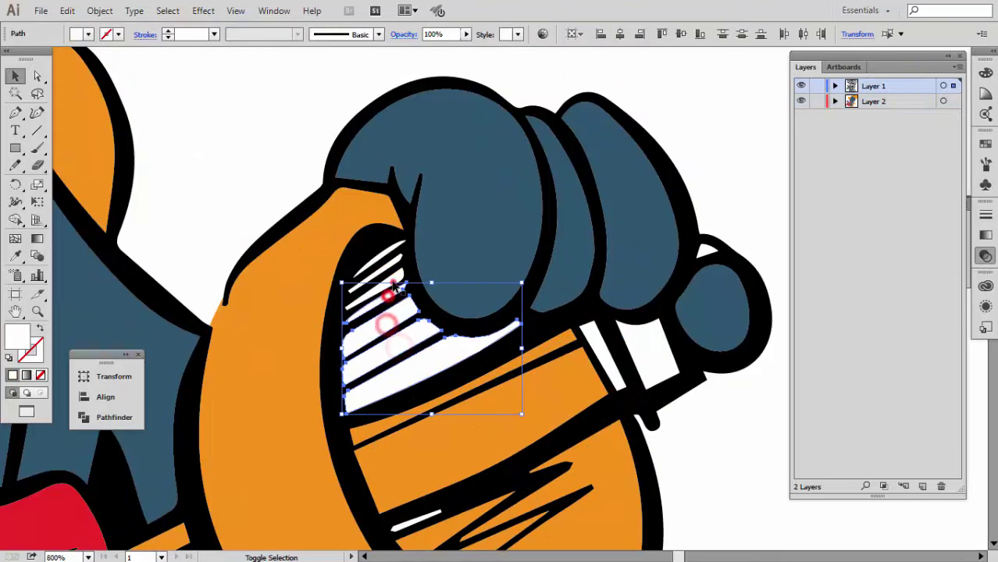
pyautogui.click(284, 300)
pyautogui.doubleClick(19, 337)
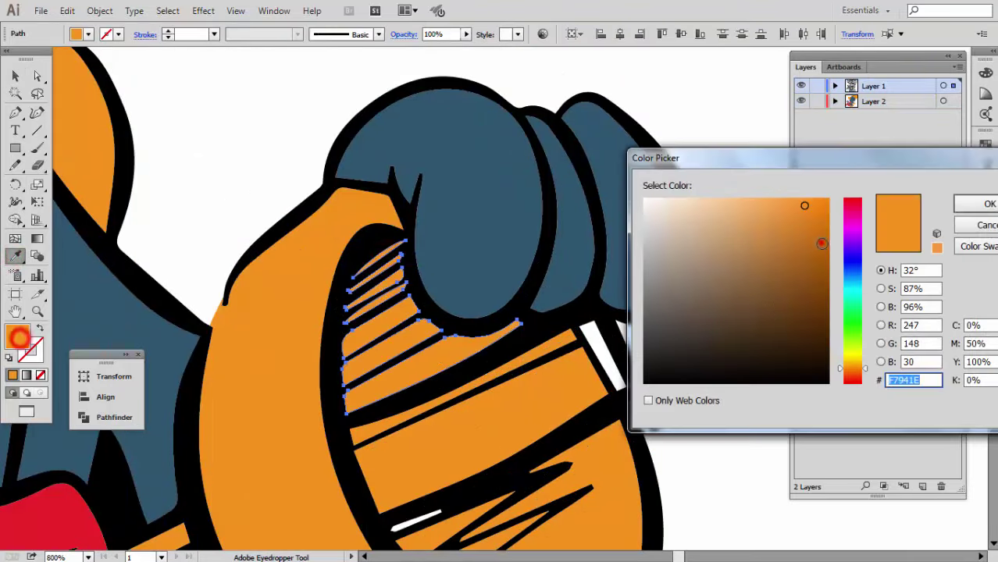
pyautogui.click(989, 205)
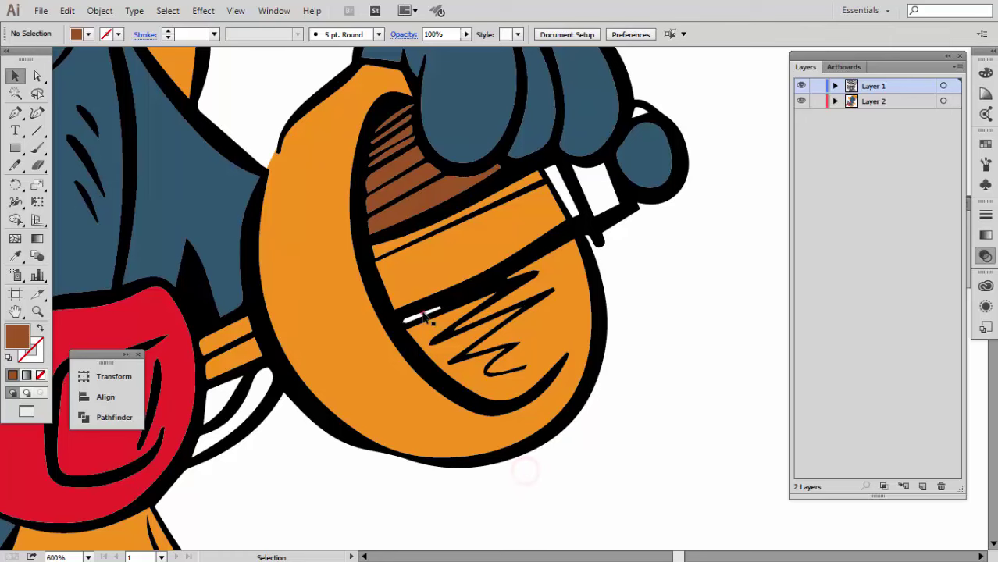
# Fill the white hatching by the cat's mouth with dark blue
pyautogui.press('v')
pyautogui.scroll(-3, 553, 297)
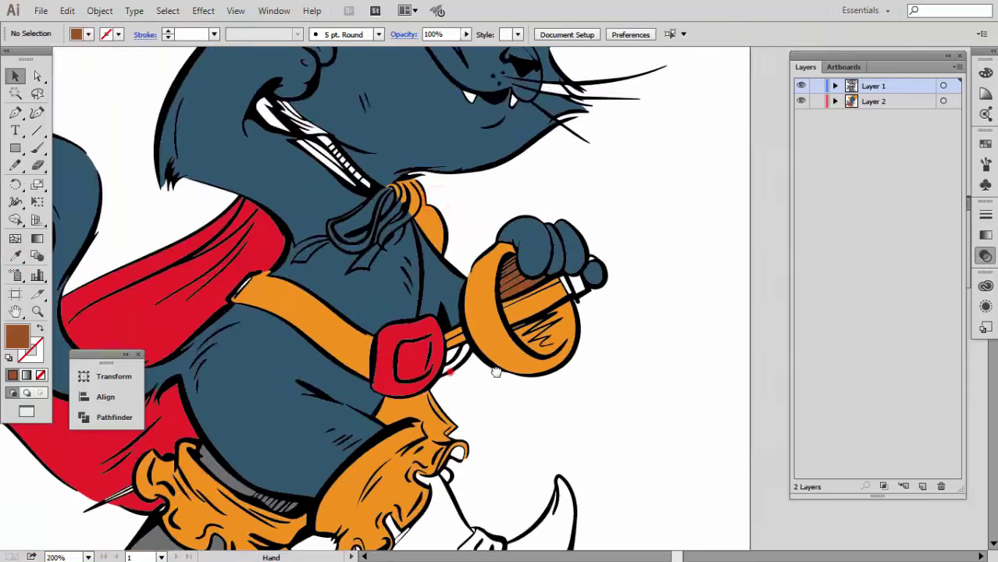
pyautogui.scroll(-2, 547, 297)
pyautogui.scroll(2, 602, 297)
pyautogui.scroll(2, 544, 289)
pyautogui.scroll(1, 396, 297)
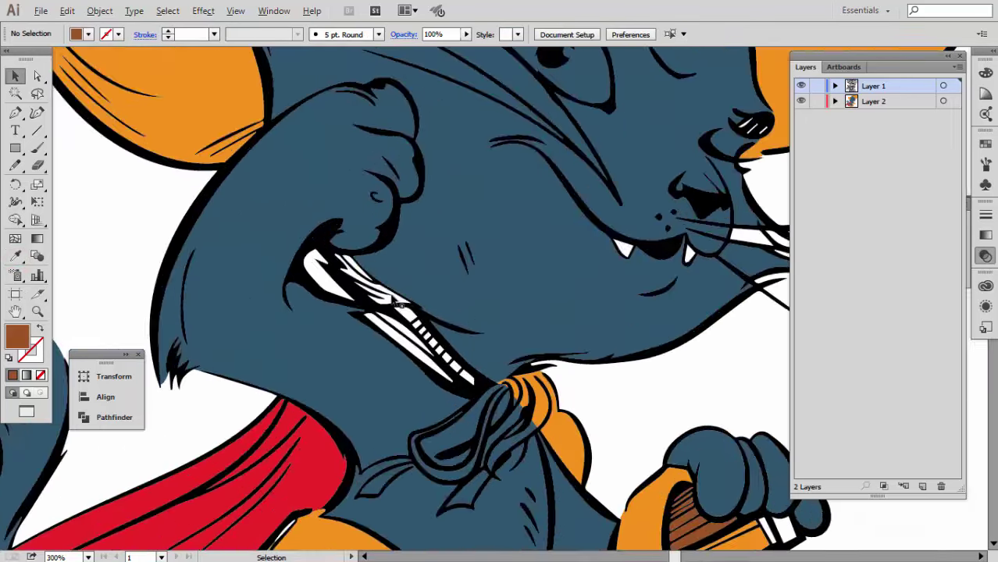
pyautogui.scroll(2, 396, 301)
pyautogui.click(396, 305)
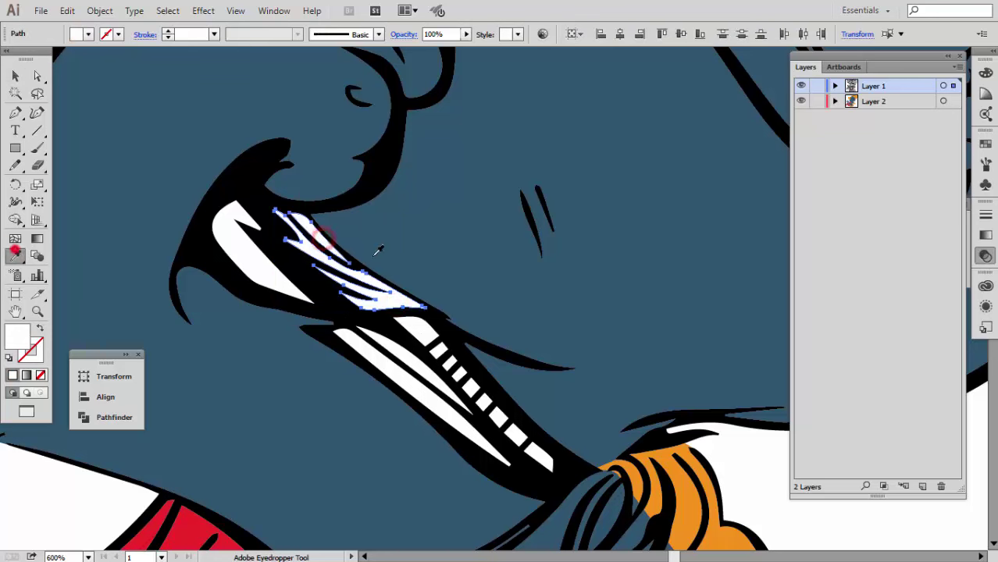
pyautogui.click(432, 232)
pyautogui.press('v')
# Sample orange onto the white hatched strap in the cat's mouth
pyautogui.scroll(1, 422, 330)
pyautogui.click(420, 330)
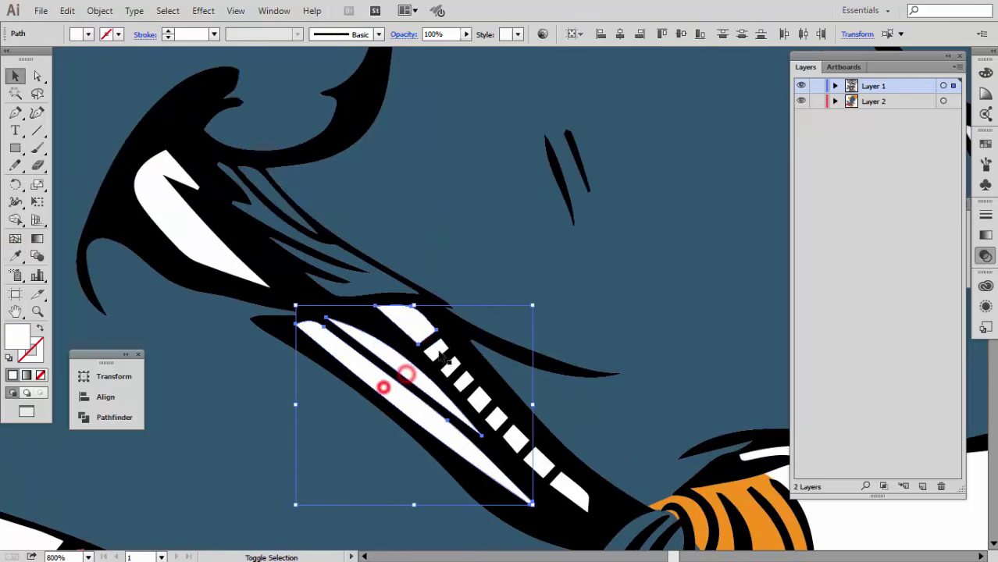
pyautogui.scroll(-2, 566, 491)
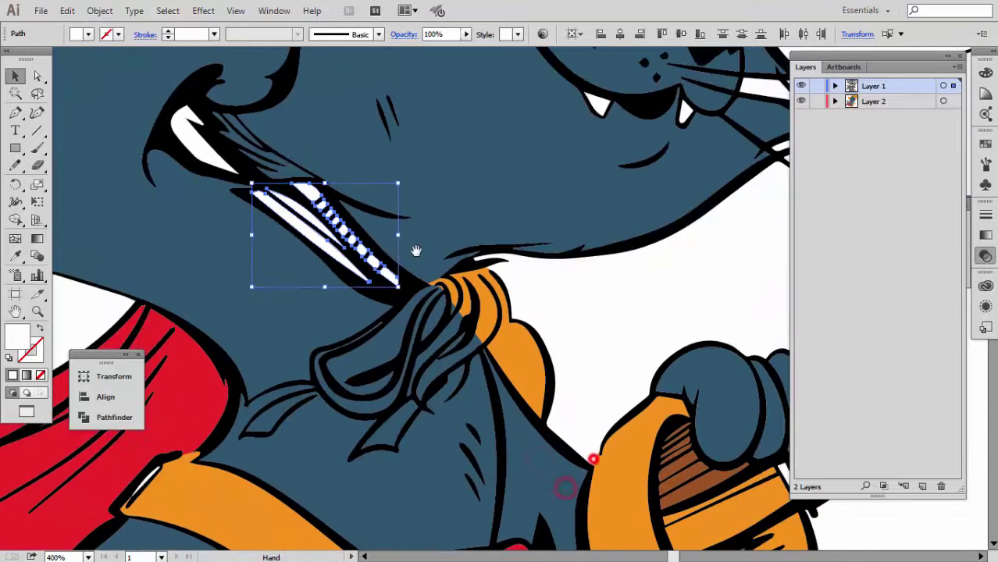
pyautogui.click(520, 360)
pyautogui.press('v')
pyautogui.click(514, 354)
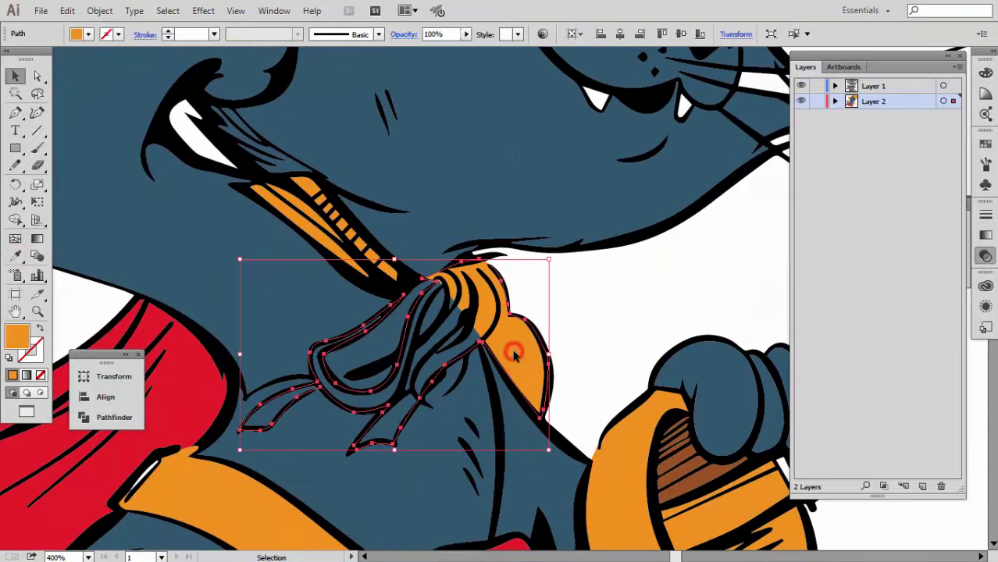
pyautogui.click(471, 356)
# Give the white eye highlight the cat's dark blue, adjusting it in the Color Picker
pyautogui.scroll(-6, 547, 336)
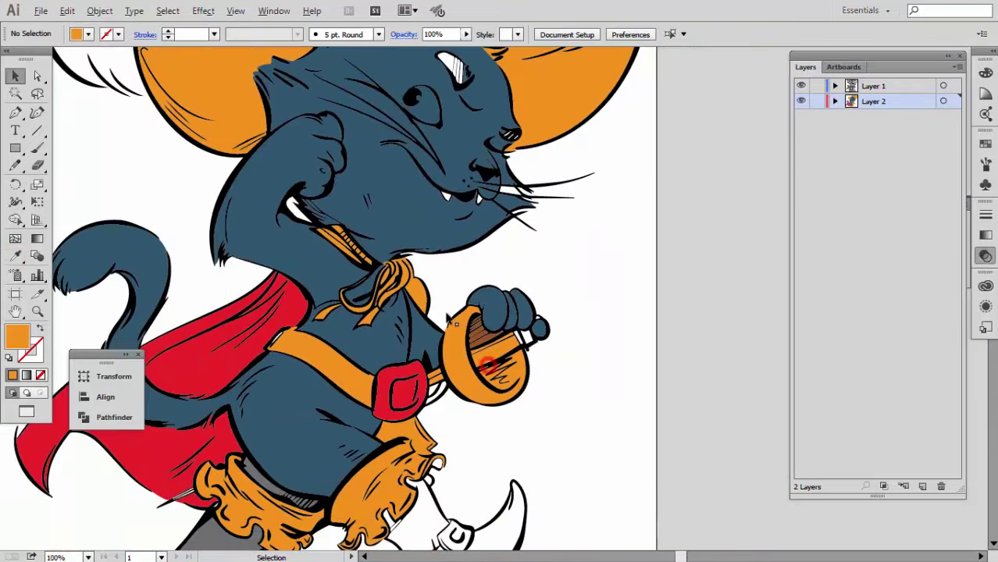
pyautogui.scroll(5, 487, 173)
pyautogui.click(430, 234)
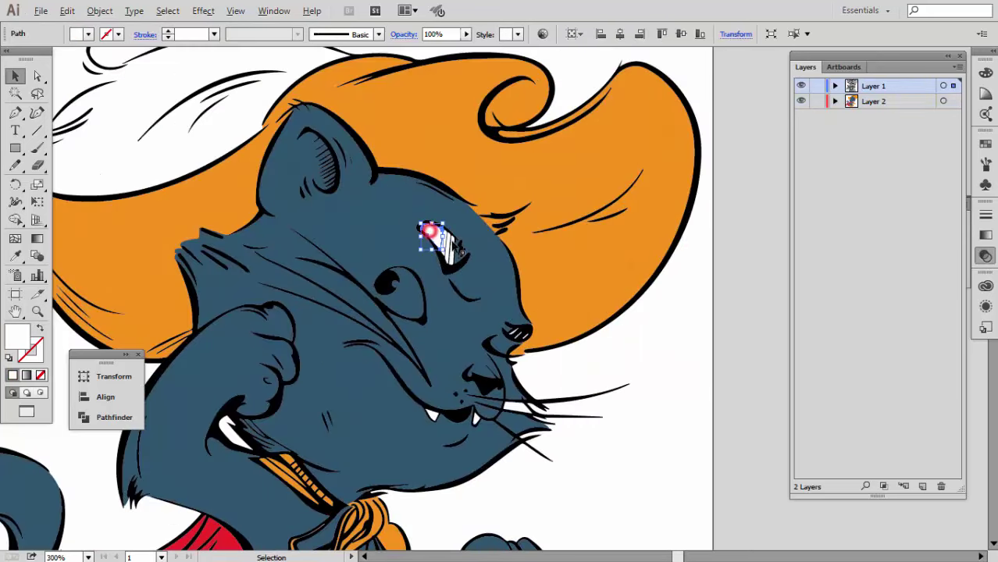
pyautogui.scroll(1, 445, 246)
pyautogui.click(250, 224)
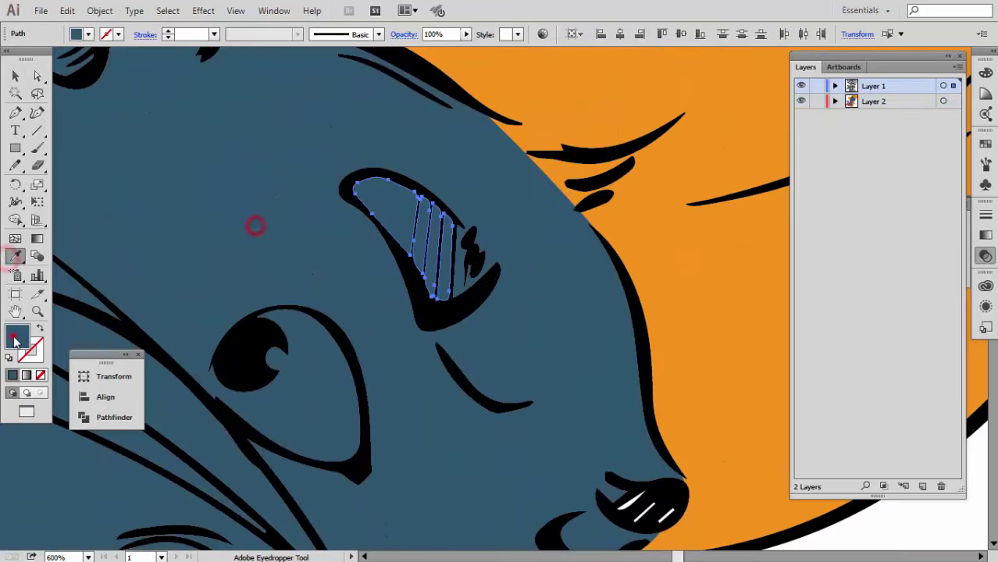
pyautogui.doubleClick(15, 336)
pyautogui.click(971, 211)
pyautogui.hotkey('ctrl', 'shift', 'a')
pyautogui.hotkey('ctrl', '-')
# Check the small shape near the chest, then zoom back in on the cat's head
pyautogui.scroll(-2, 553, 351)
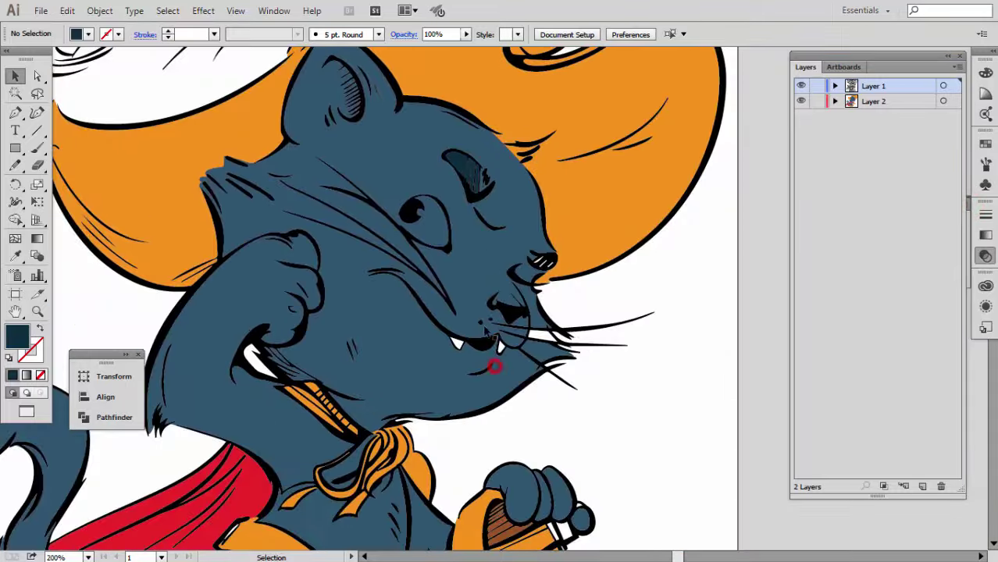
pyautogui.scroll(2, 552, 352)
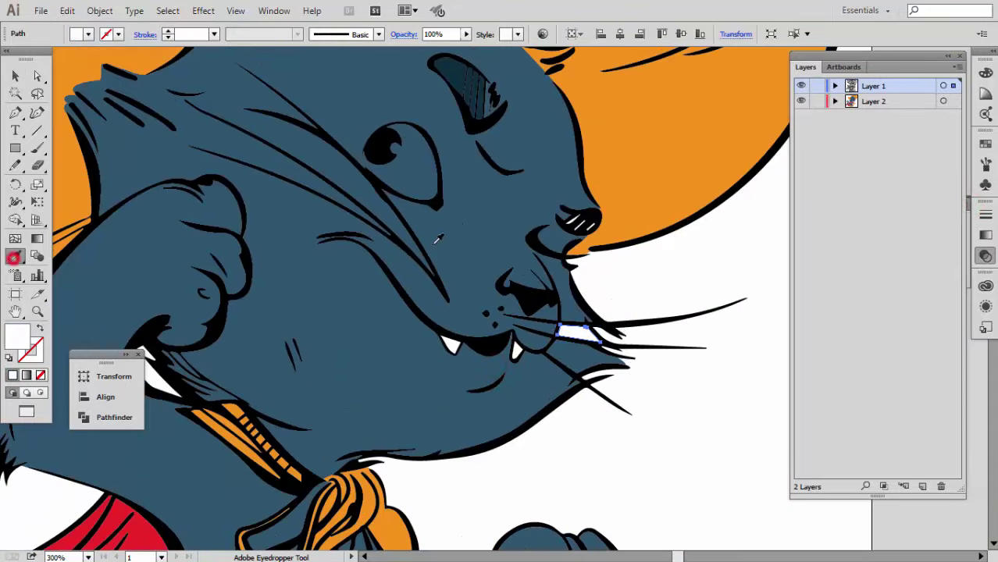
pyautogui.keyDown('ctrl'); pyautogui.click(629, 301); pyautogui.keyUp('ctrl')
pyautogui.press('v')
pyautogui.hotkey('ctrl', '1')
pyautogui.click(373, 312)
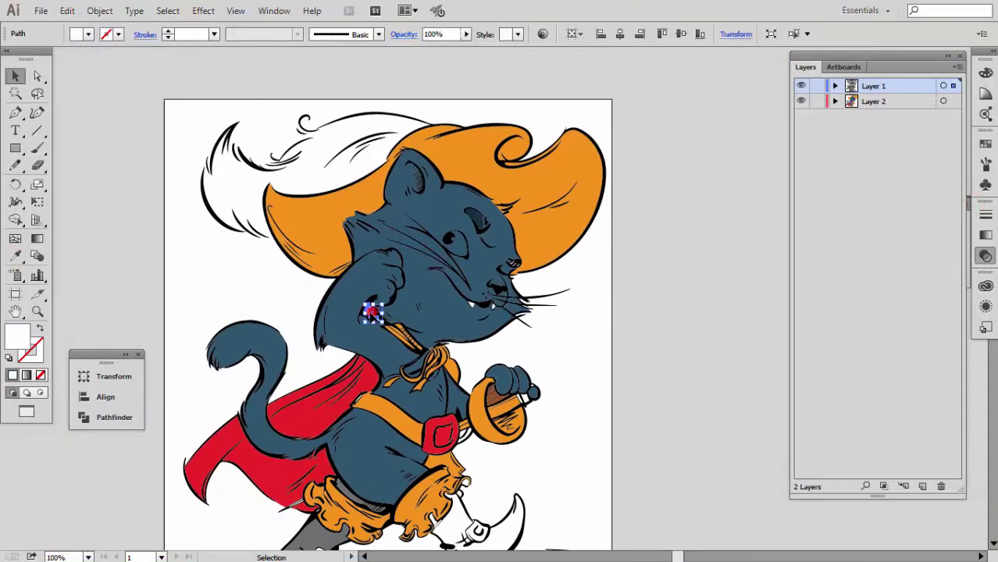
pyautogui.click(715, 281)
pyautogui.hotkey('ctrl', '-')
pyautogui.hotkey('ctrl', '-')
pyautogui.hotkey('ctrl', '+')
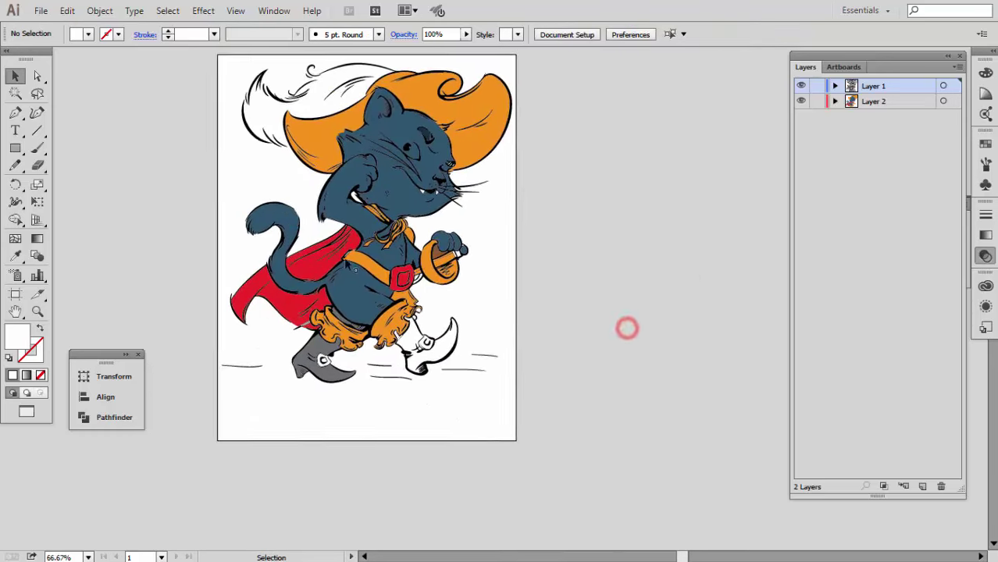
pyautogui.hotkey('ctrl', '+')
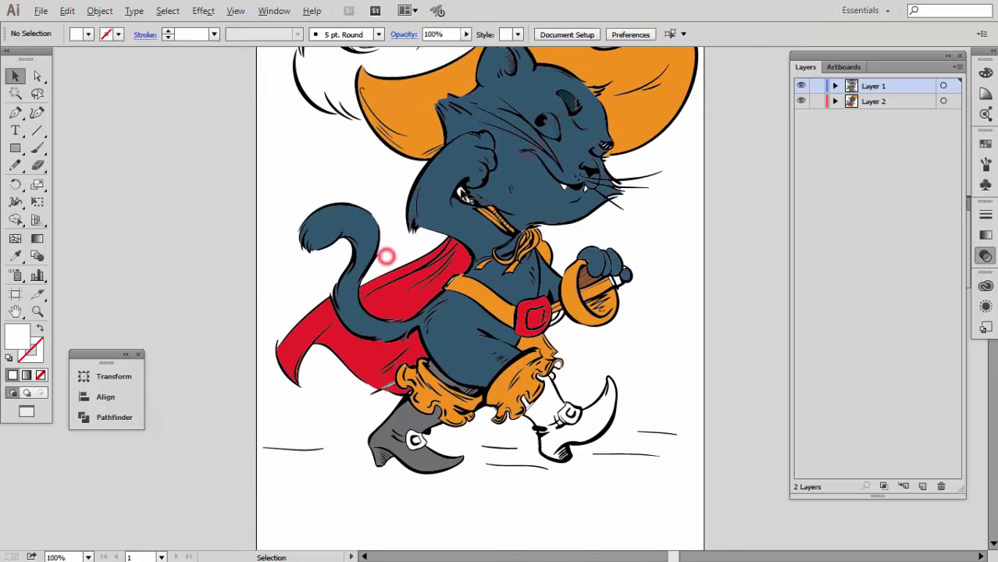
# Sample the cat's blue and start a black Pen path along the head outline on the top layer
pyautogui.hotkey('ctrl', '+')
pyautogui.click(405, 219)
pyautogui.hotkey('ctrl', '+')
pyautogui.click(15, 111)
pyautogui.hotkey('ctrl', '+')
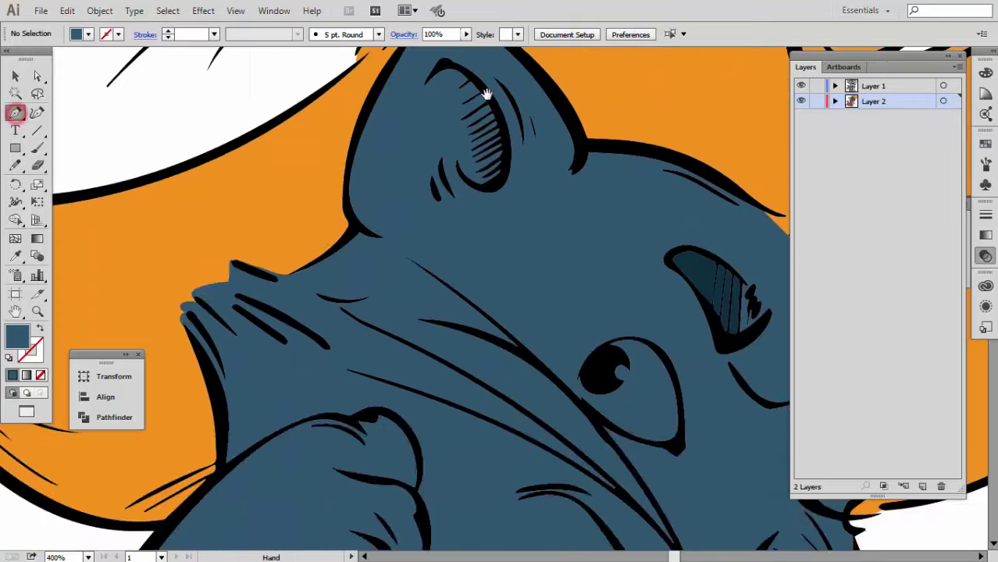
pyautogui.hotkey('ctrl', '+')
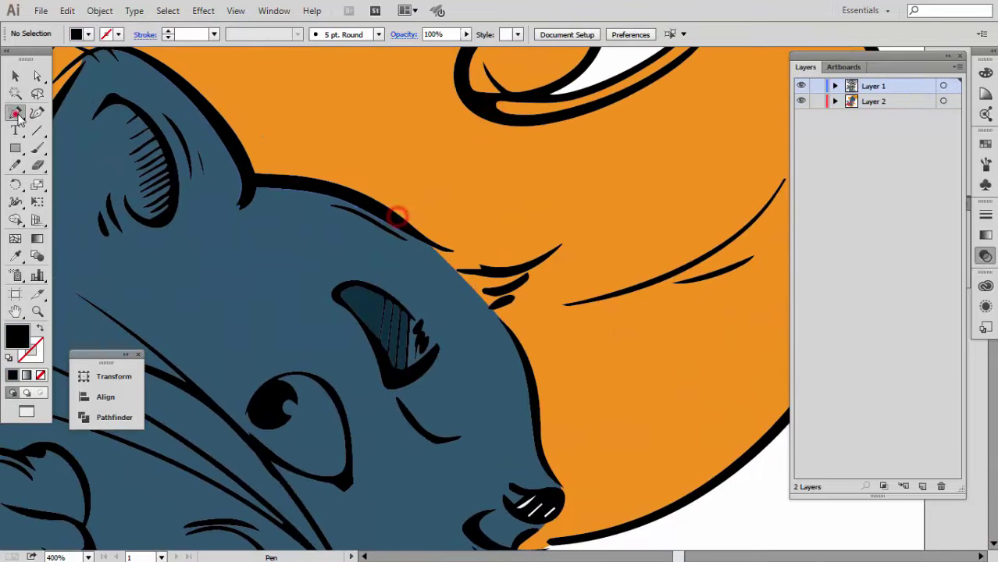
pyautogui.click(408, 252)
pyautogui.hotkey('ctrl', '+')
pyautogui.click(445, 264)
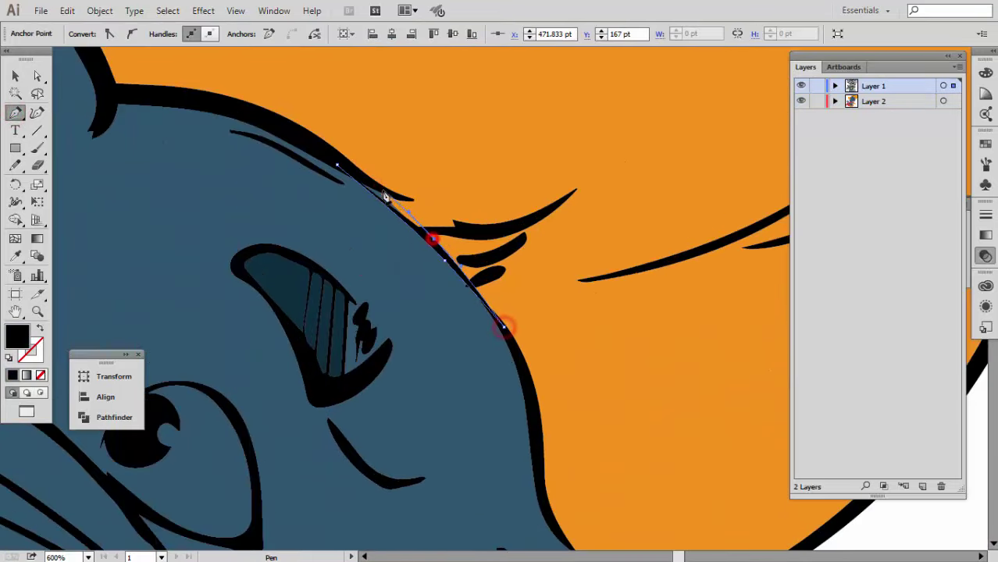
pyautogui.scroll(-3, 337, 170)
pyautogui.scroll(5, 452, 248)
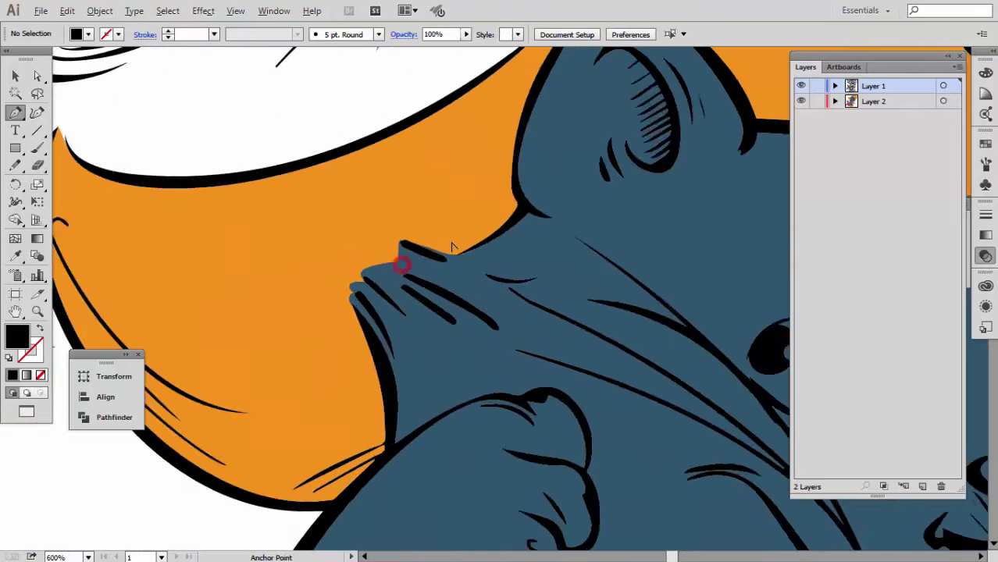
# Extend the black outline down over the cat's chin spike and close it
pyautogui.click(501, 251)
pyautogui.moveTo(411, 270); pyautogui.dragTo(378, 249)
pyautogui.click(269, 299)
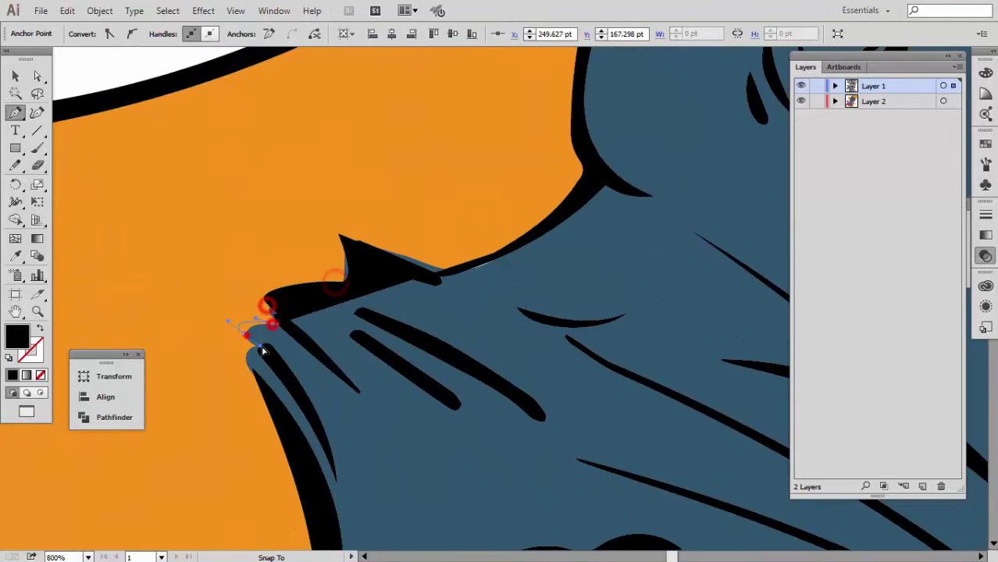
pyautogui.click(280, 323)
pyautogui.click(244, 333)
pyautogui.click(242, 357)
pyautogui.click(356, 274)
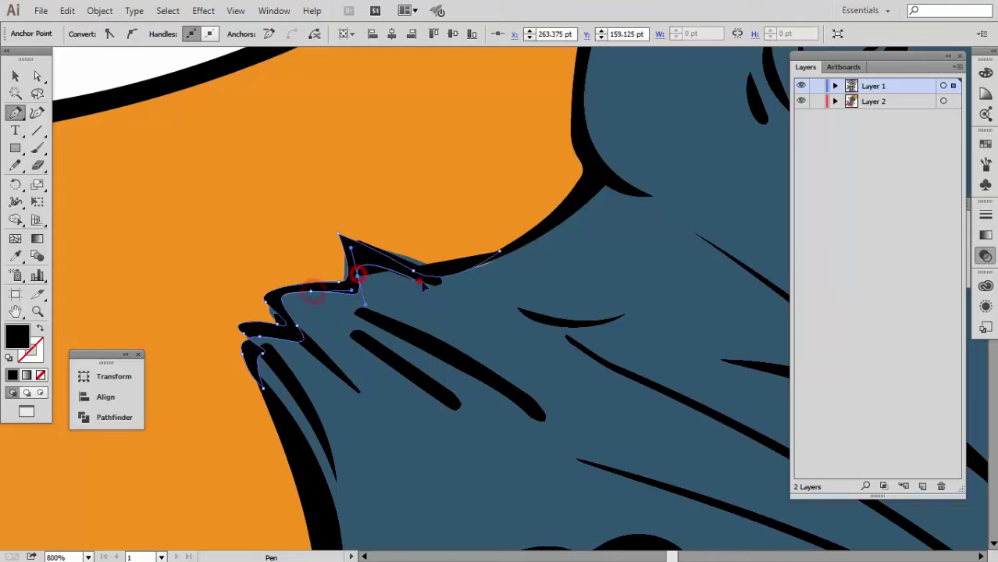
pyautogui.hotkey('ctrl', '-')
pyautogui.hotkey('ctrl', '-')
pyautogui.hotkey('ctrl', '-')
# On the lower layer, draw a rim highlight along the ear and head top filled #8FC6E5
pyautogui.scroll(-3, 469, 297)
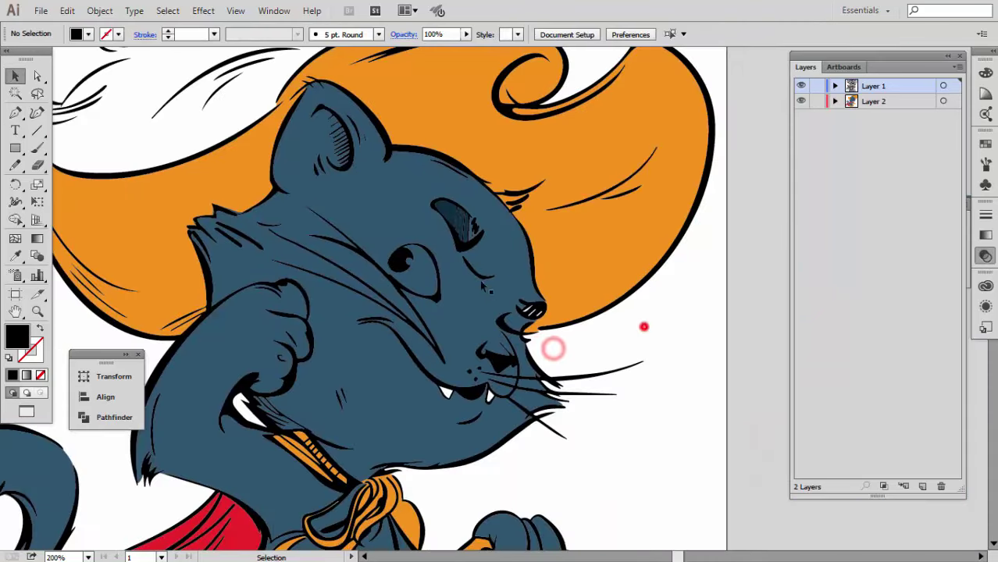
pyautogui.keyDown('ctrl'); pyautogui.click(469, 294); pyautogui.keyUp('ctrl')
pyautogui.hotkey('ctrl', '+')
pyautogui.hotkey('ctrl', '+')
pyautogui.hotkey('ctrl', '+')
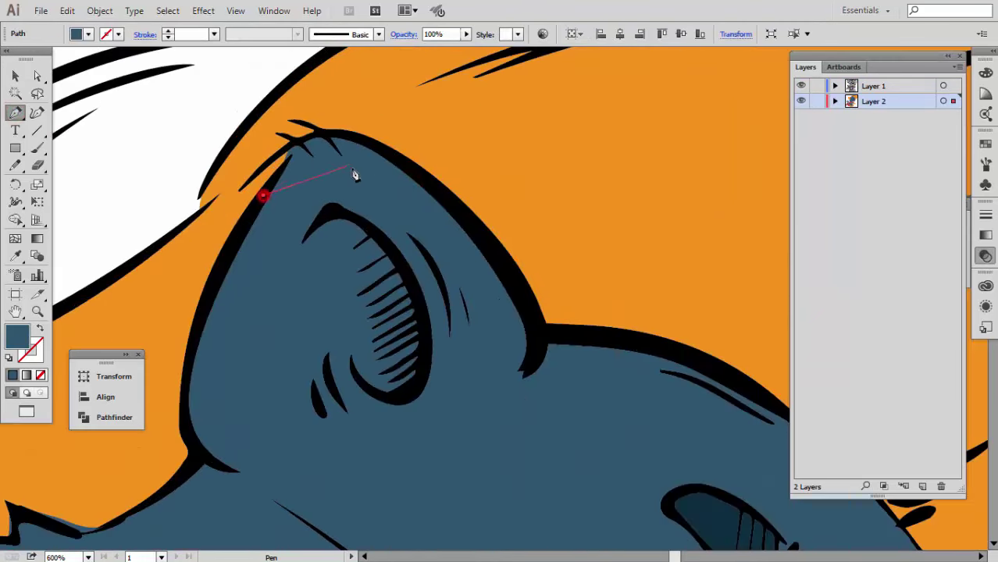
pyautogui.moveTo(354, 170); pyautogui.dragTo(405, 182)
pyautogui.moveTo(578, 390); pyautogui.dragTo(492, 294)
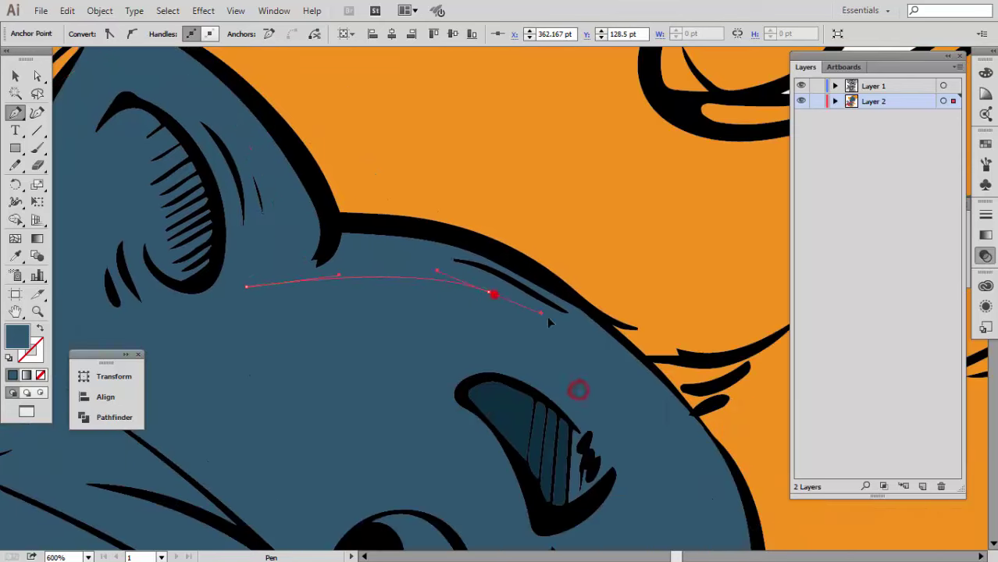
pyautogui.moveTo(596, 352); pyautogui.dragTo(449, 230)
pyautogui.moveTo(296, 89); pyautogui.dragTo(330, 112)
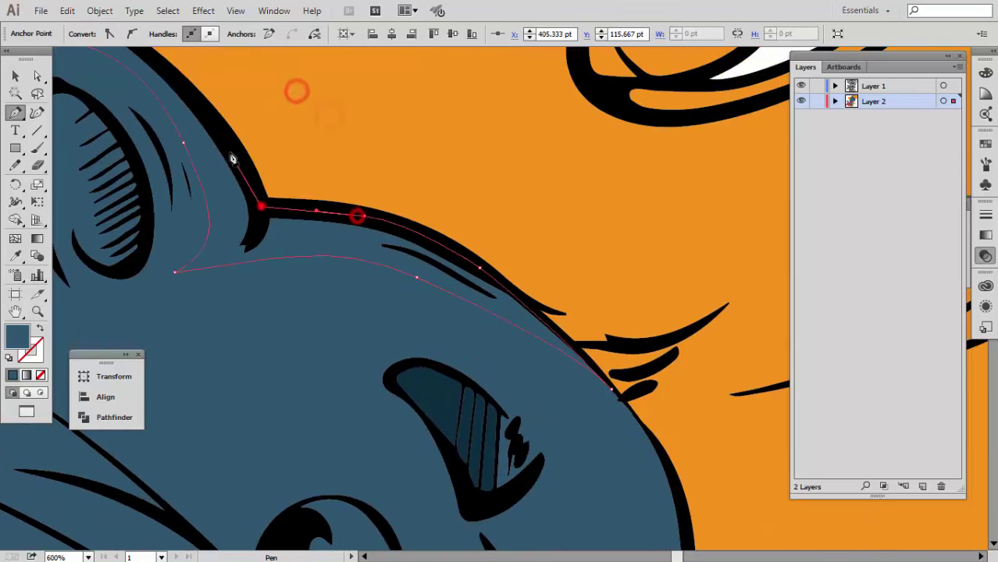
pyautogui.moveTo(262, 205); pyautogui.dragTo(208, 115)
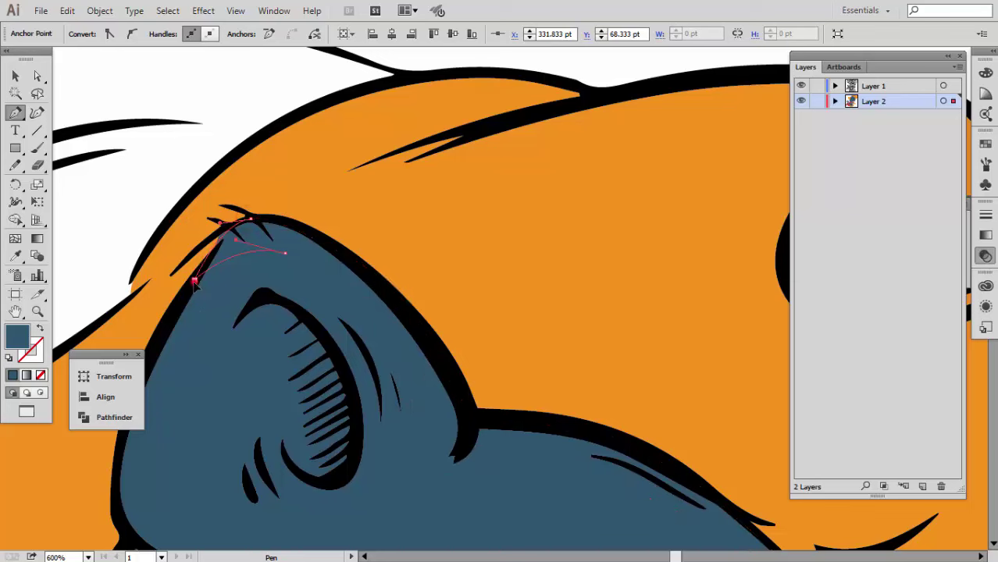
pyautogui.doubleClick(20, 343)
pyautogui.write('8FC6E5')
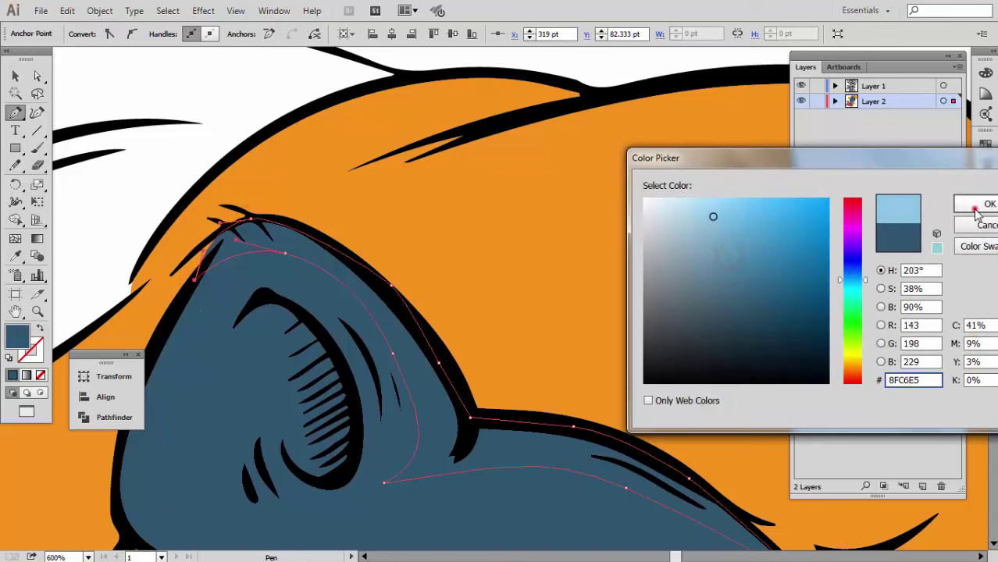
pyautogui.click(977, 213)
pyautogui.rightClick(709, 263)
pyautogui.press('Escape')
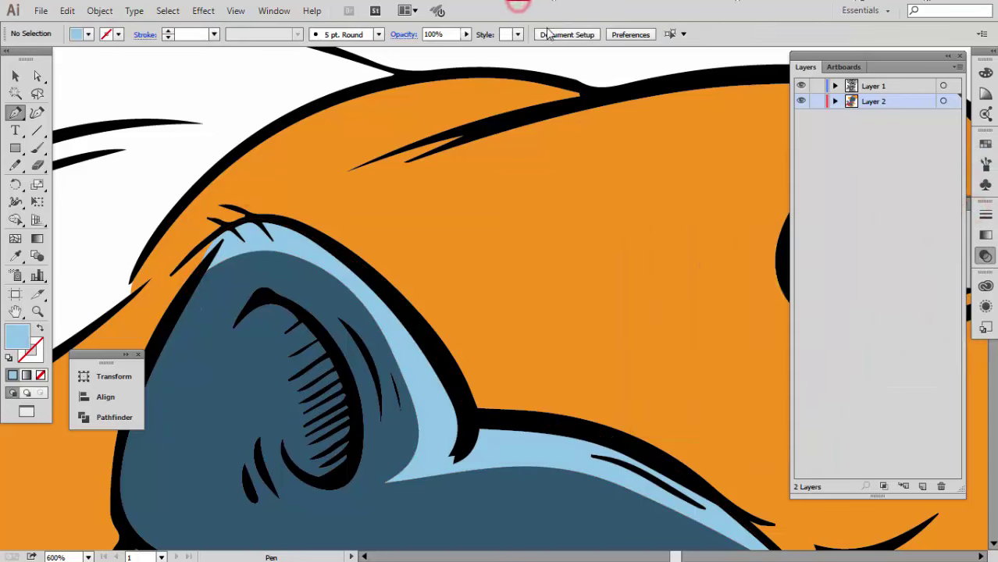
# Trace a shadow shape along the inner curve of the ear with the Pen tool
pyautogui.hotkey('ctrl', '-')
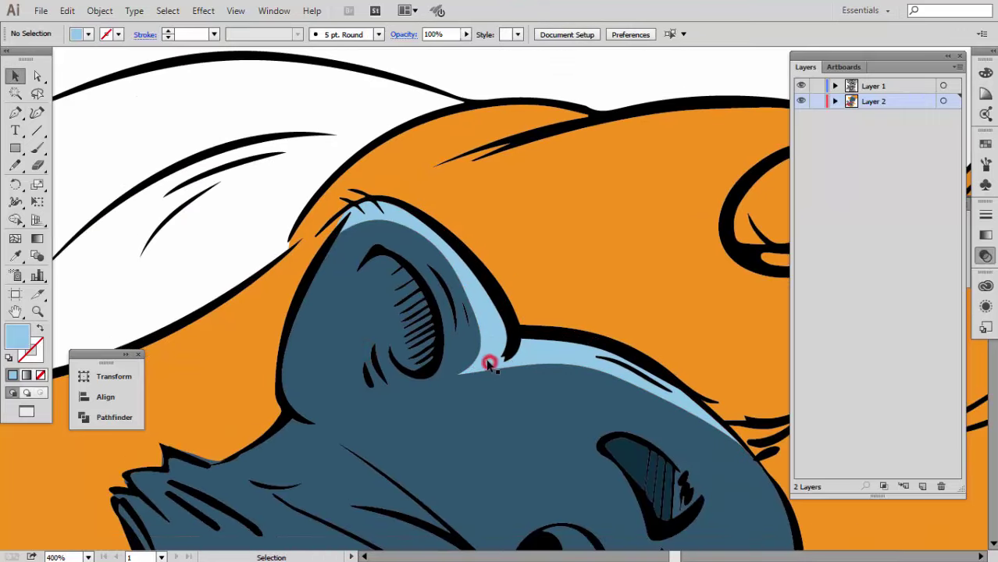
pyautogui.press('p')
pyautogui.hotkey('ctrl', '+')
pyautogui.hotkey('ctrl', '+')
pyautogui.click(328, 266)
pyautogui.click(384, 239)
pyautogui.click(465, 328)
pyautogui.moveTo(482, 467); pyautogui.dragTo(452, 489)
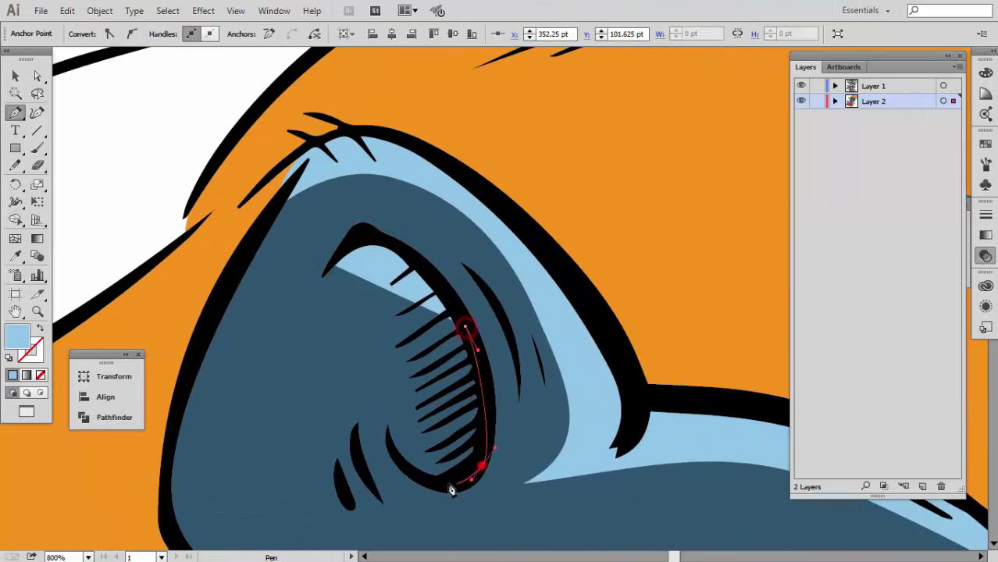
pyautogui.click(384, 440)
pyautogui.moveTo(343, 348); pyautogui.dragTo(359, 319)
pyautogui.moveTo(334, 242); pyautogui.dragTo(319, 245)
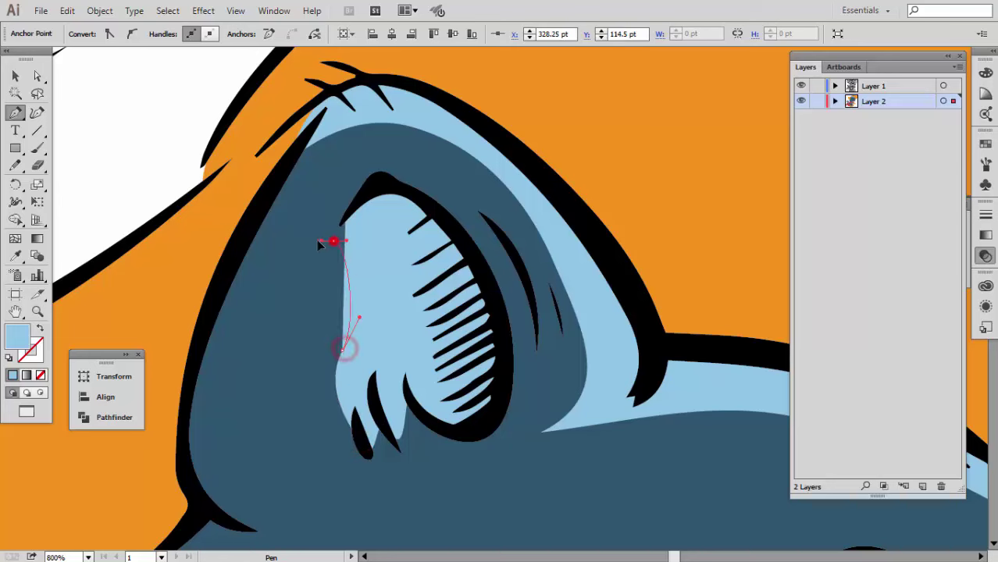
pyautogui.press('v')
# Fill the inner ear shape with the cat's dark blue and zoom out to the whole head
pyautogui.click(269, 297)
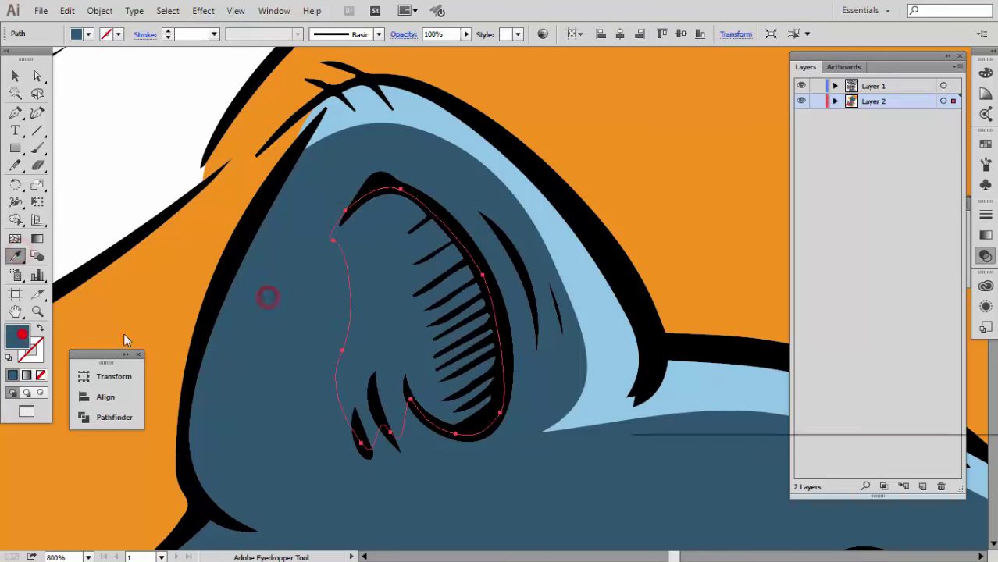
pyautogui.doubleClick(19, 334)
pyautogui.click(977, 204)
pyautogui.press('v')
pyautogui.hotkey('ctrl', 'shift', 'a')
pyautogui.hotkey('ctrl', '-')
pyautogui.hotkey('ctrl', '-')
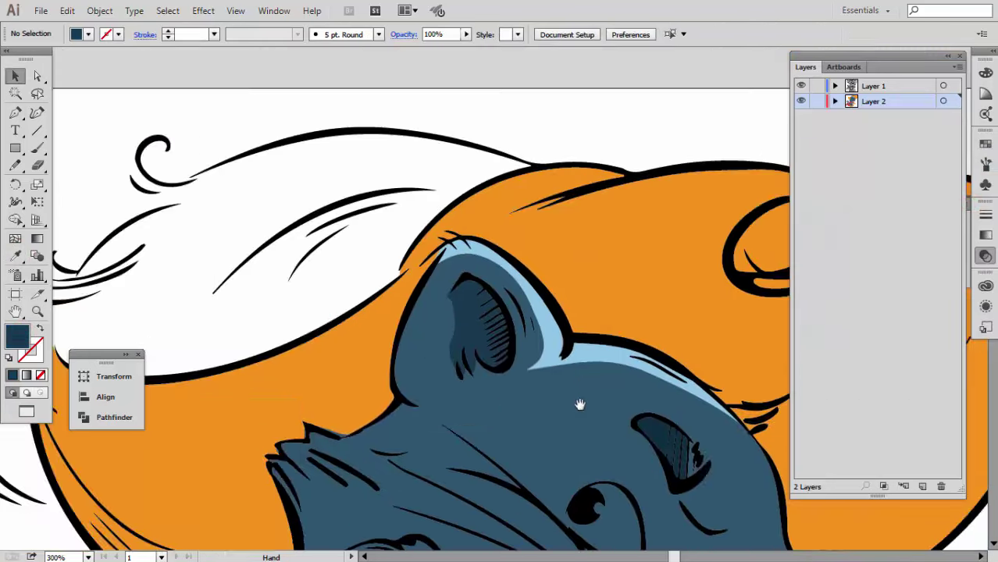
pyautogui.hotkey('ctrl', '-')
pyautogui.hotkey('ctrl', '-')
# Start the dark shadow path at the mouth corner and run it along the whisker stroke
pyautogui.hotkey('ctrl', '+')
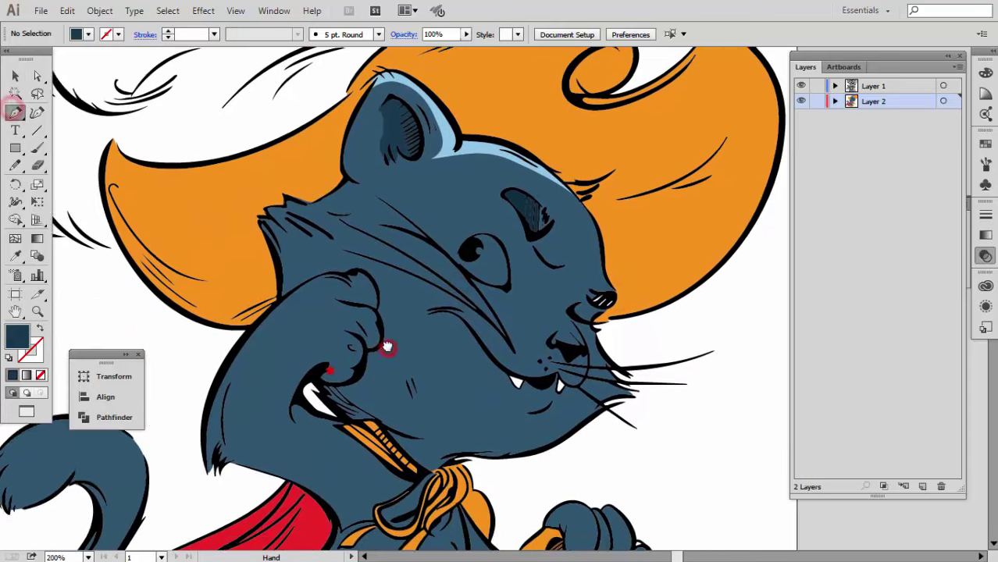
pyautogui.hotkey('ctrl', '+')
pyautogui.hotkey('ctrl', '+')
pyautogui.hotkey('ctrl', '+')
pyautogui.click(507, 271)
pyautogui.moveTo(566, 305); pyautogui.dragTo(585, 330)
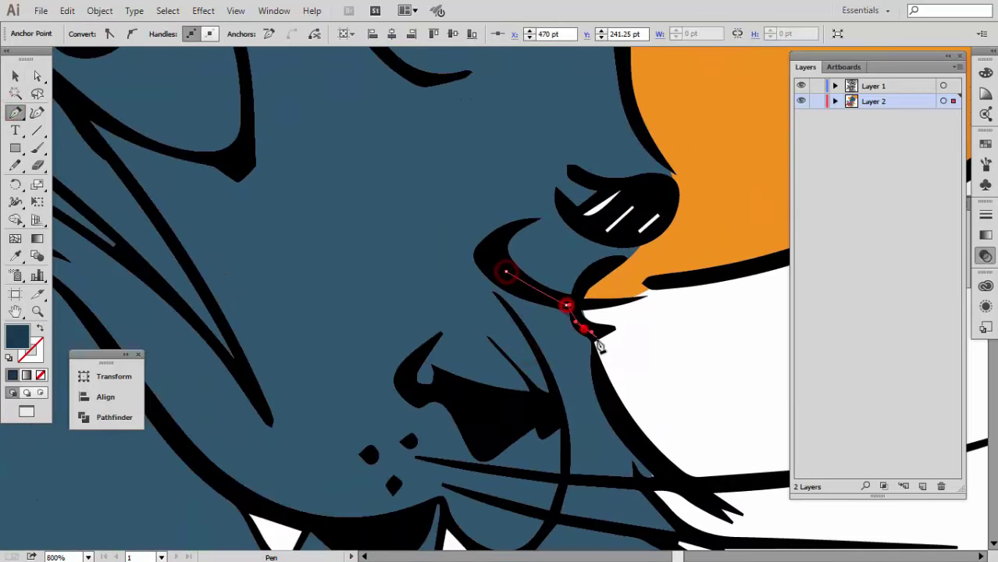
pyautogui.scroll(-3, 599, 357)
pyautogui.hotkey('ctrl', '+')
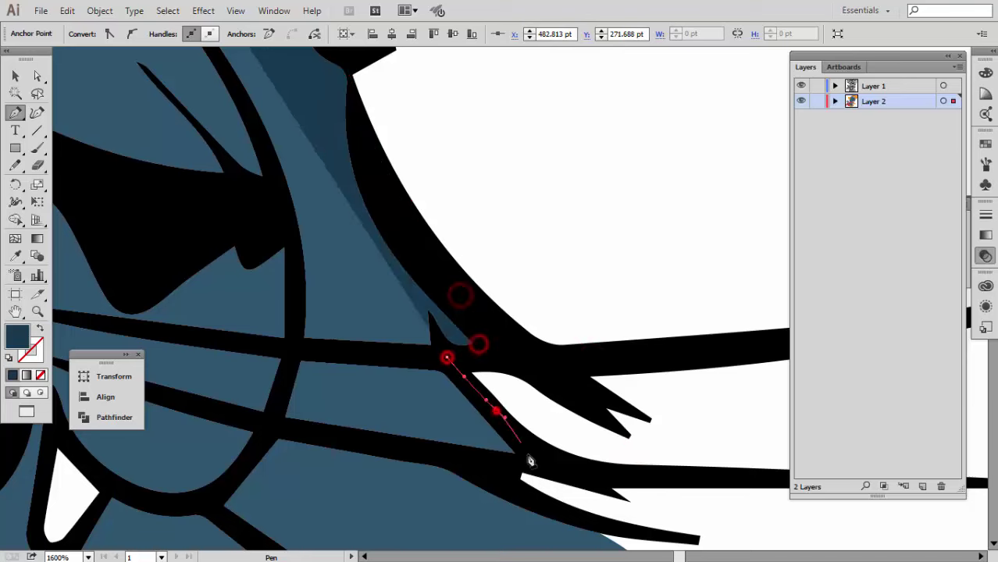
pyautogui.moveTo(491, 340); pyautogui.dragTo(500, 360)
pyautogui.click(569, 384)
pyautogui.moveTo(641, 451); pyautogui.dragTo(653, 422)
pyautogui.click(449, 466)
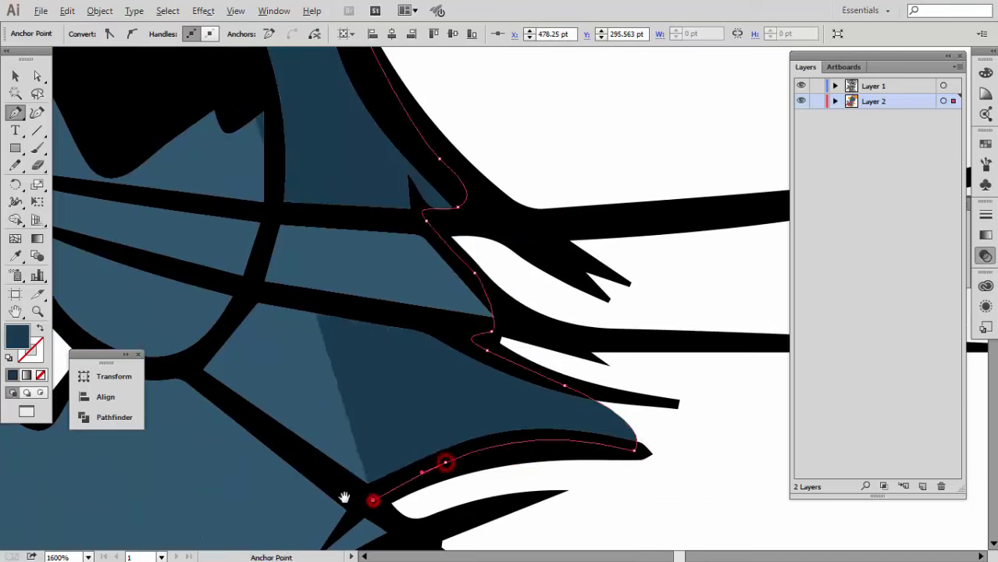
pyautogui.click(374, 501)
pyautogui.hotkey('ctrl', '-')
# Continue the shadow path along the lower jaw, chin outline and up the cheek
pyautogui.click(610, 451)
pyautogui.hotkey('ctrl', '-')
pyautogui.click(598, 338)
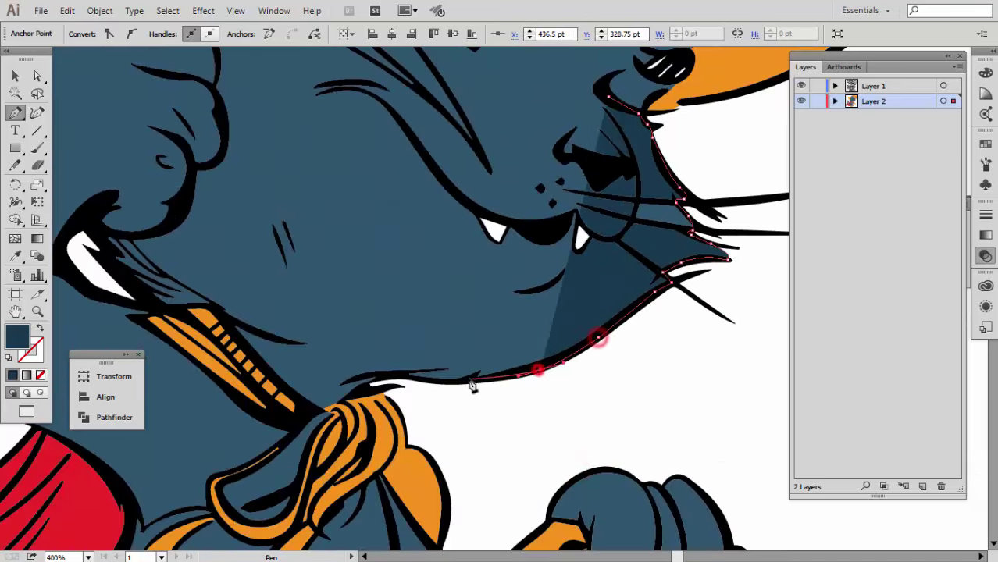
pyautogui.moveTo(446, 382); pyautogui.dragTo(428, 383)
pyautogui.click(388, 374)
pyautogui.scroll(3, 368, 388)
pyautogui.click(352, 383)
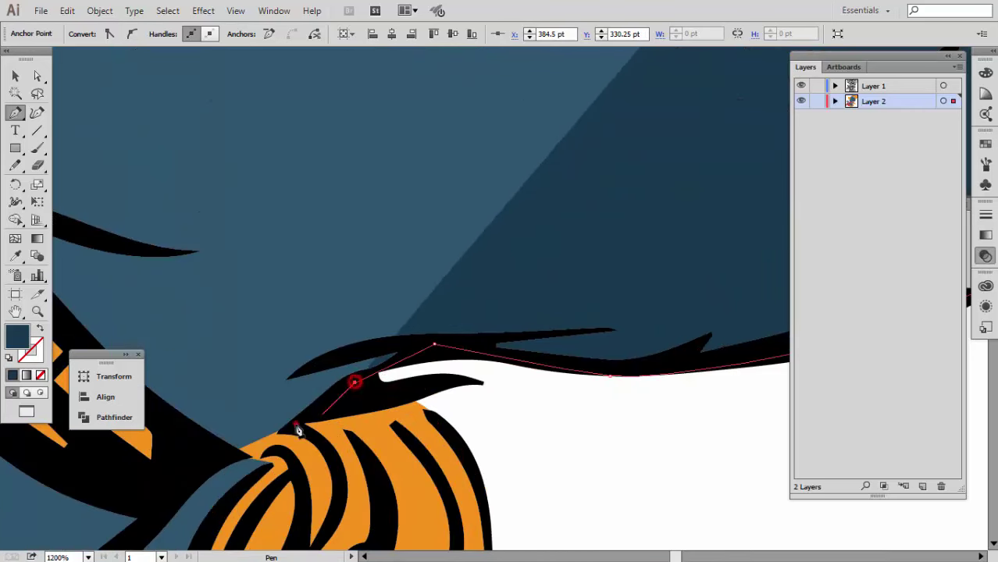
pyautogui.click(296, 424)
pyautogui.scroll(-3, 295, 424)
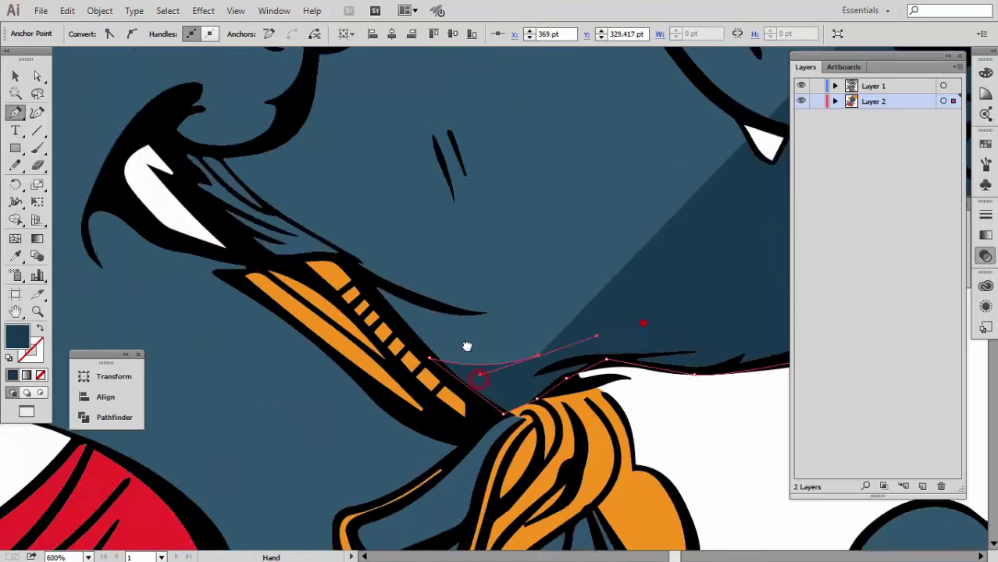
pyautogui.moveTo(480, 355); pyautogui.dragTo(506, 358)
pyautogui.moveTo(657, 290); pyautogui.dragTo(685, 272)
pyautogui.moveTo(714, 232); pyautogui.dragTo(542, 373)
pyautogui.click(506, 332)
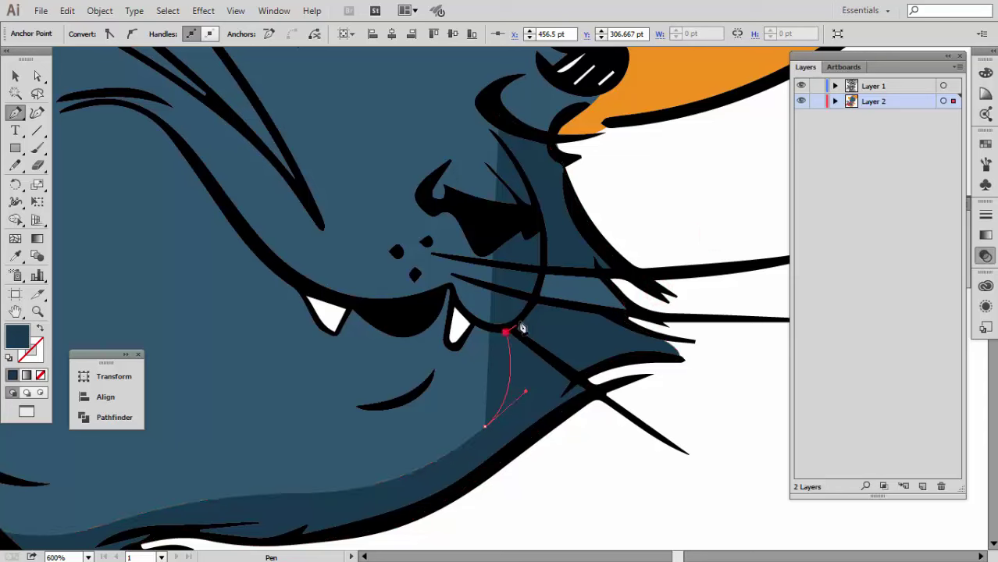
pyautogui.moveTo(533, 302); pyautogui.dragTo(551, 260)
pyautogui.click(545, 238)
pyautogui.scroll(1, 544, 238)
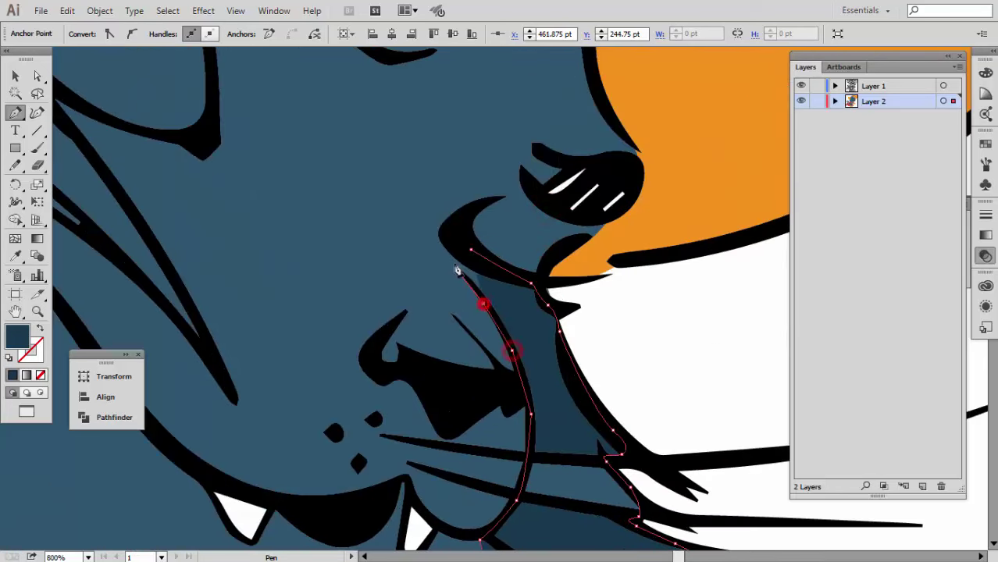
# Close the jaw shadow shape, deselect it, and bring the lower face into view
pyautogui.press('v')
pyautogui.click(470, 245)
pyautogui.scroll(-3, 470, 245)
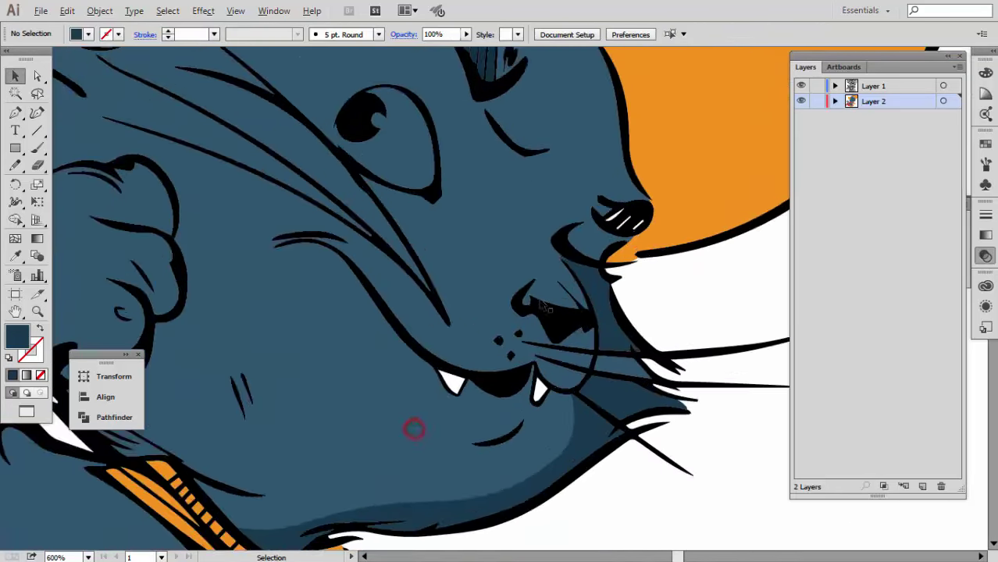
pyautogui.scroll(2, 298, 244)
pyautogui.moveTo(298, 243); pyautogui.dragTo(300, 333)
# Trace a light-blue highlight along the mouth line, under the tooth and up the cheek
pyautogui.scroll(1, 453, 229)
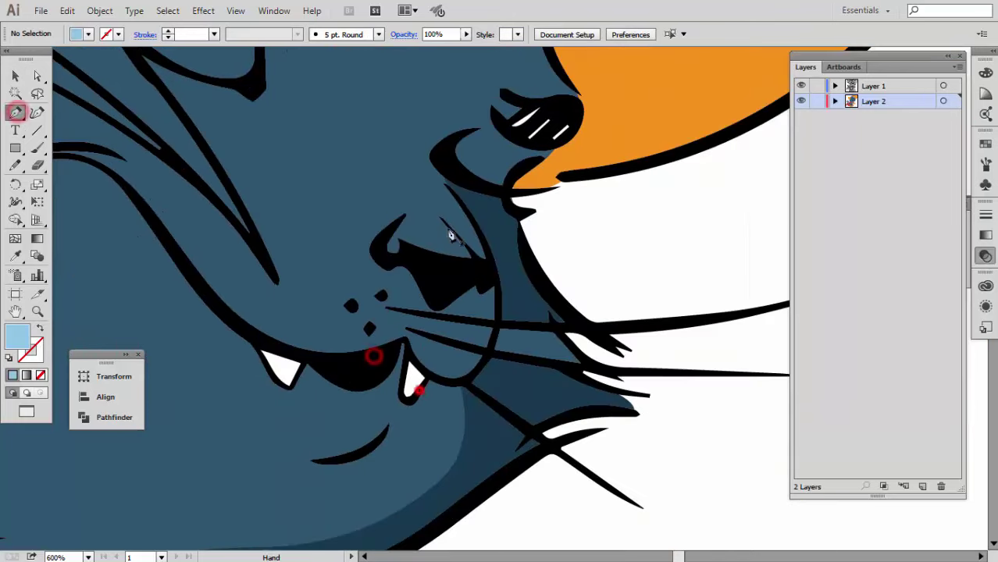
pyautogui.moveTo(430, 157); pyautogui.dragTo(455, 201)
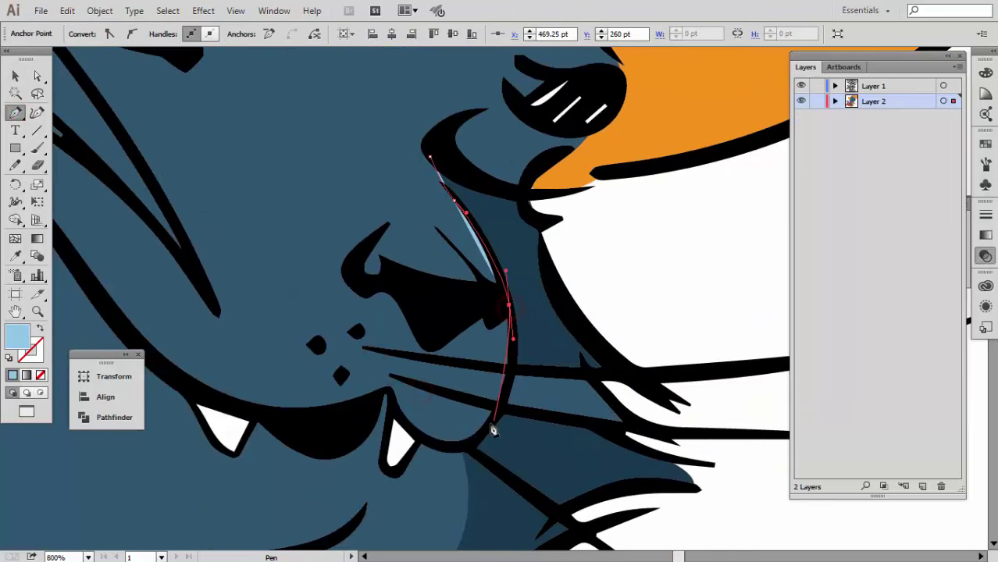
pyautogui.moveTo(493, 430); pyautogui.dragTo(419, 437)
pyautogui.click(389, 389)
pyautogui.moveTo(305, 411); pyautogui.dragTo(264, 414)
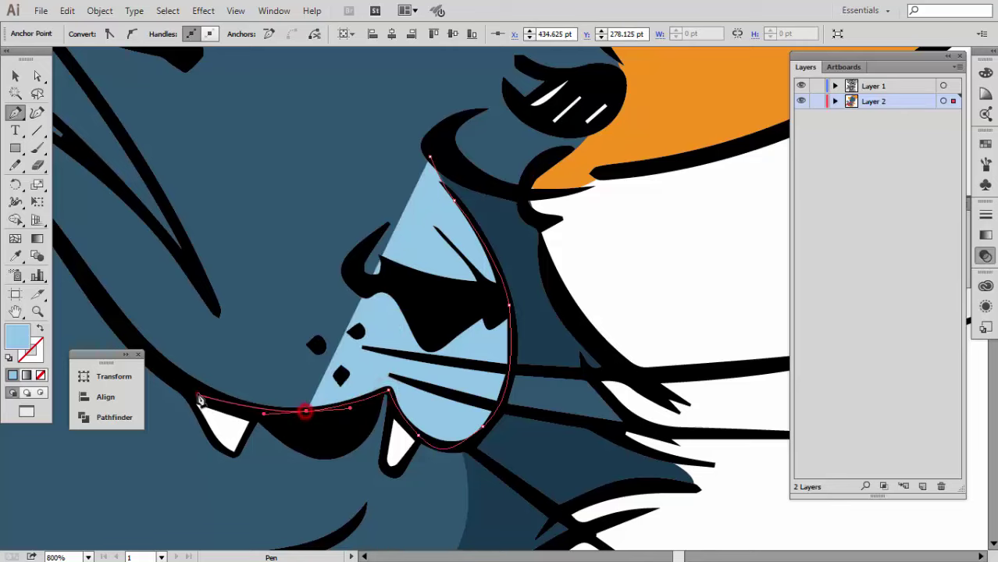
pyautogui.moveTo(200, 400); pyautogui.dragTo(357, 469)
pyautogui.moveTo(280, 394); pyautogui.dragTo(157, 247)
pyautogui.click(149, 231)
pyautogui.click(102, 215)
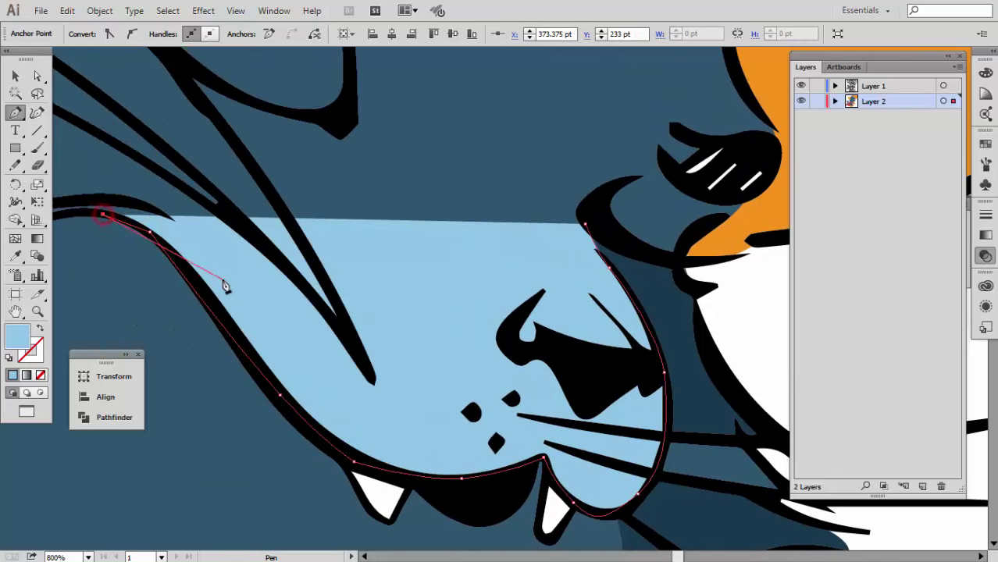
# Bring the highlight back along the mouth around the tooth, close it and deselect
pyautogui.moveTo(289, 388); pyautogui.dragTo(291, 390)
pyautogui.click(384, 451)
pyautogui.click(543, 445)
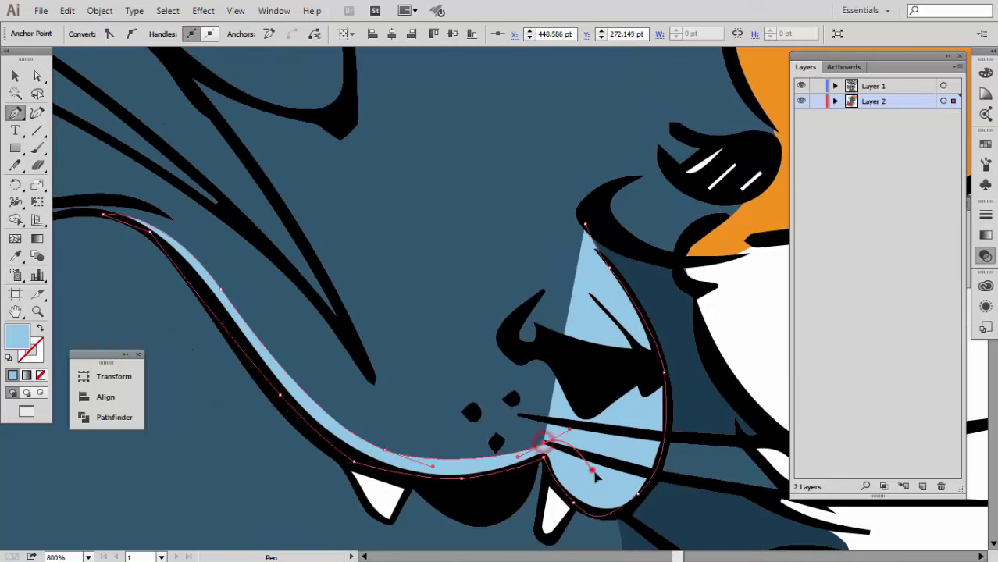
pyautogui.moveTo(591, 469); pyautogui.dragTo(648, 464)
pyautogui.click(652, 444)
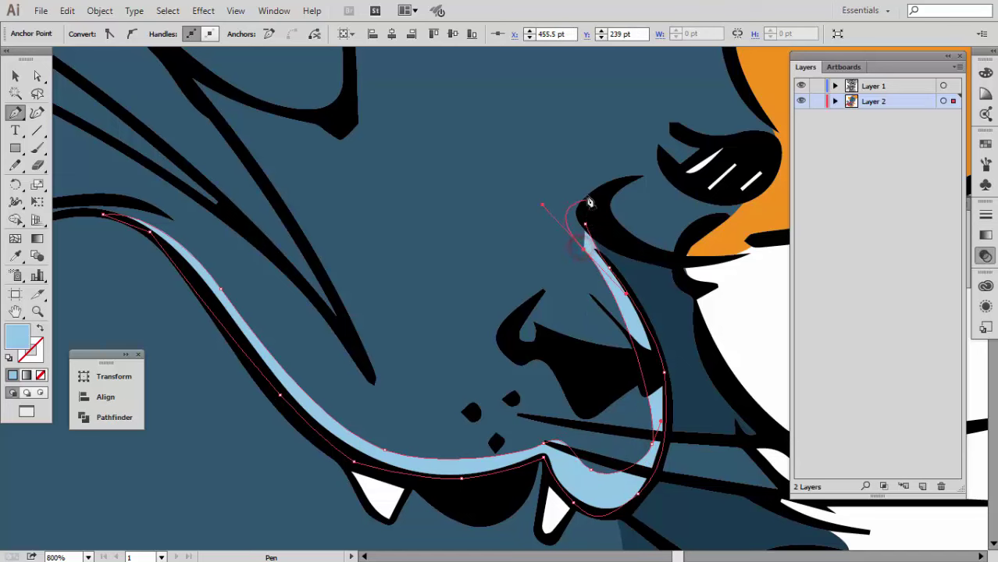
pyautogui.moveTo(606, 186); pyautogui.dragTo(587, 228)
pyautogui.hotkey('ctrl', 'shift', 'a')
pyautogui.hotkey('ctrl', '-')
pyautogui.hotkey('ctrl', '-')
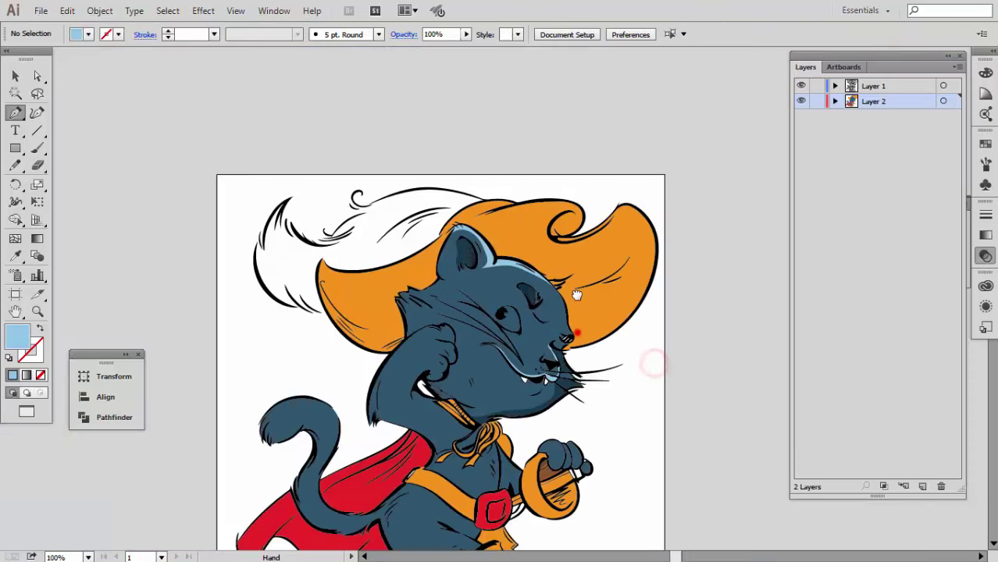
# Draw a light-blue fill shape inside the eye around the pupil and deselect it
pyautogui.hotkey('ctrl', '+')
pyautogui.hotkey('ctrl', '+')
pyautogui.hotkey('ctrl', '+')
pyautogui.hotkey('ctrl', '+')
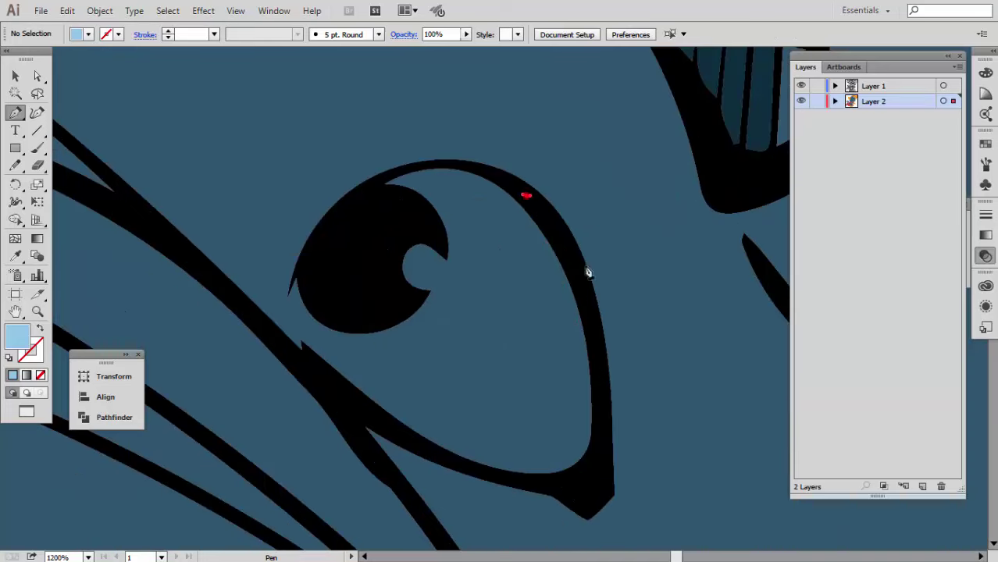
pyautogui.click(598, 382)
pyautogui.moveTo(578, 483); pyautogui.dragTo(573, 488)
pyautogui.click(500, 475)
pyautogui.click(334, 400)
pyautogui.click(307, 356)
pyautogui.moveTo(297, 264); pyautogui.dragTo(324, 208)
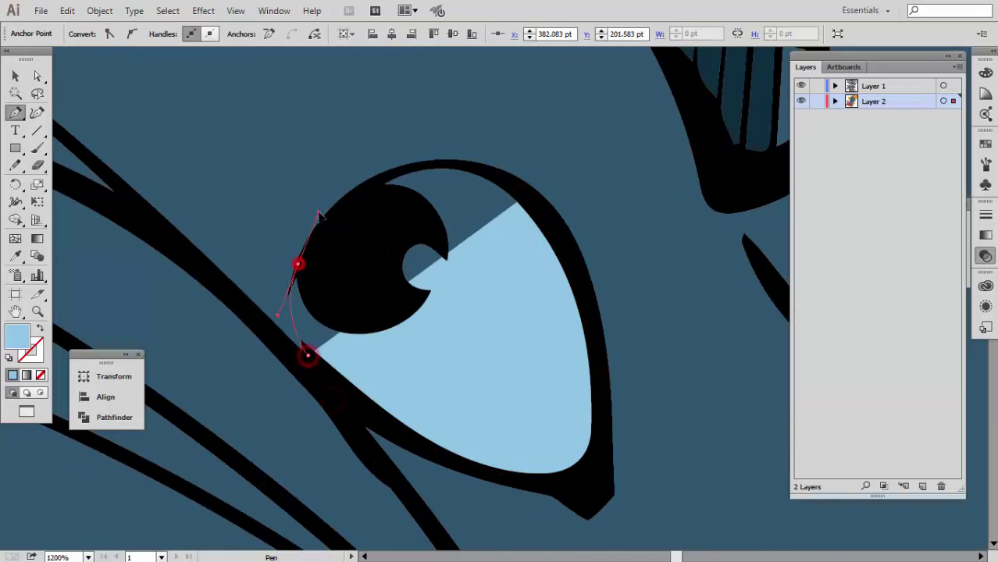
pyautogui.hotkey('ctrl', 'shift', 'a')
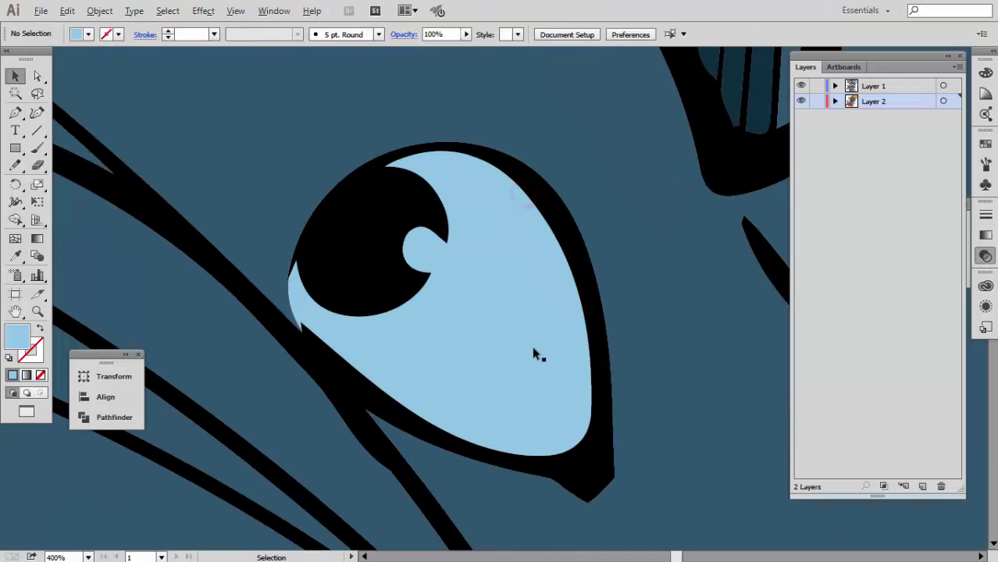
pyautogui.hotkey('ctrl', '-')
pyautogui.hotkey('ctrl', '-')
pyautogui.hotkey('ctrl', '-')
pyautogui.press('v')
# Begin a light-blue highlight curve on the cat's fist with the Pen tool
pyautogui.press('p')
pyautogui.hotkey('ctrl', '+')
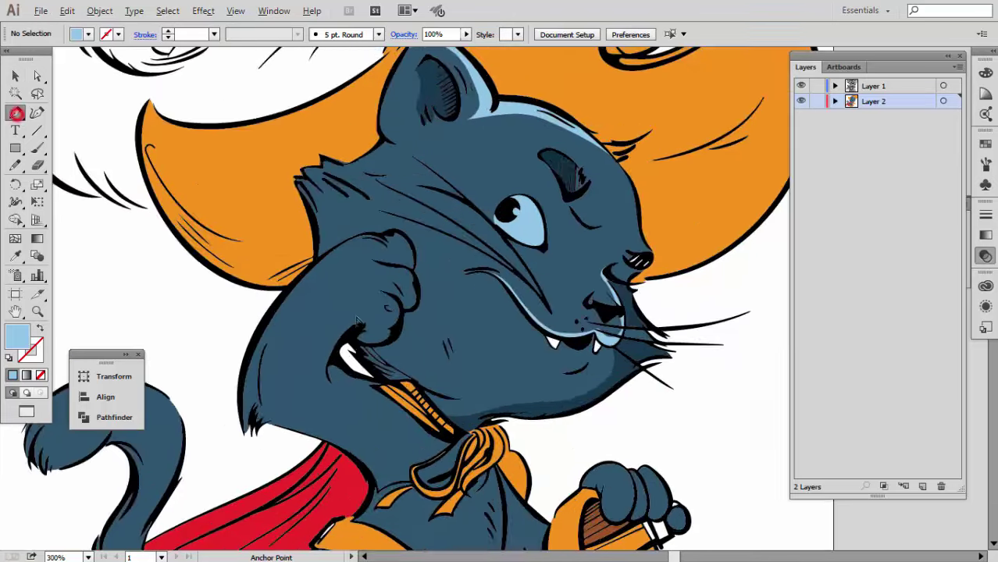
pyautogui.hotkey('ctrl', '+')
pyautogui.hotkey('ctrl', '+')
pyautogui.hotkey('ctrl', '+')
pyautogui.moveTo(451, 144); pyautogui.dragTo(405, 141)
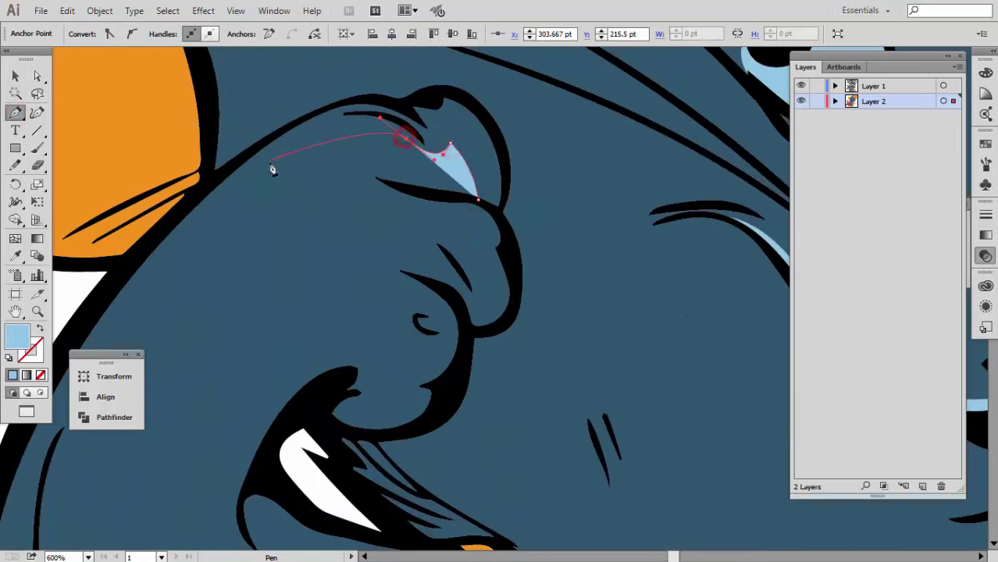
# Trace a zigzag fur highlight edge down the cat's raised arm with the Pen tool
pyautogui.scroll(-3, 272, 168)
pyautogui.click(355, 150)
pyautogui.click(290, 212)
pyautogui.click(305, 241)
pyautogui.click(256, 268)
pyautogui.moveTo(316, 222); pyautogui.dragTo(347, 209)
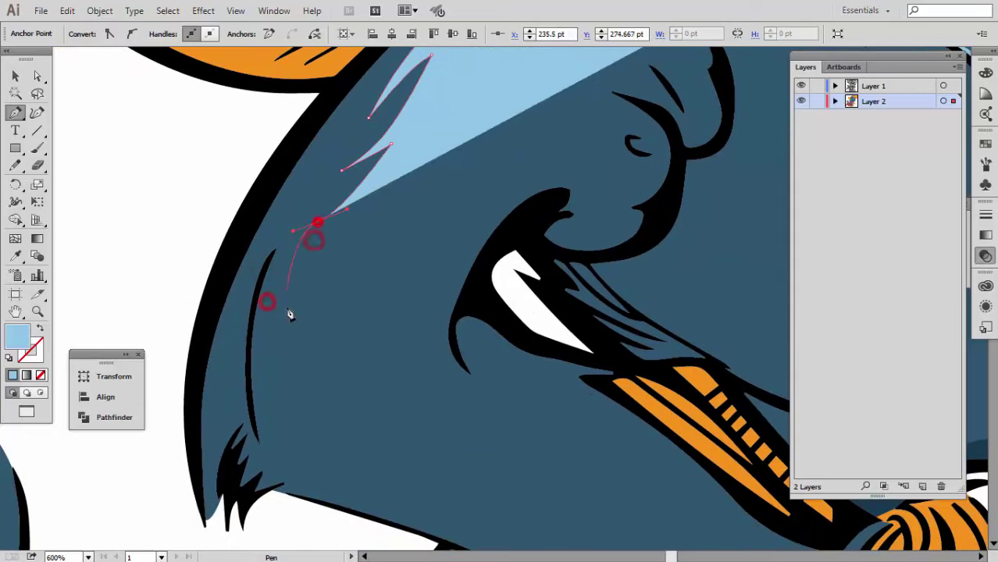
pyautogui.click(289, 314)
pyautogui.moveTo(281, 382); pyautogui.dragTo(314, 361)
# Continue the arm highlight along the outline and finish the shape
pyautogui.scroll(-3, 333, 347)
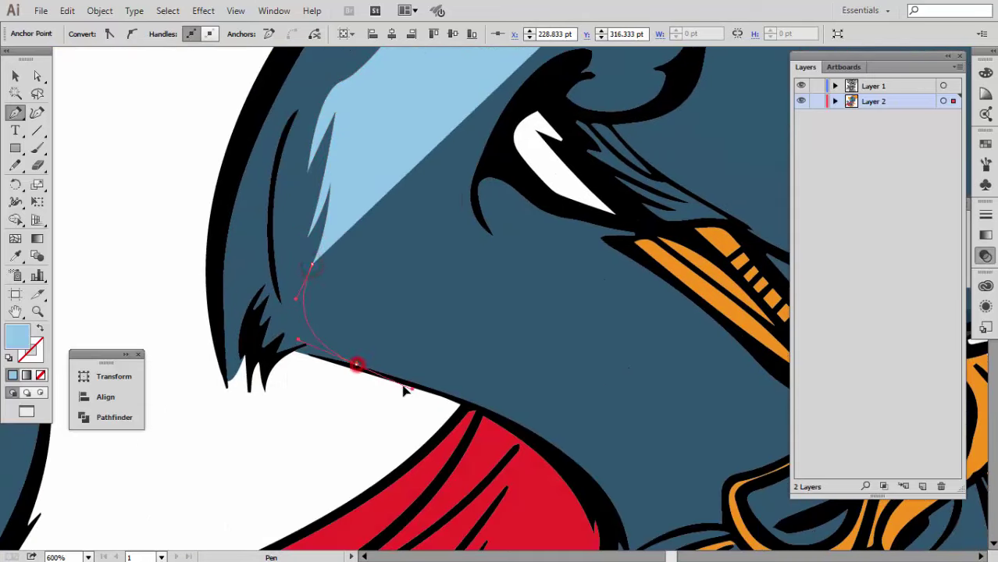
pyautogui.click(267, 357)
pyautogui.click(226, 372)
pyautogui.moveTo(223, 320); pyautogui.dragTo(223, 390)
pyautogui.moveTo(226, 250)
pyautogui.mouseDown()
pyautogui.moveTo(228, 392)
pyautogui.moveTo(311, 284)
pyautogui.mouseUp()
pyautogui.hotkey('ctrl', '+')
pyautogui.moveTo(396, 253); pyautogui.dragTo(469, 210)
pyautogui.moveTo(600, 216); pyautogui.dragTo(655, 219)
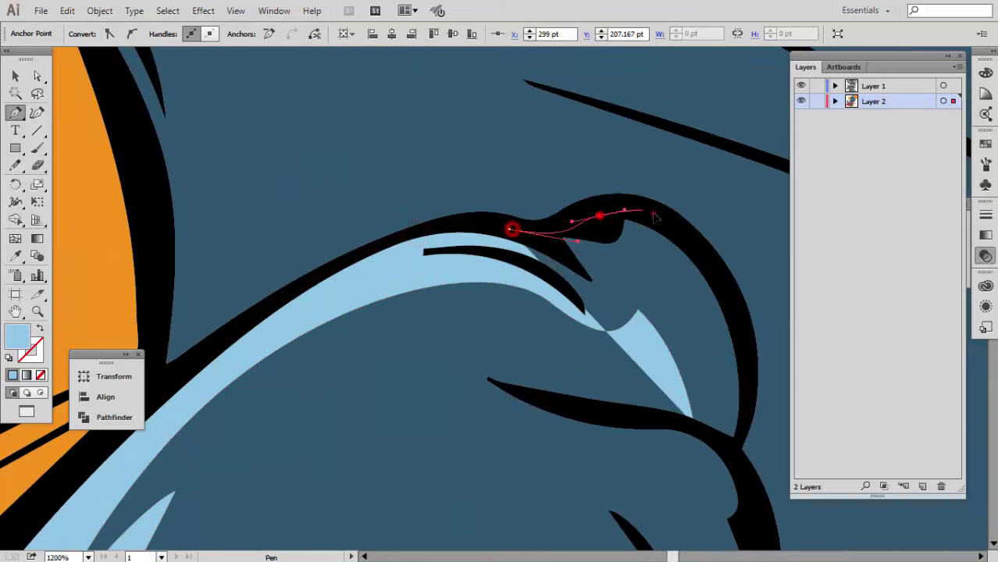
pyautogui.hotkey('ctrl', '-')
pyautogui.hotkey('ctrl', '-')
pyautogui.moveTo(580, 379); pyautogui.dragTo(541, 357)
pyautogui.keyDown('ctrl'); pyautogui.click(417, 357); pyautogui.keyUp('ctrl')
# Start a light-blue highlight path at the cat's ear with spiked fur anchors
pyautogui.hotkey('ctrl', '-')
pyautogui.hotkey('ctrl', '-')
pyautogui.hotkey('ctrl', '-')
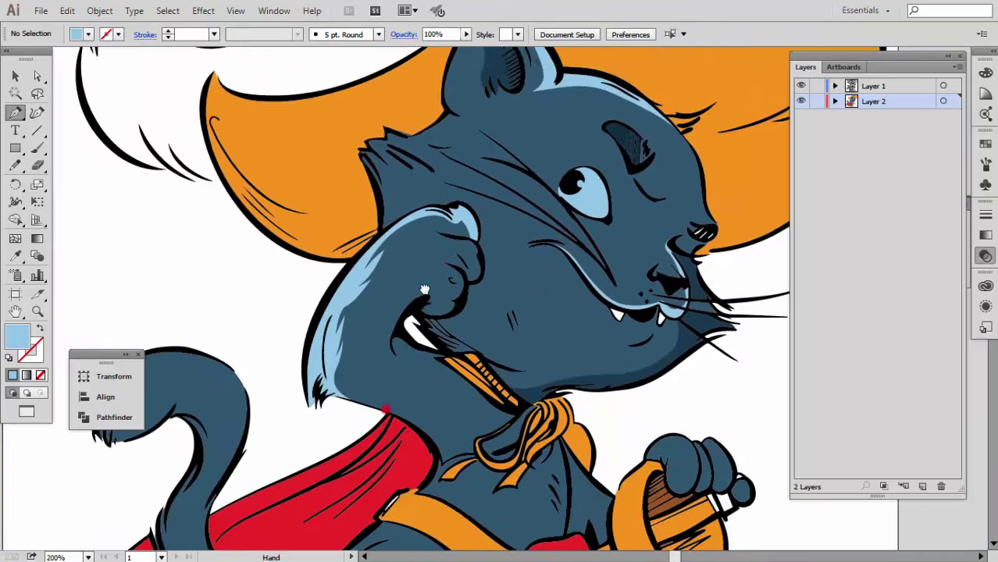
pyautogui.hotkey('ctrl', '-')
pyautogui.hotkey('ctrl', '-')
pyautogui.hotkey('ctrl', '+')
pyautogui.hotkey('ctrl', '+')
pyautogui.hotkey('ctrl', '+')
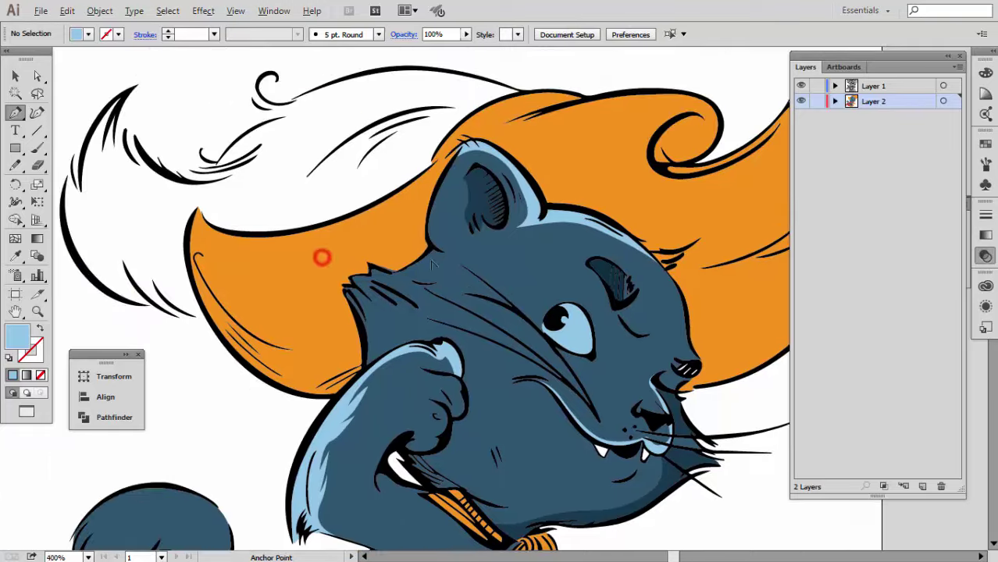
pyautogui.hotkey('ctrl', '+')
pyautogui.hotkey('ctrl', '+')
pyautogui.click(397, 218)
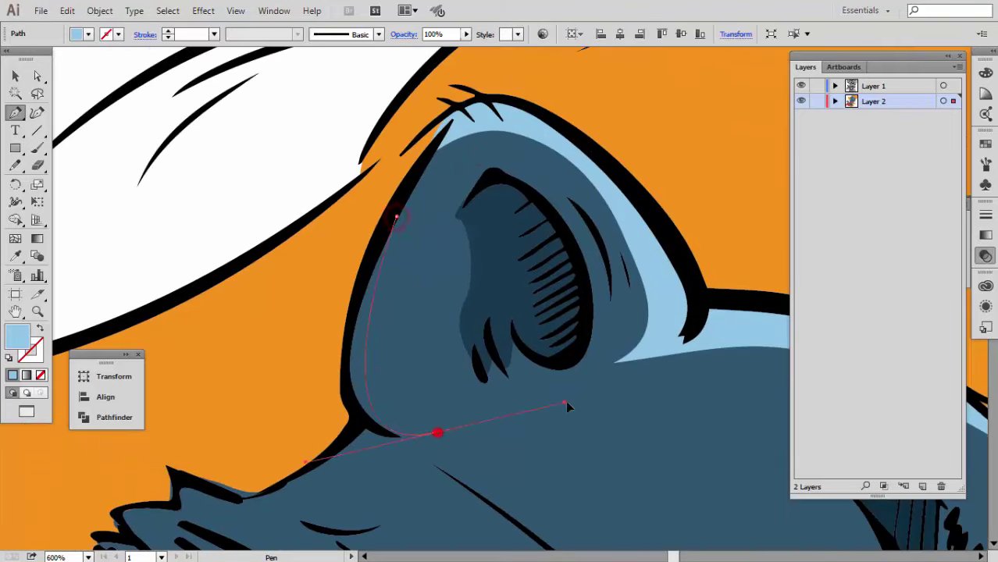
pyautogui.hotkey('ctrl', '+')
pyautogui.scroll(-3, 392, 342)
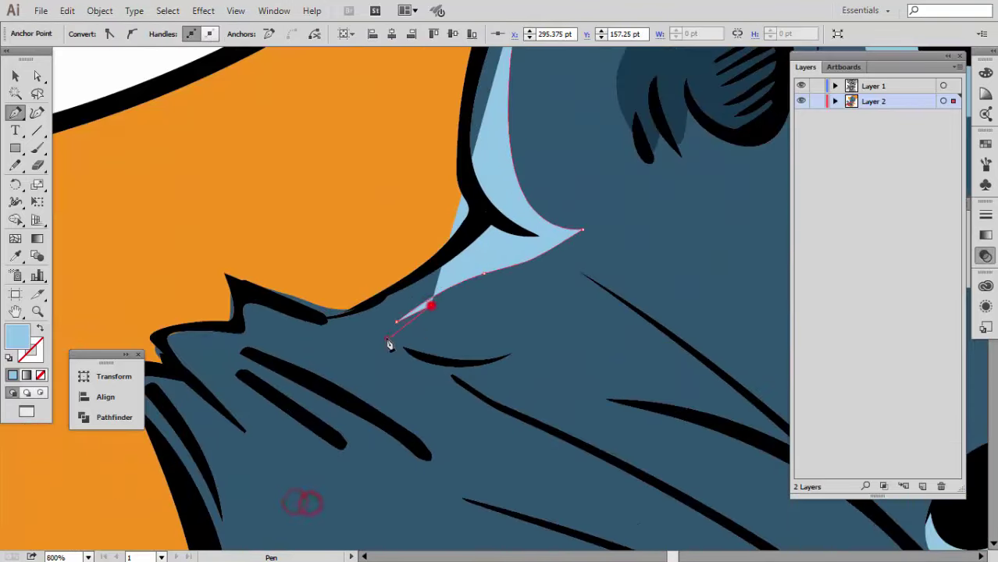
pyautogui.click(340, 415)
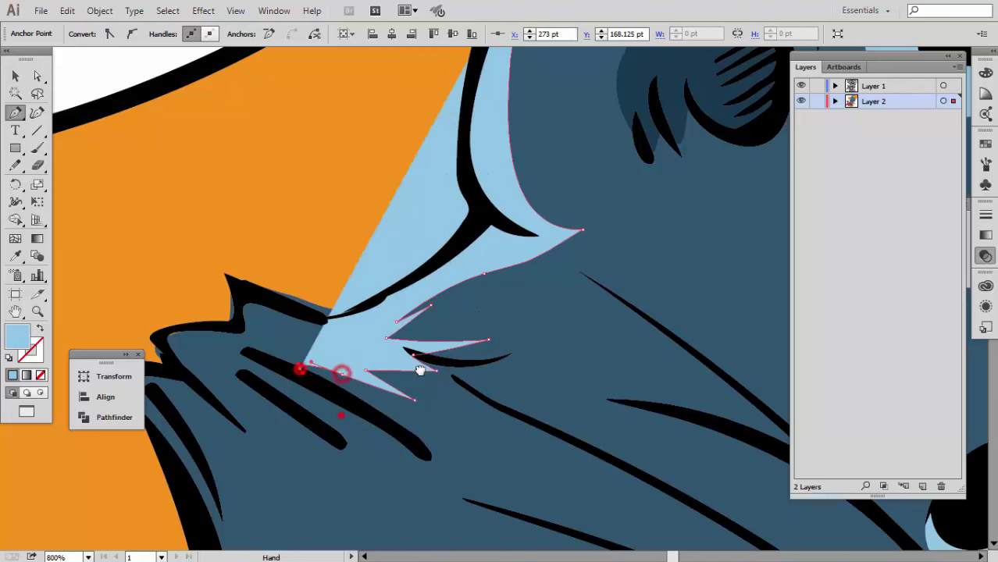
pyautogui.scroll(-3, 352, 367)
pyautogui.click(422, 362)
pyautogui.click(300, 406)
# Run the ear highlight around the fur tips and black outline, then close it
pyautogui.scroll(-3, 305, 367)
pyautogui.click(312, 418)
pyautogui.click(252, 299)
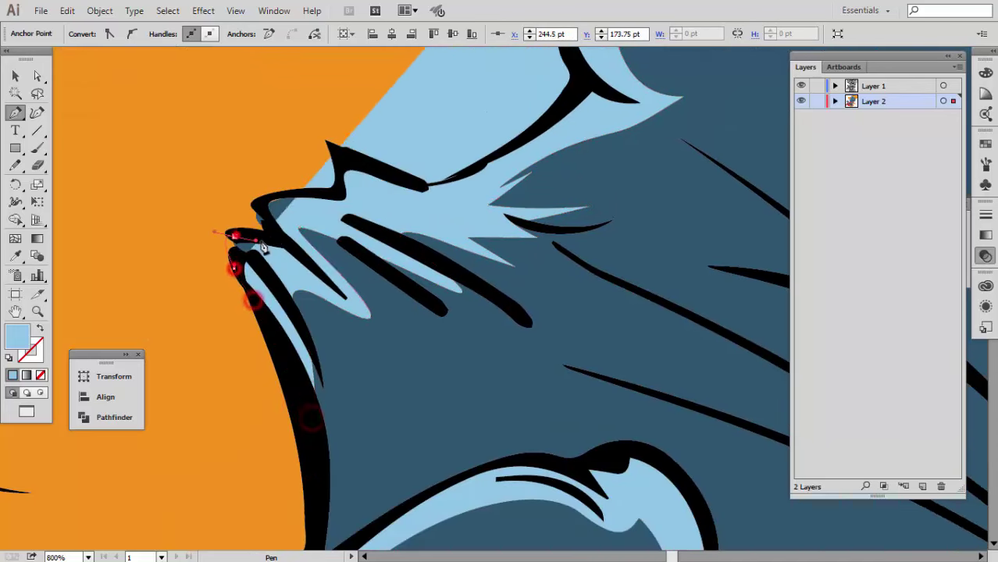
pyautogui.click(234, 236)
pyautogui.click(261, 201)
pyautogui.click(342, 166)
pyautogui.click(388, 171)
pyautogui.click(468, 173)
pyautogui.click(583, 87)
pyautogui.moveTo(582, 86); pyautogui.dragTo(516, 336)
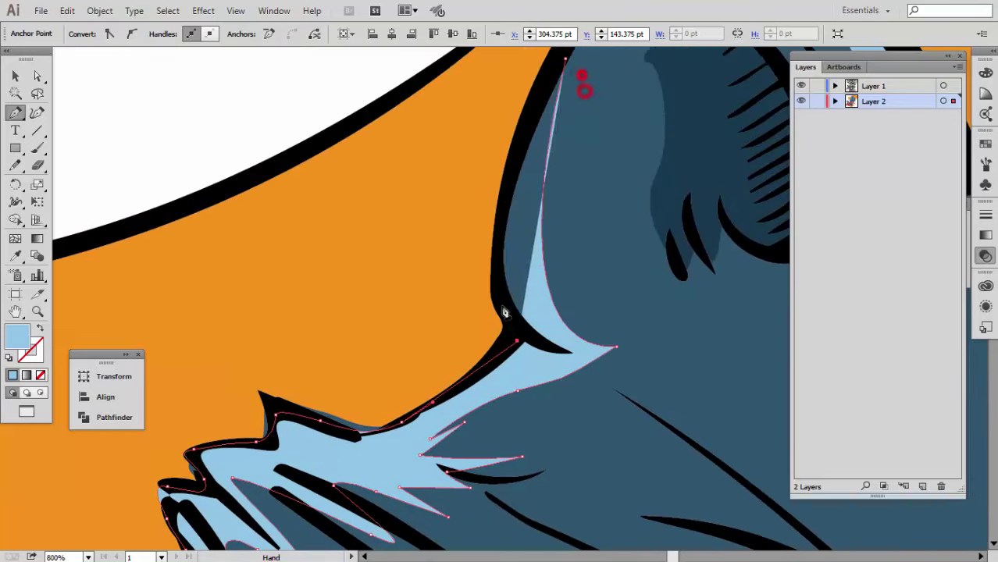
pyautogui.click(492, 285)
pyautogui.scroll(-3, 516, 180)
pyautogui.hotkey('ctrl', 'shift', 'a')
# Draw and close a curved highlight shape along the top of the curled tail
pyautogui.scroll(-3, 547, 281)
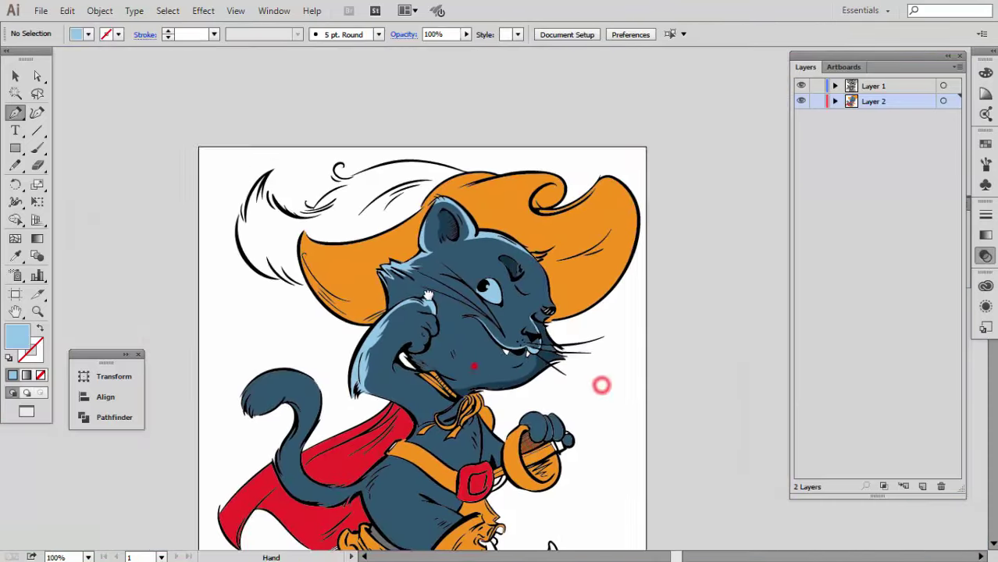
pyautogui.scroll(-1, 506, 327)
pyautogui.scroll(1, 383, 289)
pyautogui.scroll(2, 383, 289)
pyautogui.scroll(2, 383, 289)
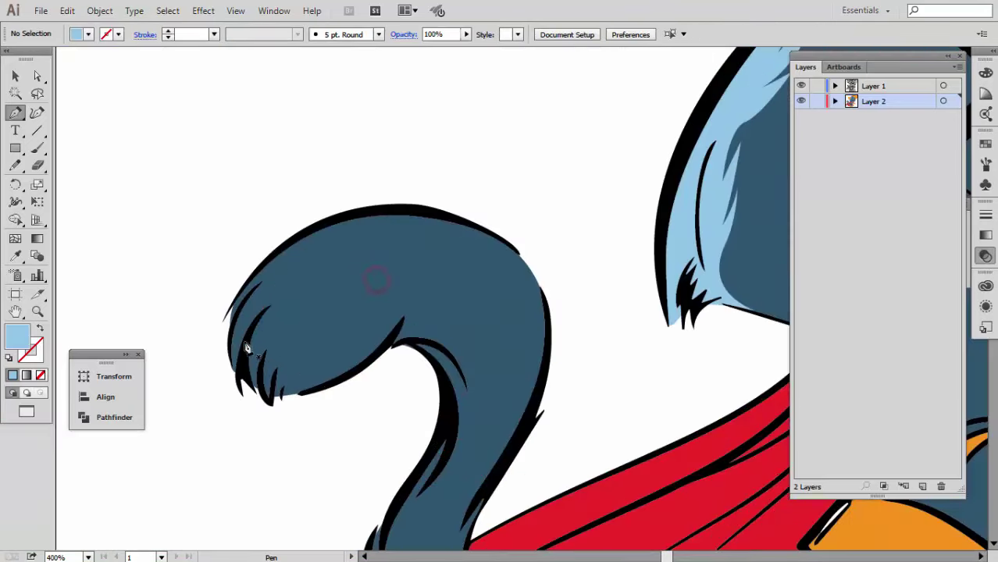
pyautogui.click(542, 295)
pyautogui.click(461, 214)
pyautogui.moveTo(344, 214); pyautogui.dragTo(393, 201)
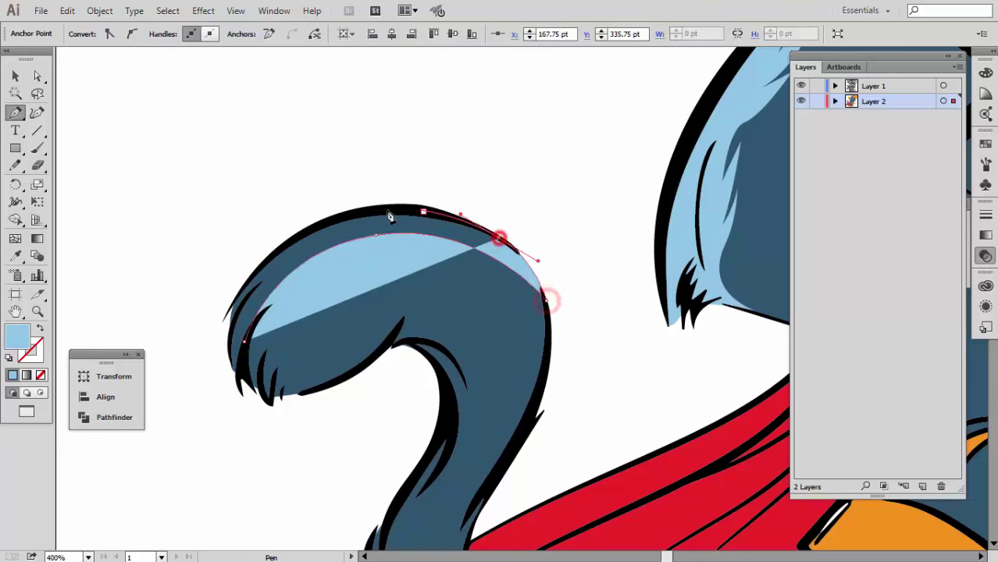
pyautogui.moveTo(254, 271); pyautogui.dragTo(243, 344)
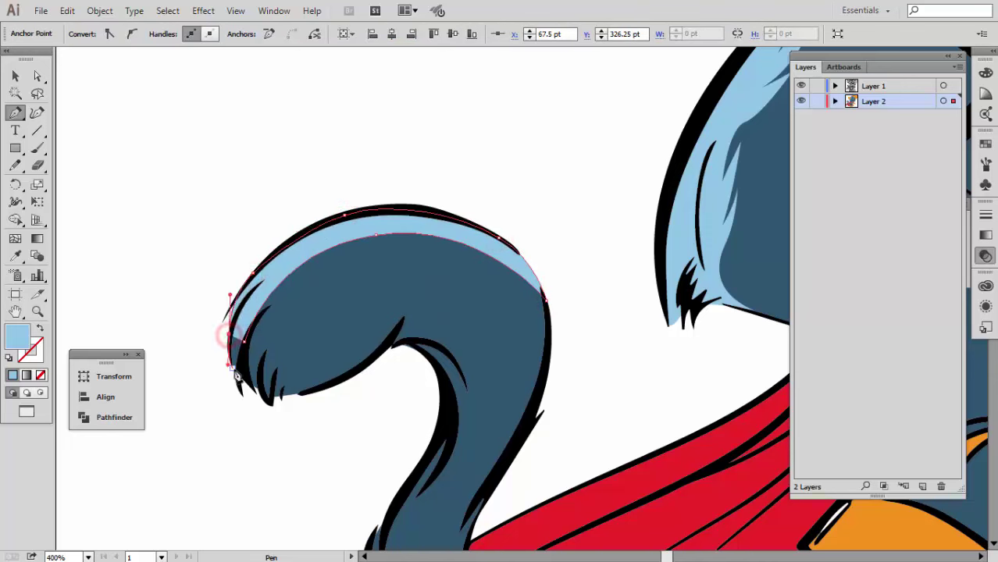
pyautogui.click(234, 371)
pyautogui.hotkey('ctrl', 'shift', 'a')
# Zoom out to the whole drawing and sample the hat's orange as the fill colour
pyautogui.hotkey('ctrl', '1')
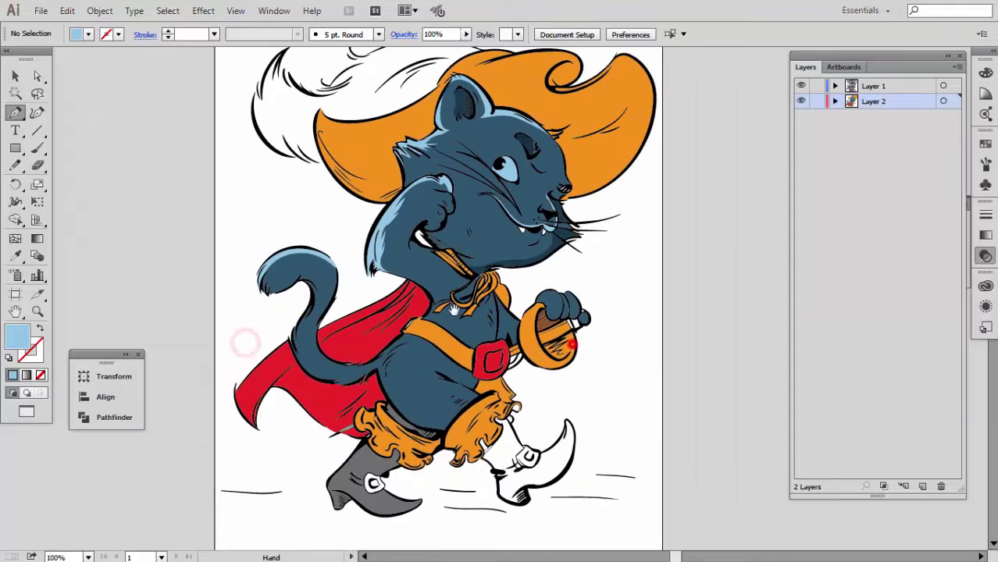
pyautogui.hotkey('ctrl', '-')
pyautogui.hotkey('ctrl', '1')
pyautogui.press('v')
pyautogui.click(593, 116)
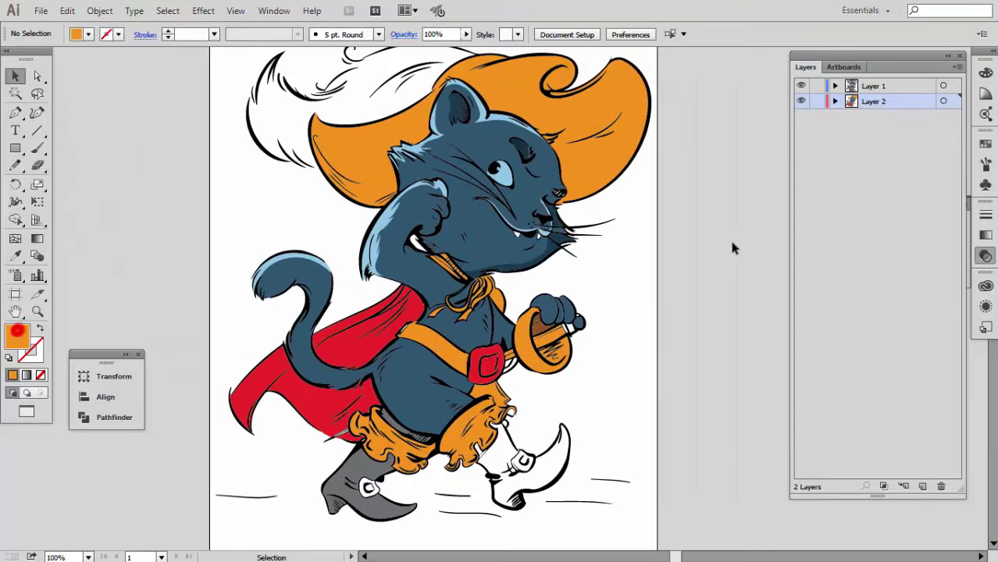
# Pen-trace a shadow shape along the right side of the hat brim to its tip
pyautogui.keyDown('ctrl'); pyautogui.click(579, 94); pyautogui.keyUp('ctrl')
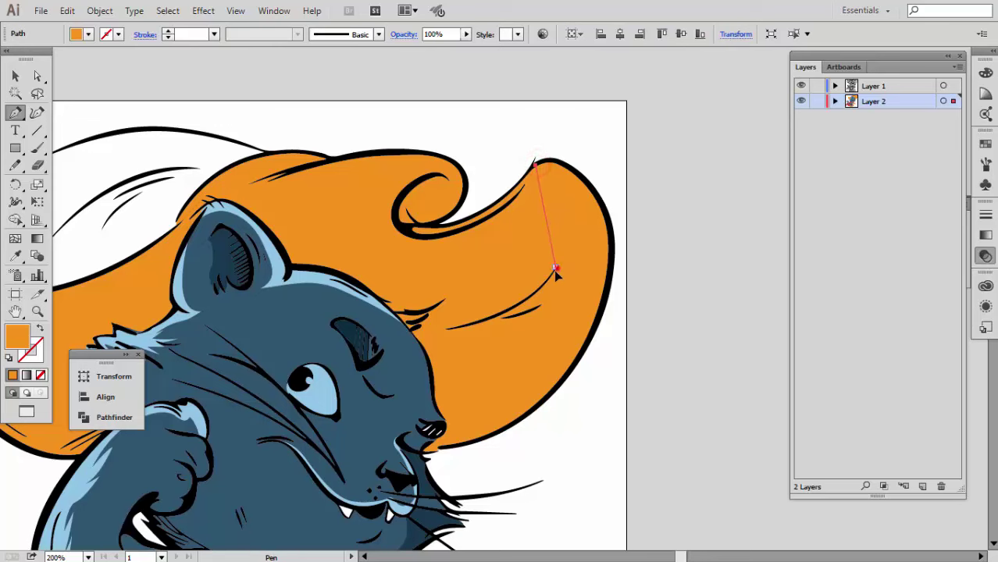
pyautogui.click(440, 324)
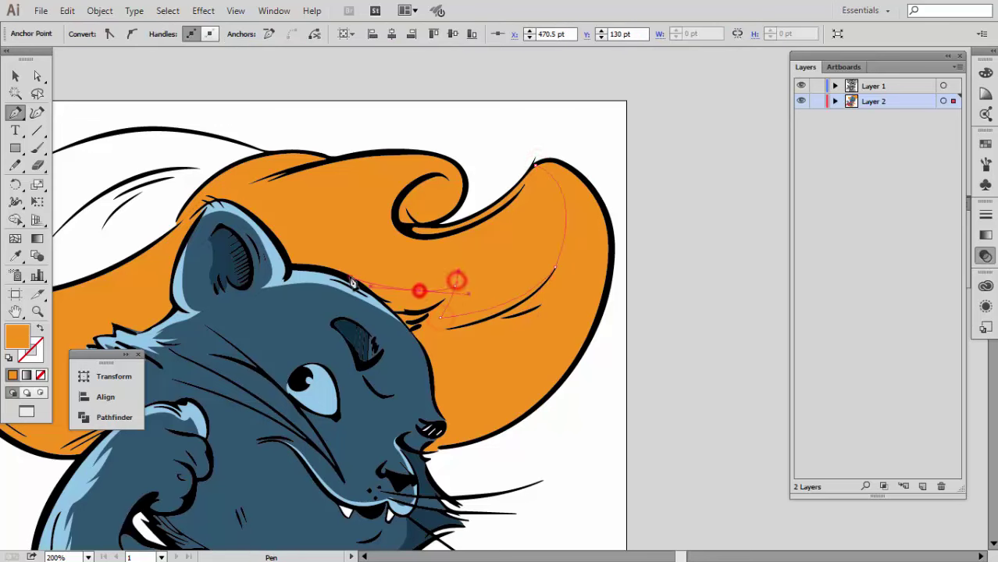
pyautogui.keyDown('ctrl'); pyautogui.click(357, 290); pyautogui.keyUp('ctrl')
pyautogui.click(490, 438)
pyautogui.keyDown('ctrl'); pyautogui.click(500, 513); pyautogui.keyUp('ctrl')
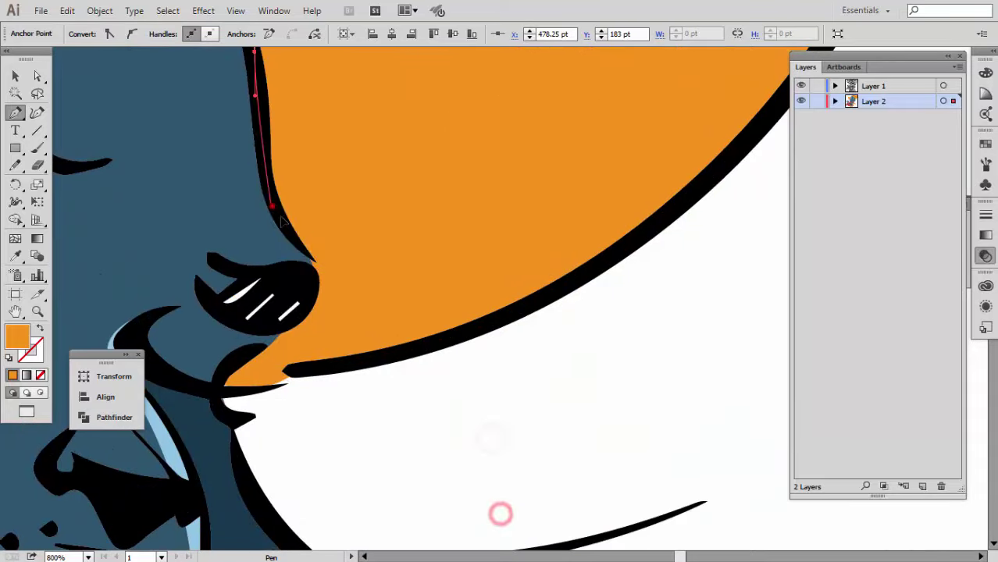
pyautogui.moveTo(224, 387)
pyautogui.mouseDown()
pyautogui.moveTo(401, 357)
pyautogui.moveTo(282, 421)
pyautogui.mouseUp()
pyautogui.moveTo(365, 357); pyautogui.dragTo(467, 246)
pyautogui.moveTo(500, 175); pyautogui.dragTo(405, 426)
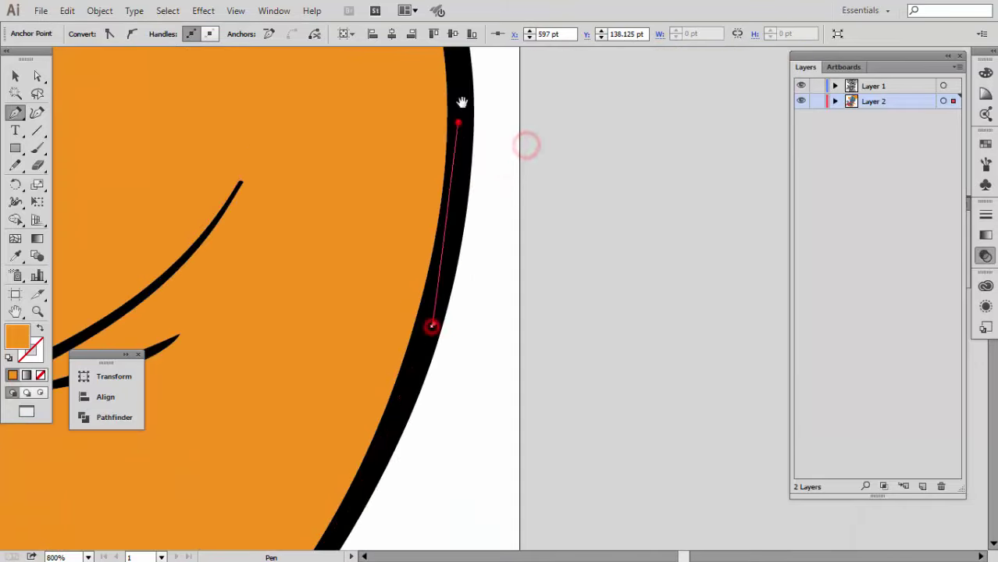
pyautogui.moveTo(462, 102); pyautogui.dragTo(478, 419)
pyautogui.click(461, 273)
pyautogui.moveTo(357, 137); pyautogui.dragTo(261, 81)
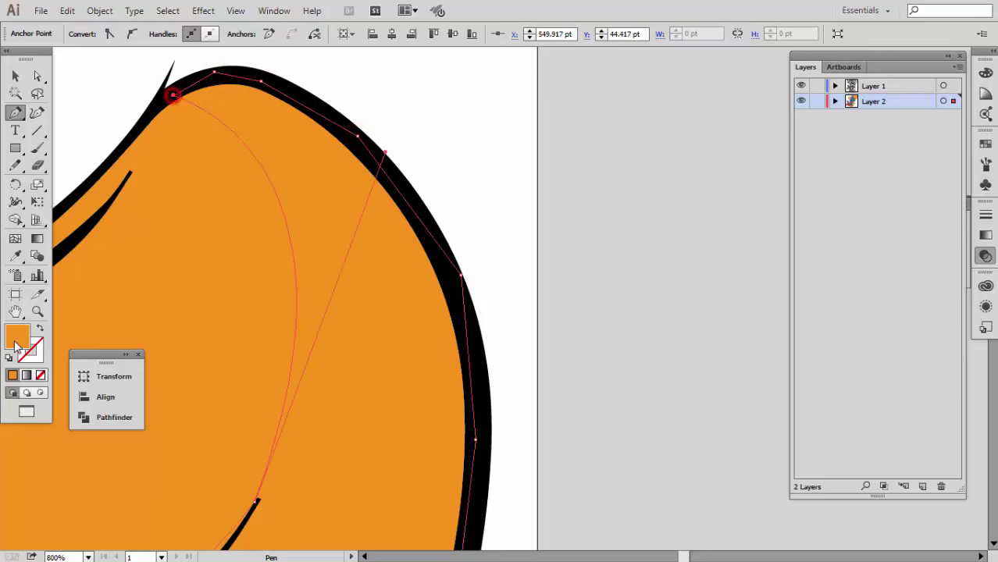
# Fill the brim shadow with a darker version of the hat's sampled orange
pyautogui.doubleClick(16, 346)
pyautogui.moveTo(816, 251); pyautogui.dragTo(801, 259)
pyautogui.click(977, 206)
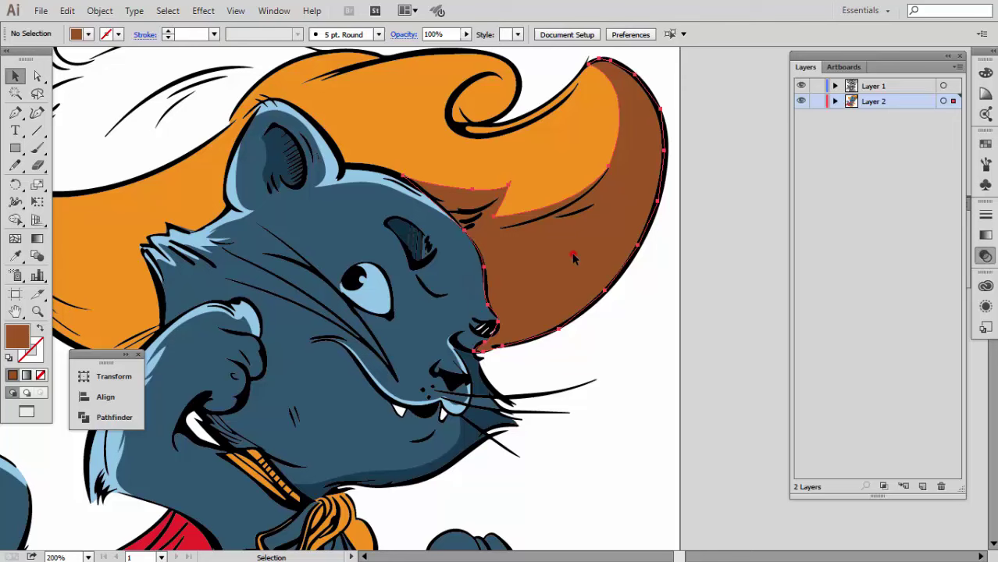
pyautogui.click(573, 257)
pyautogui.press('i')
pyautogui.click(539, 204)
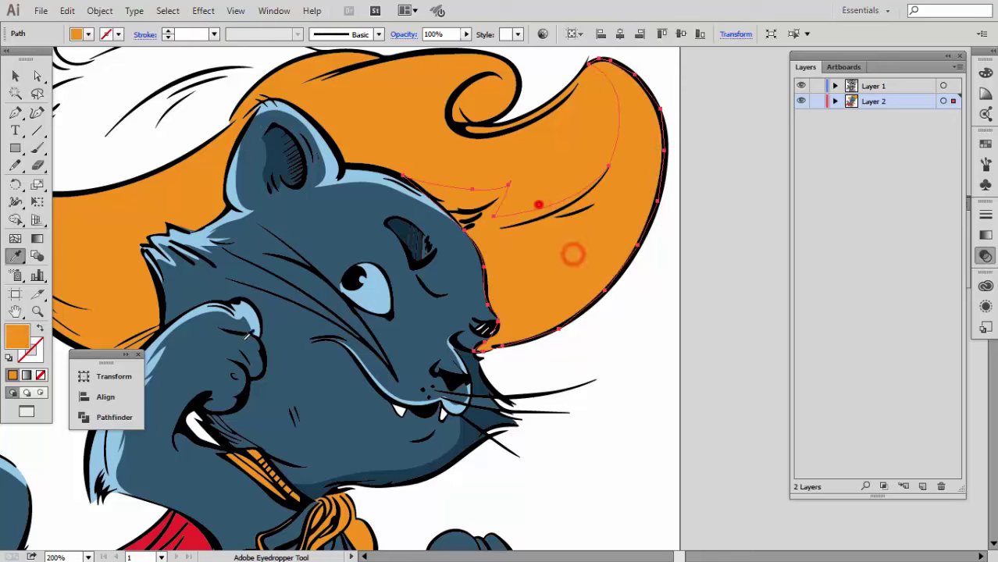
pyautogui.doubleClick(17, 337)
pyautogui.press('Return')
pyautogui.press('v')
pyautogui.hotkey('ctrl', 'shift', 'a')
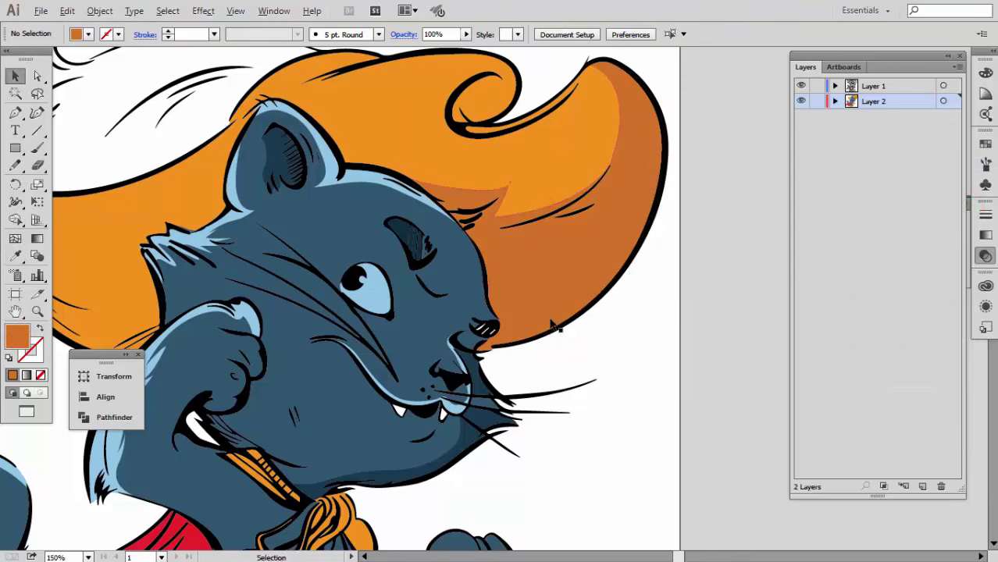
pyautogui.hotkey('ctrl', '0')
pyautogui.hotkey('ctrl', '1')
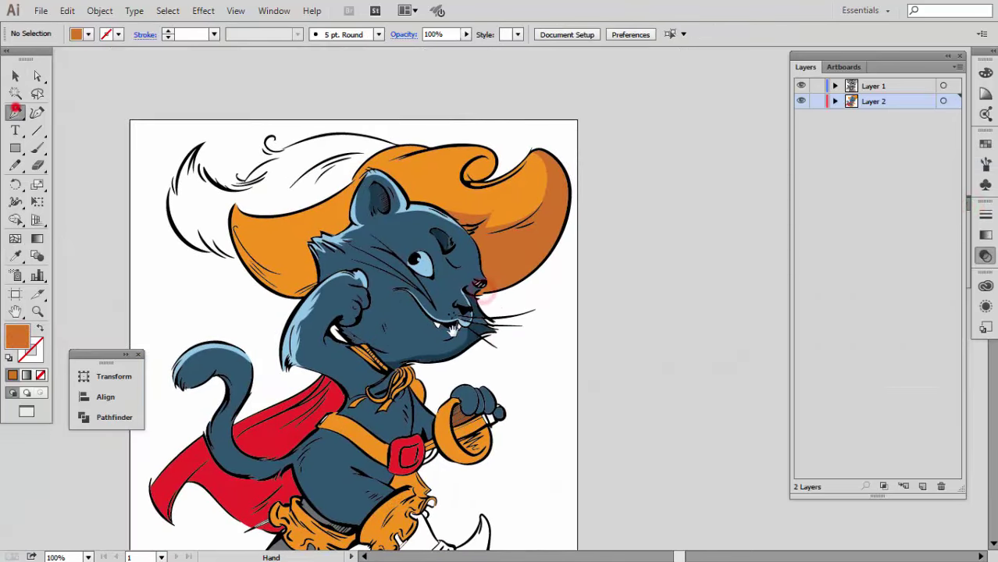
# Draw a curved shading band along the lower edge of the belt
pyautogui.moveTo(451, 330); pyautogui.dragTo(490, 353)
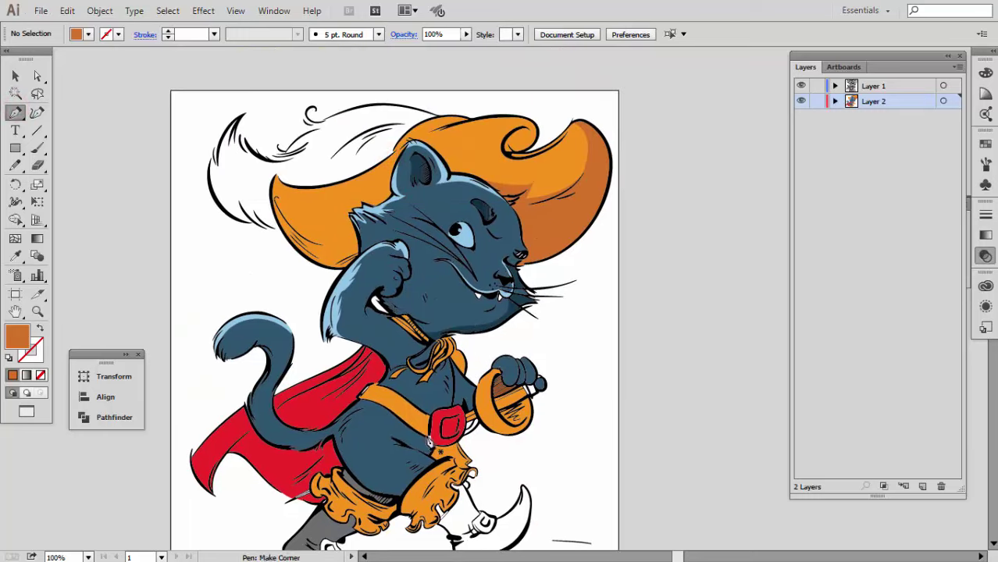
pyautogui.scroll(4, 428, 443)
pyautogui.click(356, 361)
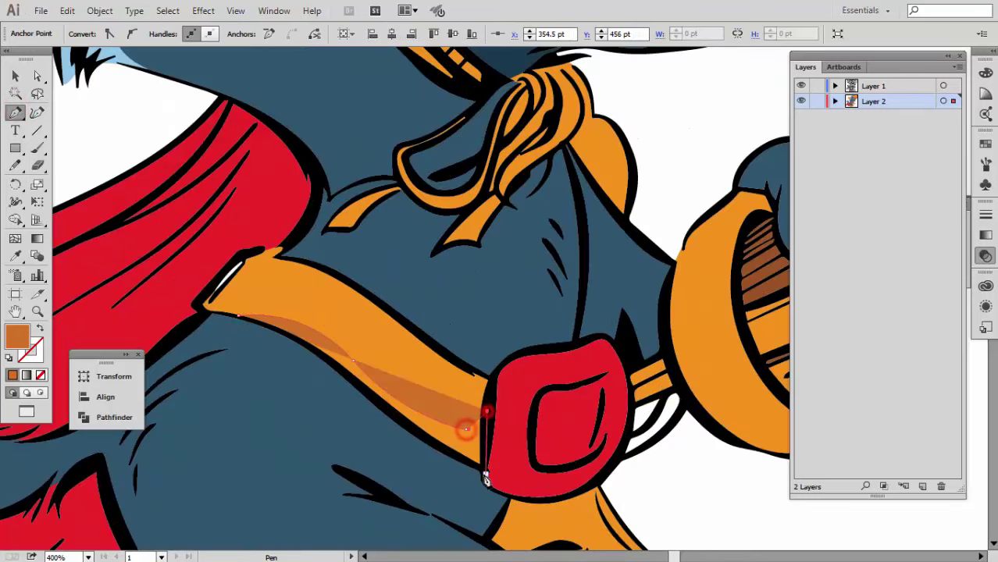
pyautogui.moveTo(482, 469); pyautogui.dragTo(395, 425)
pyautogui.click(238, 319)
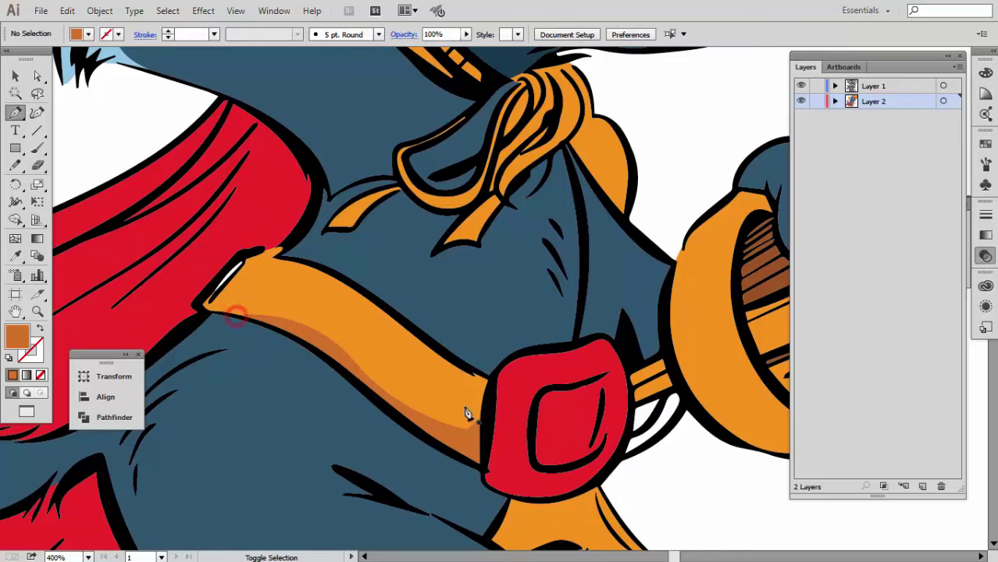
pyautogui.scroll(-4, 472, 416)
pyautogui.scroll(4, 517, 312)
# Pen-trace and close a shading shape on the boot cuff
pyautogui.click(534, 247)
pyautogui.click(500, 299)
pyautogui.click(544, 286)
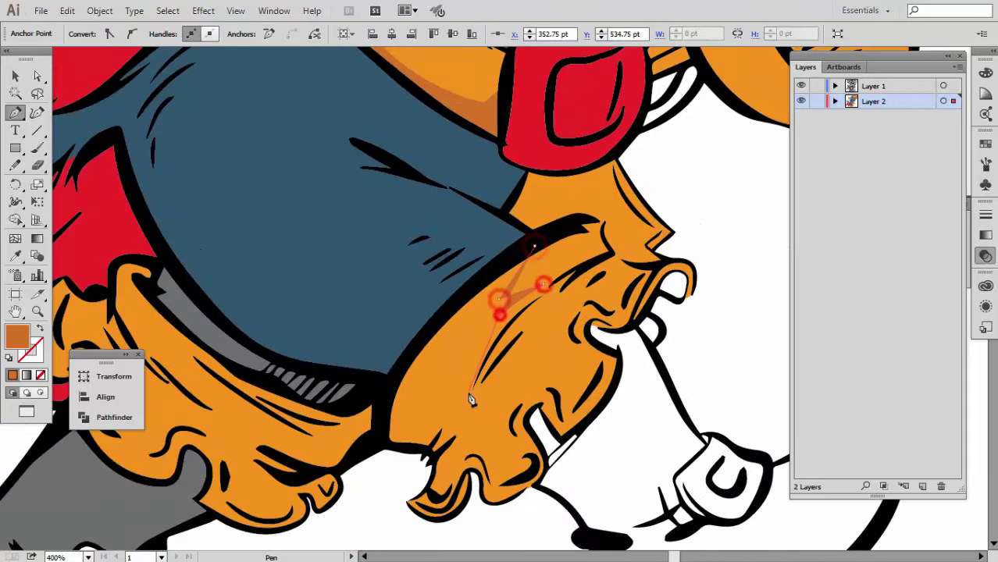
pyautogui.click(500, 316)
pyautogui.click(547, 348)
pyautogui.click(512, 393)
pyautogui.click(461, 422)
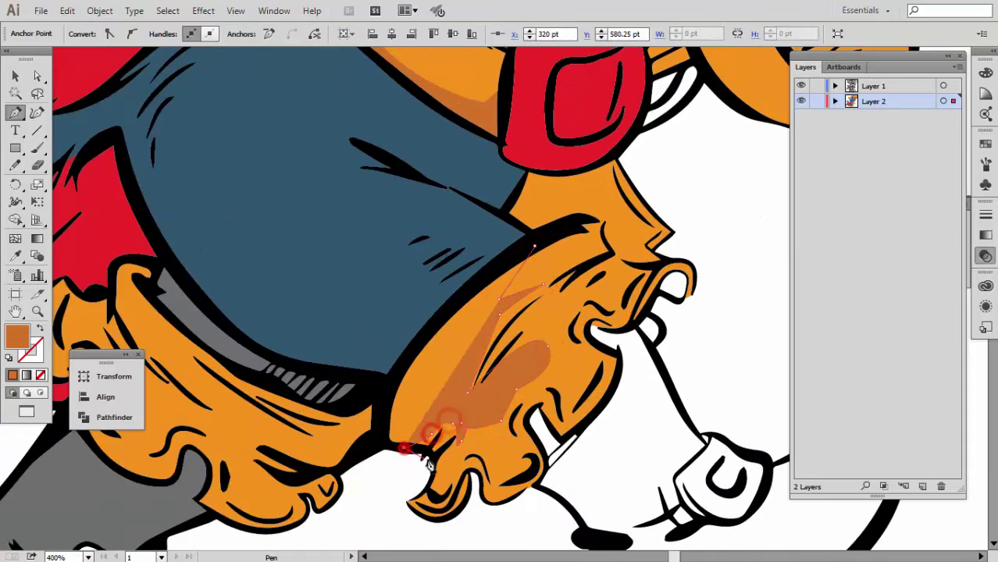
pyautogui.scroll(2, 429, 464)
pyautogui.click(353, 437)
pyautogui.moveTo(390, 319); pyautogui.dragTo(412, 279)
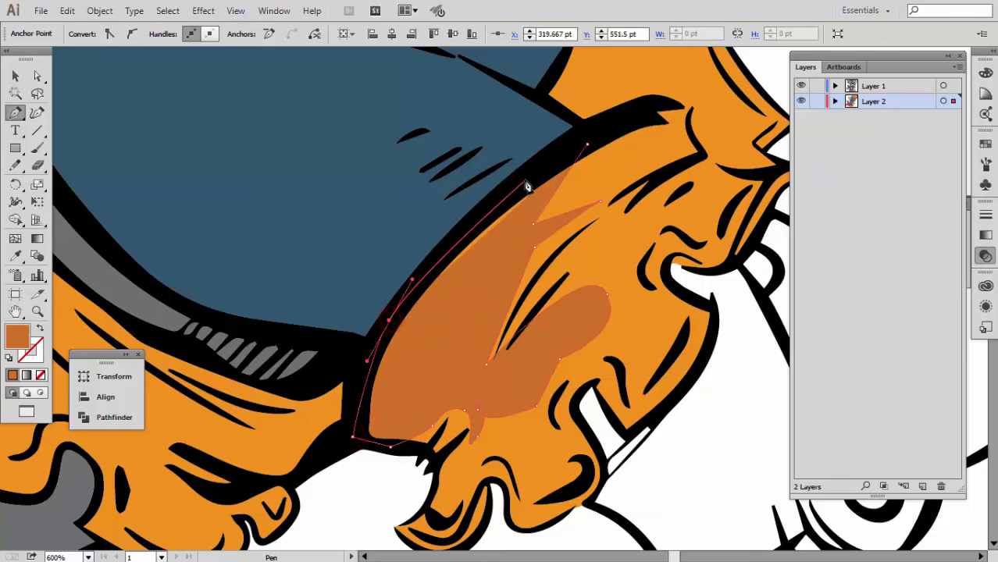
pyautogui.moveTo(528, 188); pyautogui.dragTo(432, 299)
pyautogui.click(493, 264)
# Fill the cuff shape with the peach highlight colour F9BF80
pyautogui.press('v')
pyautogui.click(412, 372)
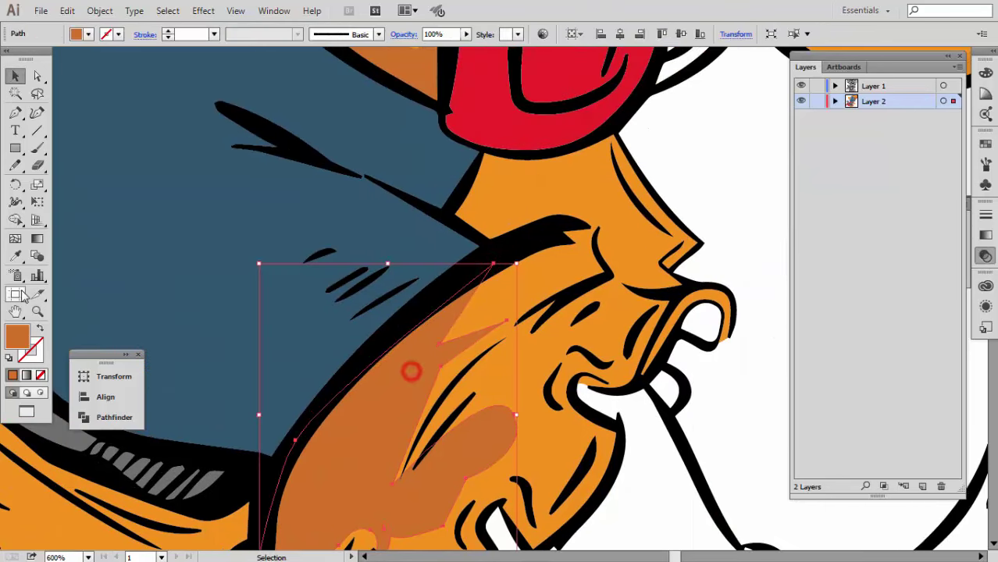
pyautogui.click(507, 304)
pyautogui.doubleClick(19, 338)
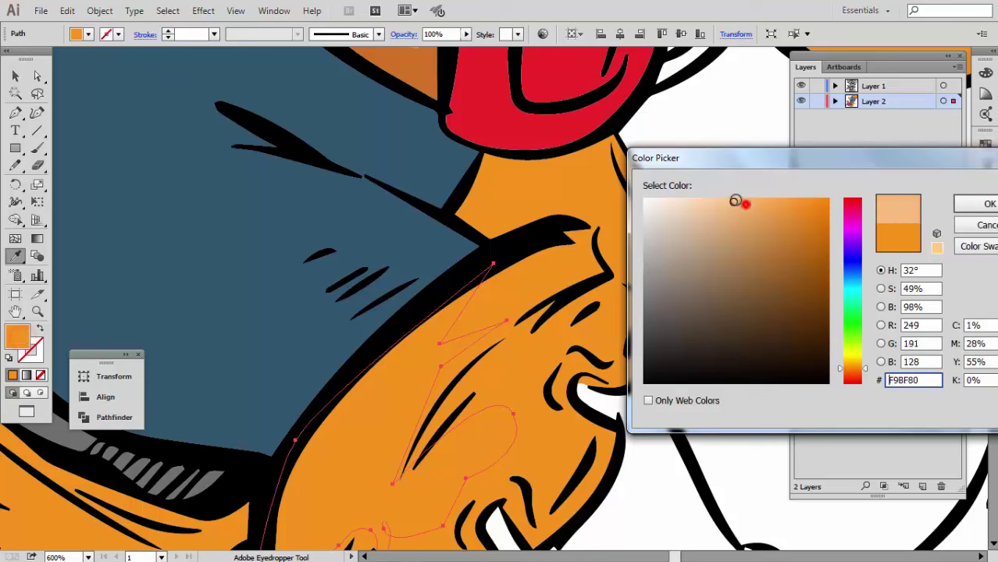
pyautogui.press('Return')
pyautogui.press('v')
pyautogui.hotkey('ctrl', 'shift', 'a')
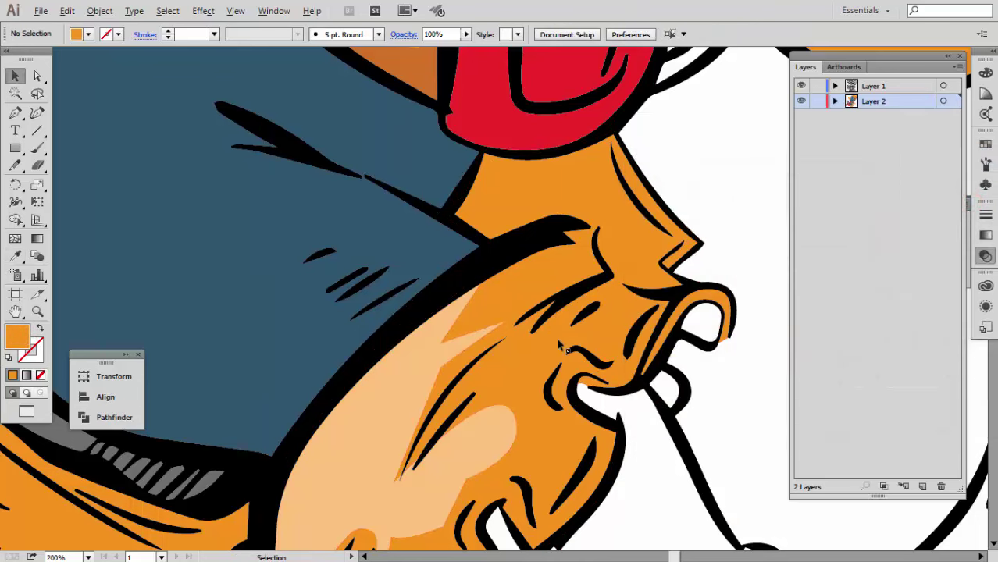
pyautogui.hotkey('ctrl', '0')
# Start a new shadow path under the red buckle along the cuff outline
pyautogui.scroll(5, 607, 386)
pyautogui.scroll(2, 388, 272)
pyautogui.press('p')
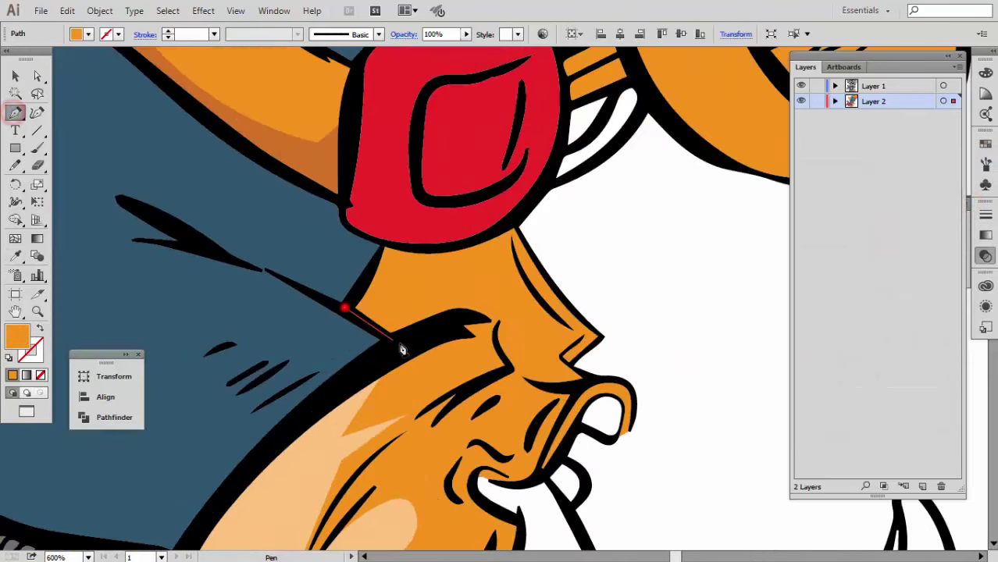
pyautogui.moveTo(401, 344); pyautogui.dragTo(461, 320)
pyautogui.click(441, 395)
pyautogui.click(455, 411)
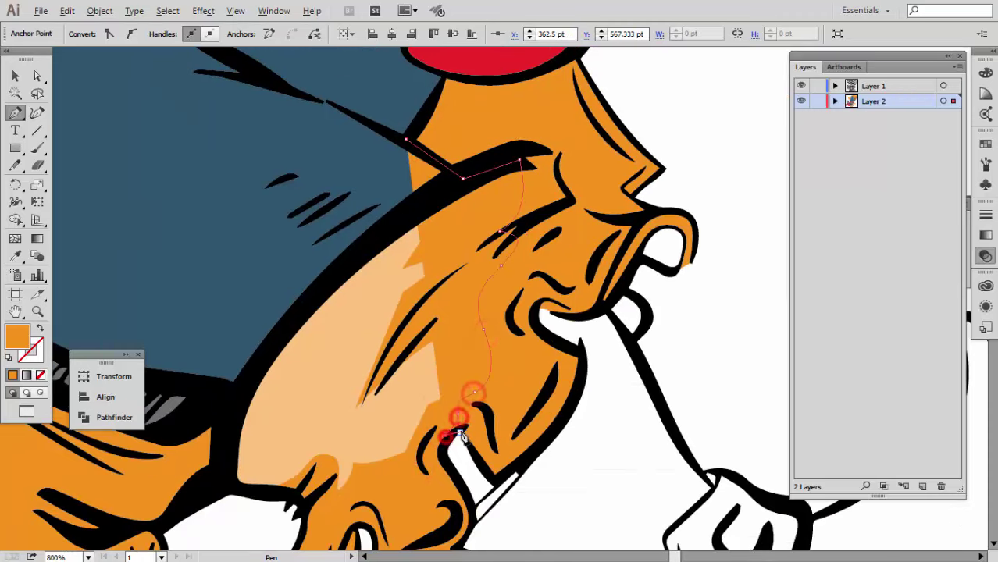
pyautogui.scroll(3, 461, 418)
pyautogui.moveTo(479, 449); pyautogui.dragTo(486, 336)
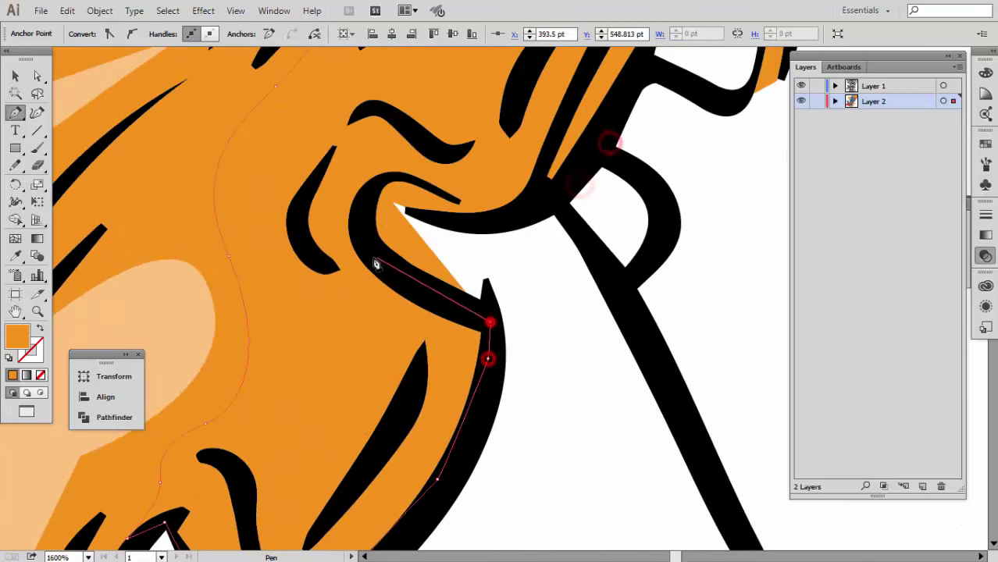
# Continue the buckle shadow path along the outline and close it
pyautogui.click(557, 201)
pyautogui.moveTo(575, 193); pyautogui.dragTo(547, 355)
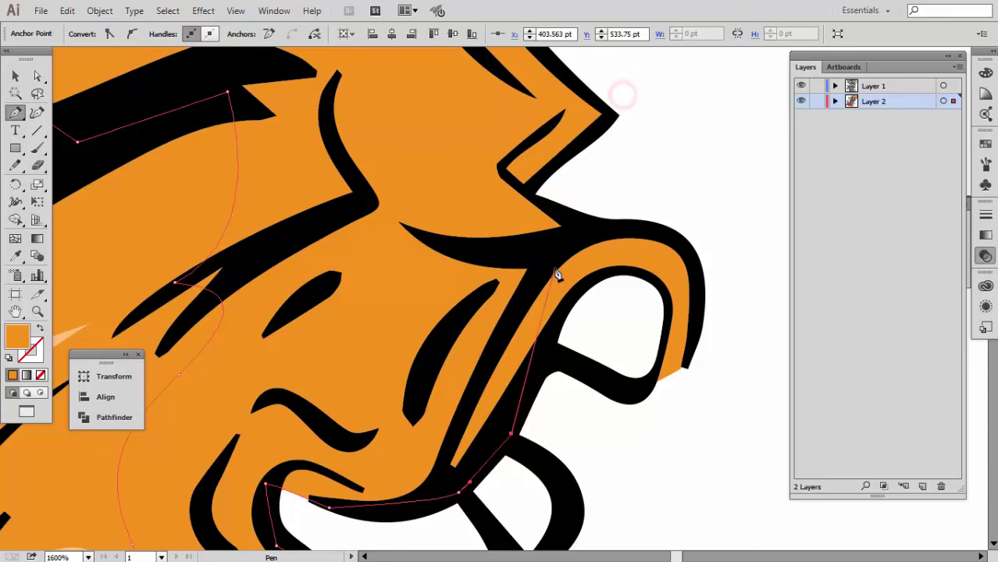
pyautogui.click(586, 222)
pyautogui.click(528, 196)
pyautogui.click(615, 111)
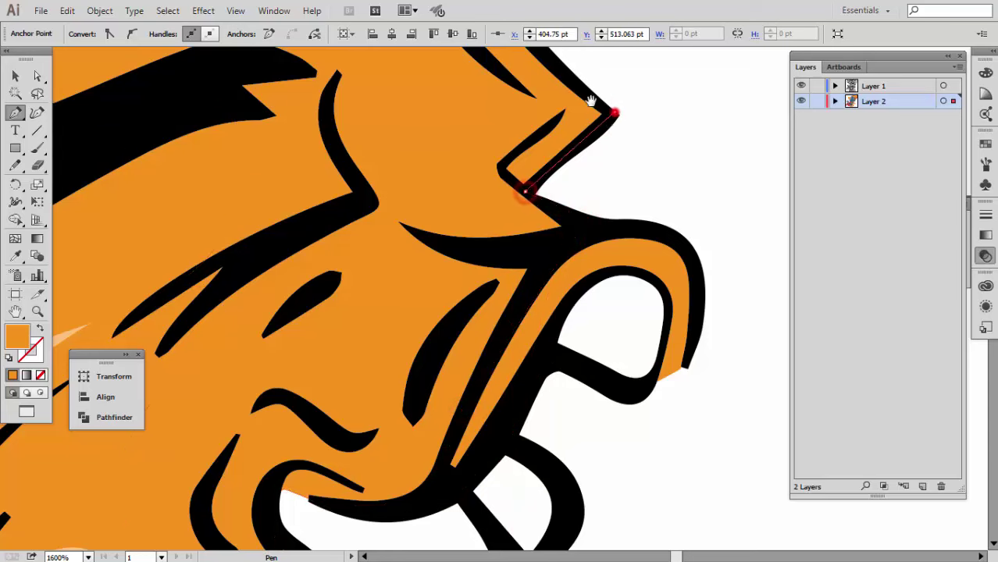
pyautogui.moveTo(590, 100); pyautogui.dragTo(593, 416)
pyautogui.moveTo(478, 290); pyautogui.dragTo(437, 233)
pyautogui.moveTo(382, 136); pyautogui.dragTo(585, 285)
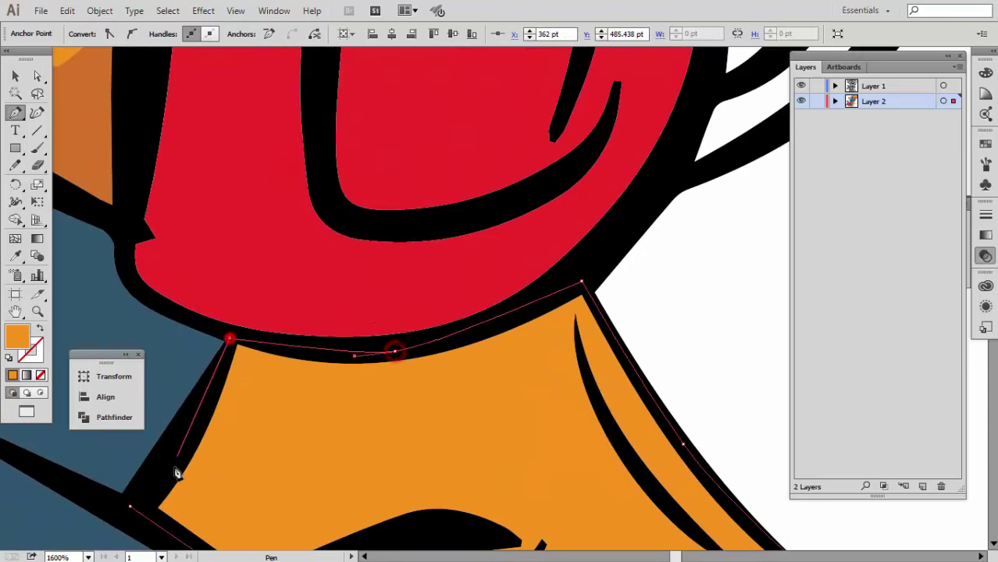
# Give the buckle shadow a darker orange fill and zoom out to the whole drawing
pyautogui.doubleClick(17, 336)
pyautogui.click(821, 225)
pyautogui.click(982, 203)
pyautogui.press('v')
pyautogui.hotkey('ctrl', 'shift', 'a')
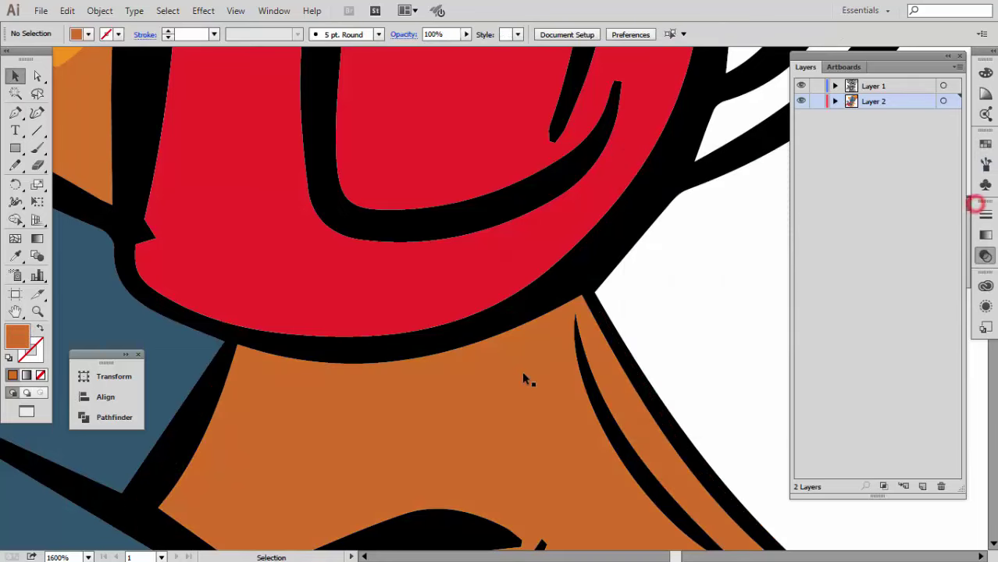
pyautogui.hotkey('ctrl', '0')
pyautogui.scroll(-1, 698, 378)
pyautogui.scroll(-3, 695, 373)
# Sample the cat's dark blue and trace a closed shadow shape on the chest with the Pen tool
pyautogui.scroll(1, 695, 373)
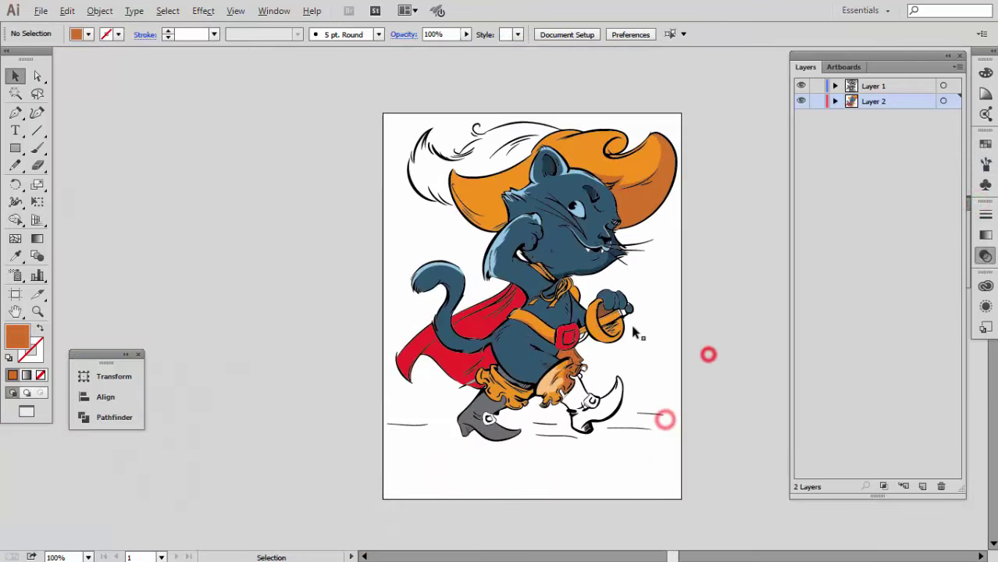
pyautogui.scroll(1, 696, 288)
pyautogui.scroll(1, 614, 387)
pyautogui.scroll(-1, 614, 384)
pyautogui.press('i')
pyautogui.click(512, 345)
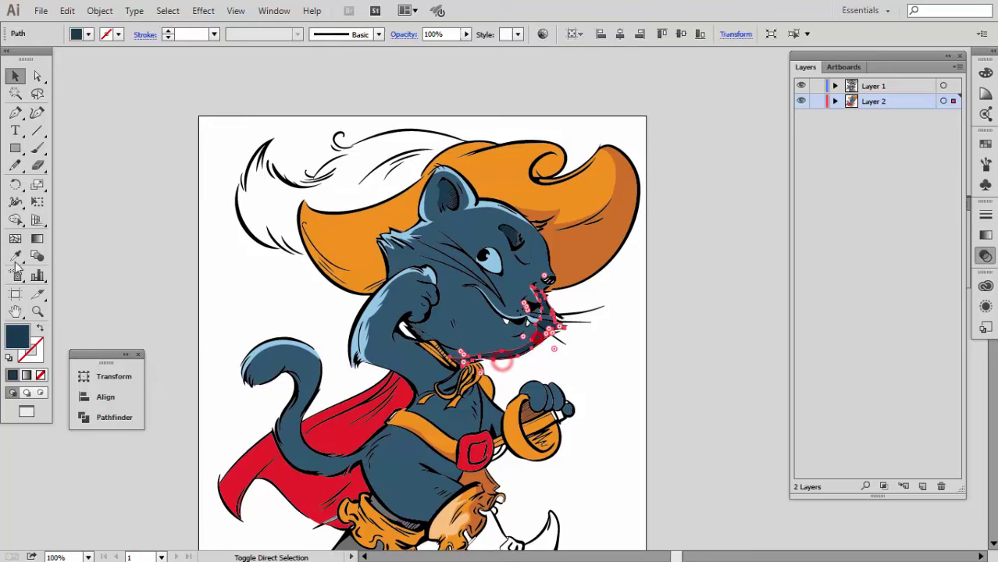
pyautogui.press('p')
pyautogui.scroll(2, 473, 428)
pyautogui.scroll(1, 471, 320)
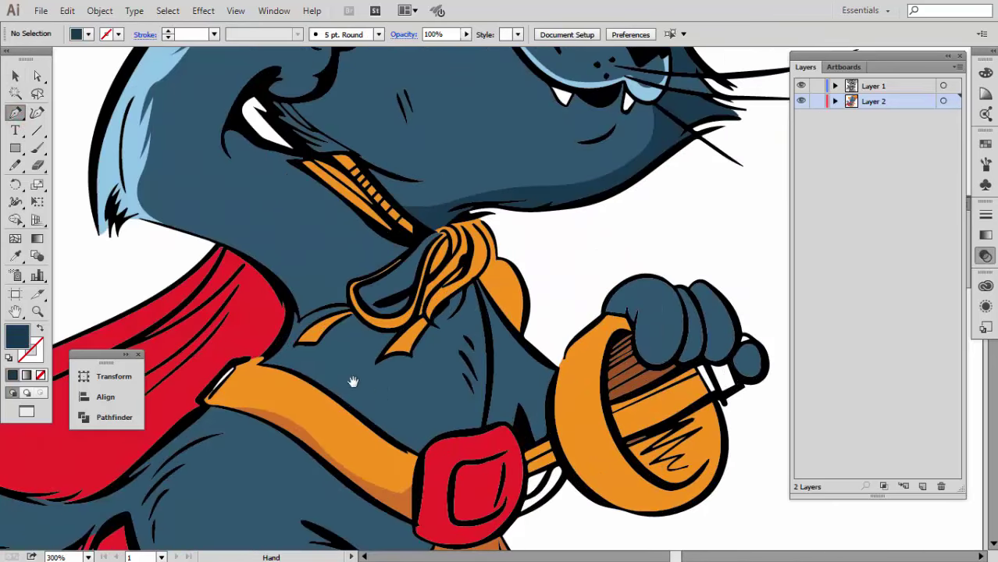
pyautogui.scroll(-1, 353, 382)
pyautogui.scroll(2, 345, 330)
pyautogui.click(401, 295)
pyautogui.moveTo(386, 356); pyautogui.dragTo(436, 377)
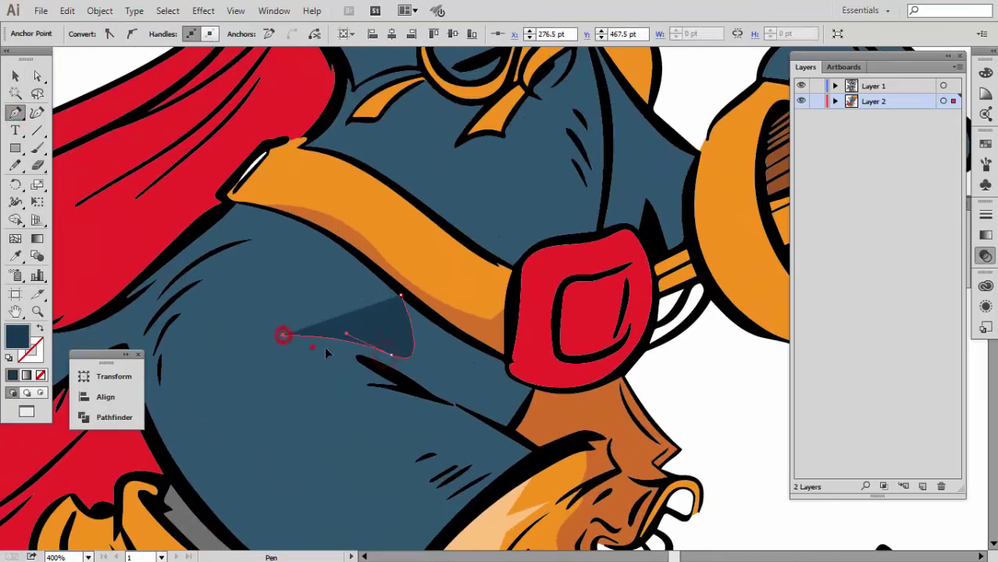
pyautogui.scroll(-3, 308, 388)
pyautogui.click(406, 344)
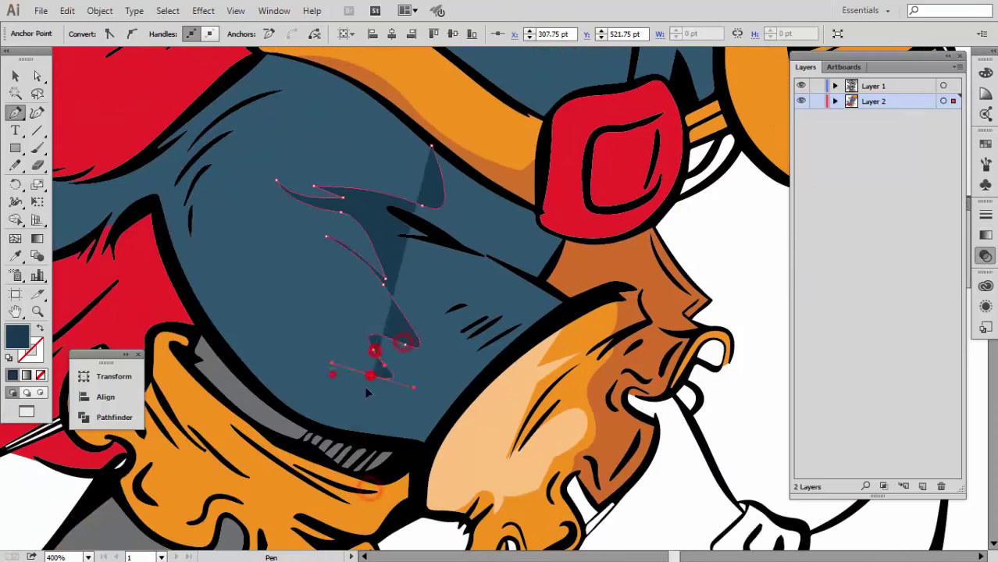
pyautogui.click(332, 375)
pyautogui.click(428, 440)
pyautogui.click(578, 307)
pyautogui.click(567, 243)
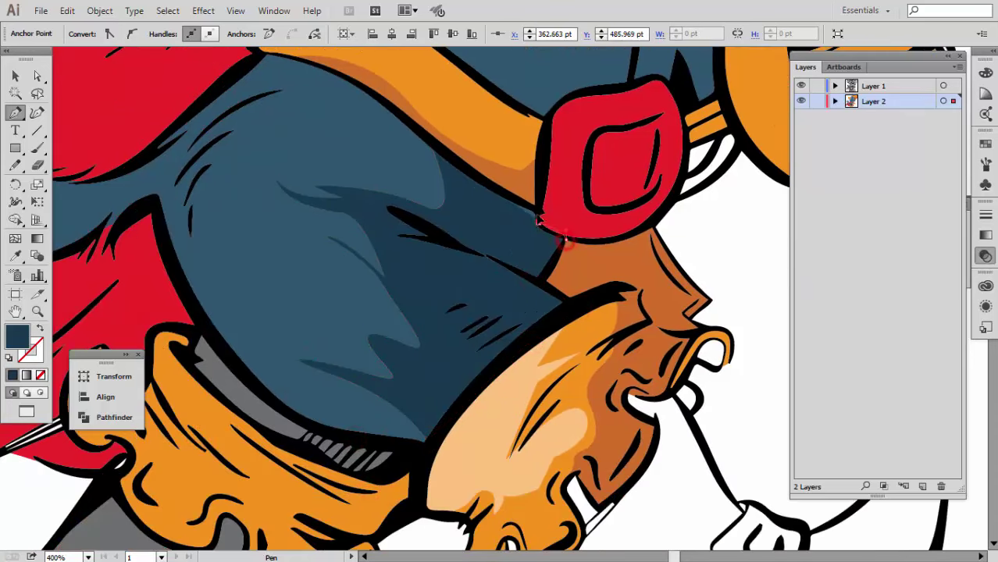
pyautogui.click(438, 154)
# Refine the chest shadow's curve and give it the darker navy colour
pyautogui.scroll(-2, 594, 244)
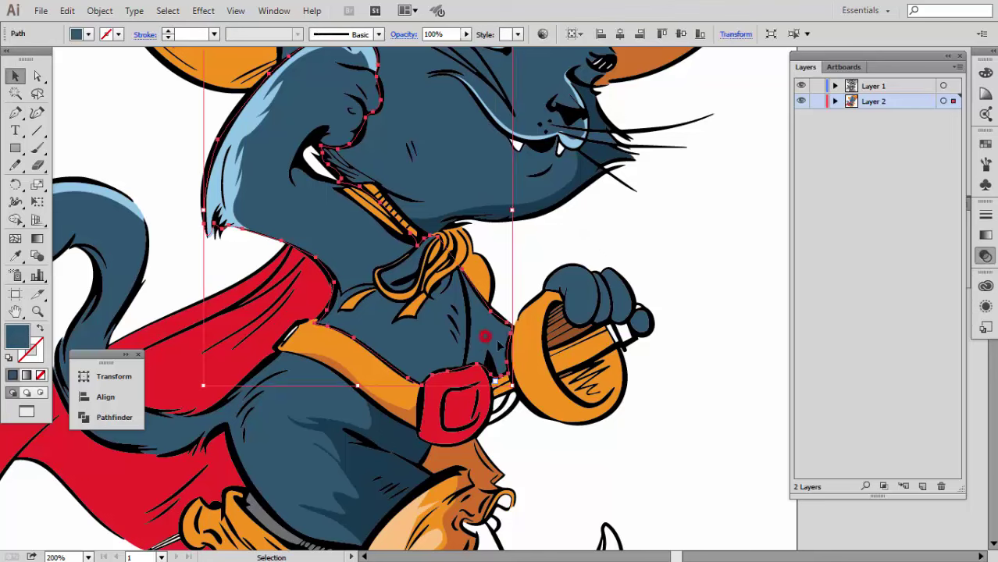
pyautogui.scroll(3, 497, 334)
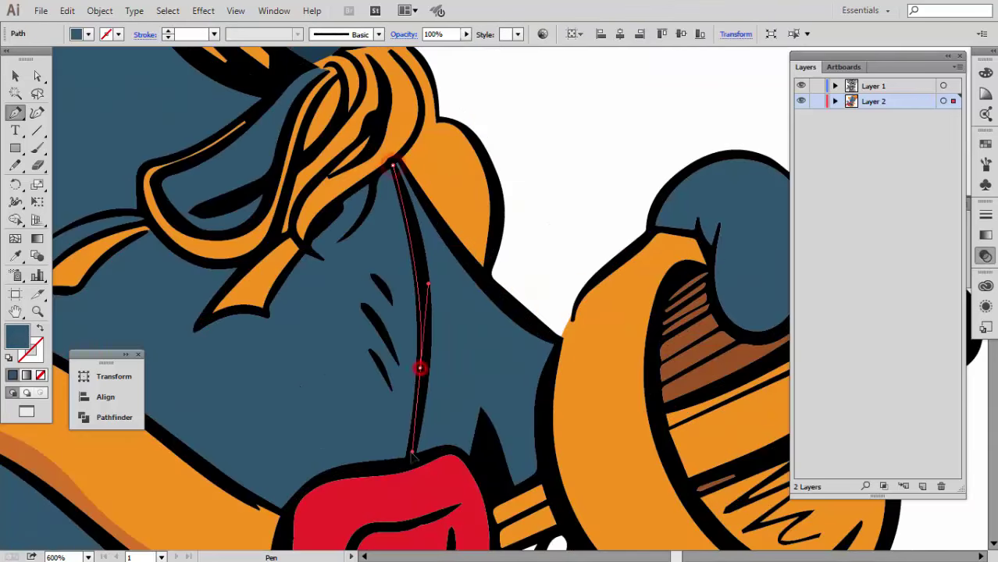
pyautogui.moveTo(407, 467); pyautogui.dragTo(472, 465)
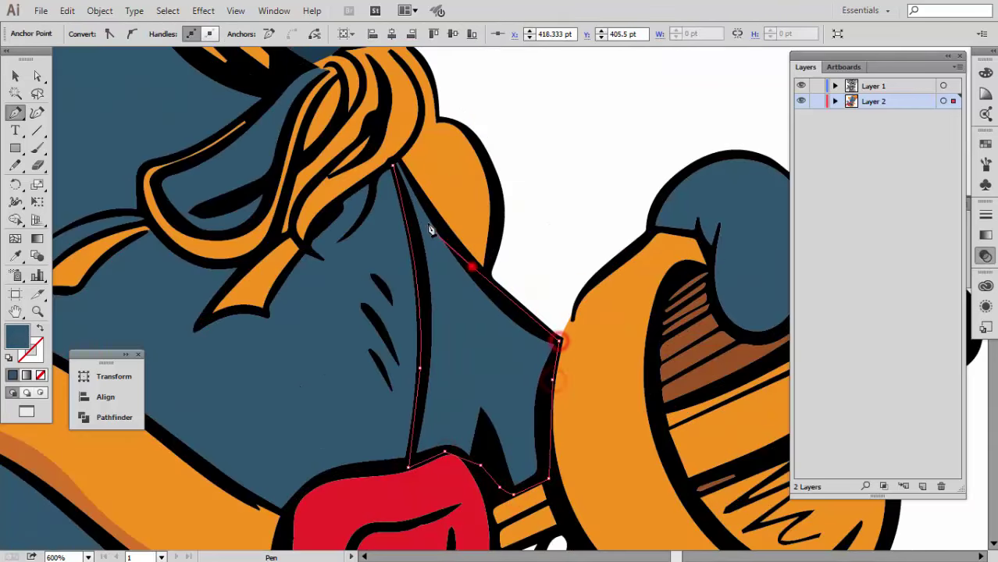
pyautogui.scroll(-2, 461, 351)
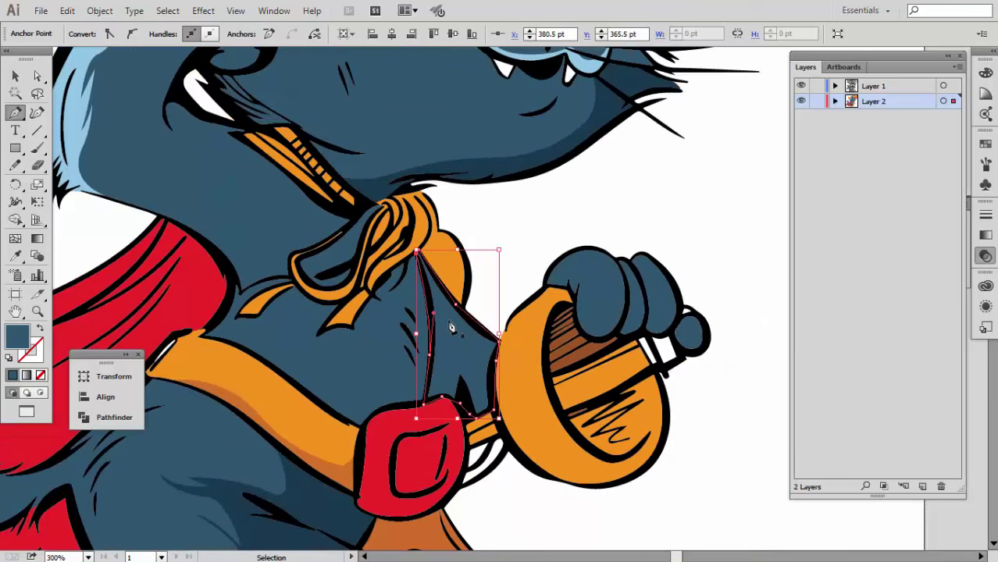
pyautogui.keyDown('ctrl'); pyautogui.click(449, 324); pyautogui.keyUp('ctrl')
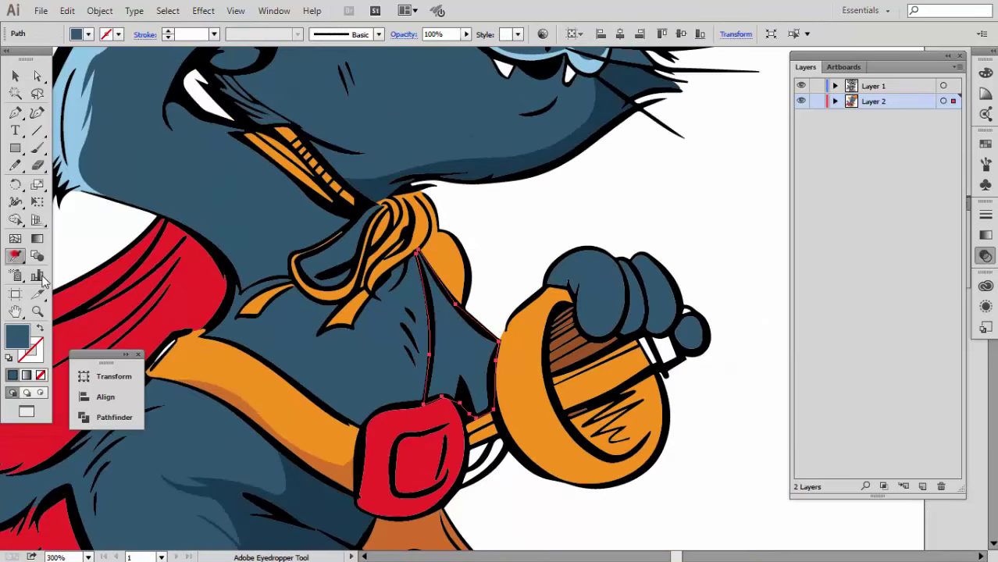
pyautogui.click(313, 495)
pyautogui.scroll(-2, 586, 380)
pyautogui.click(598, 367)
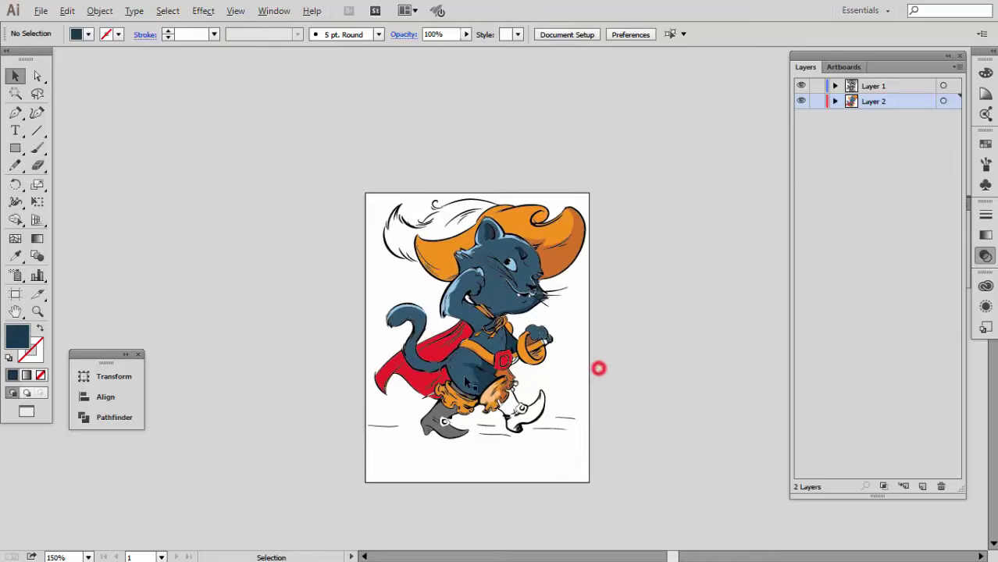
# Draw the shadow shape on the body beside the cape and fill it with the sampled dark navy
pyautogui.scroll(2, 466, 381)
pyautogui.press('p')
pyautogui.scroll(2, 432, 339)
pyautogui.scroll(1, 414, 270)
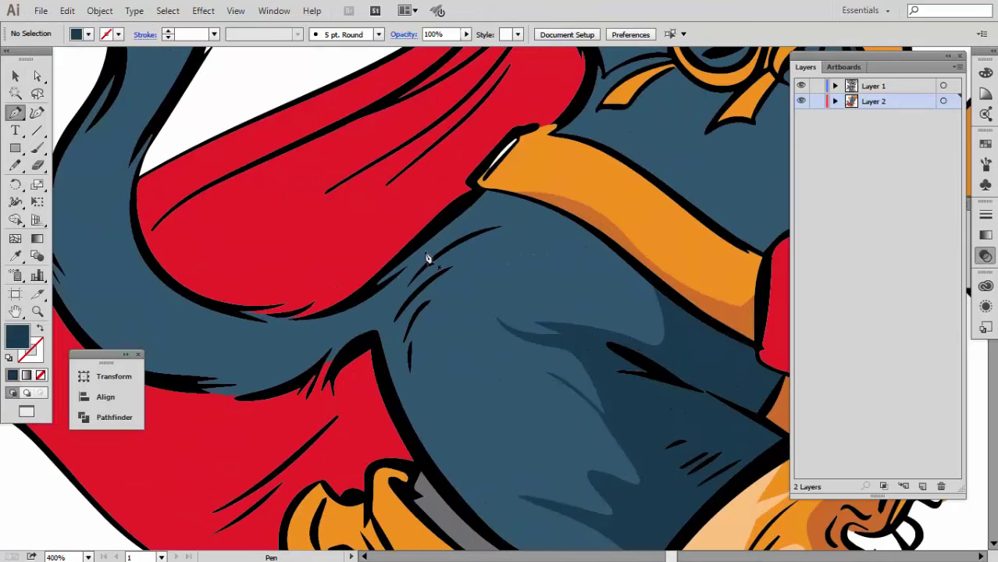
pyautogui.moveTo(437, 475); pyautogui.dragTo(457, 483)
pyautogui.moveTo(327, 196); pyautogui.dragTo(343, 178)
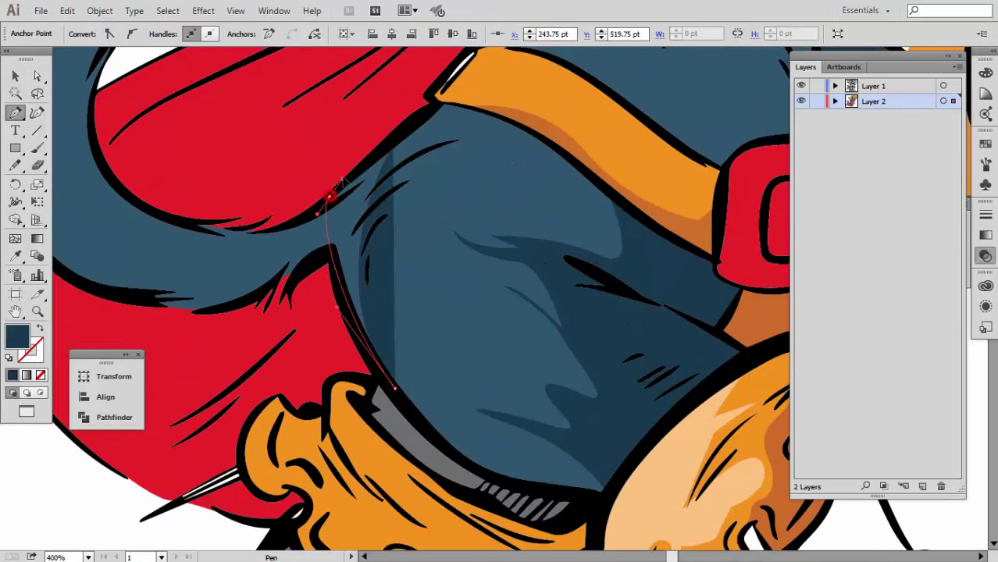
pyautogui.moveTo(434, 168); pyautogui.dragTo(468, 187)
pyautogui.hotkey('ctrl', '-')
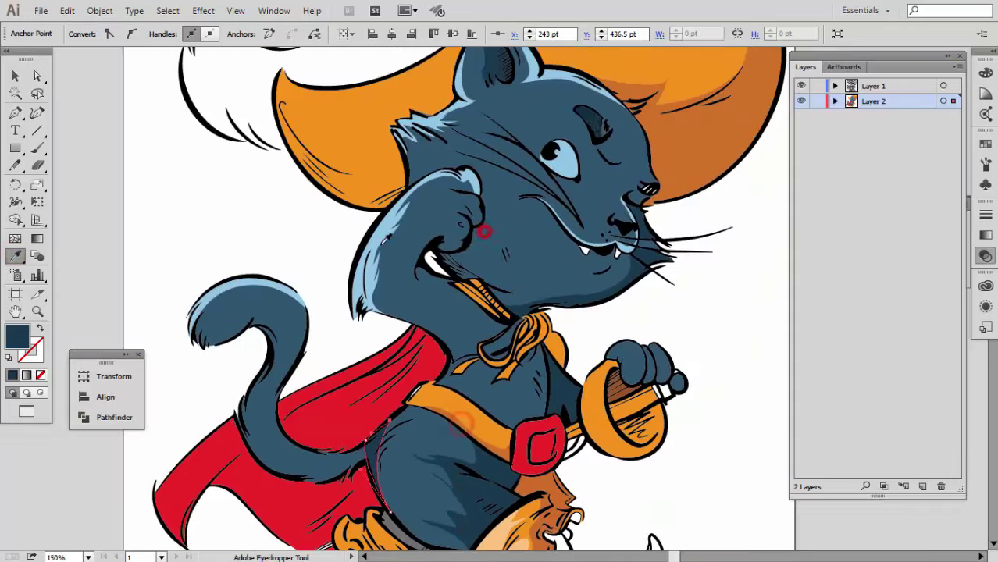
pyautogui.hotkey('ctrl', 'shift', 'a')
pyautogui.hotkey('ctrl', '+')
pyautogui.hotkey('ctrl', '+')
pyautogui.click(334, 350)
pyautogui.hotkey('ctrl', 'shift', 'a')
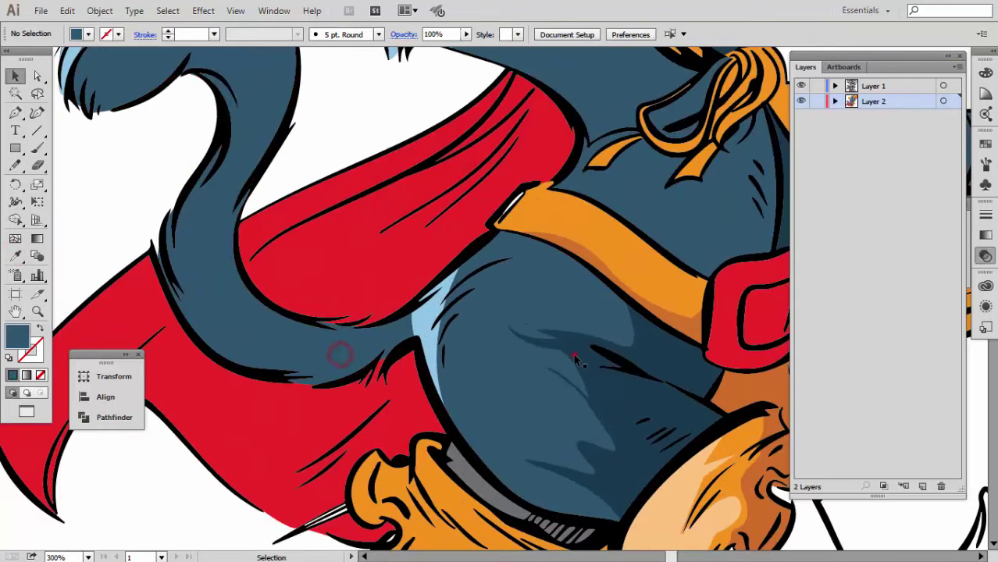
# Trace the shadow along the tail's underside, then zoom out to show the whole character
pyautogui.click(261, 342)
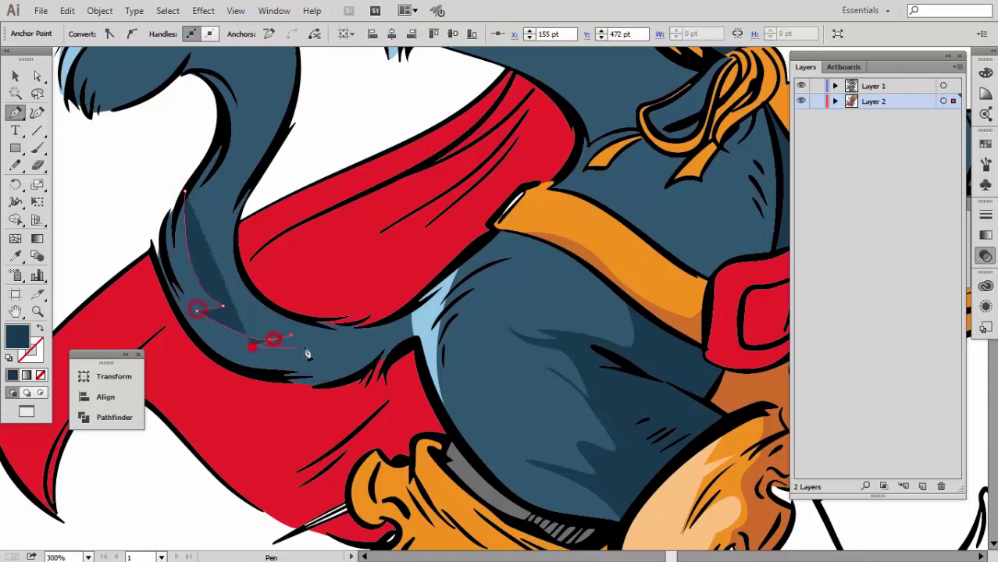
pyautogui.click(343, 352)
pyautogui.click(418, 337)
pyautogui.click(360, 378)
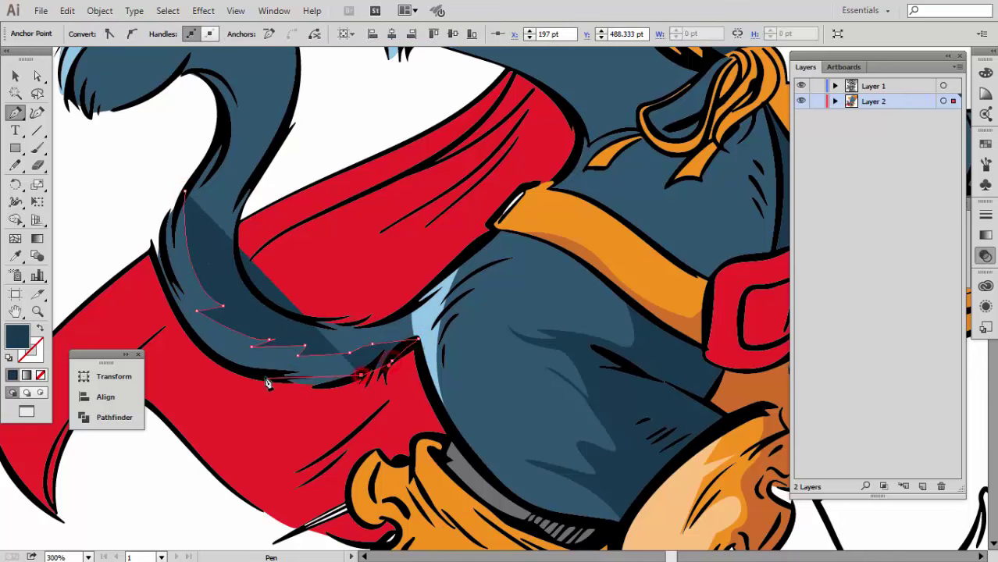
pyautogui.click(264, 377)
pyautogui.click(225, 358)
pyautogui.click(173, 305)
pyautogui.click(185, 192)
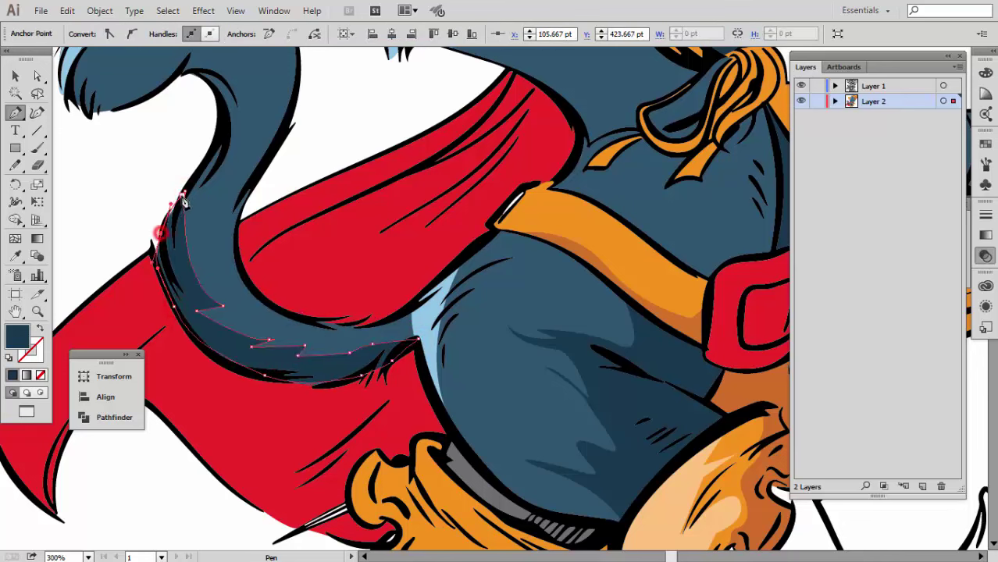
pyautogui.hotkey('ctrl', 'shift', 'a')
pyautogui.press('v')
pyautogui.hotkey('ctrl', '0')
pyautogui.hotkey('ctrl', '-')
# Begin outlining the white front boot with the Pen tool, from its tip around the notch
pyautogui.keyDown('ctrl'); pyautogui.click(547, 379); pyautogui.keyUp('ctrl')
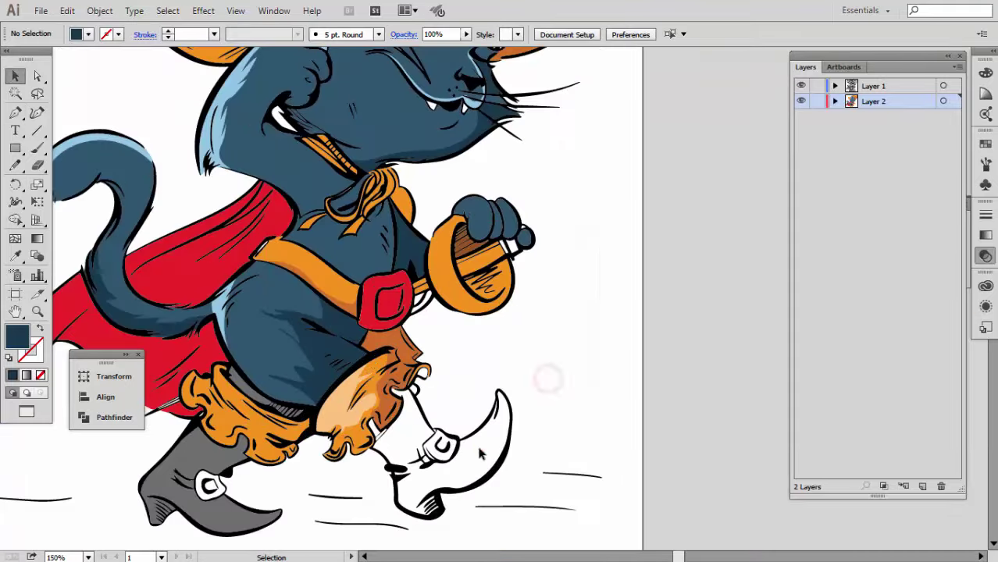
pyautogui.click(15, 112)
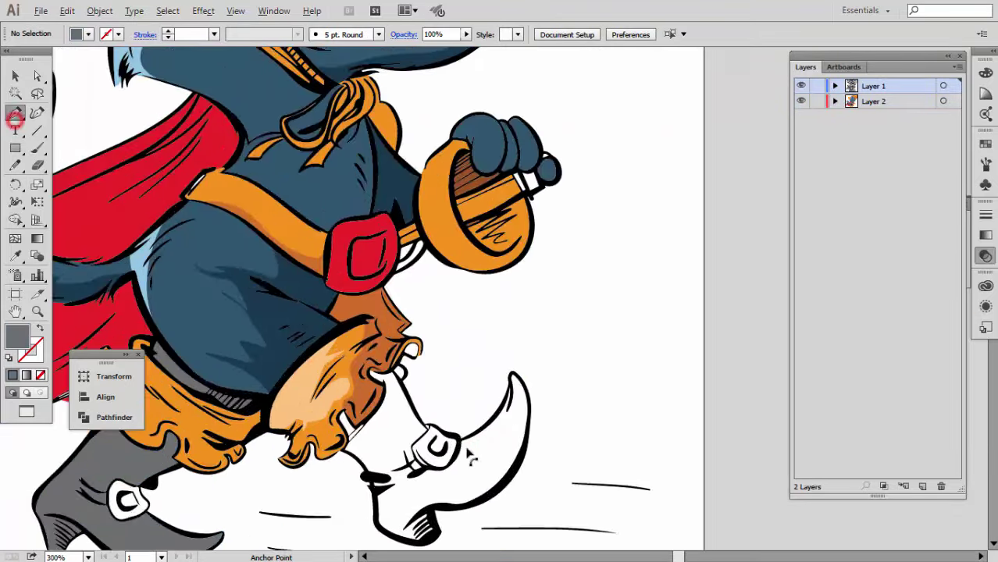
pyautogui.scroll(4, 463, 453)
pyautogui.click(449, 434)
pyautogui.click(513, 402)
pyautogui.moveTo(612, 262); pyautogui.dragTo(653, 196)
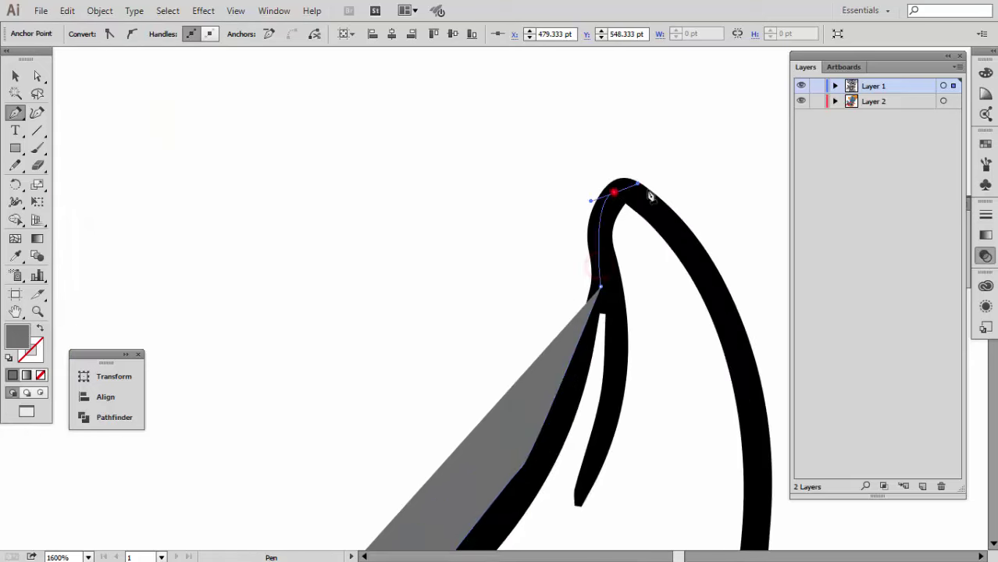
pyautogui.moveTo(684, 251)
pyautogui.mouseDown()
pyautogui.moveTo(719, 327)
pyautogui.moveTo(519, 475)
pyautogui.moveTo(589, 198)
pyautogui.moveTo(701, 347)
pyautogui.moveTo(526, 246)
pyautogui.moveTo(542, 406)
pyautogui.mouseUp()
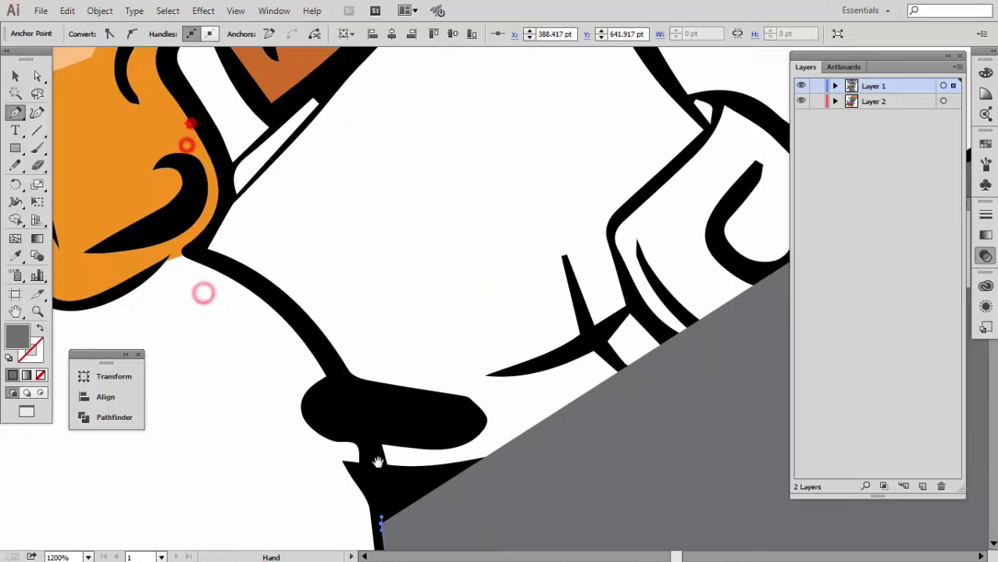
pyautogui.click(345, 374)
pyautogui.moveTo(225, 200); pyautogui.dragTo(212, 341)
pyautogui.click(202, 328)
pyautogui.click(179, 275)
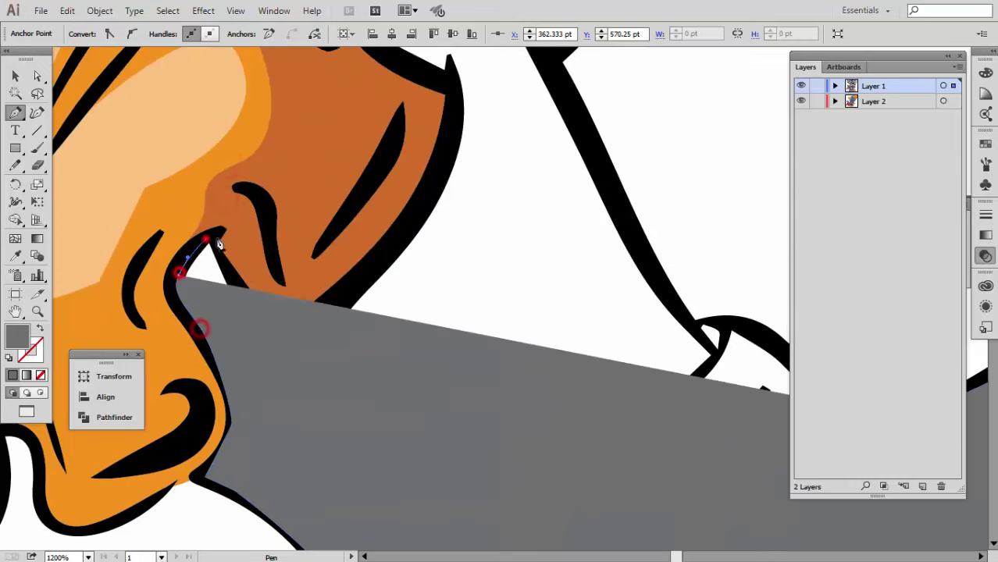
pyautogui.click(204, 239)
pyautogui.click(223, 257)
pyautogui.click(275, 321)
# Finish the boot outline along the ruffled cuff and boot bottom, closing it as a grey shape
pyautogui.moveTo(329, 313); pyautogui.dragTo(483, 370)
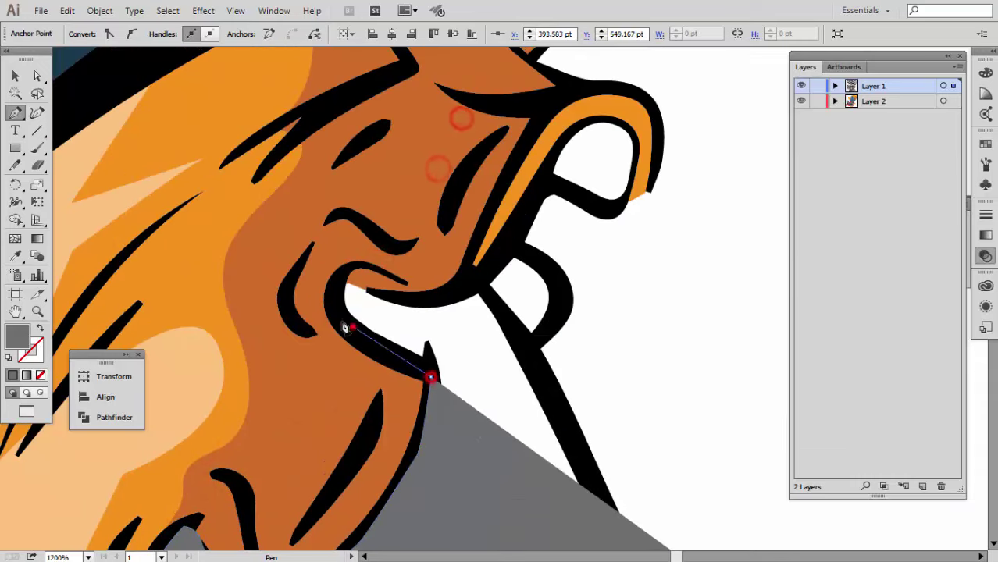
pyautogui.moveTo(394, 296); pyautogui.dragTo(456, 297)
pyautogui.click(487, 278)
pyautogui.moveTo(531, 390); pyautogui.dragTo(449, 253)
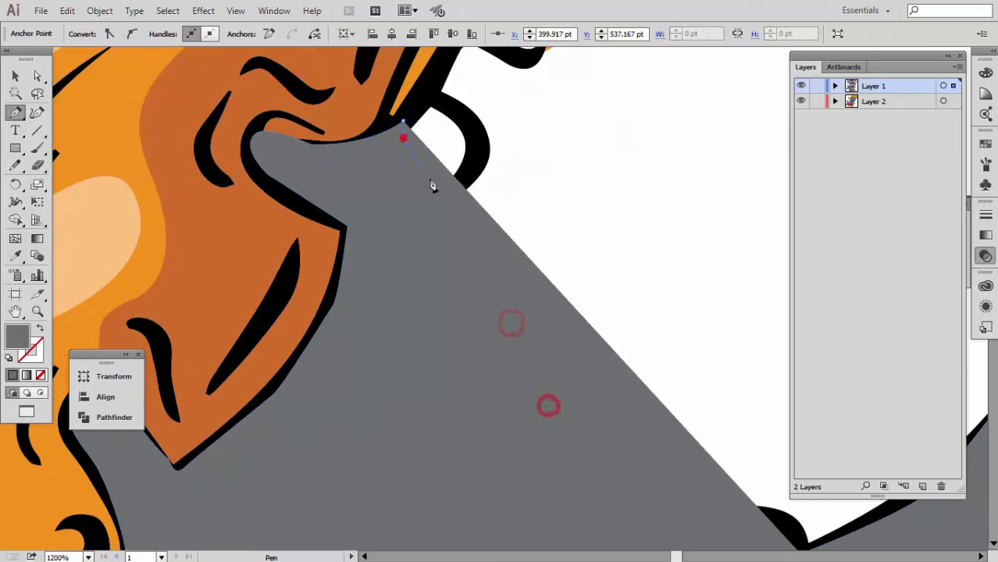
pyautogui.click(438, 192)
pyautogui.moveTo(458, 346); pyautogui.dragTo(316, 224)
pyautogui.moveTo(421, 319); pyautogui.dragTo(457, 403)
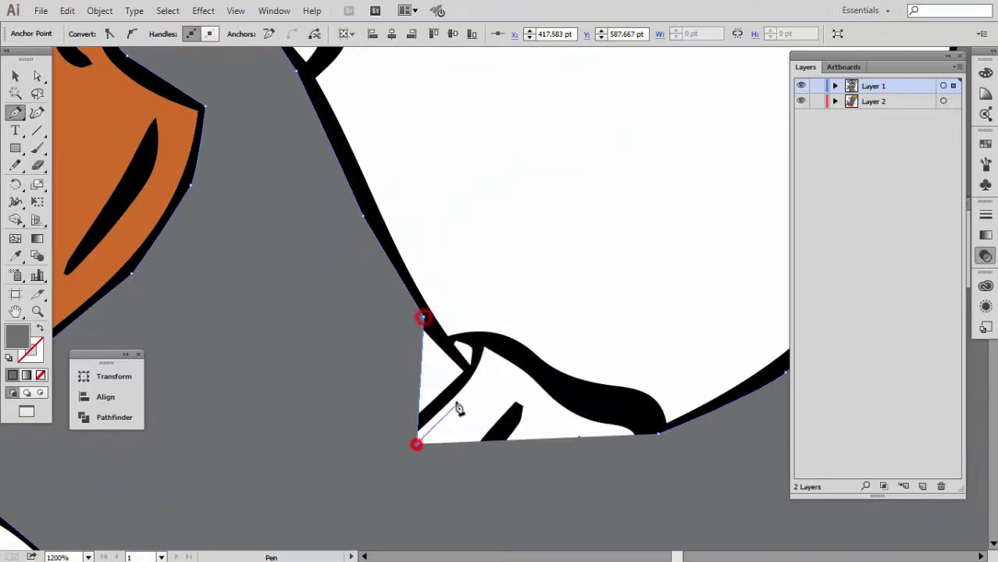
pyautogui.moveTo(555, 381); pyautogui.dragTo(439, 316)
pyautogui.moveTo(501, 342); pyautogui.dragTo(544, 373)
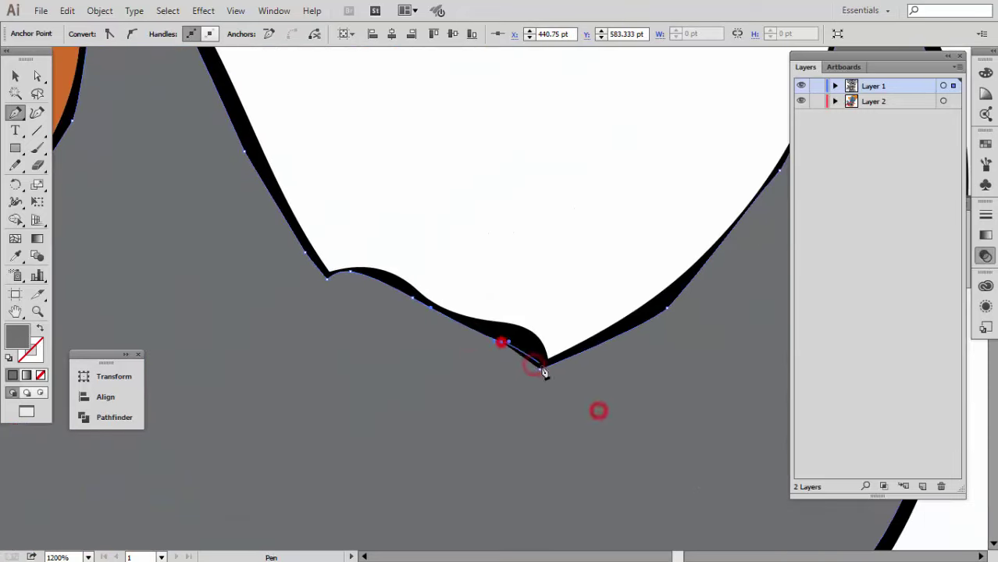
pyautogui.press('v')
pyautogui.click(511, 422)
pyautogui.hotkey('ctrl', '0')
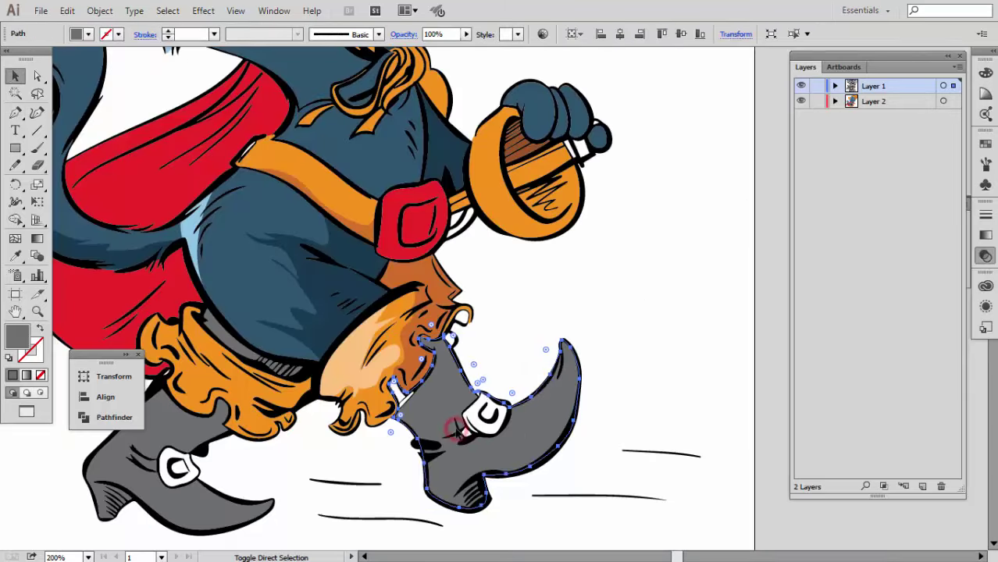
pyautogui.hotkey('ctrl', '0')
# Pick up the hilt's orange and draw a closed orange shape over the hilt's white end
pyautogui.scroll(5, 469, 355)
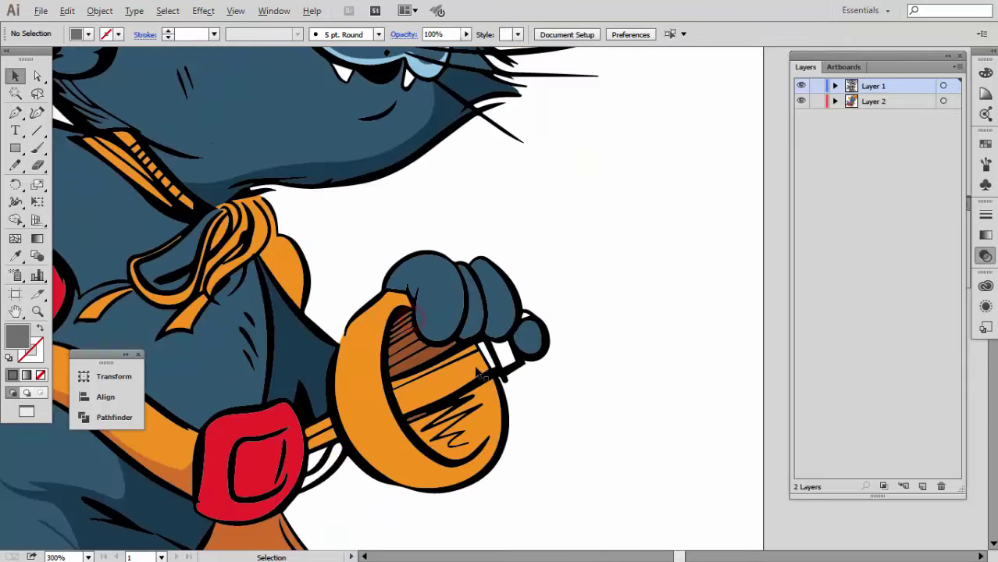
pyautogui.click(467, 364)
pyautogui.hotkey('ctrl', 'shift', 'a')
pyautogui.click(14, 114)
pyautogui.scroll(3, 487, 357)
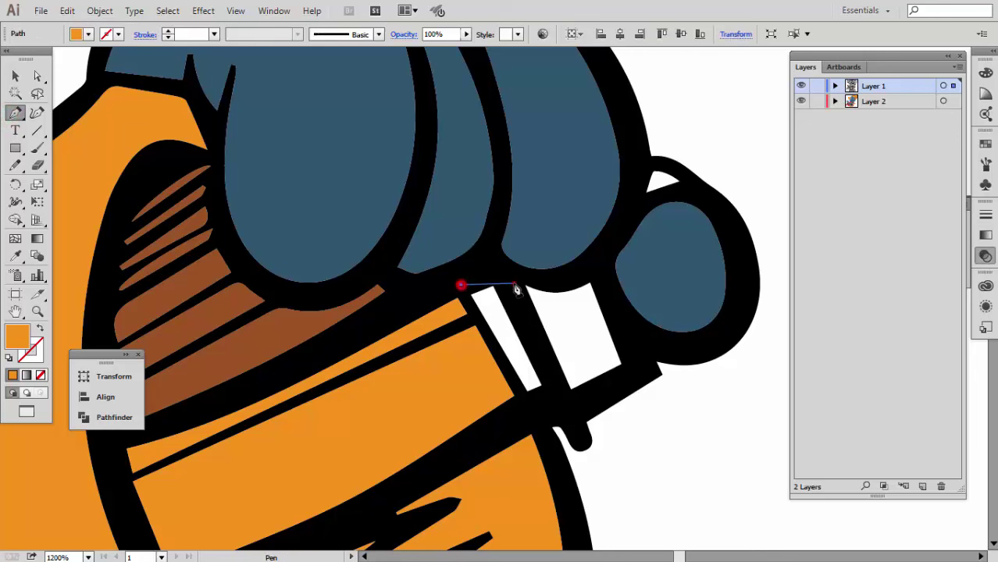
pyautogui.moveTo(517, 290); pyautogui.dragTo(516, 290)
pyautogui.click(598, 274)
pyautogui.click(633, 382)
pyautogui.moveTo(532, 407); pyautogui.dragTo(509, 376)
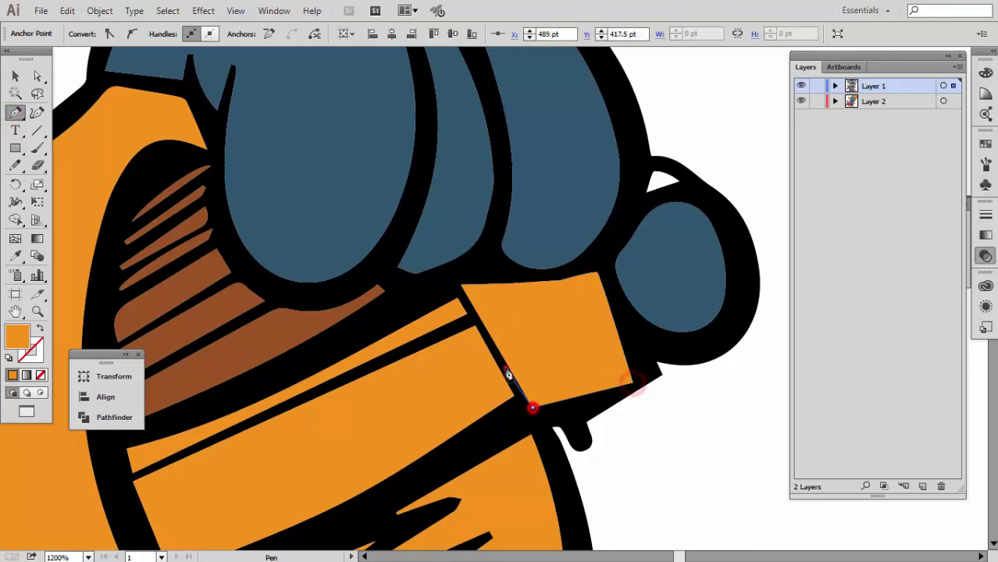
pyautogui.click(462, 291)
# Move the orange shape to the lower layer and delete the hilt's right white stripe
pyautogui.click(875, 101)
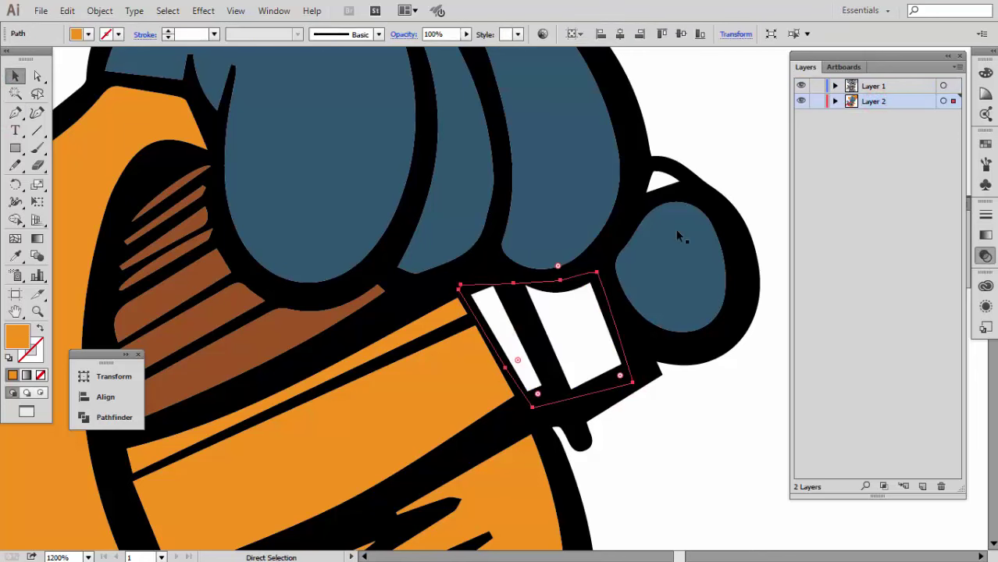
pyautogui.hotkey('ctrl', 'shift', 'a')
pyautogui.click(595, 349)
pyautogui.press('Delete')
pyautogui.scroll(-5, 550, 383)
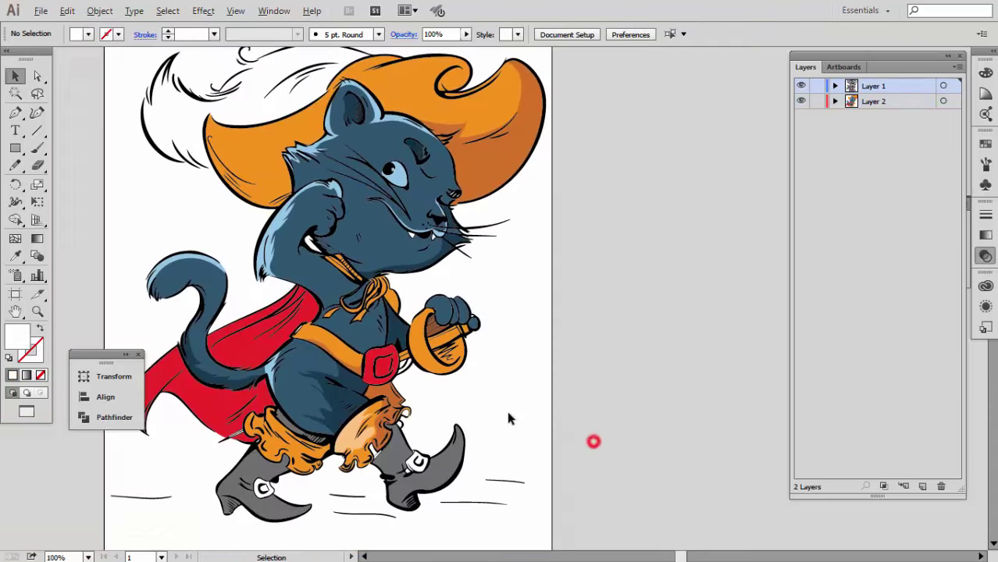
pyautogui.scroll(-2, 505, 407)
pyautogui.scroll(1, 660, 372)
pyautogui.scroll(3, 633, 217)
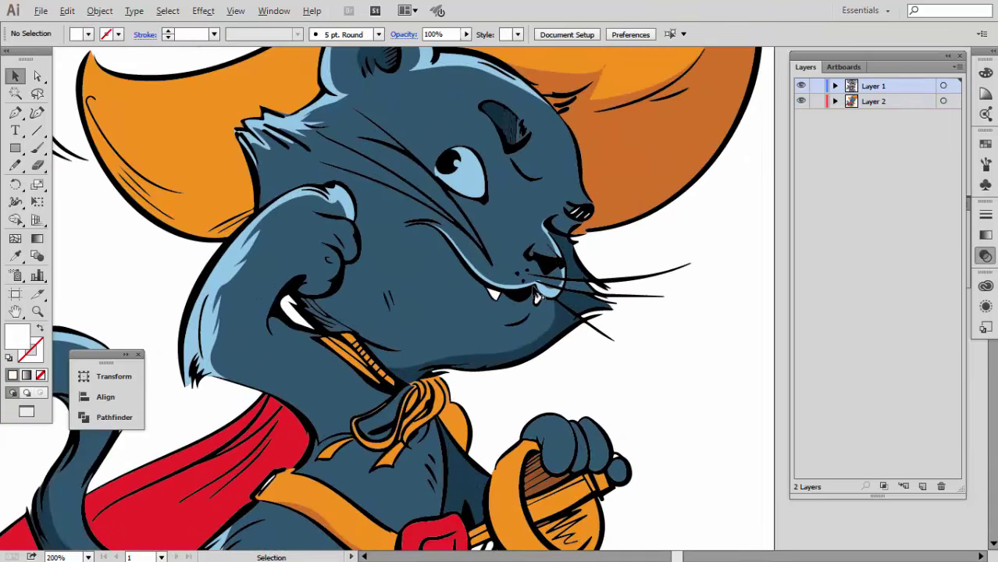
pyautogui.scroll(-4, 633, 217)
pyautogui.scroll(1, 602, 341)
pyautogui.scroll(2, 486, 312)
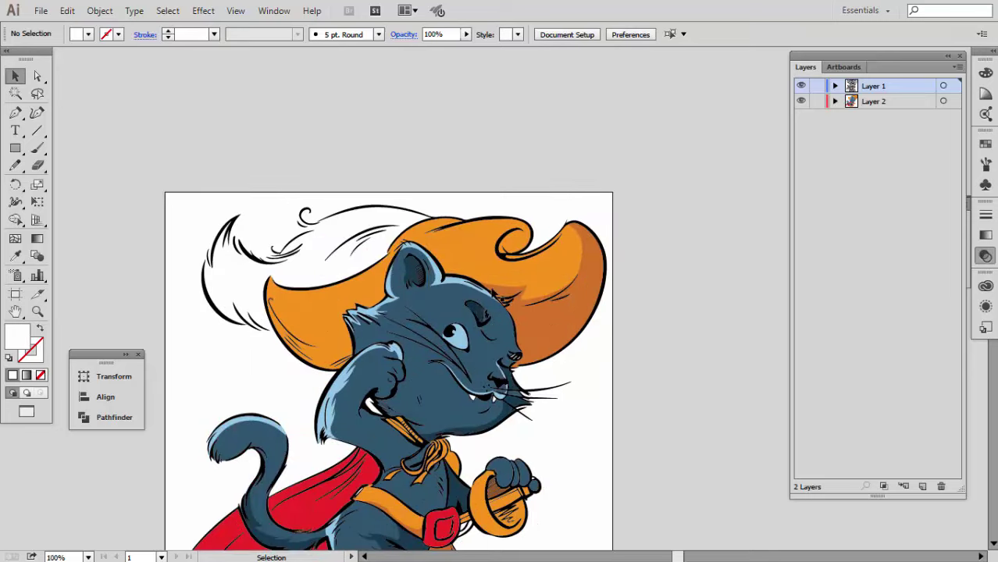
pyautogui.scroll(2, 469, 232)
pyautogui.press('p')
pyautogui.scroll(1, 483, 237)
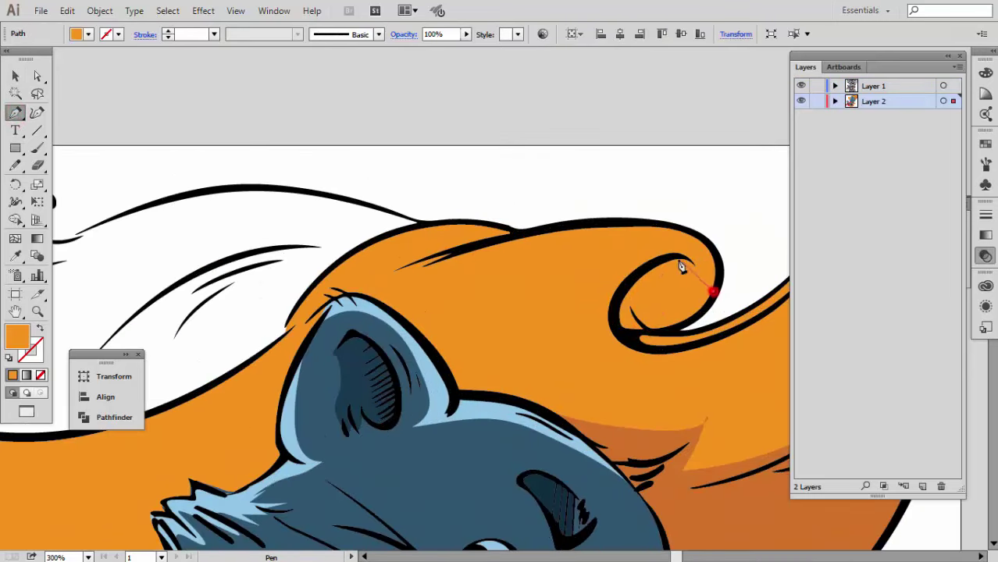
# Trace a curved highlight shape along the top edge of the hat brim with the Pen tool
pyautogui.moveTo(469, 281); pyautogui.dragTo(416, 291)
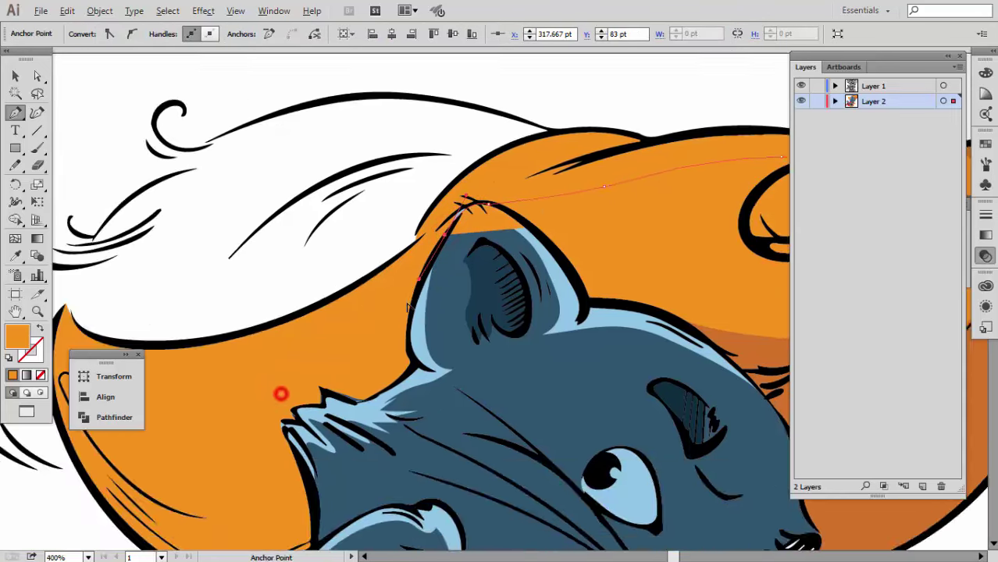
pyautogui.moveTo(283, 395); pyautogui.dragTo(406, 328)
pyautogui.moveTo(477, 305); pyautogui.dragTo(400, 330)
pyautogui.moveTo(276, 251); pyautogui.dragTo(316, 301)
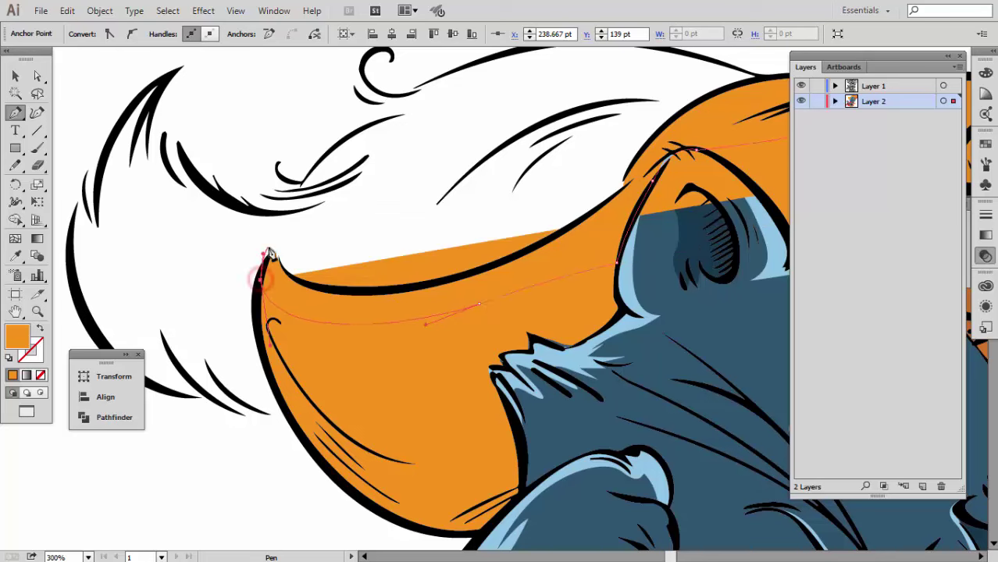
pyautogui.moveTo(502, 262); pyautogui.dragTo(551, 239)
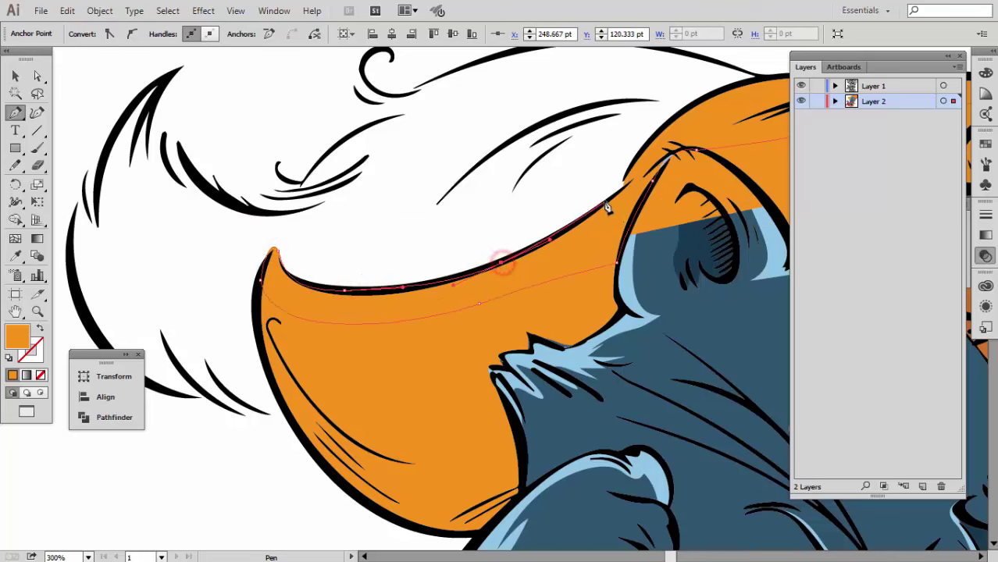
pyautogui.scroll(1, 609, 212)
pyautogui.scroll(1, 594, 223)
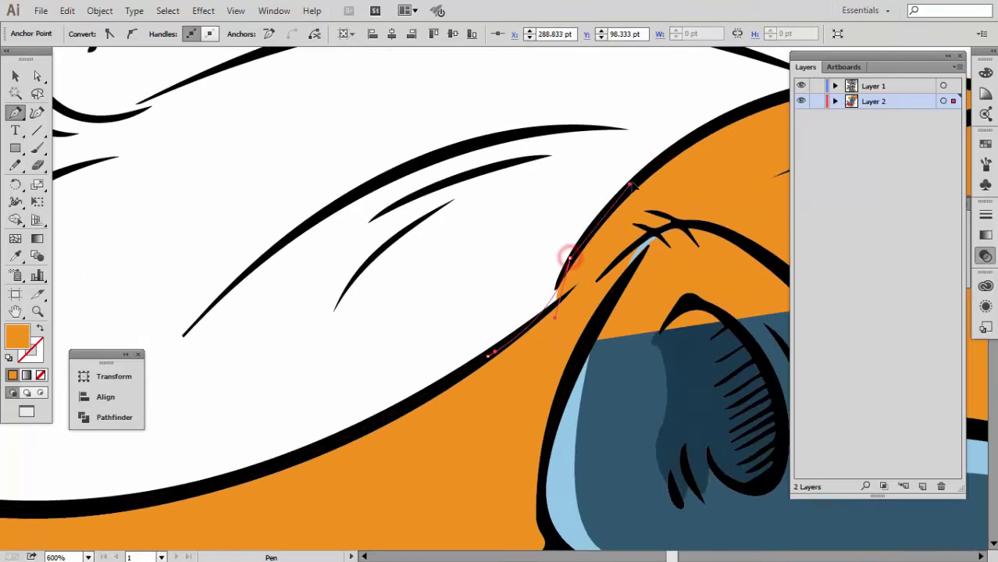
pyautogui.scroll(3, 636, 187)
pyautogui.hscroll(5, 637, 187)
pyautogui.scroll(2, 703, 313)
pyautogui.hscroll(3, 704, 312)
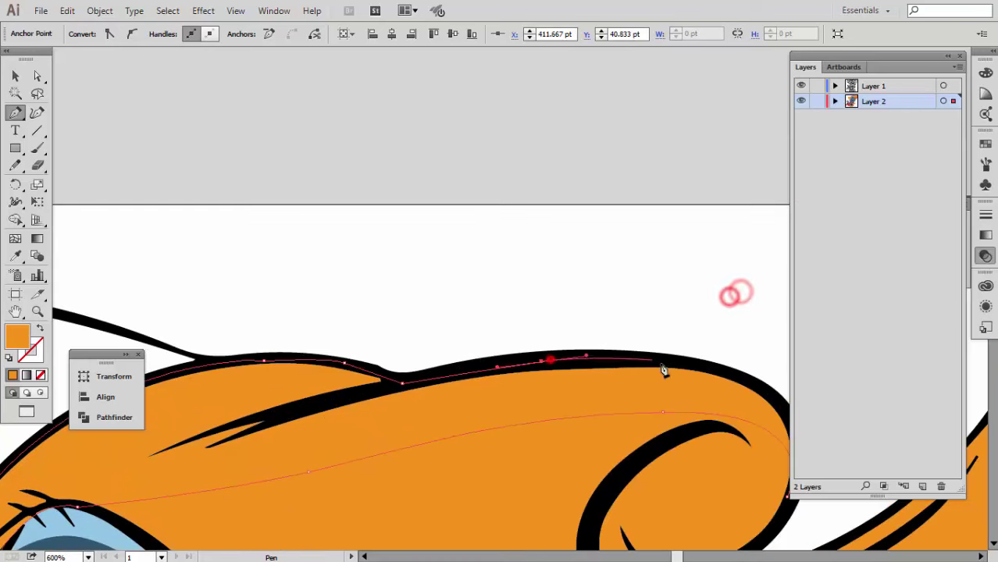
pyautogui.hscroll(3, 550, 359)
pyautogui.scroll(-2, 336, 450)
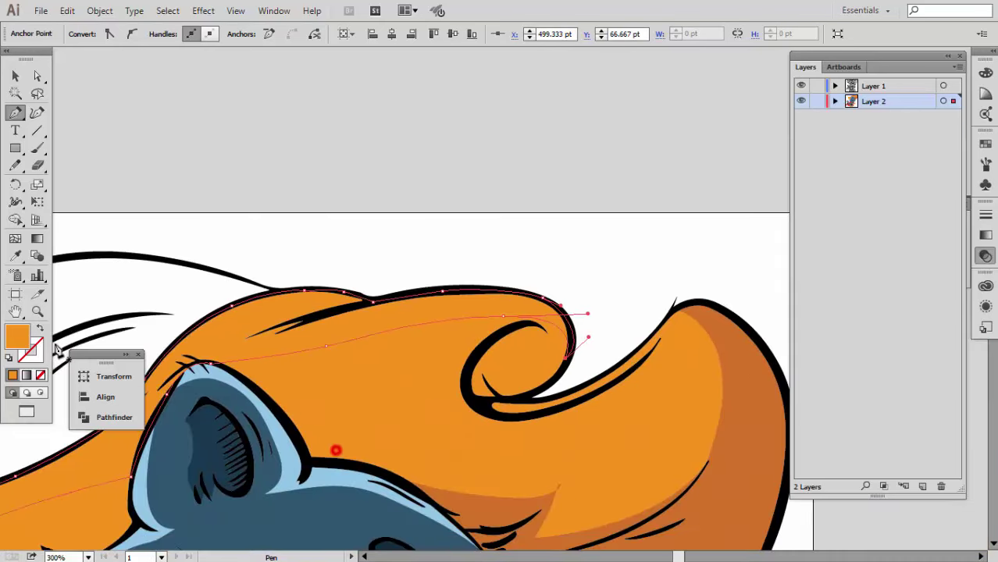
# Fill the hat brim highlight with light orange FFAC52, then deselect
pyautogui.doubleClick(19, 334)
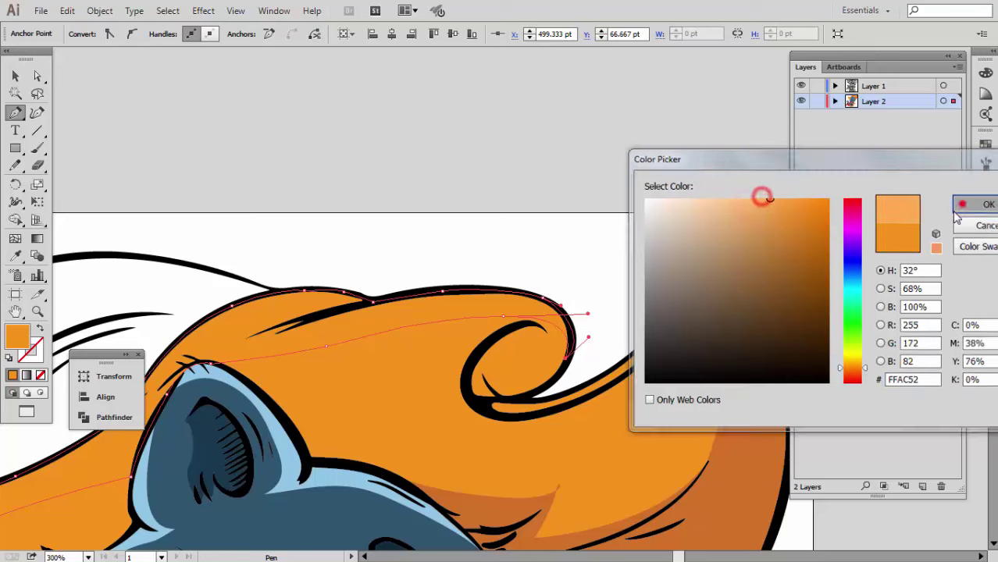
pyautogui.click(989, 204)
pyautogui.press('v')
pyautogui.hotkey('ctrl', '1')
pyautogui.click(408, 339)
pyautogui.doubleClick(14, 335)
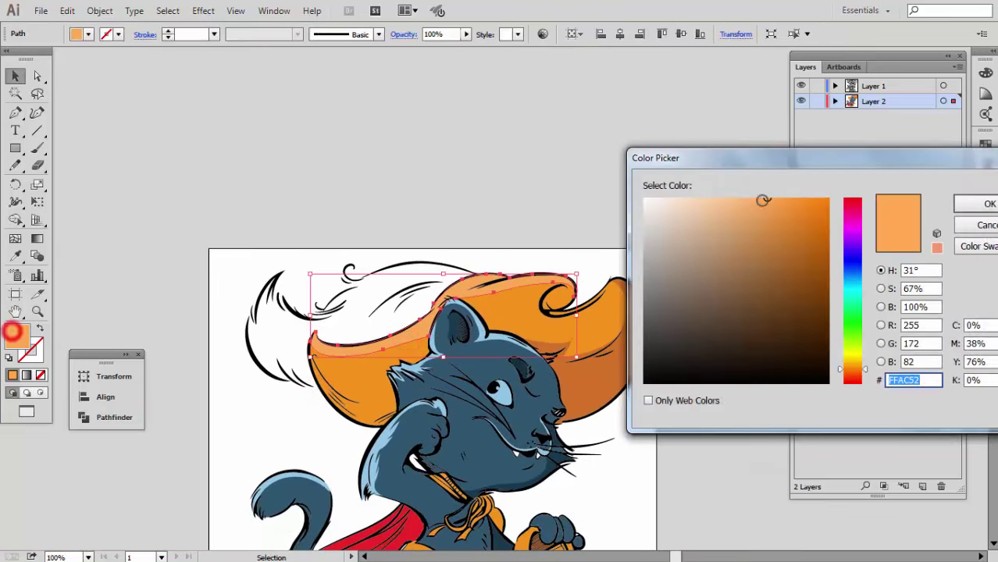
pyautogui.click(975, 205)
pyautogui.click(686, 165)
# Draw a small three-point highlight shape inside the cat's eye
pyautogui.scroll(2, 698, 357)
pyautogui.scroll(2, 489, 281)
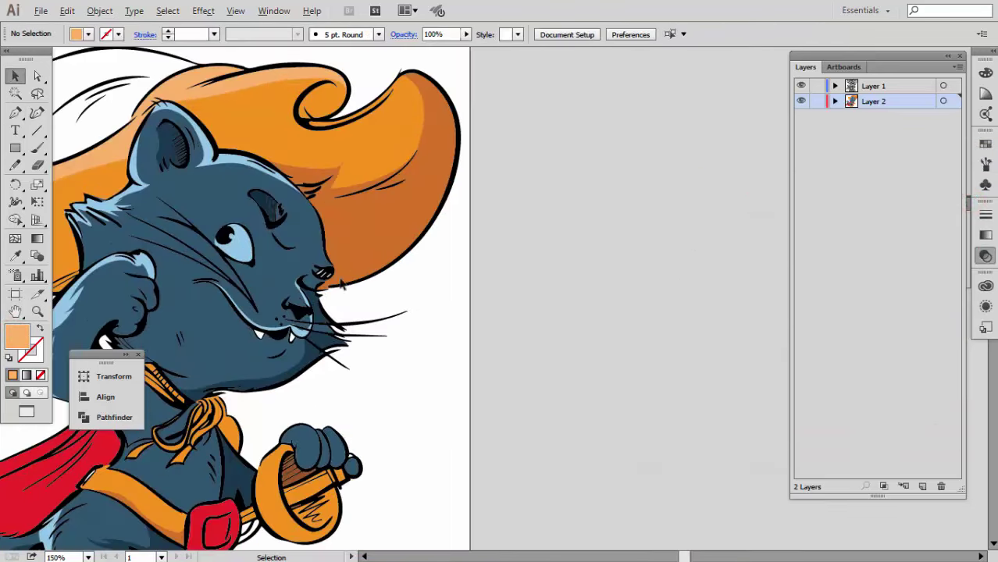
pyautogui.scroll(2, 221, 238)
pyautogui.moveTo(221, 239); pyautogui.dragTo(404, 317)
pyautogui.click(15, 111)
pyautogui.scroll(2, 425, 305)
pyautogui.click(394, 309)
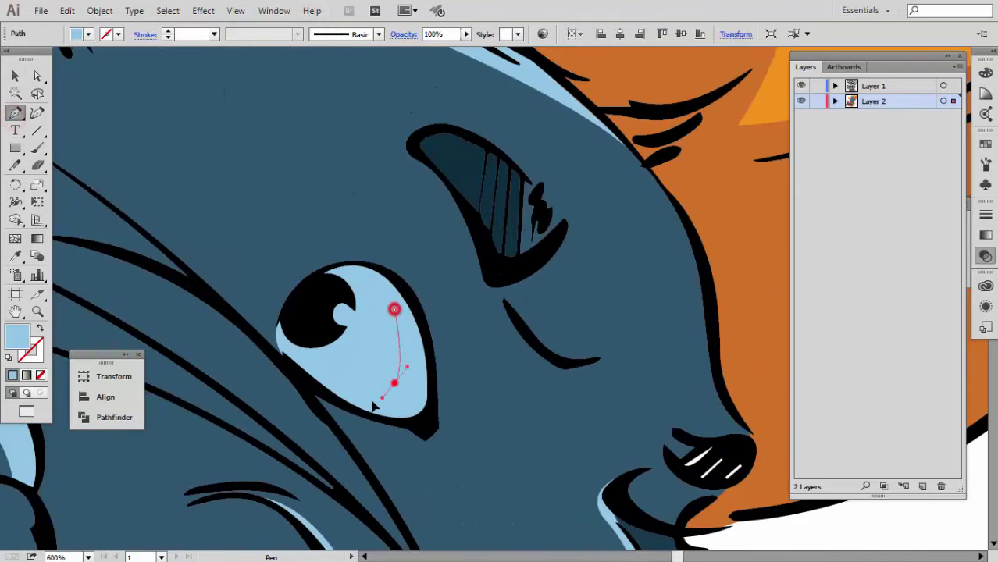
pyautogui.click(337, 370)
pyautogui.click(395, 383)
# Fill the eye highlight pale blue B9E7FC and zoom back out
pyautogui.doubleClick(18, 333)
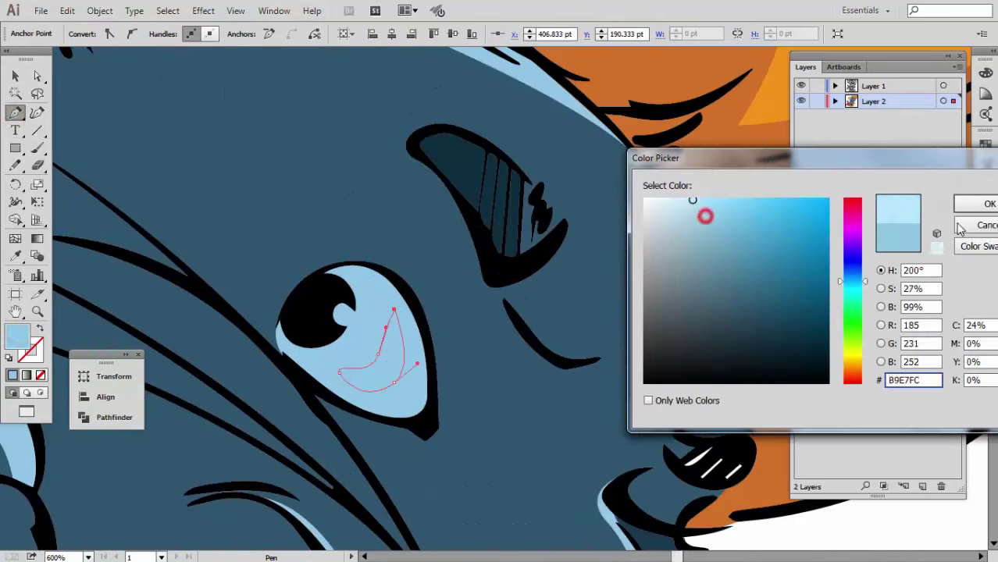
pyautogui.click(960, 225)
pyautogui.scroll(-5, 446, 350)
pyautogui.press('v')
pyautogui.scroll(-2, 535, 404)
pyautogui.scroll(-1, 625, 347)
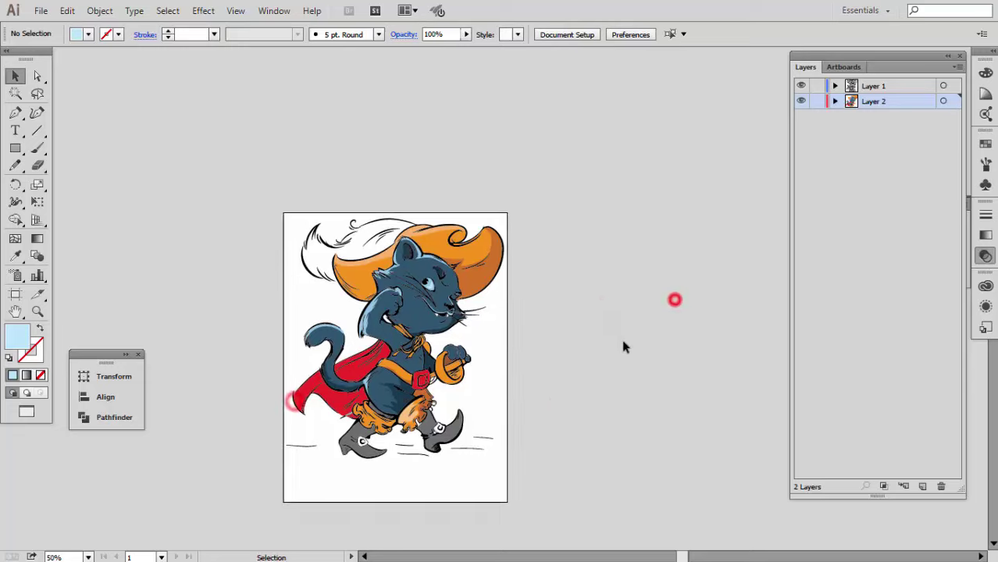
pyautogui.scroll(2, 341, 290)
pyautogui.scroll(-2, 595, 296)
# Begin tracing the feather plume outline on the hat point by point
pyautogui.scroll(3, 596, 297)
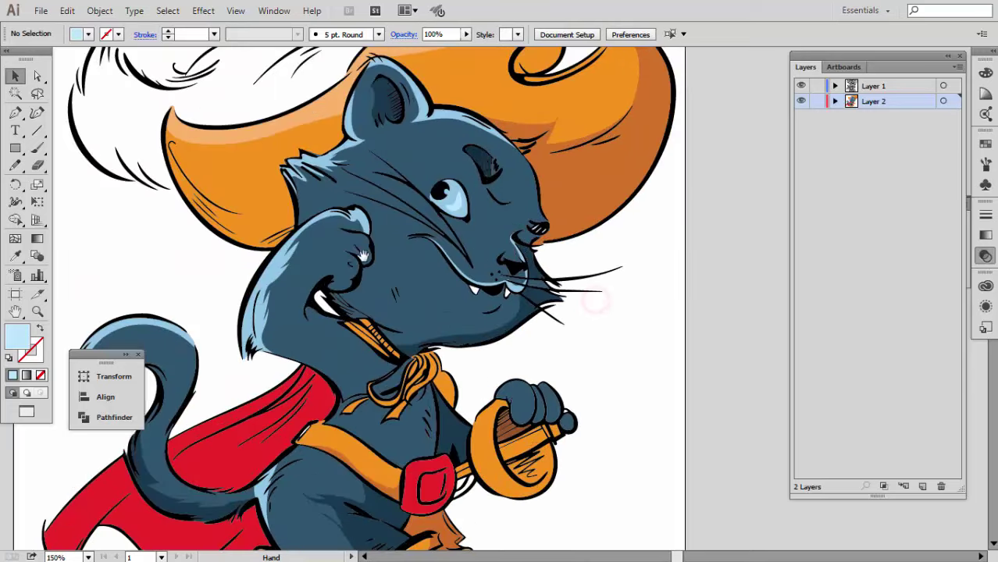
pyautogui.moveTo(363, 258); pyautogui.dragTo(387, 425)
pyautogui.click(257, 326)
pyautogui.click(14, 112)
pyautogui.scroll(2, 486, 197)
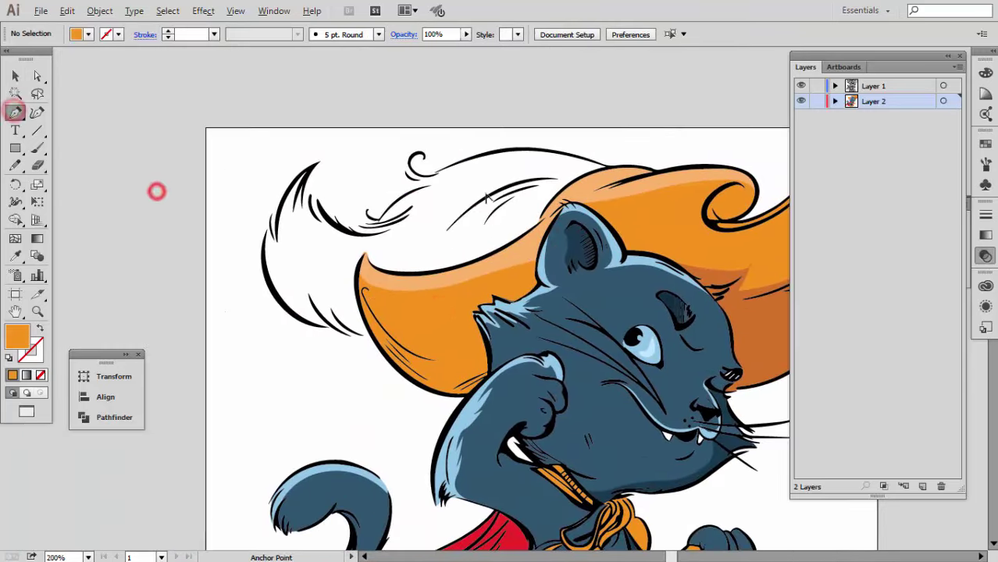
pyautogui.scroll(1, 486, 197)
pyautogui.click(423, 162)
pyautogui.click(366, 234)
pyautogui.click(261, 290)
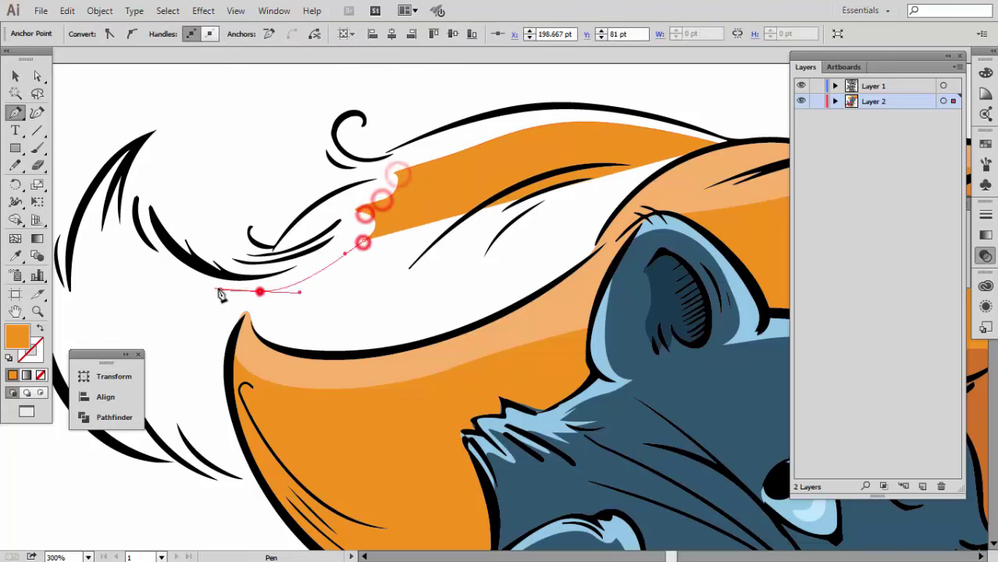
pyautogui.click(116, 245)
pyautogui.click(109, 293)
# Finish the grey feather plume shape along its lower edges and the ridge beneath
pyautogui.click(222, 317)
pyautogui.click(261, 390)
pyautogui.click(318, 390)
pyautogui.click(364, 405)
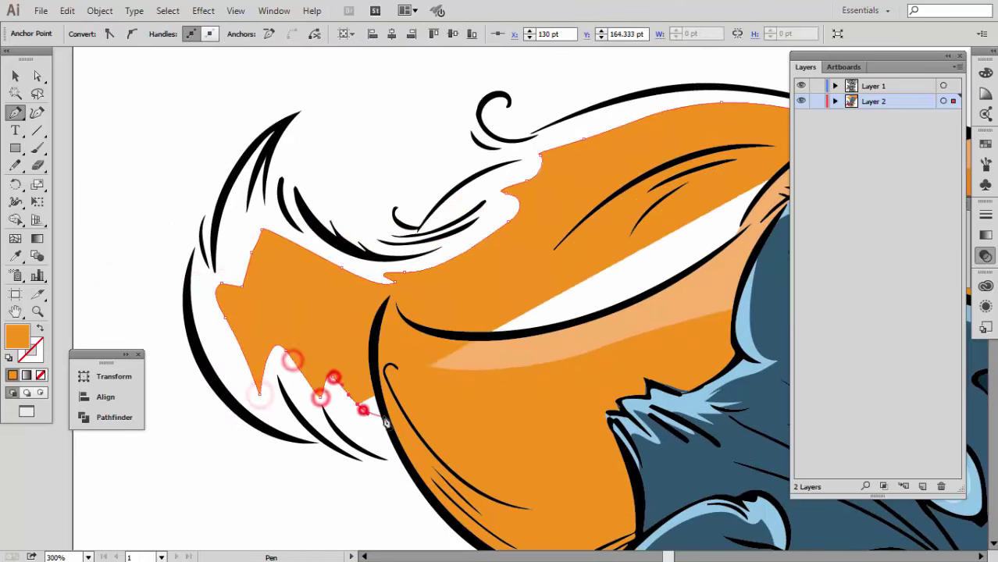
pyautogui.click(375, 318)
pyautogui.click(407, 324)
pyautogui.click(527, 341)
pyautogui.scroll(1, 680, 277)
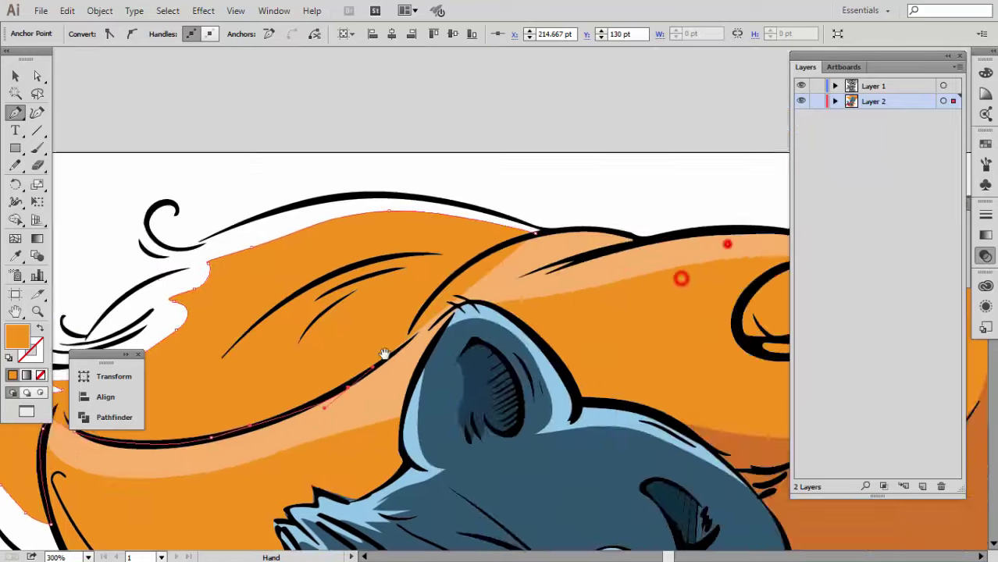
pyautogui.scroll(1, 724, 241)
pyautogui.click(413, 334)
pyautogui.click(443, 273)
pyautogui.scroll(2, 539, 184)
pyautogui.click(550, 178)
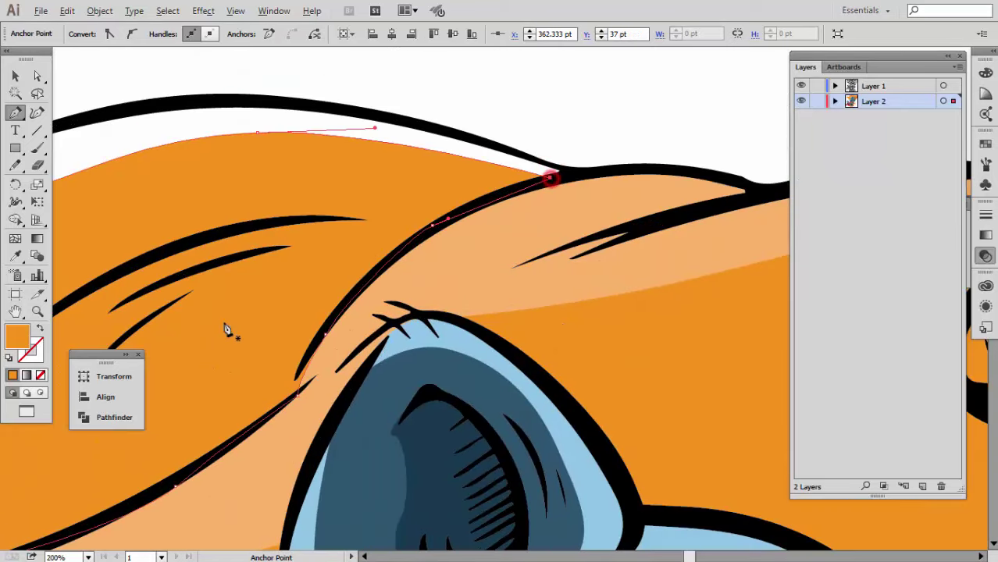
pyautogui.hotkey('ctrl', '-')
pyautogui.hotkey('ctrl', '-')
pyautogui.hotkey('ctrl', '-')
pyautogui.press('v')
pyautogui.click(534, 251)
# Start a second curved feather shape along the plume's lower and left edges to its tip
pyautogui.scroll(-1, 644, 290)
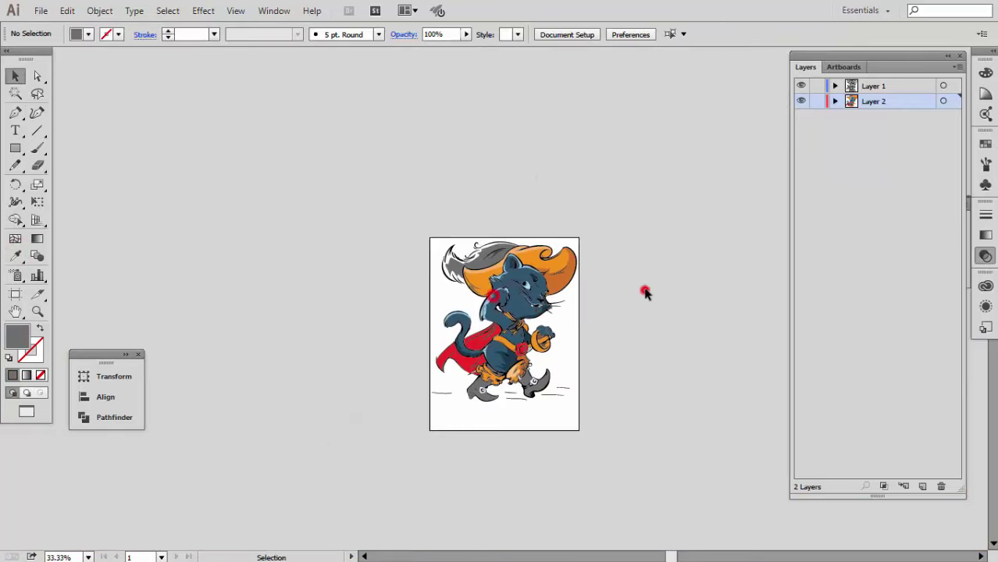
pyautogui.scroll(2, 643, 290)
pyautogui.scroll(1, 570, 353)
pyautogui.scroll(-3, 572, 355)
pyautogui.scroll(2, 218, 172)
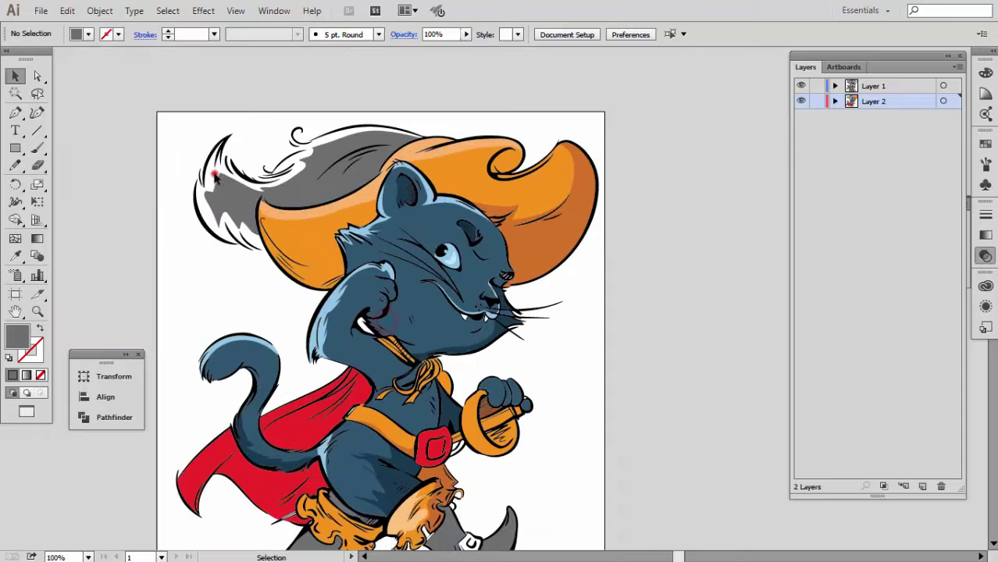
pyautogui.scroll(3, 215, 173)
pyautogui.scroll(2, 254, 209)
pyautogui.click(279, 245)
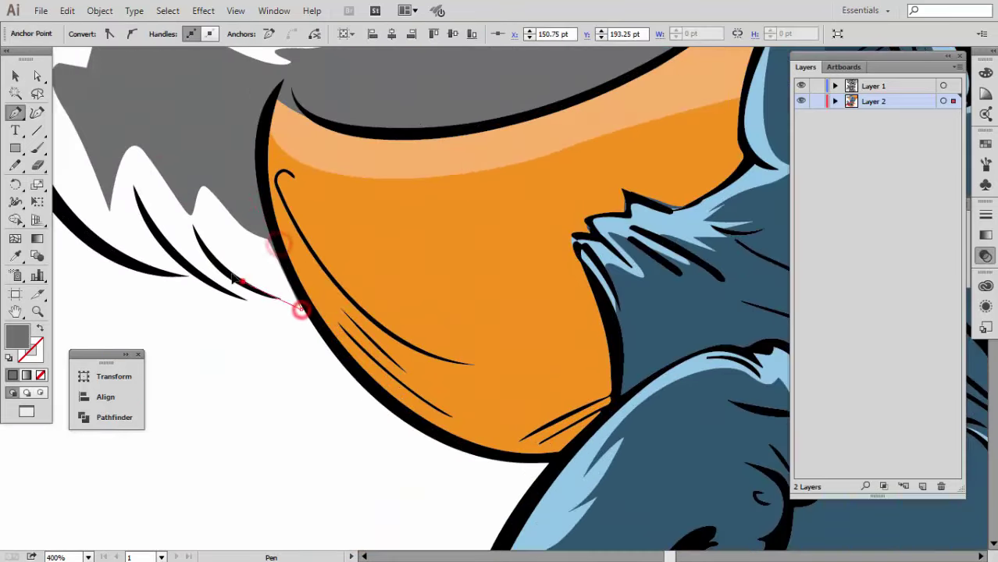
pyautogui.moveTo(161, 276); pyautogui.dragTo(104, 267)
pyautogui.moveTo(269, 301); pyautogui.dragTo(254, 207)
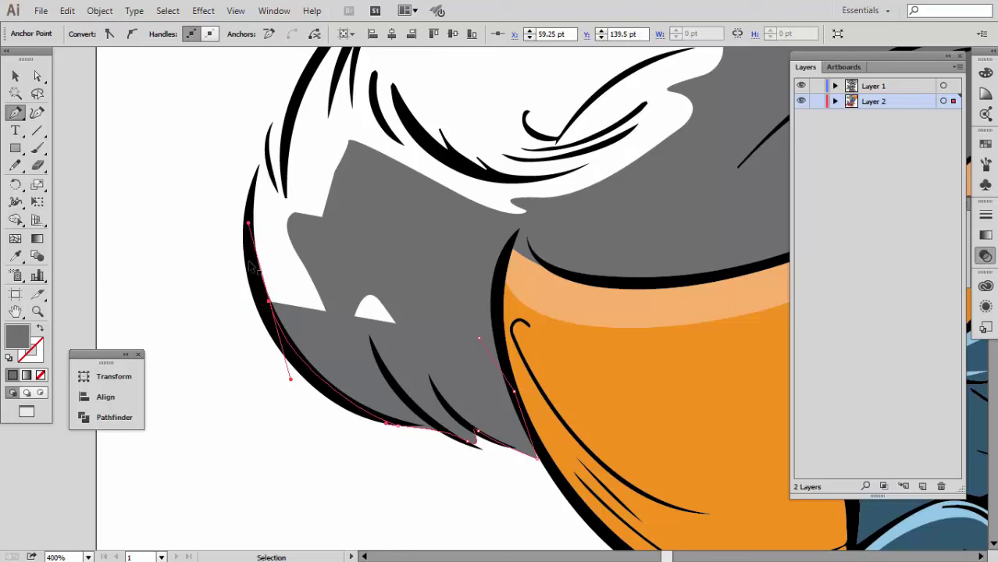
pyautogui.moveTo(260, 164); pyautogui.dragTo(292, 108)
pyautogui.moveTo(290, 201); pyautogui.dragTo(267, 414)
pyautogui.moveTo(355, 209); pyautogui.dragTo(346, 307)
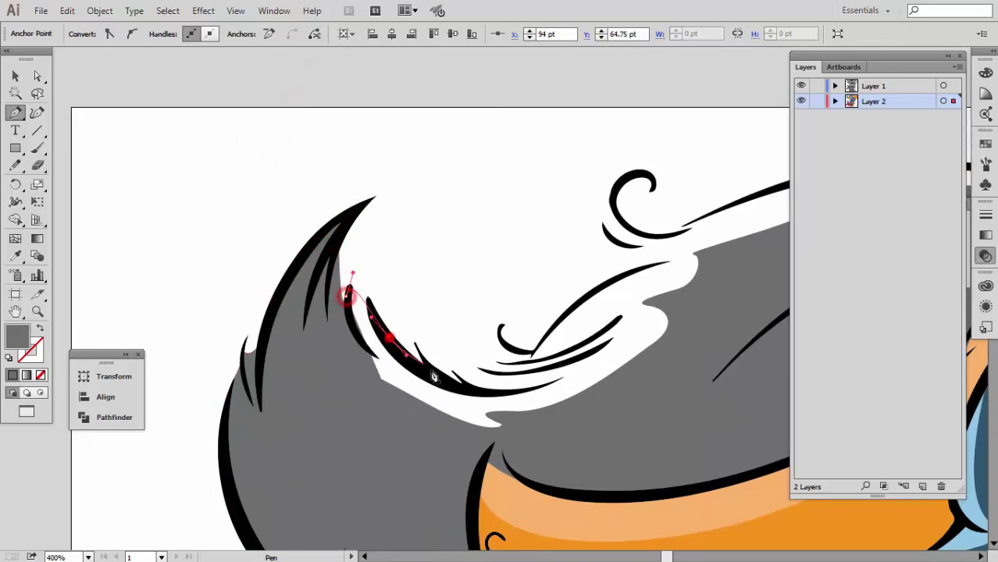
# Complete the second feather shape along the top edge and close it at the base
pyautogui.moveTo(539, 342); pyautogui.dragTo(648, 268)
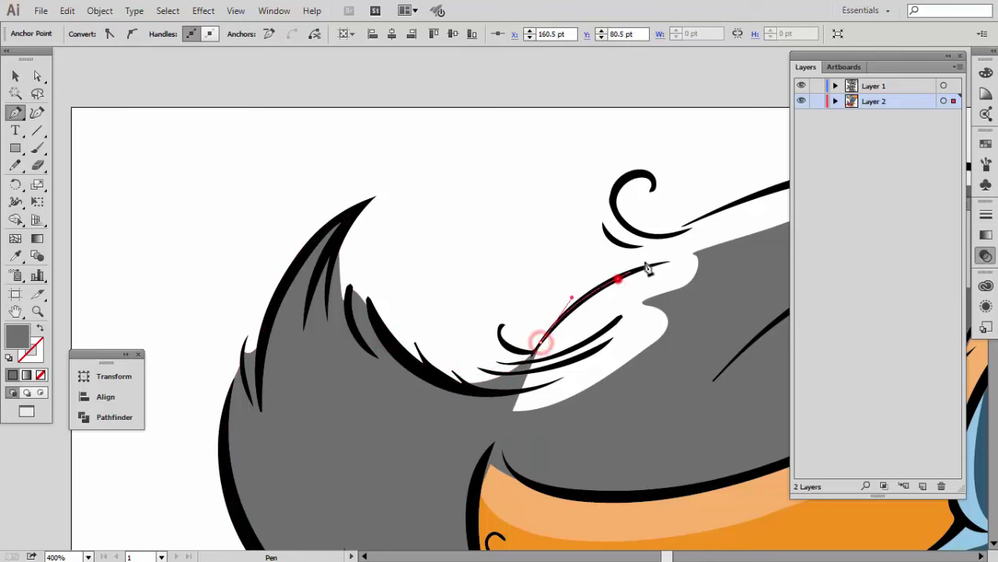
pyautogui.moveTo(664, 232); pyautogui.dragTo(218, 364)
pyautogui.moveTo(362, 310); pyautogui.dragTo(534, 304)
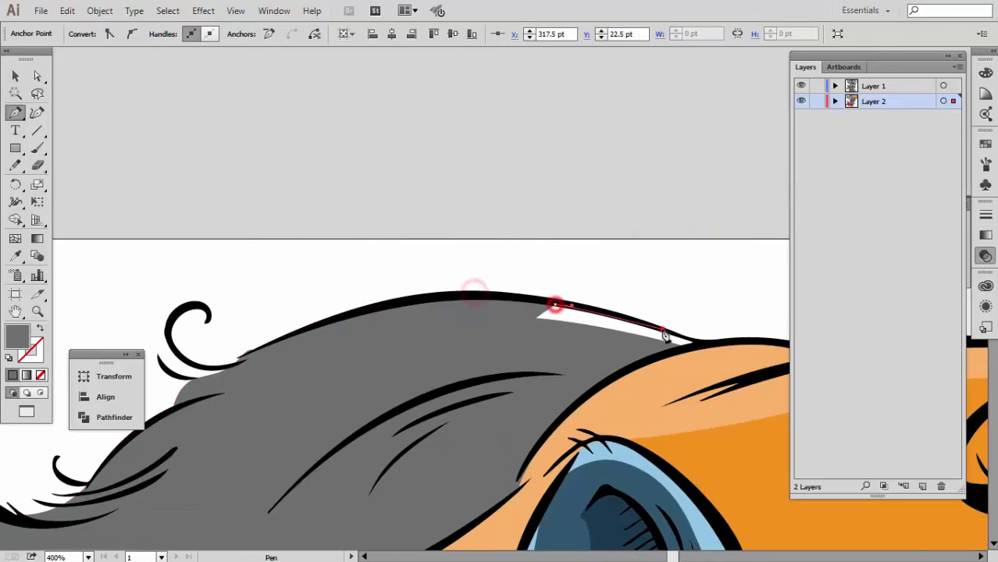
pyautogui.moveTo(664, 334); pyautogui.dragTo(691, 355)
pyautogui.scroll(-2, 369, 435)
pyautogui.moveTo(341, 437); pyautogui.dragTo(286, 464)
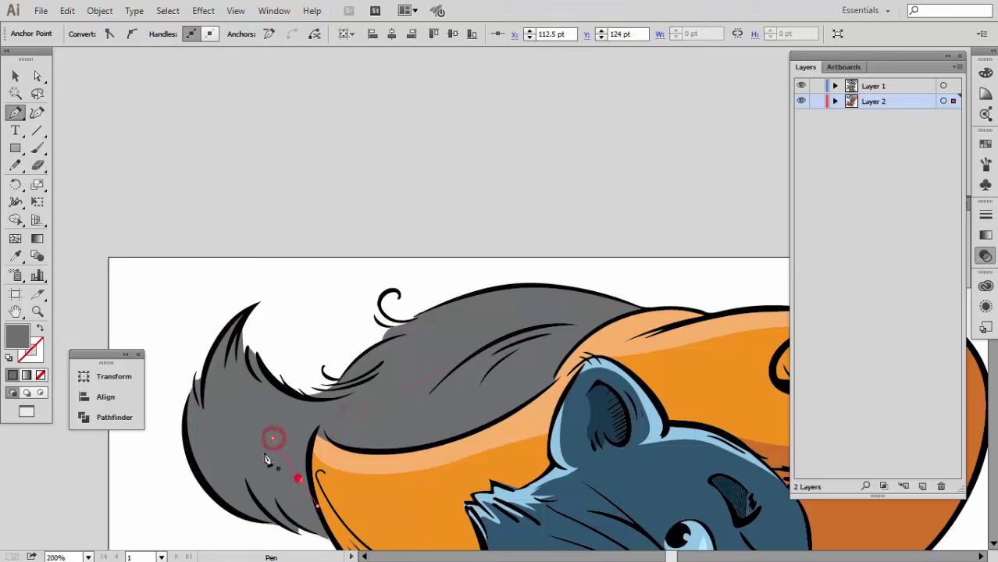
pyautogui.click(273, 438)
# Fill the second feather shape near-white, send it behind the grey feather, and deselect
pyautogui.press('v')
pyautogui.doubleClick(17, 338)
pyautogui.click(648, 264)
pyautogui.click(969, 205)
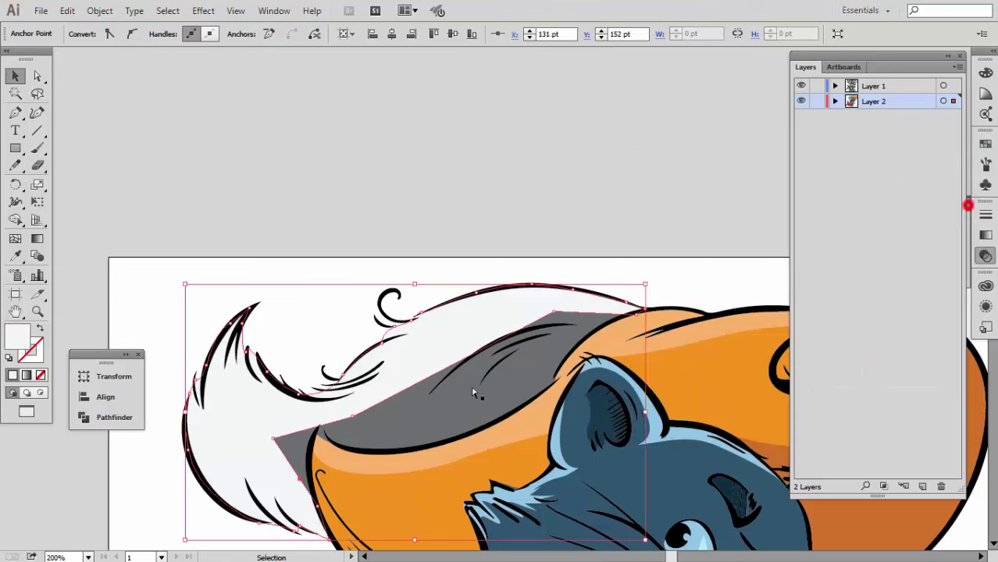
pyautogui.click(250, 415)
pyautogui.hotkey('ctrl', 'shift', 'a')
# Trace a curved highlight shape along the front boot's pointed toe on Layer 1
pyautogui.hotkey('ctrl', '0')
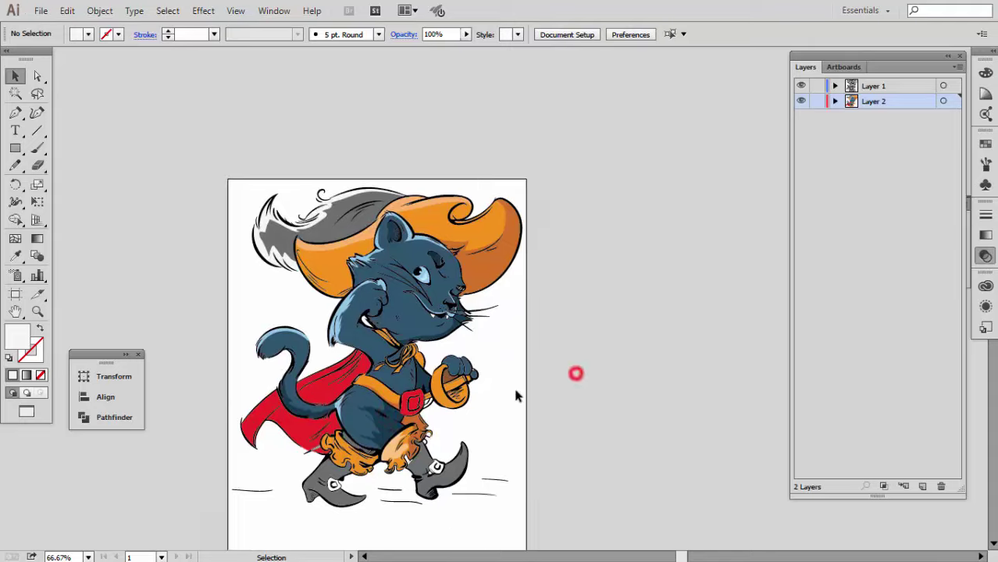
pyautogui.keyDown('ctrl'); pyautogui.click(508, 403); pyautogui.keyUp('ctrl')
pyautogui.click(547, 482)
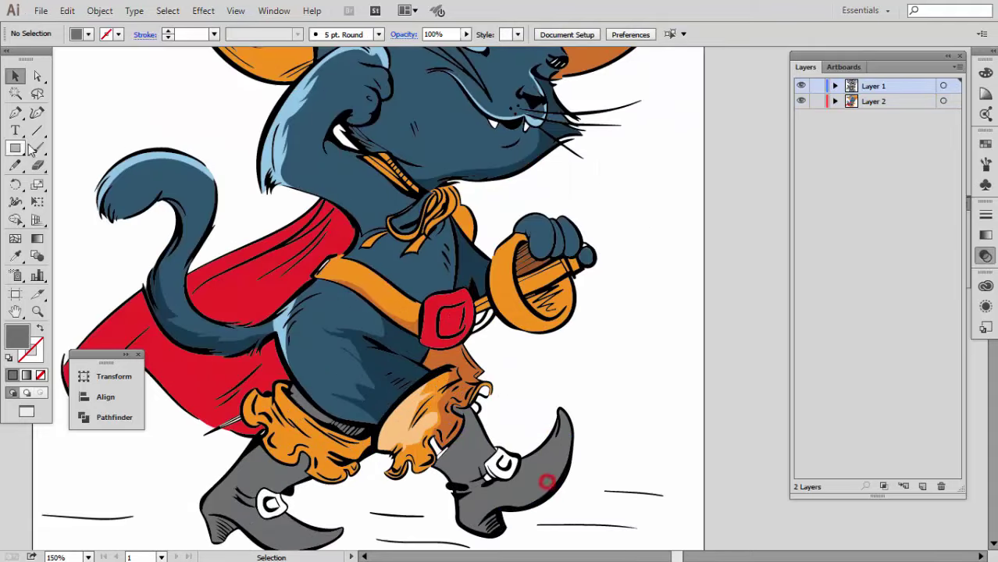
pyautogui.click(15, 112)
pyautogui.keyDown('ctrl'); pyautogui.click(490, 395); pyautogui.keyUp('ctrl')
pyautogui.moveTo(409, 420); pyautogui.dragTo(390, 464)
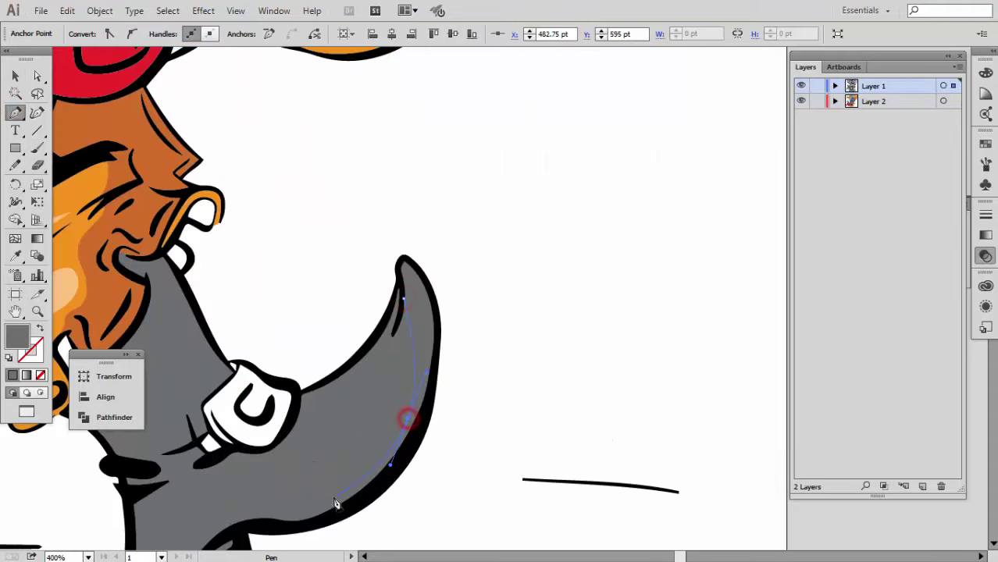
pyautogui.keyDown('ctrl'); pyautogui.click(435, 347); pyautogui.keyUp('ctrl')
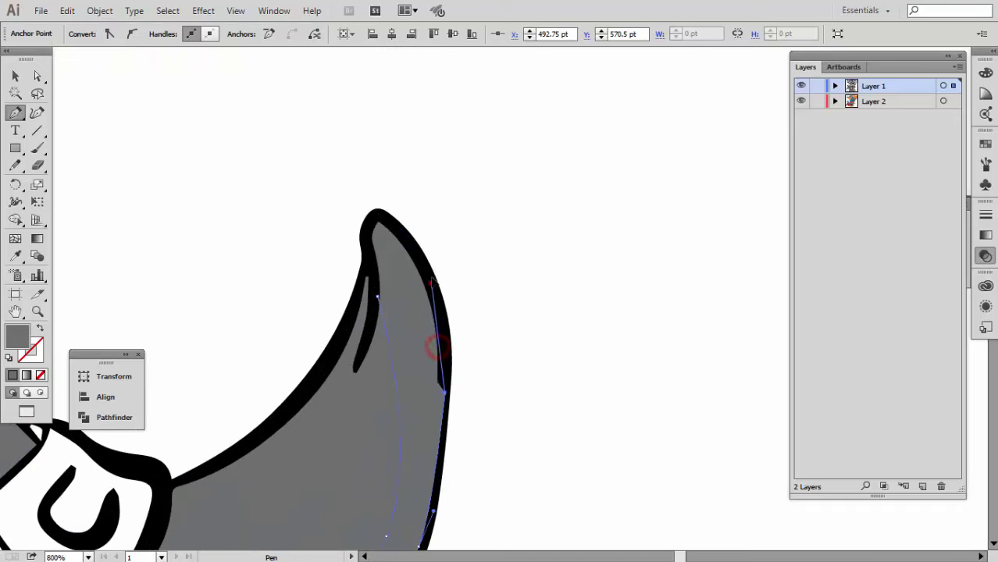
# Fill the toe highlight light grey, deselect, and zoom out
pyautogui.doubleClick(17, 336)
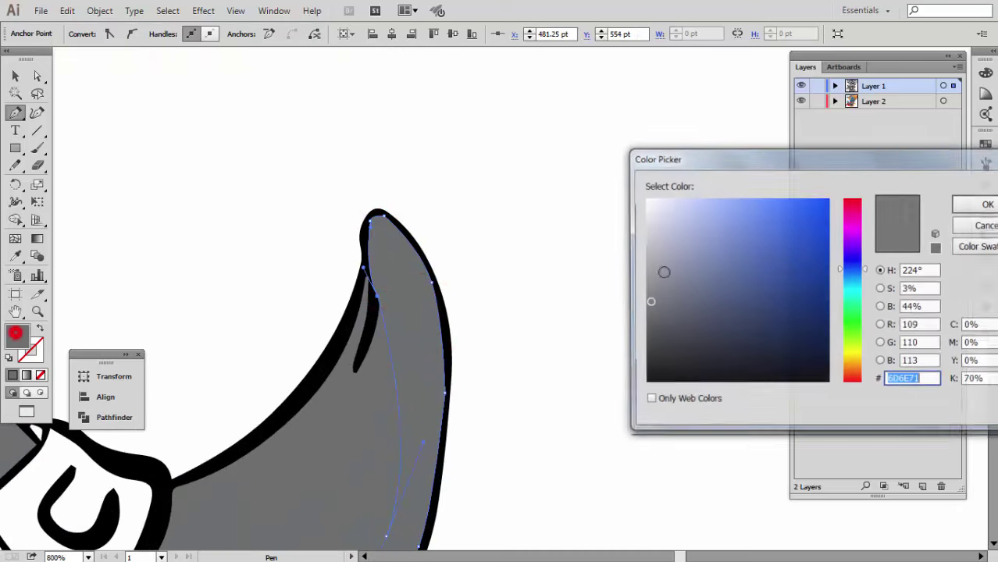
pyautogui.click(646, 220)
pyautogui.click(986, 204)
pyautogui.press('v')
pyautogui.click(485, 312)
pyautogui.hotkey('ctrl', '-')
pyautogui.hotkey('ctrl', '-')
pyautogui.hotkey('ctrl', '-')
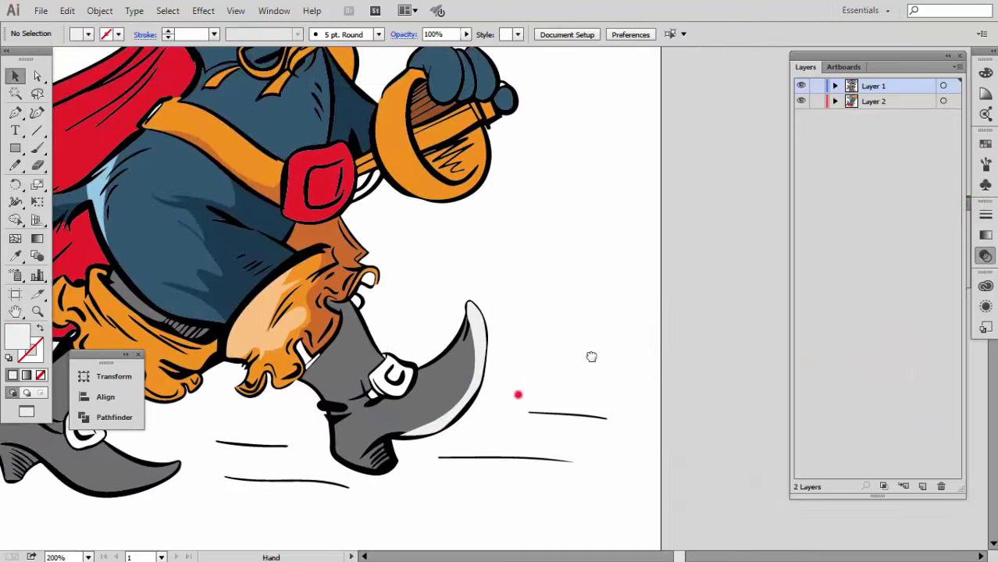
pyautogui.hotkey('ctrl', '-')
pyautogui.hotkey('ctrl', '-')
pyautogui.press('p')
pyautogui.scroll(2, 430, 391)
# Draw a highlight path with the Pen tool along the left boot's curled toe underside
pyautogui.scroll(2, 433, 379)
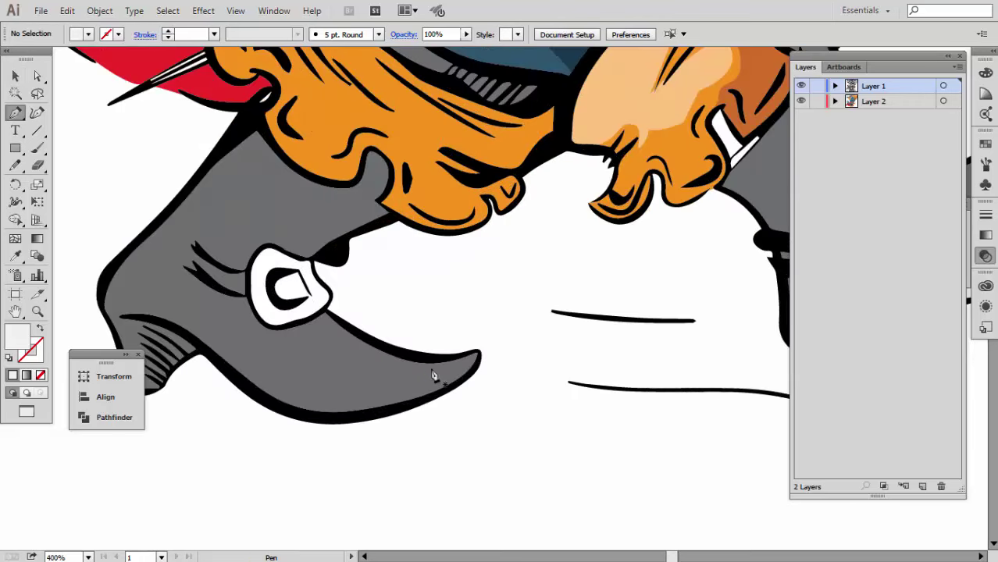
pyautogui.click(395, 395)
pyautogui.click(233, 378)
pyautogui.click(315, 416)
pyautogui.scroll(1, 390, 422)
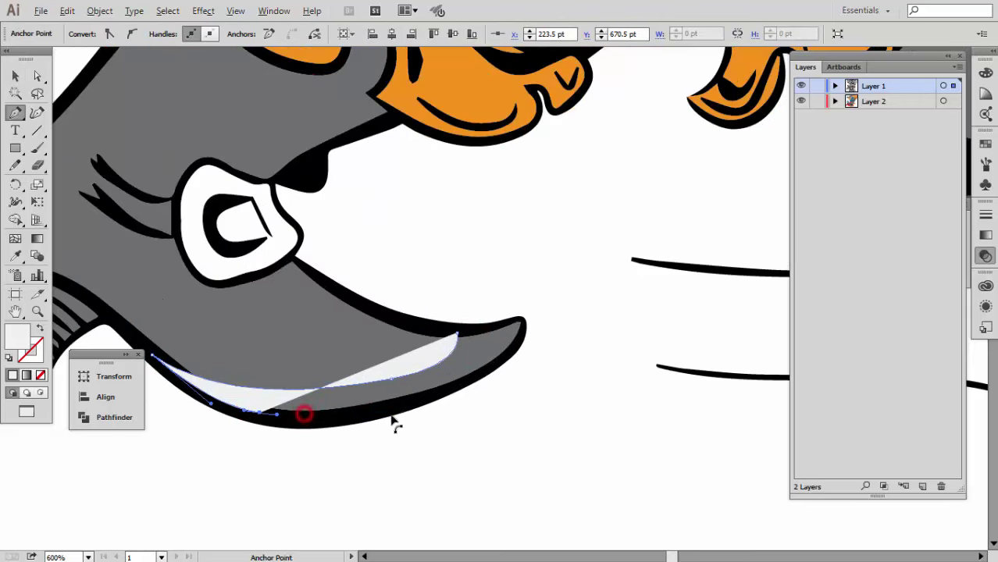
pyautogui.click(398, 406)
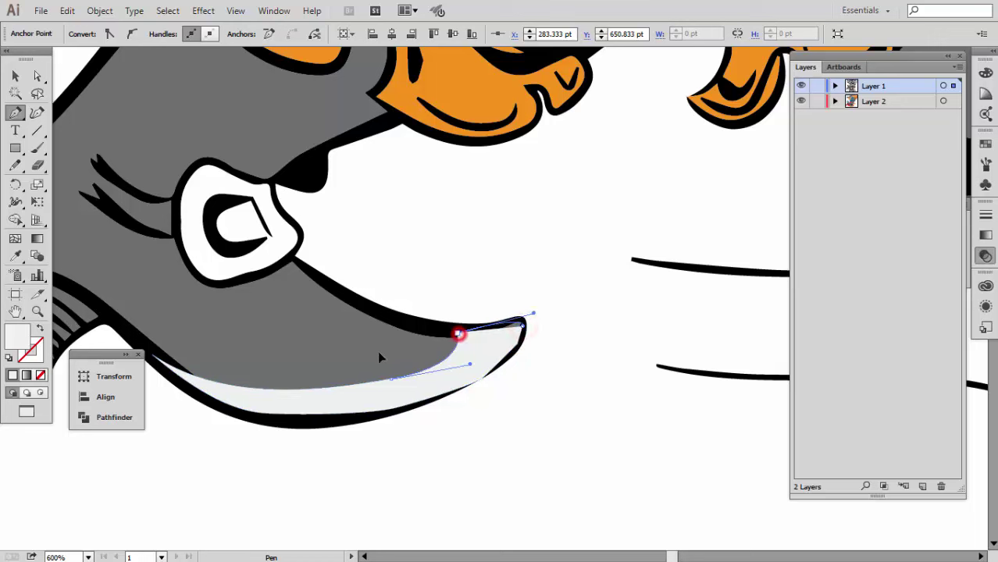
pyautogui.press('v')
pyautogui.click(471, 366)
# Make Layer 2 active and select the boot fill and toe highlight paths in turn
pyautogui.click(871, 109)
pyautogui.click(606, 324)
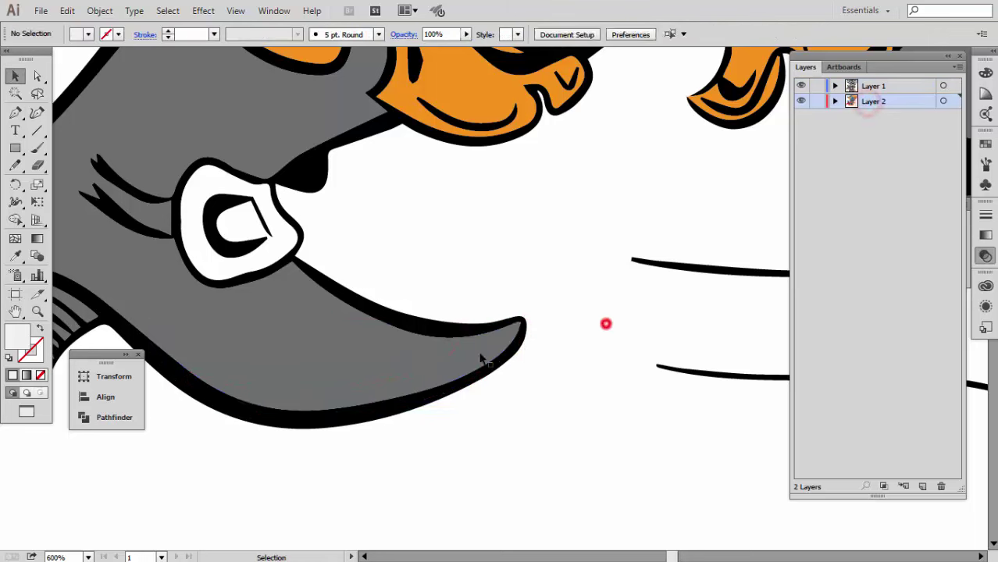
pyautogui.click(461, 357)
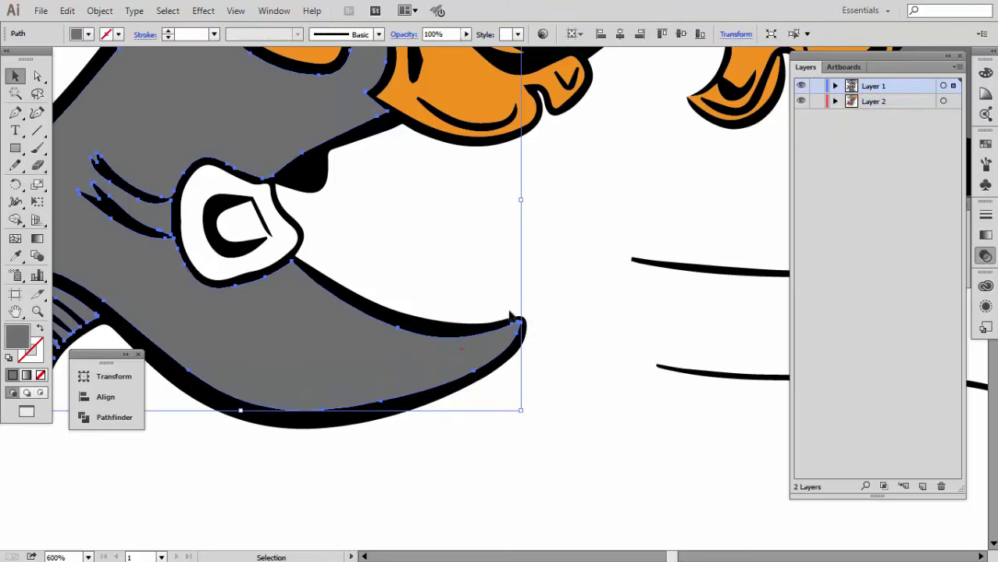
pyautogui.click(443, 365)
pyautogui.click(453, 355)
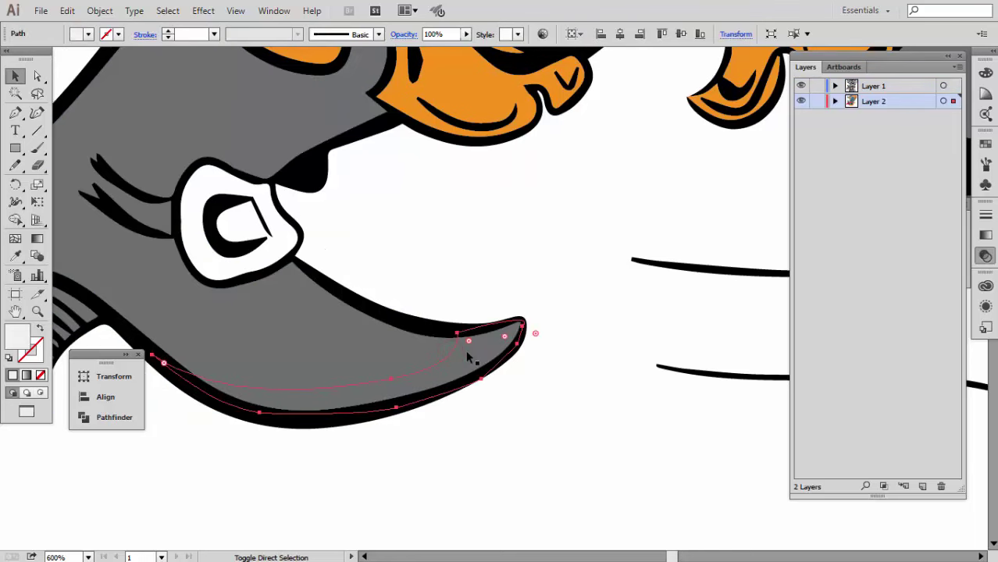
pyautogui.hotkey('ctrl', 'shift', 'a')
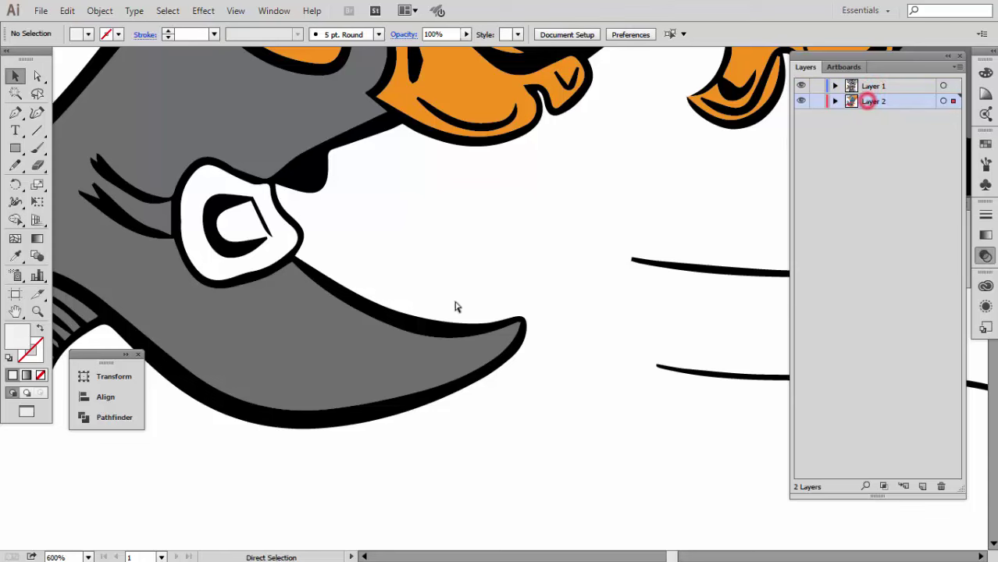
pyautogui.click(457, 328)
# Zoom out and expand the Layer 2 and Layer 1 path lists to locate the boot fill
pyautogui.hotkey('ctrl', '-')
pyautogui.click(837, 101)
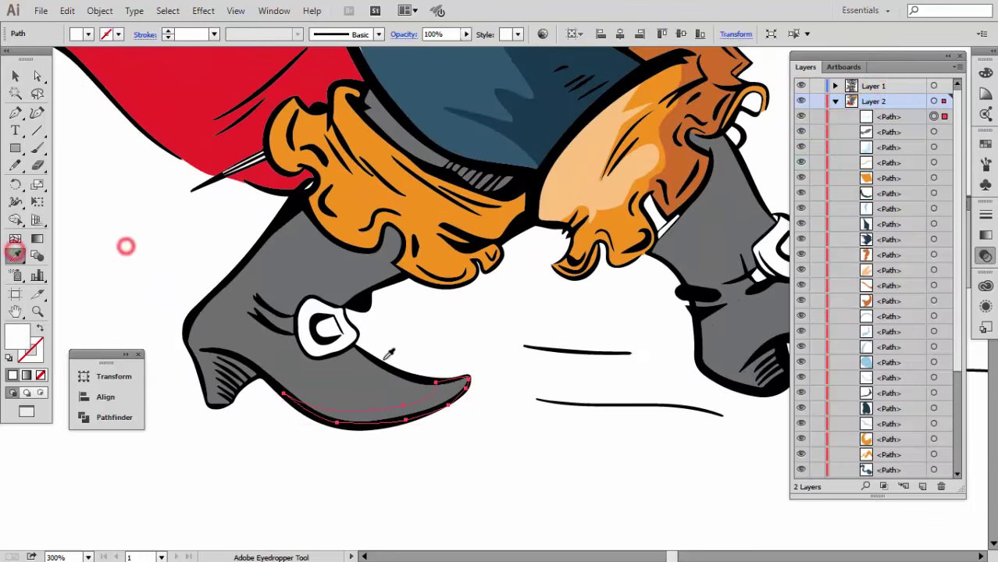
pyautogui.click(356, 379)
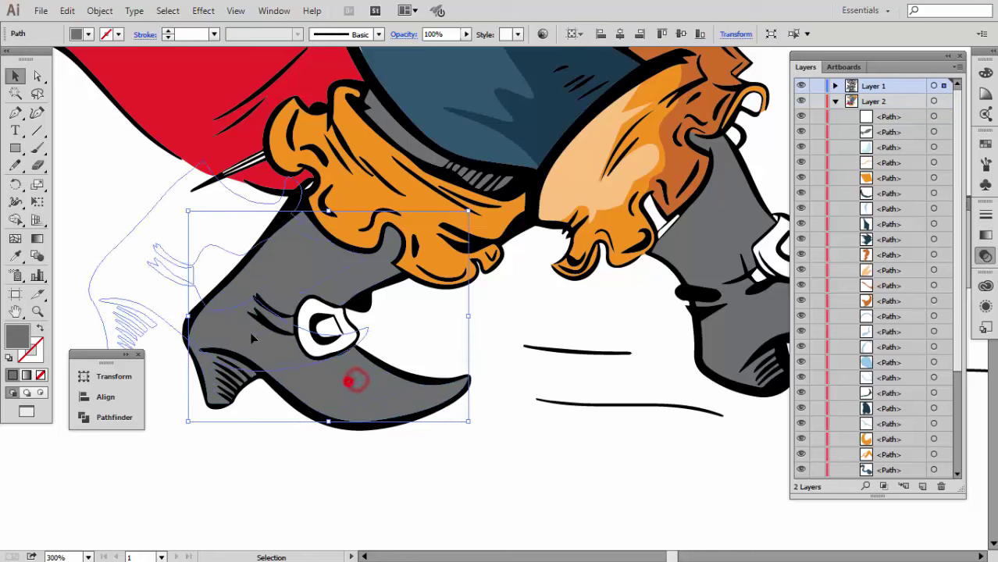
pyautogui.click(835, 102)
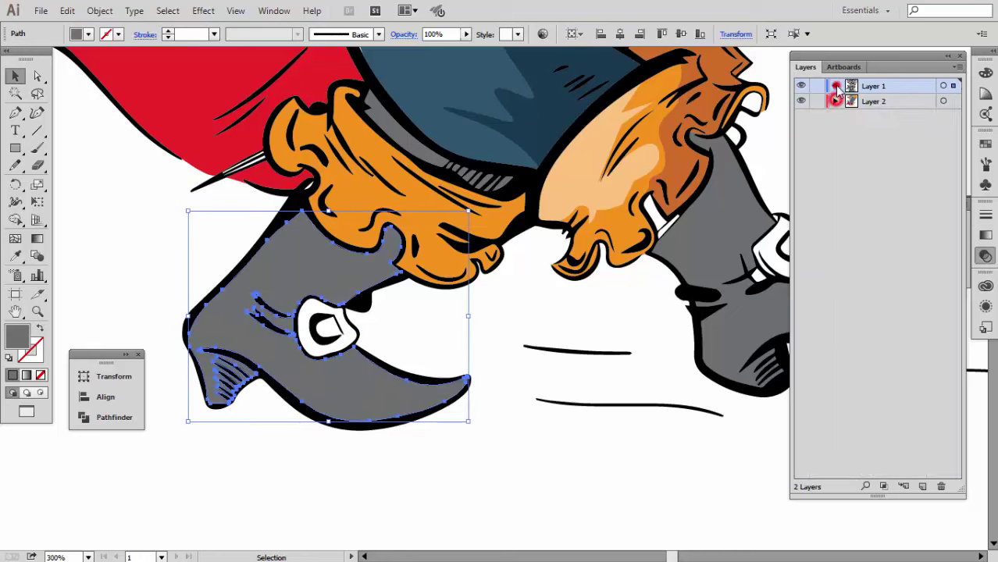
pyautogui.click(835, 85)
pyautogui.click(960, 122)
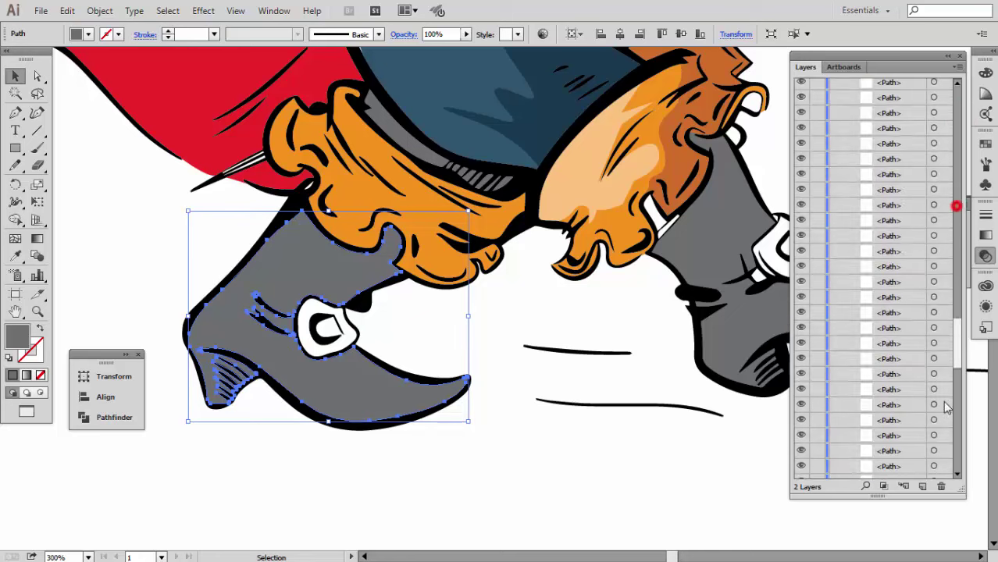
pyautogui.moveTo(957, 207); pyautogui.dragTo(958, 437)
# Undo the accidental move of the grey boot fill and reselect it in place
pyautogui.click(345, 384)
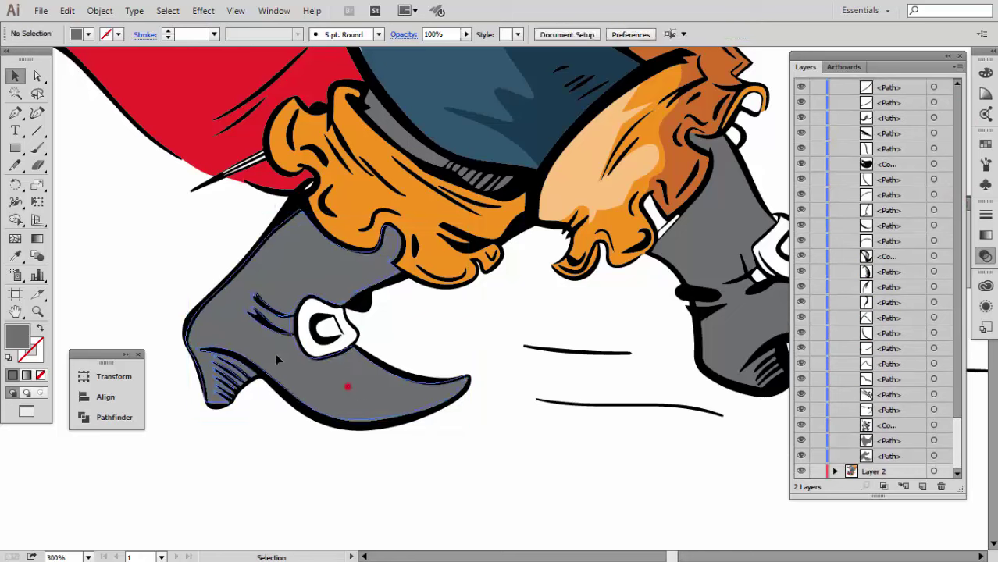
pyautogui.hotkey('ctrl', 'z')
pyautogui.click(446, 463)
pyautogui.click(364, 380)
pyautogui.click(361, 379)
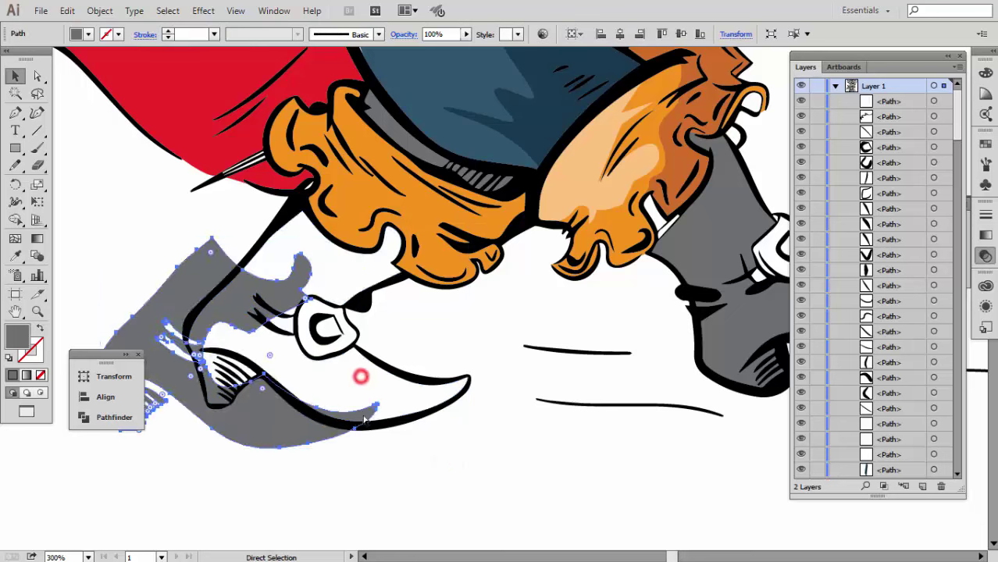
pyautogui.click(434, 398)
# Collapse Layer 1, make Layer 2 active, deselect, and zoom out to the whole artboard
pyautogui.click(835, 86)
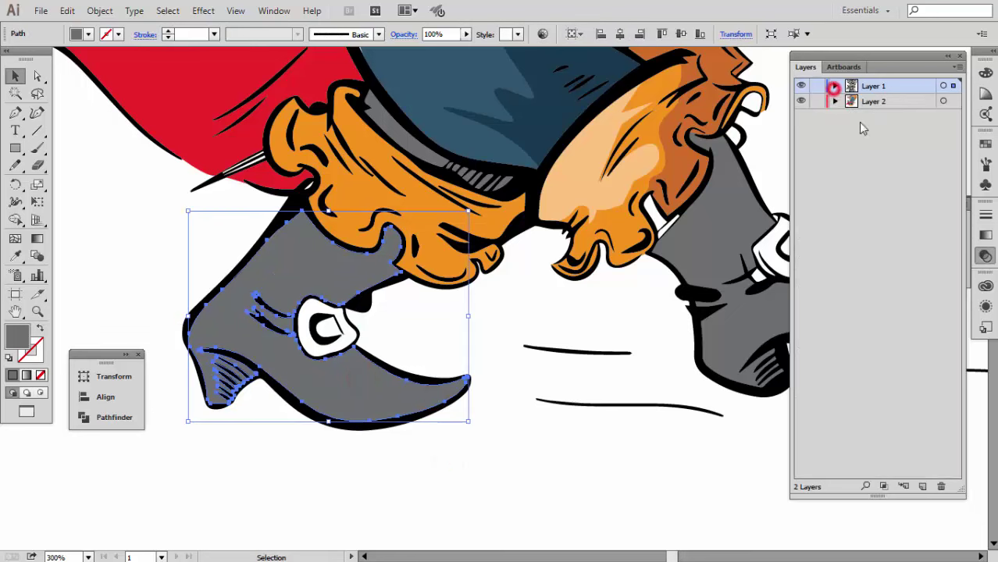
pyautogui.click(879, 102)
pyautogui.click(446, 413)
pyautogui.click(475, 437)
pyautogui.keyDown('ctrl'); pyautogui.keyDown('alt'); pyautogui.click(478, 444); pyautogui.keyUp('alt'); pyautogui.keyUp('ctrl')
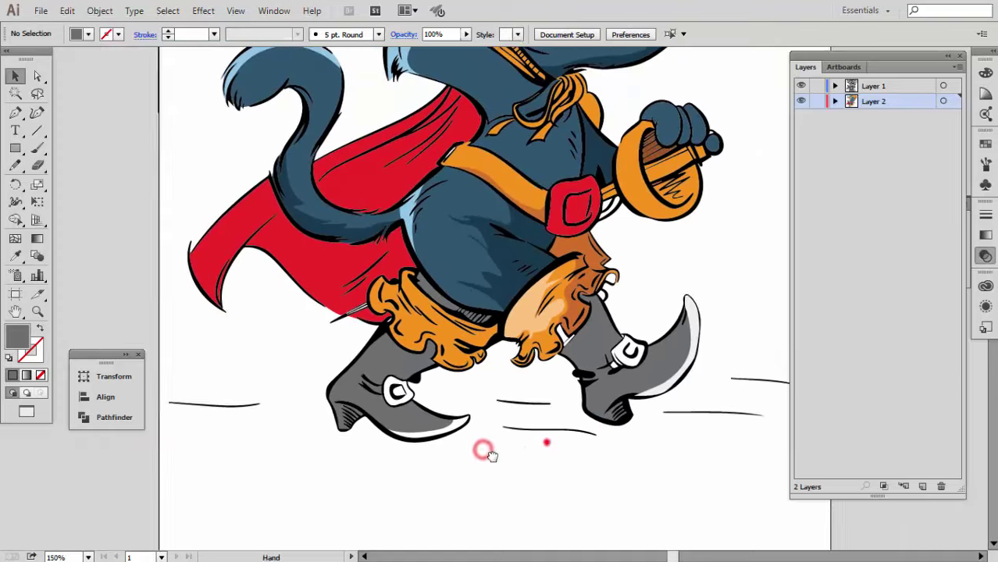
pyautogui.keyDown('ctrl'); pyautogui.keyDown('alt'); pyautogui.click(542, 445); pyautogui.keyUp('alt'); pyautogui.keyUp('ctrl')
pyautogui.keyDown('ctrl'); pyautogui.keyDown('alt'); pyautogui.click(630, 349); pyautogui.keyUp('alt'); pyautogui.keyUp('ctrl')
pyautogui.keyDown('ctrl'); pyautogui.keyDown('alt'); pyautogui.click(639, 352); pyautogui.keyUp('alt'); pyautogui.keyUp('ctrl')
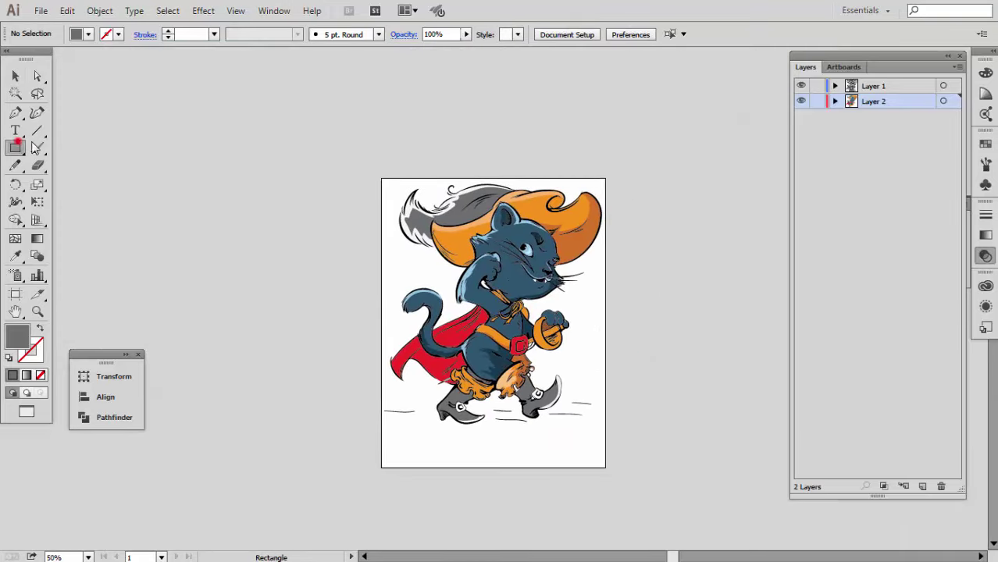
# Draw a rectangle over the whole artboard and fill it with pale blue CCEEFF
pyautogui.moveTo(611, 469); pyautogui.dragTo(608, 470)
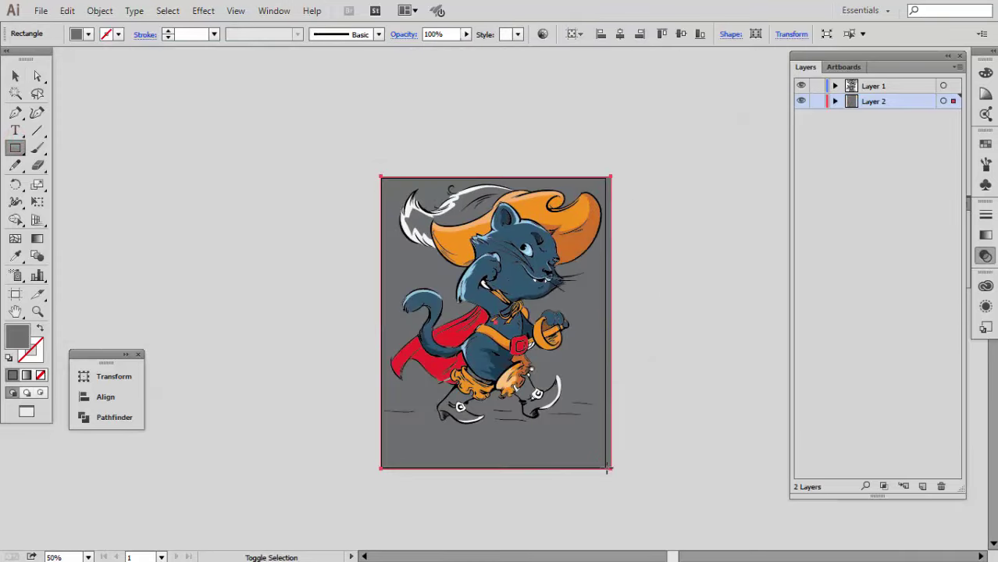
pyautogui.doubleClick(17, 335)
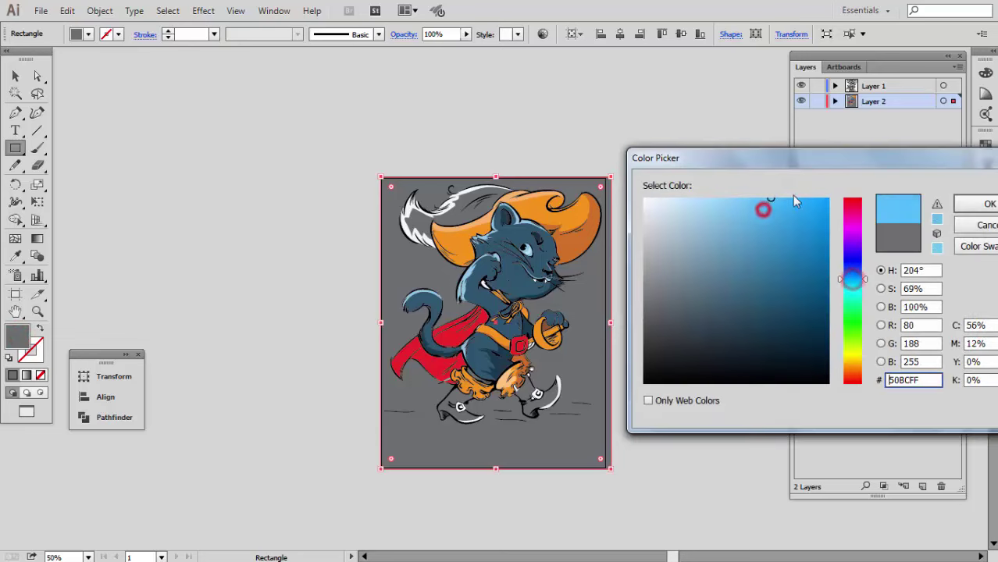
pyautogui.click(968, 204)
pyautogui.doubleClick(11, 336)
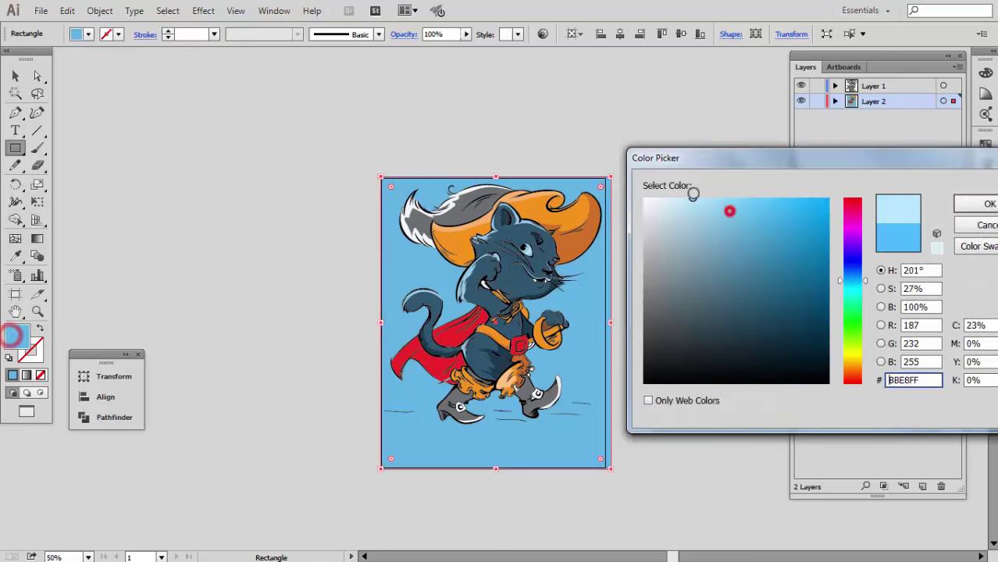
pyautogui.click(969, 204)
# Deselect, zoom in slightly, and select the light-blue background rectangle
pyautogui.press('v')
pyautogui.hotkey('ctrl', 'shift', 'a')
pyautogui.hotkey('ctrl', '=')
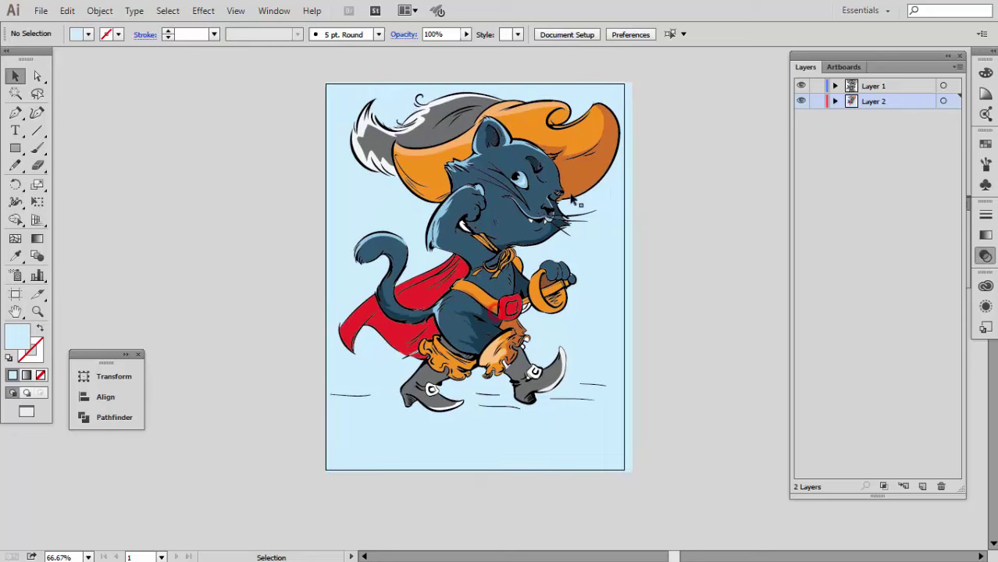
pyautogui.click(600, 224)
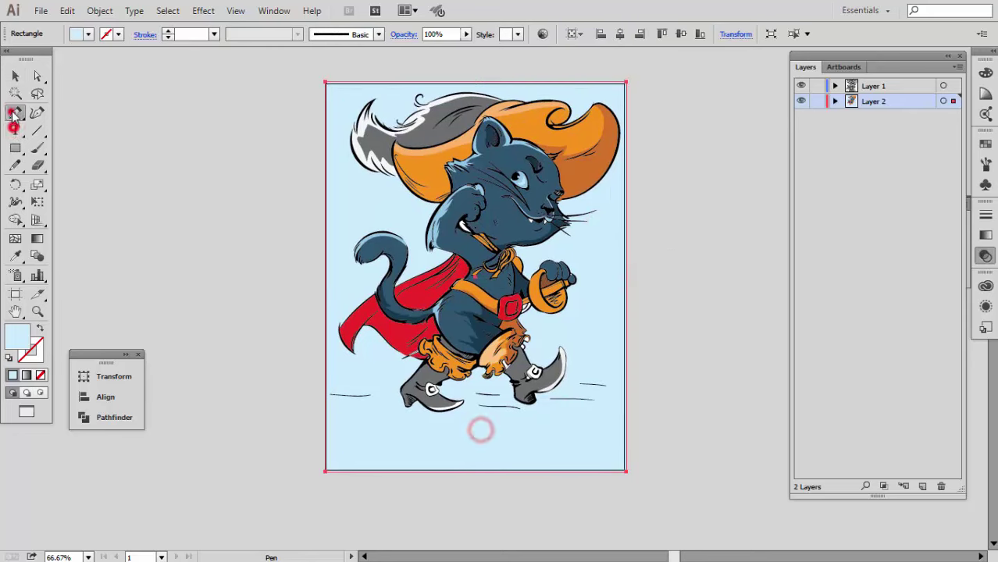
# Draw a closed wavy water shape across the bottom and fill it with blue 57B7DD
pyautogui.moveTo(311, 381)
pyautogui.mouseDown()
pyautogui.moveTo(598, 351)
pyautogui.moveTo(637, 478)
pyautogui.mouseUp()
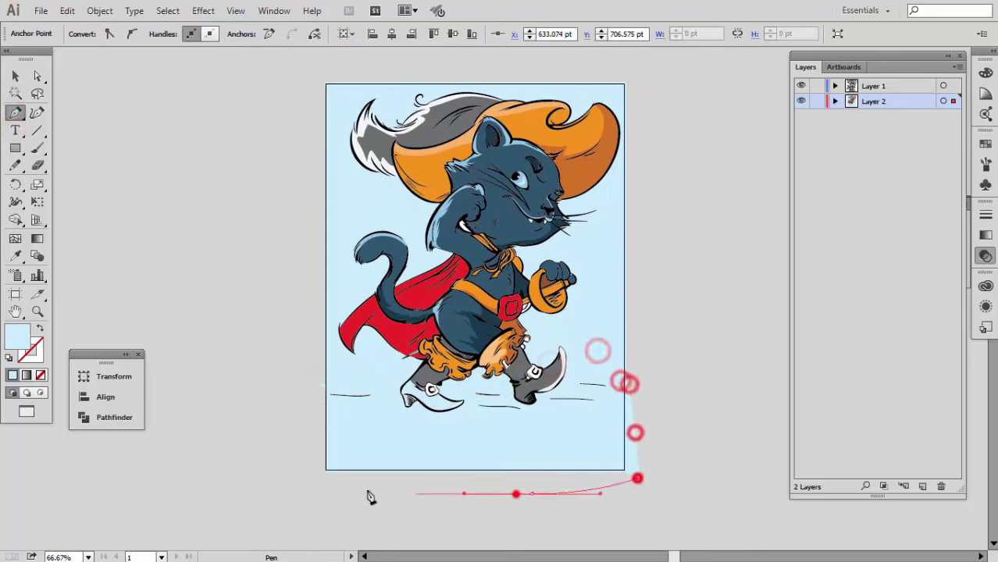
pyautogui.click(345, 490)
pyautogui.click(303, 466)
pyautogui.click(316, 384)
pyautogui.doubleClick(16, 336)
pyautogui.moveTo(725, 215); pyautogui.dragTo(757, 224)
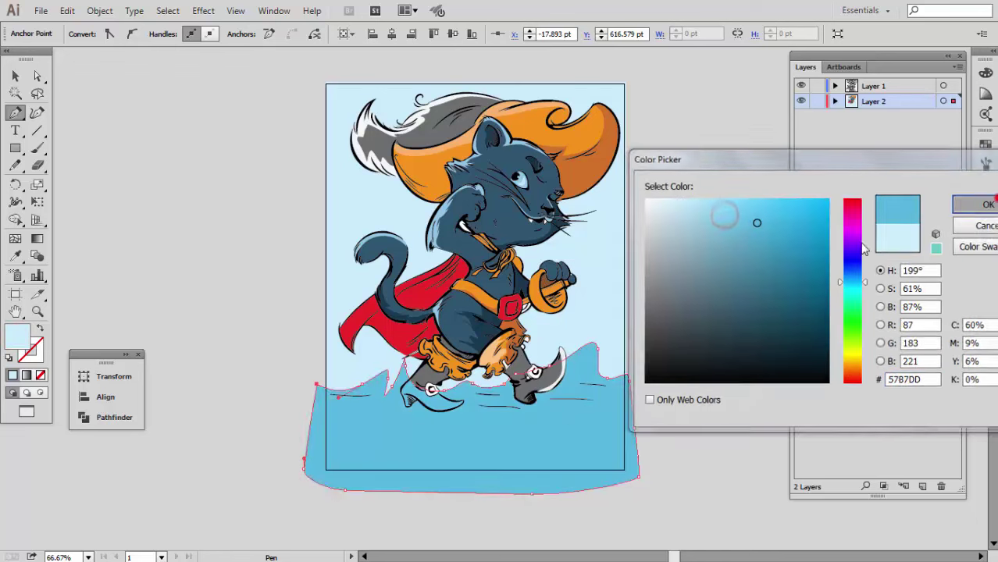
pyautogui.press('Return')
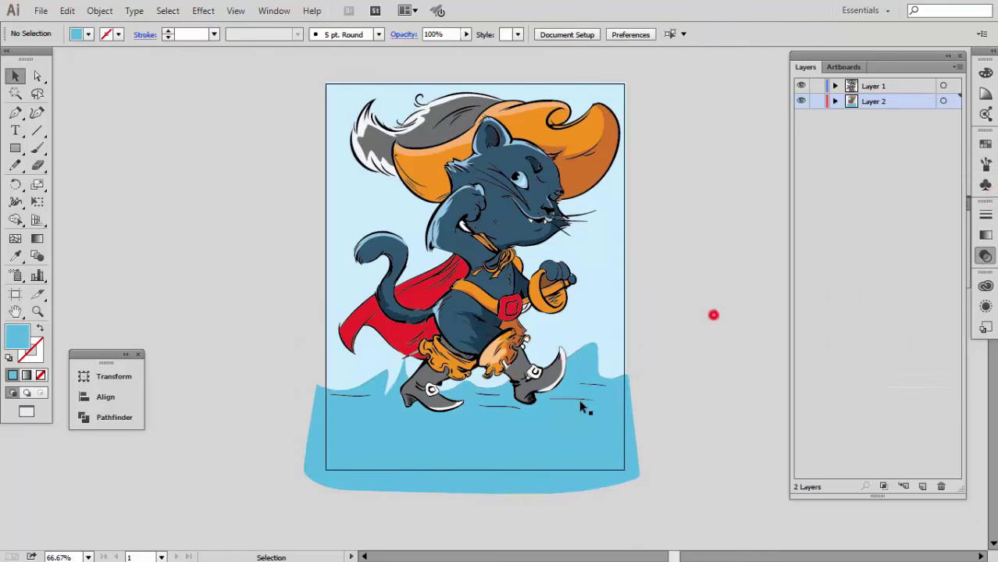
# Add a flat darker-blue shadow ellipse under the left boot and copy it under the right boot
pyautogui.scroll(1, 579, 399)
pyautogui.moveTo(17, 151); pyautogui.dragTo(78, 183)
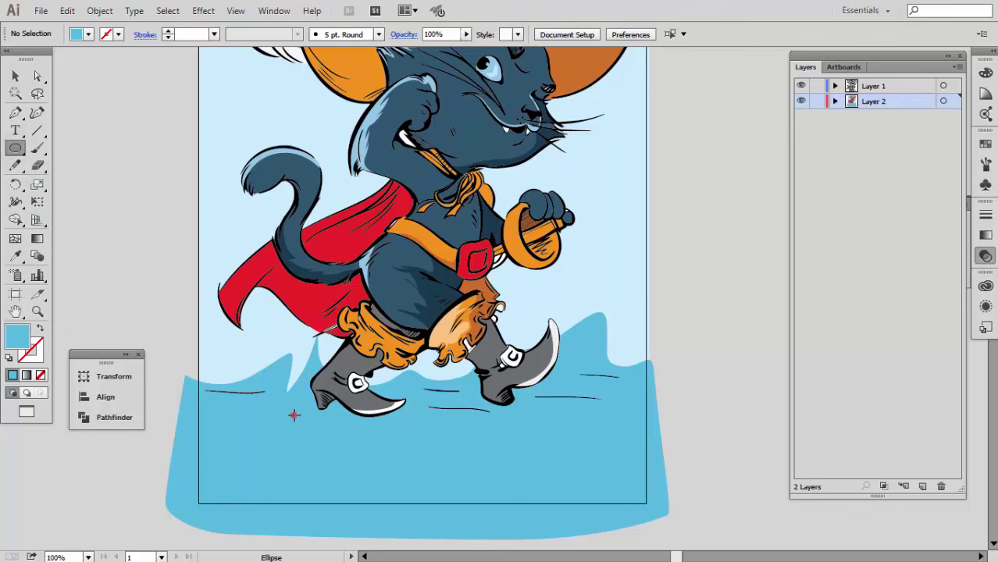
pyautogui.moveTo(292, 418); pyautogui.dragTo(474, 426)
pyautogui.doubleClick(11, 341)
pyautogui.click(967, 205)
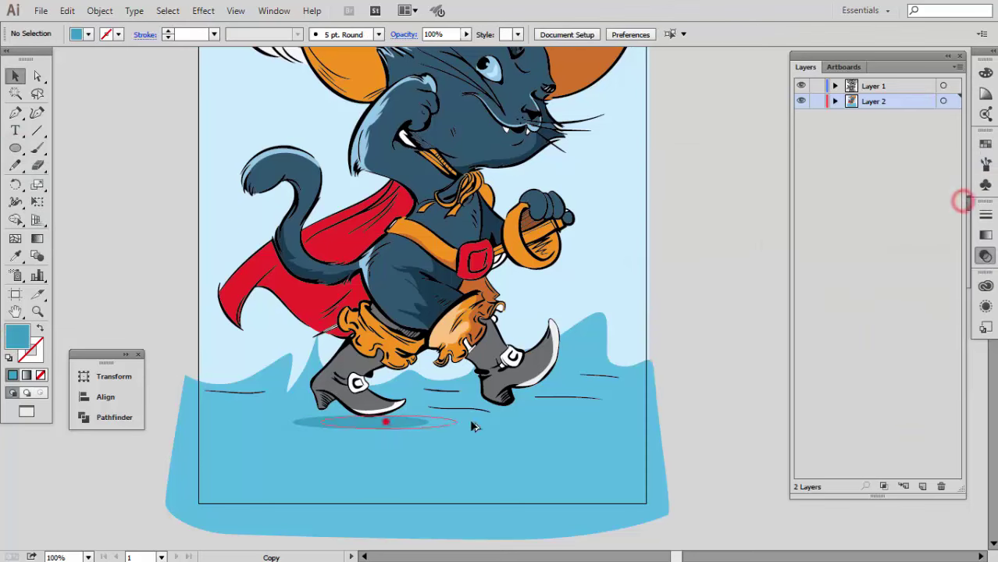
pyautogui.moveTo(573, 412); pyautogui.dragTo(606, 408)
pyautogui.click(735, 355)
pyautogui.scroll(-2, 693, 350)
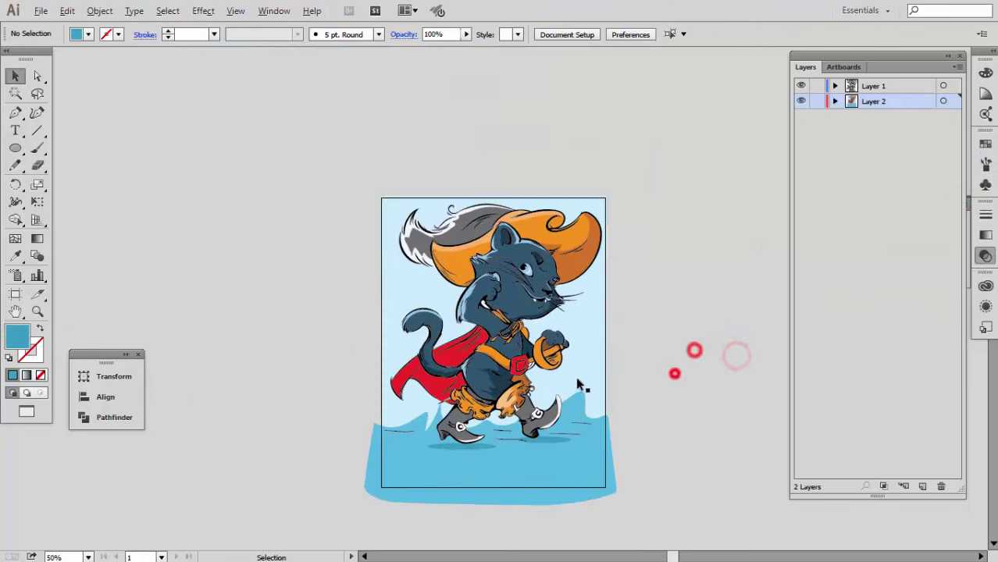
pyautogui.scroll(2, 676, 375)
pyautogui.scroll(-1, 582, 364)
pyautogui.moveTo(658, 274); pyautogui.dragTo(658, 291)
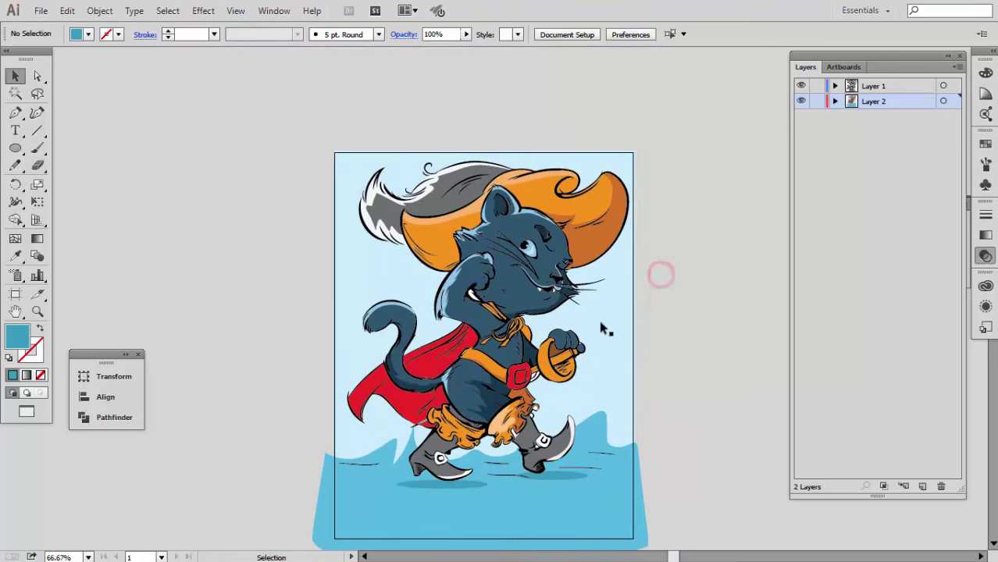
pyautogui.scroll(1, 653, 330)
pyautogui.scroll(1, 657, 330)
pyautogui.scroll(-2, 601, 334)
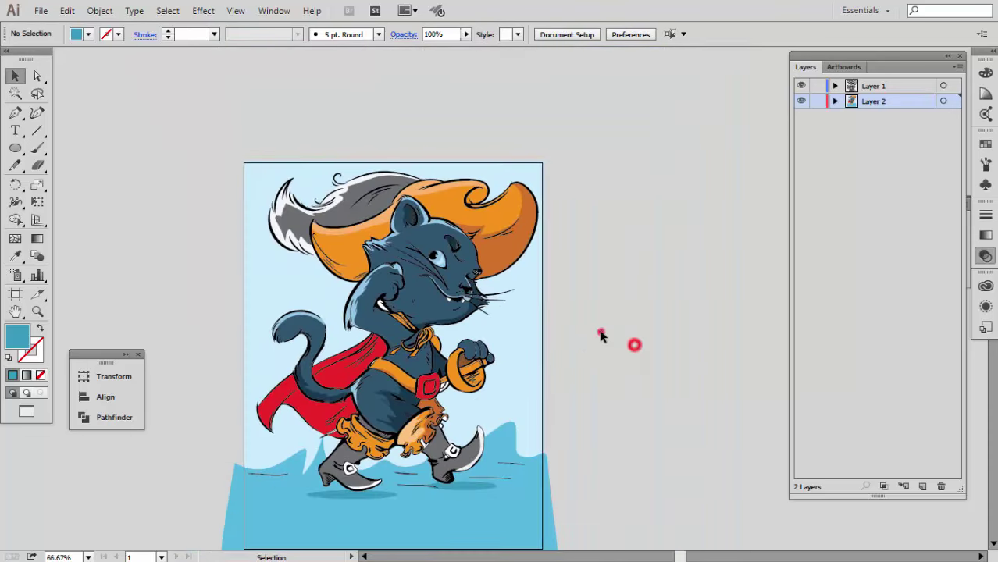